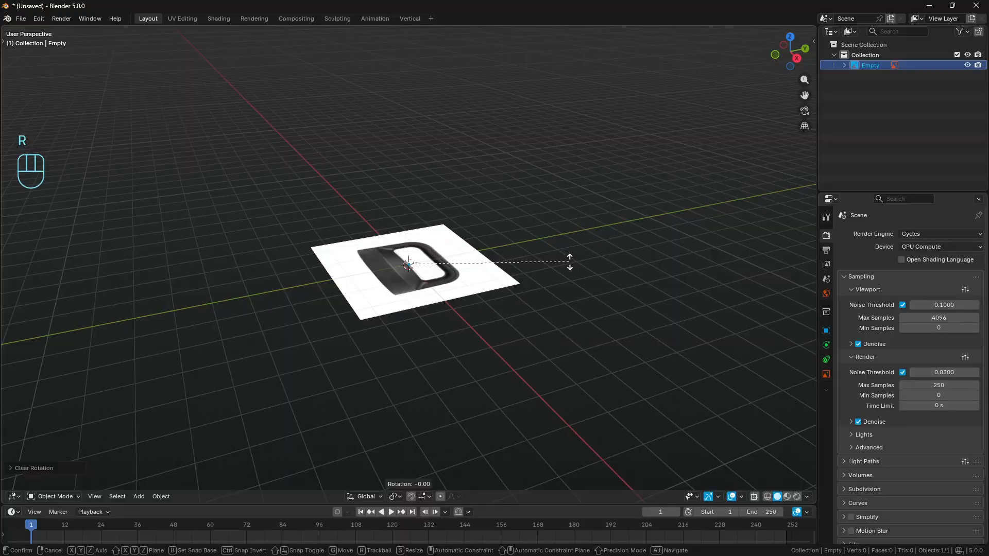
- Cancel the free rotation and undo the clearing of the front reference image's rotation
right_click(570, 262)
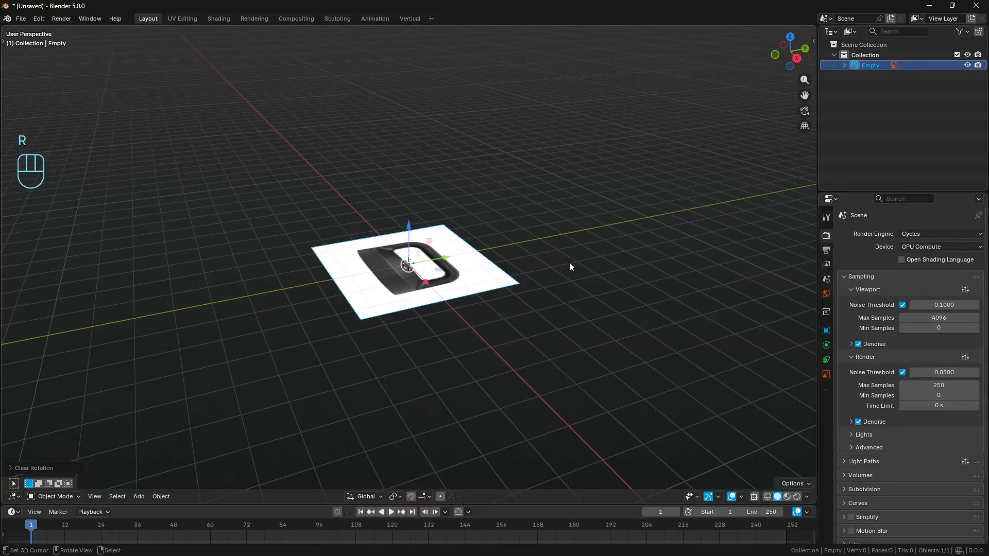
key(ctrl+z)
key(ctrl+z)
key(ctrl+shift+z)
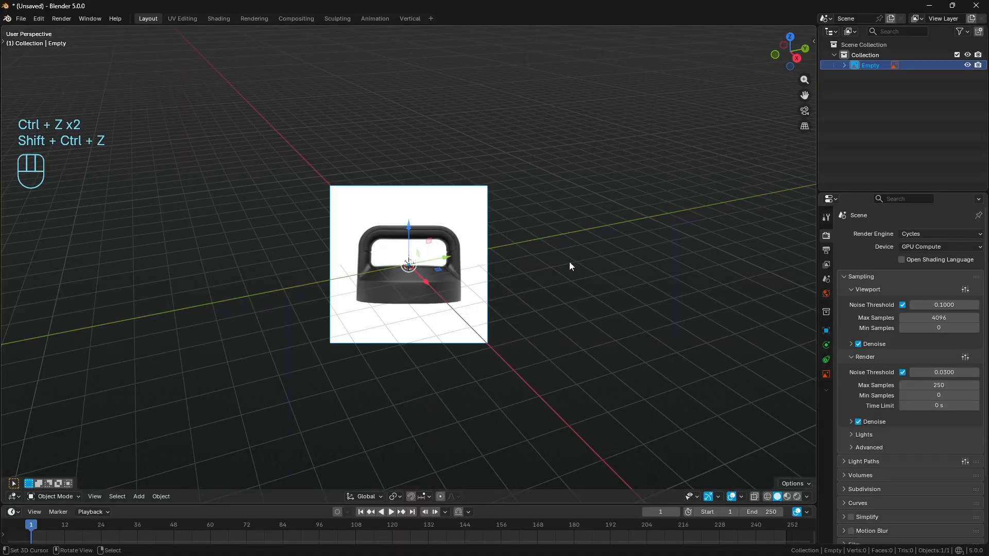
- Clear the front reference image's rotation and rotate it 90° about the global X axis so it stands upright
key(alt+r)
key(r)
key(x)
key(KP_9)
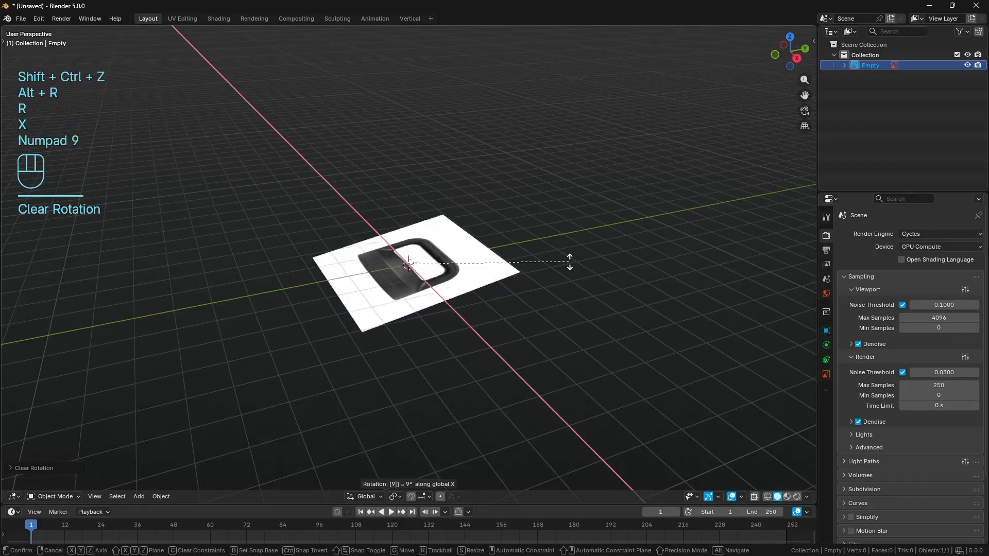
key(KP_0)
key(Return)
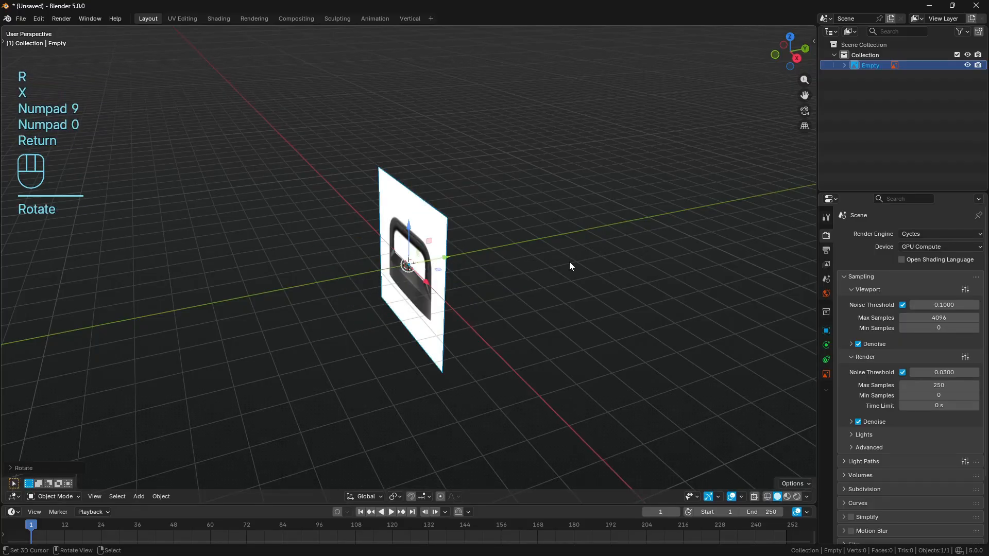
- Move the front reference image 7 m along the global Y axis, behind the world origin
key(g)
key(y)
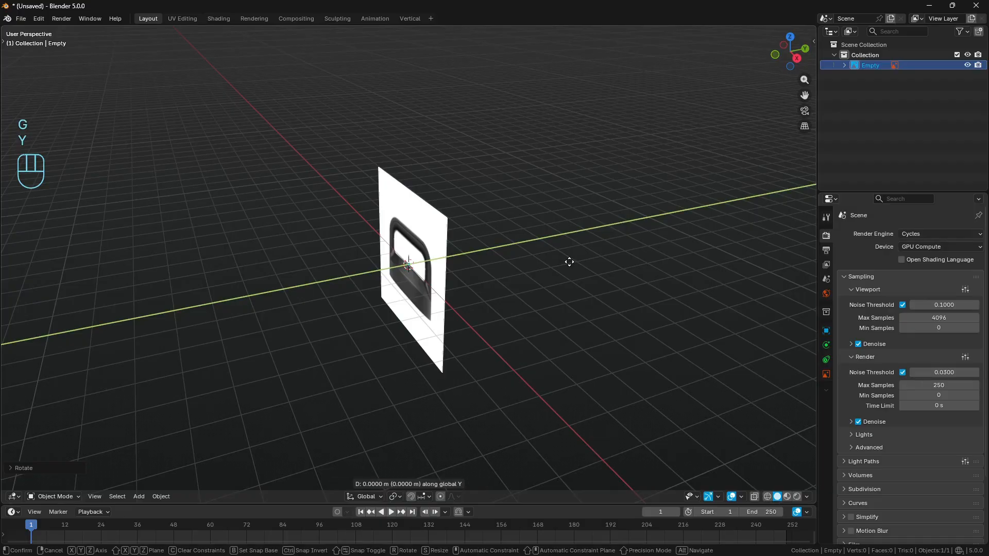
key(KP_7)
key(Return)
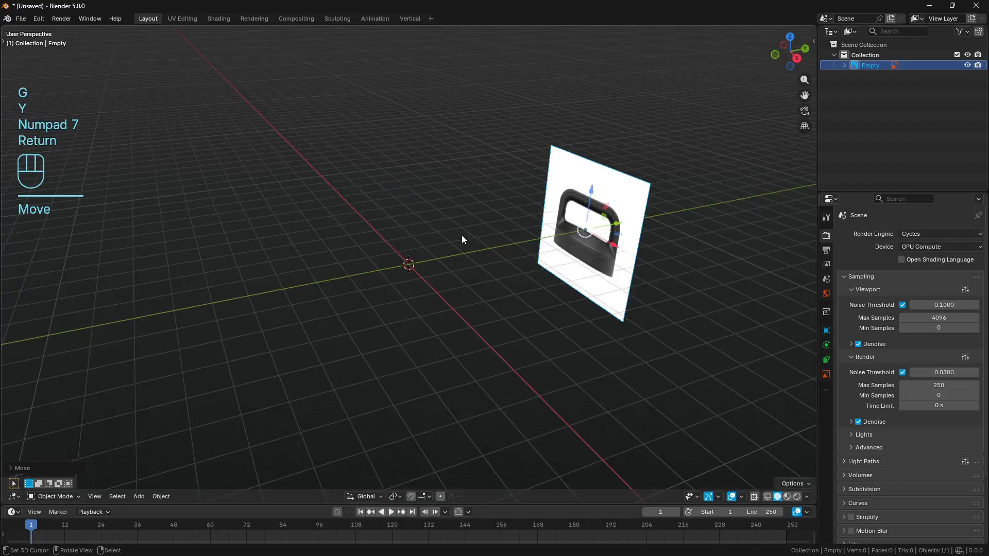
- Draw and erase temporary annotation strokes around the world origin
key(d)
mouse_move(442, 231)
mouse_down()
mouse_move(347, 254)
mouse_move(416, 235)
mouse_up()
mouse_move(466, 268)
right_down()
mouse_move(486, 289)
mouse_move(507, 273)
right_up()
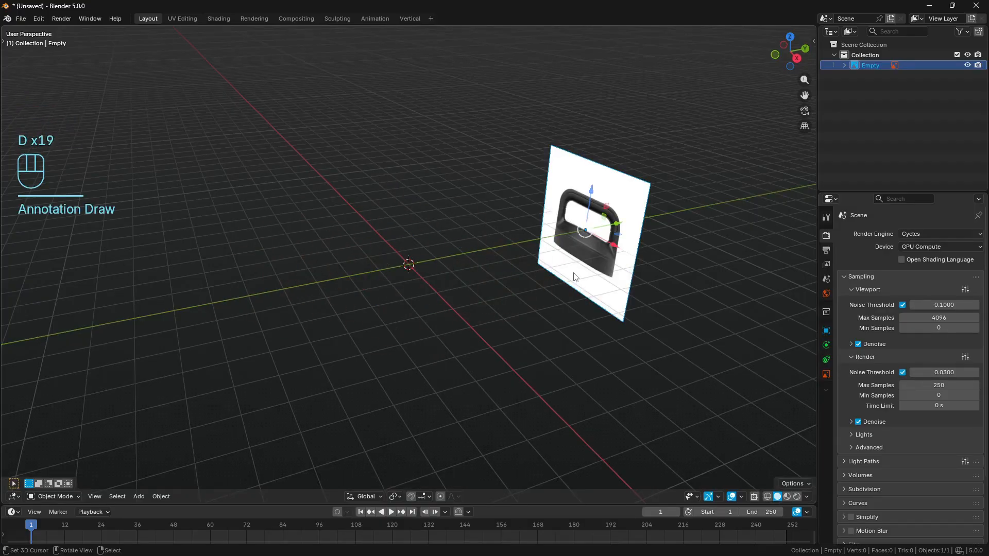
- In front view, raise the front reference image along Z until the lid's bottom edge sits just above the world origin
key(KP_1)
drag(412, 243, 412, 177)
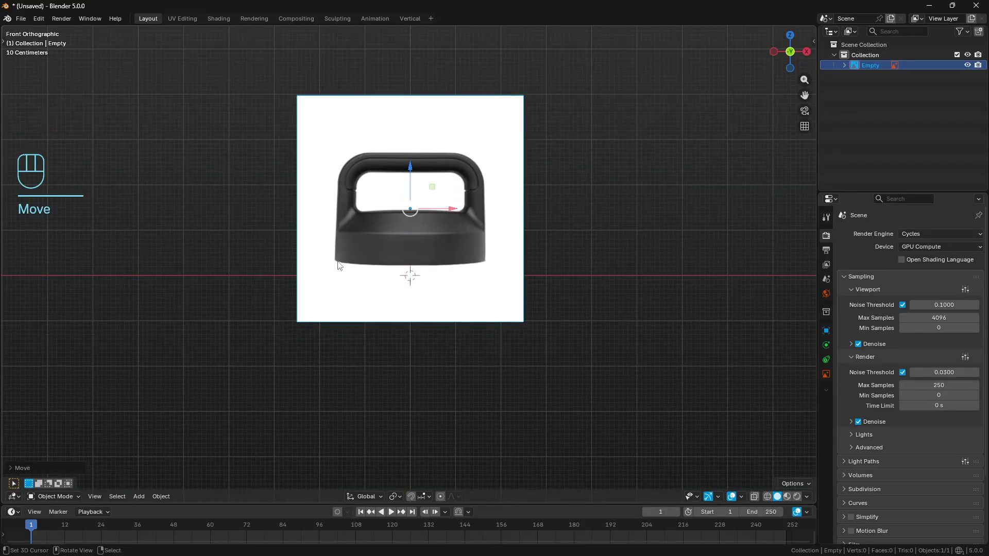
key(d)
middle_drag(610, 279, 478, 286)
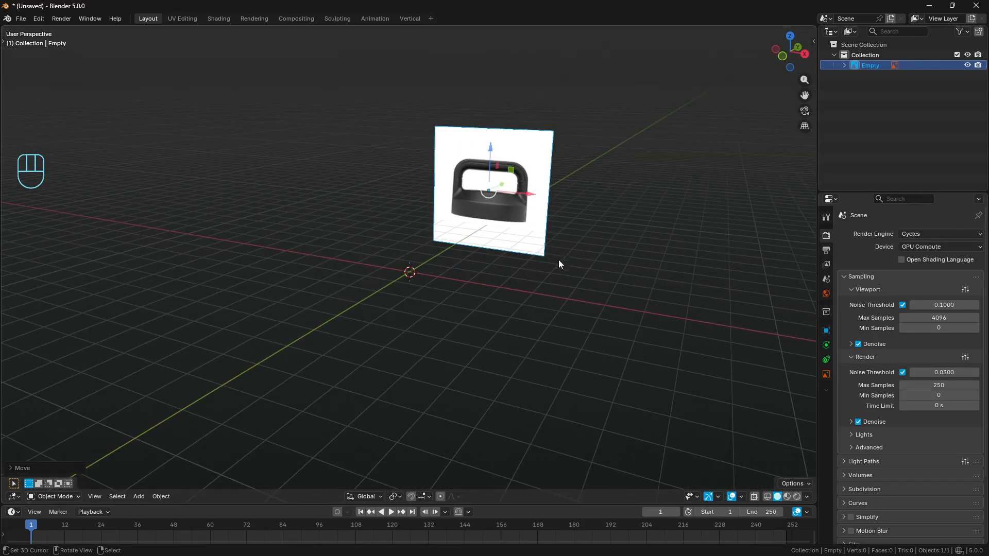
- Add Lid_Top.jpg to the scene as a second image empty
key(shift+a)
mouse_move(577, 274)
click(625, 276)
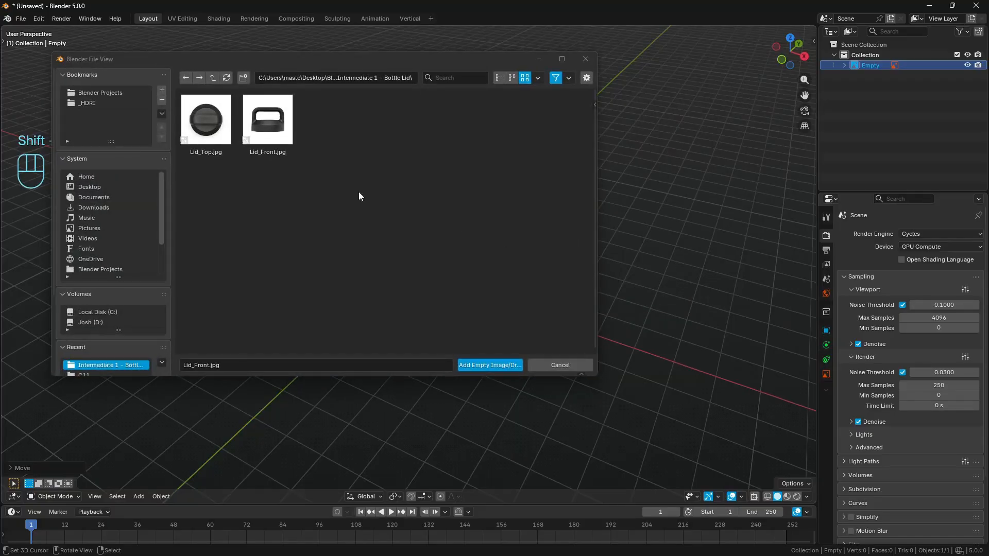
double_click(219, 130)
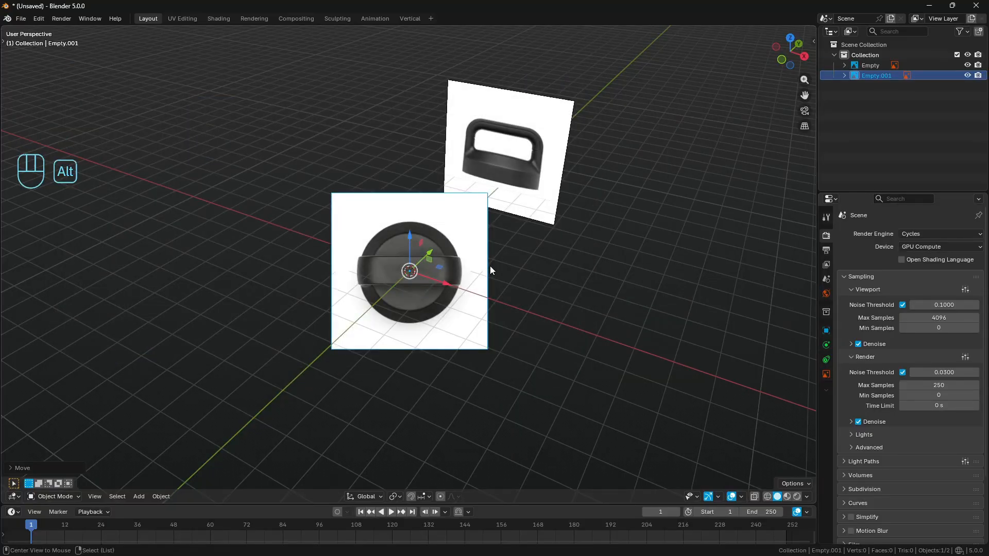
- Clear the top reference image's rotation so it lies flat, move it -7 m along Z, and deselect everything
key(alt+r)
key(g)
key(z)
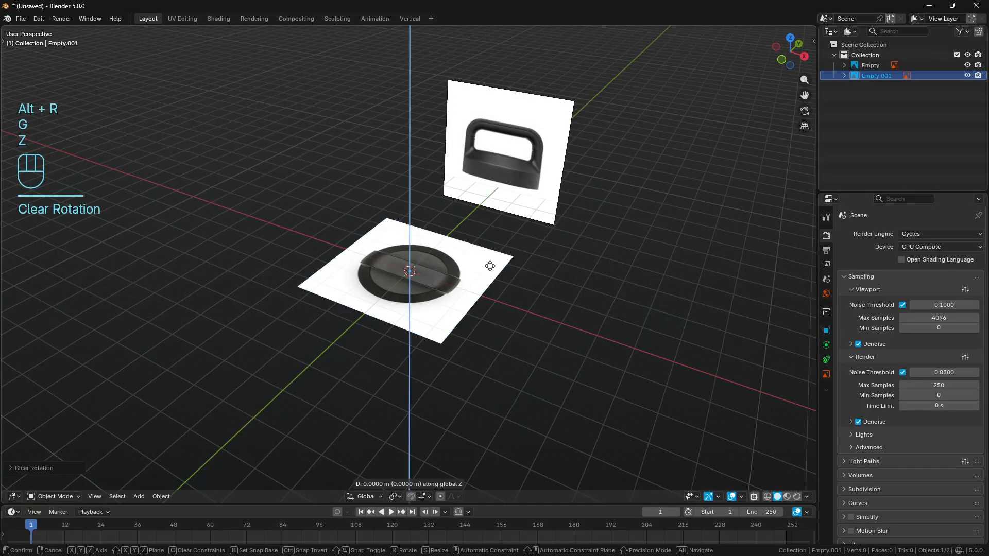
key(KP_Subtract)
key(KP_7)
key(Return)
key(a)
key(a)
- In front view, add a mesh circle with 36 vertices at the world origin
key(KP_1)
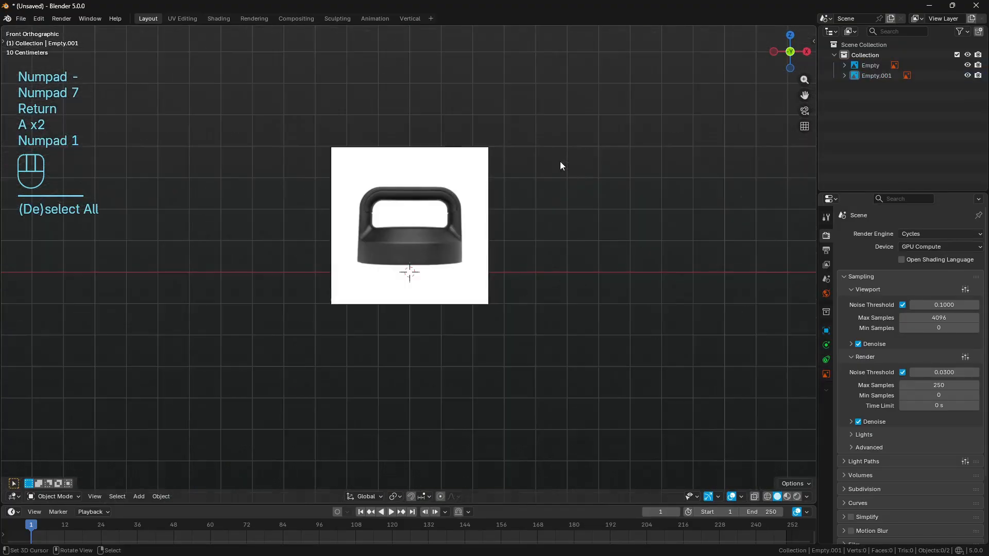
scroll(560, 165, up, 3)
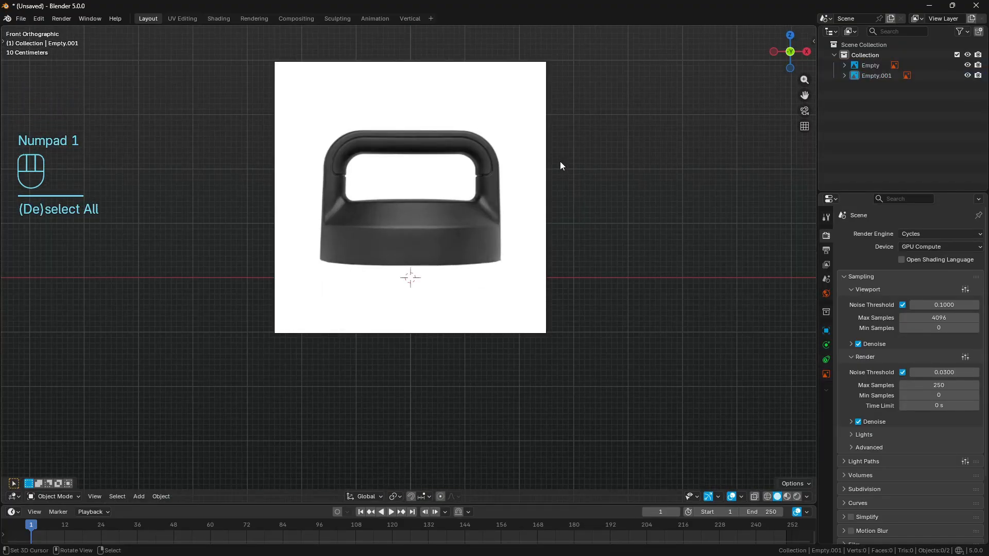
scroll(561, 162, up, 2)
shift+middle_drag(560, 162, 561, 224)
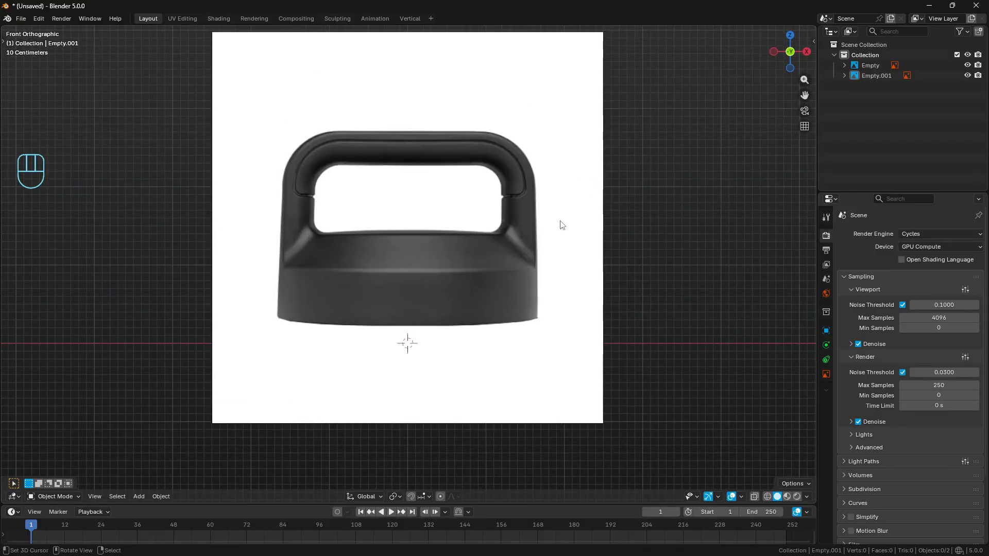
key(shift+a)
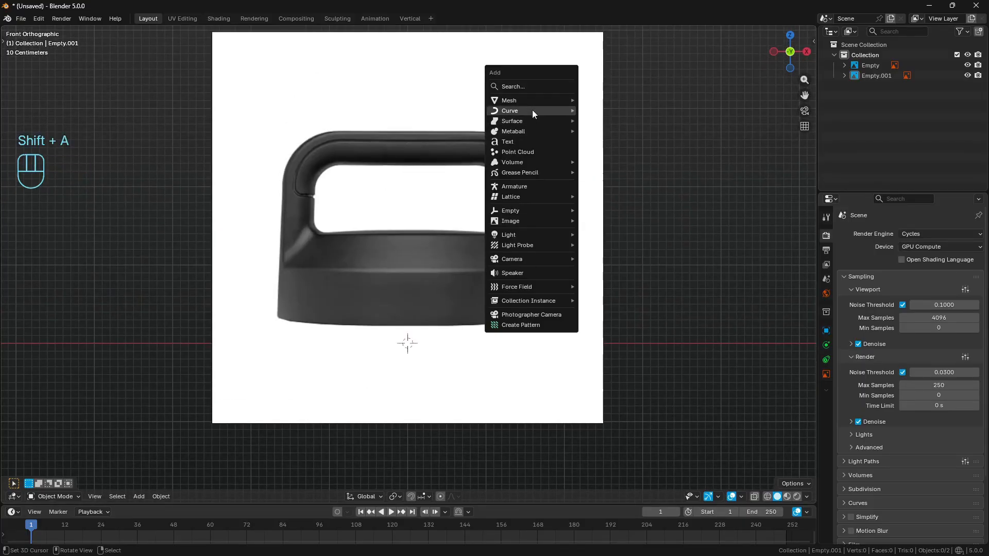
mouse_move(532, 102)
click(601, 121)
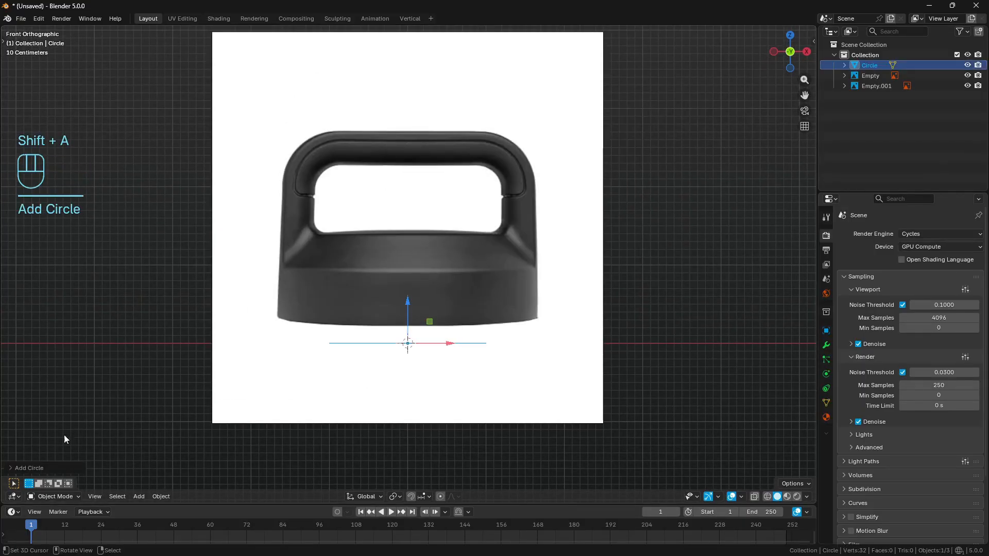
click(39, 465)
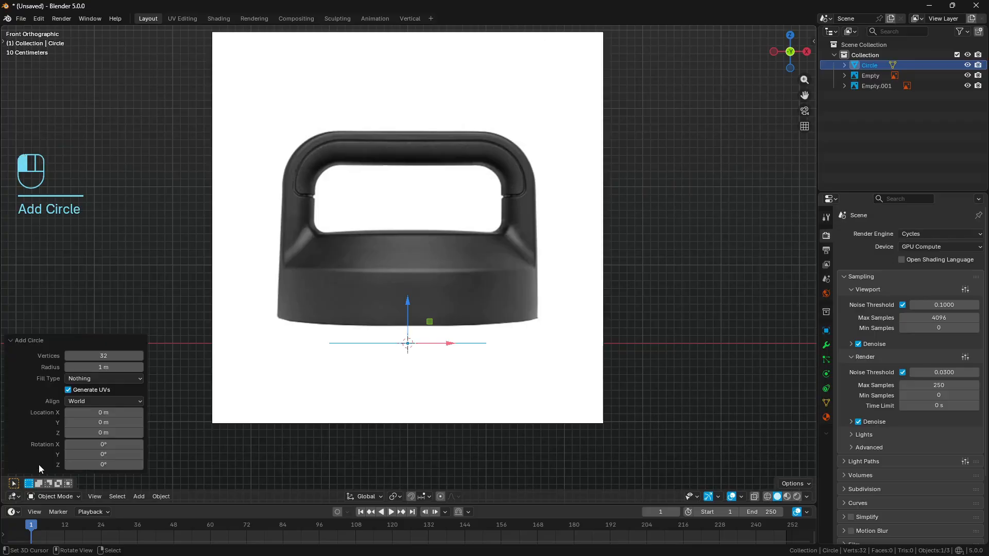
click(107, 356)
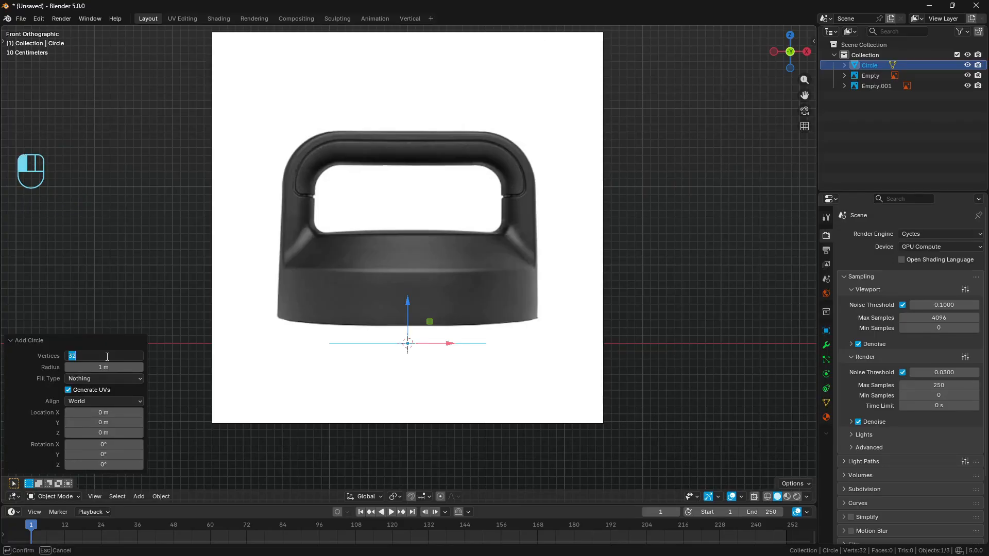
text(36)
key(Return)
click(41, 339)
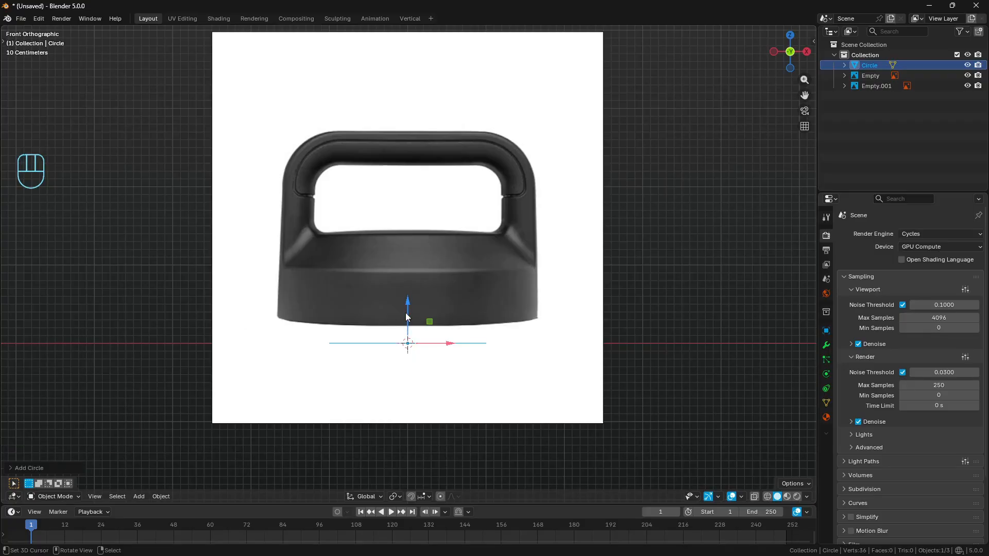
- Raise the circle to the lid's bottom corners, scale it to match the lid's full width, and deselect it
drag(407, 303, 410, 281)
key(s)
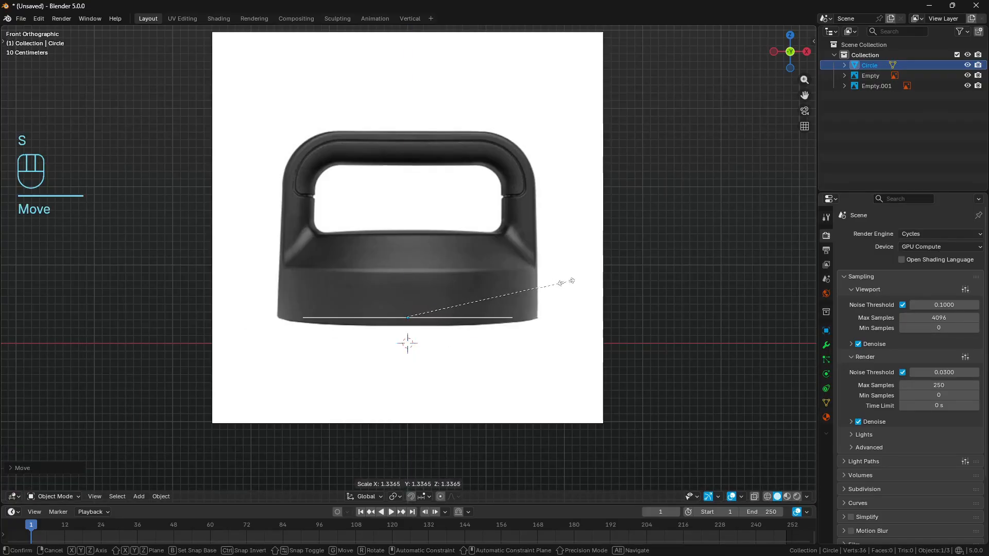
key(Return)
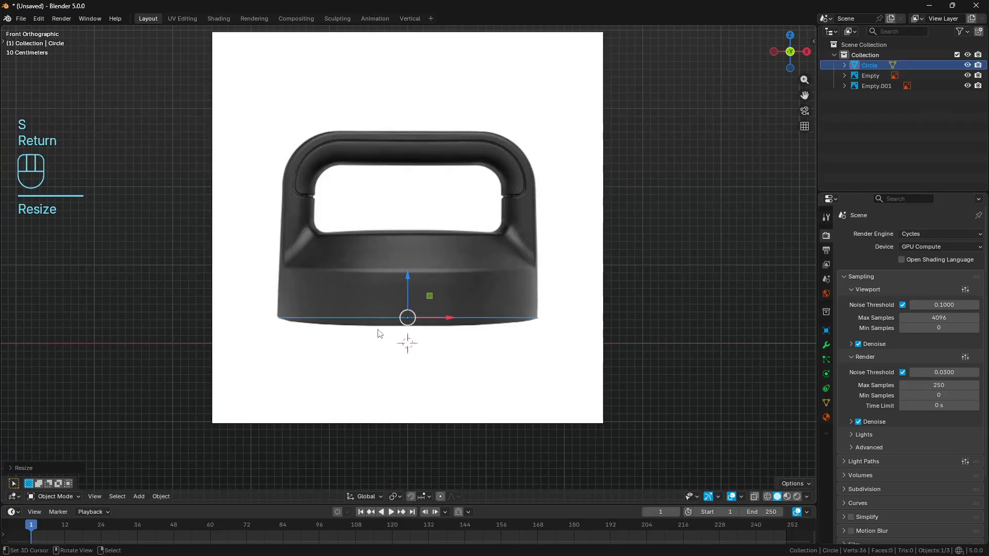
key(a)
key(a)
- Trace the lid's curved bottom edge and its straight base line with temporary annotation strokes, erasing each one
drag(297, 324, 484, 329)
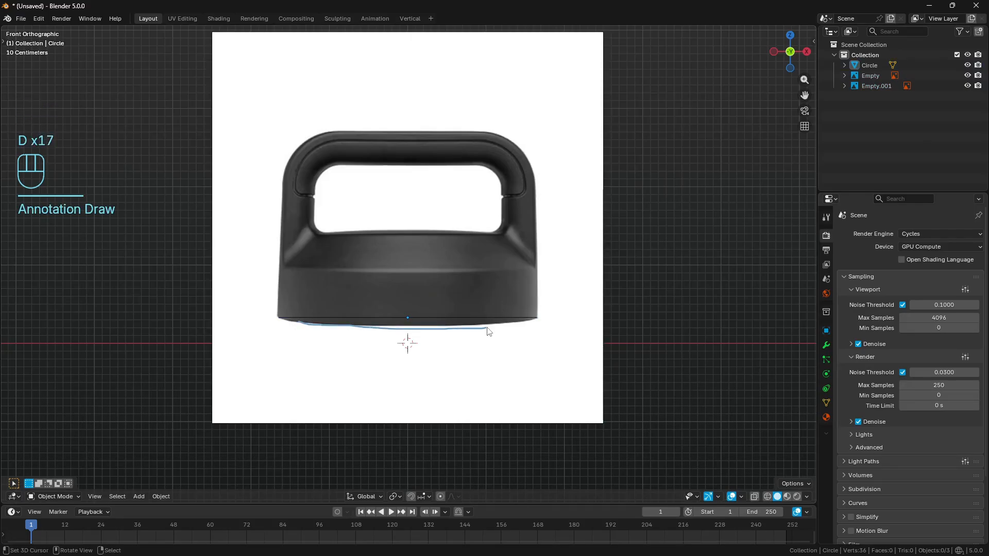
right_drag(488, 331, 291, 327)
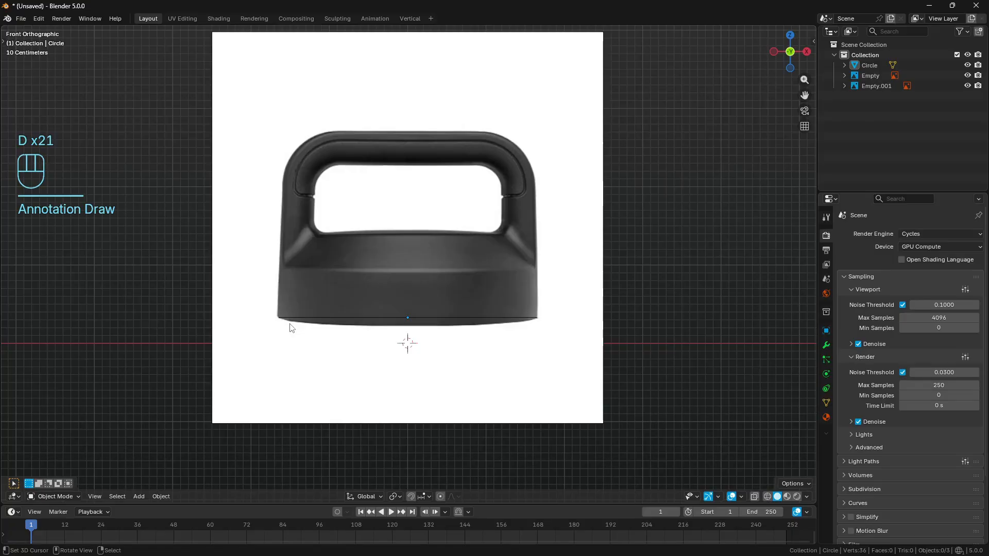
ctrl+drag(277, 321, 542, 316)
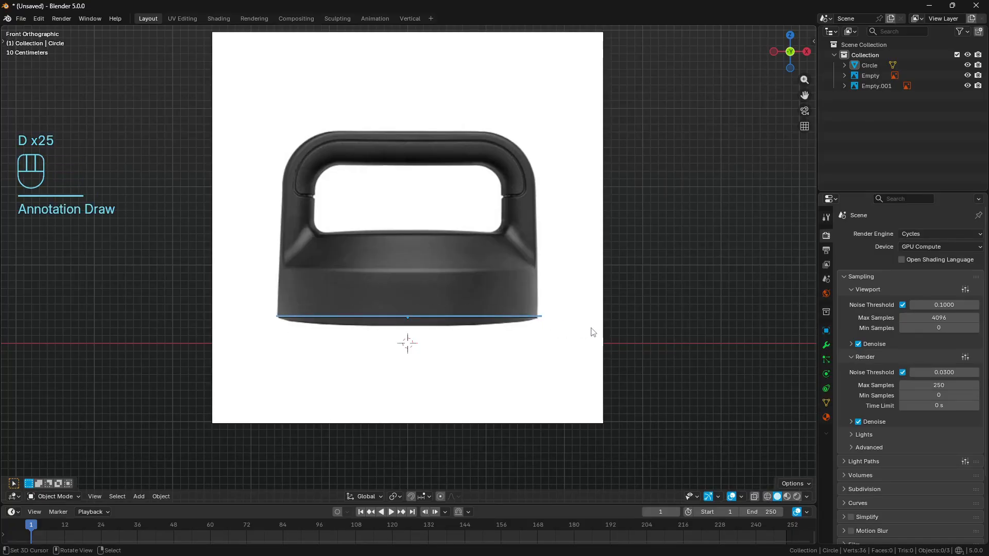
mouse_move(541, 318)
right_down()
mouse_move(261, 316)
mouse_move(268, 320)
right_up()
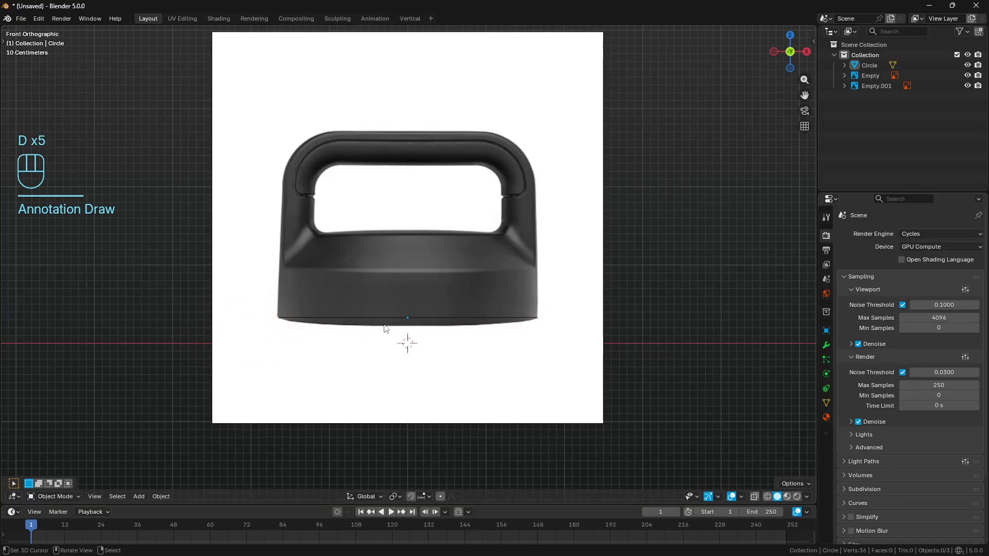
- In vertex edit mode, extrude the circle straight up to the lid's lower shoulder line to form the side wall
click(406, 317)
key(Tab)
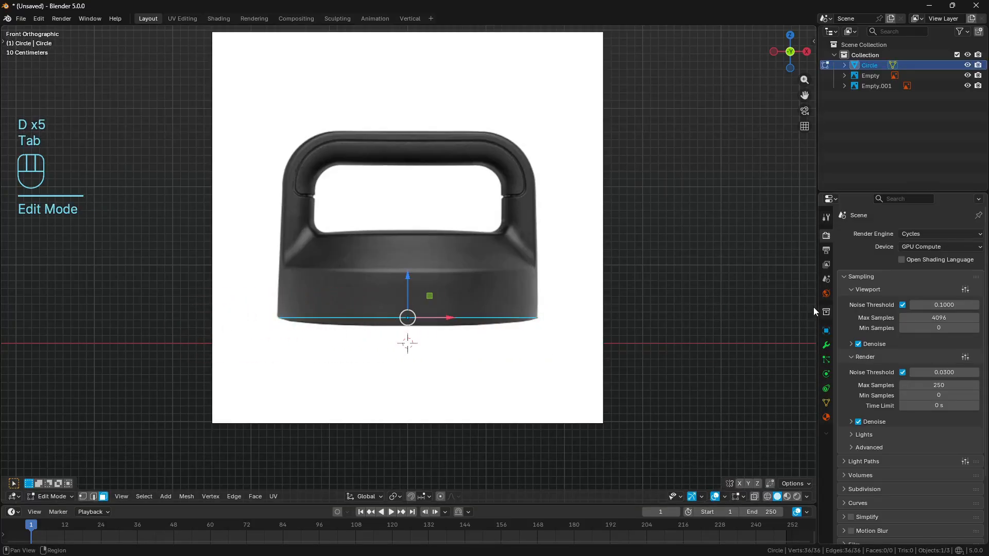
click(83, 496)
key(e)
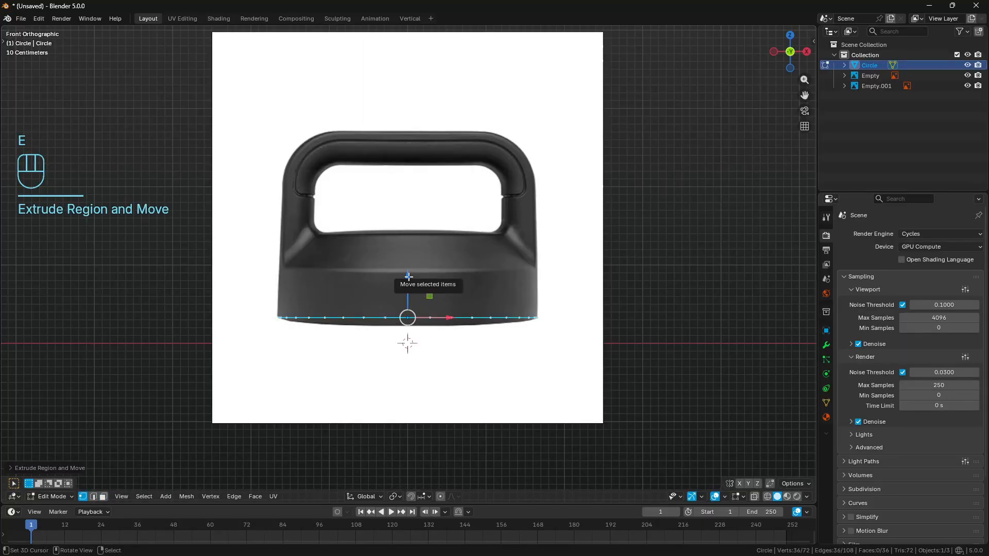
mouse_move(408, 276)
mouse_down()
mouse_move(408, 233)
mouse_move(408, 270)
mouse_up()
- Flip the normals of all faces on the extruded side wall
key(a)
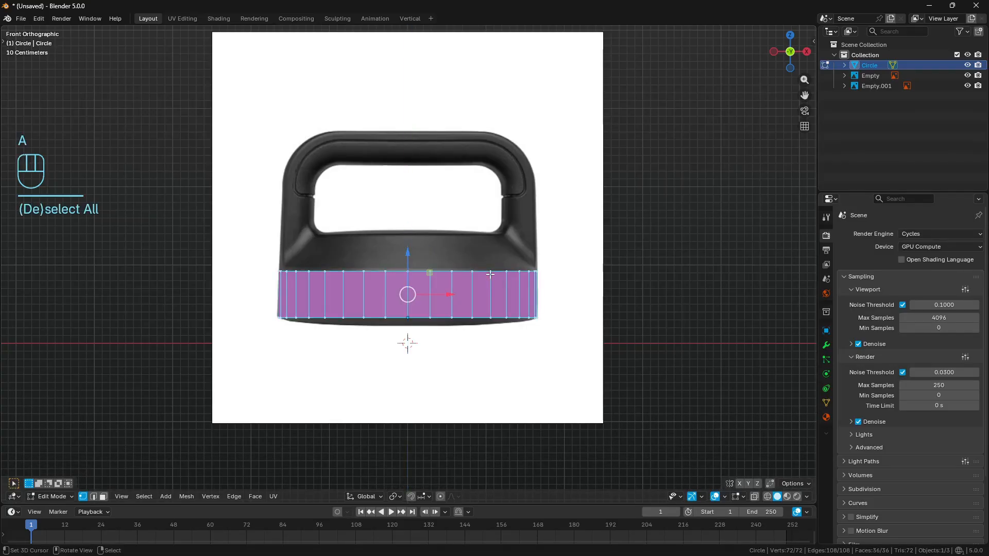
key(alt+n)
click(490, 274)
key(a)
key(a)
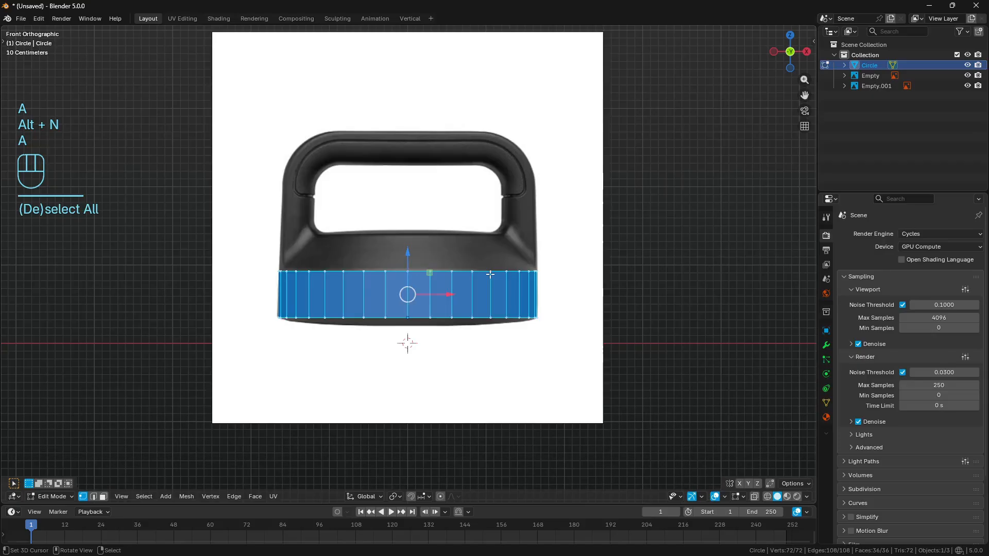
alt+click(430, 270)
key(a)
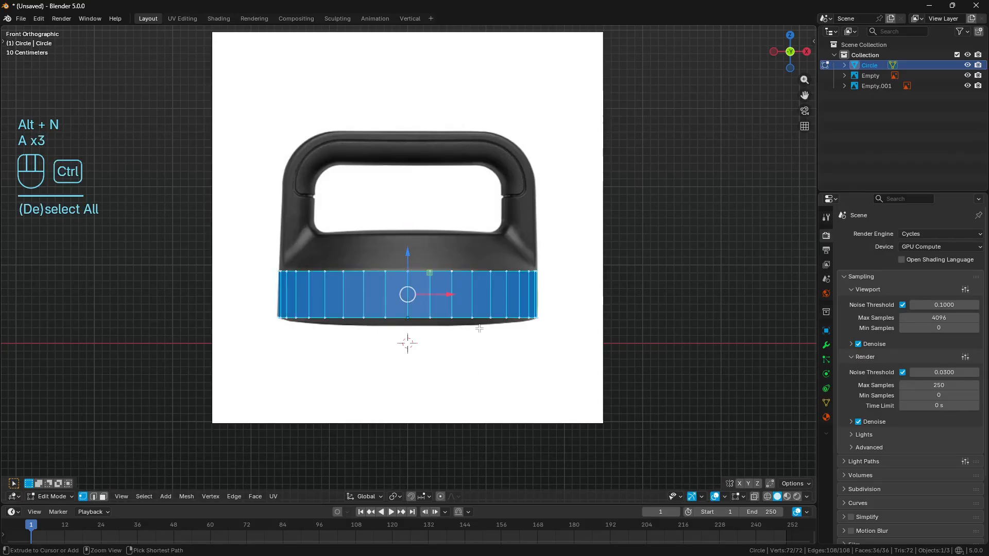
- Undo the selection changes and the flip of the side wall's normals
key(ctrl+z)
key(ctrl+z)
key(ctrl+z)
key(ctrl+z)
key(ctrl+z)
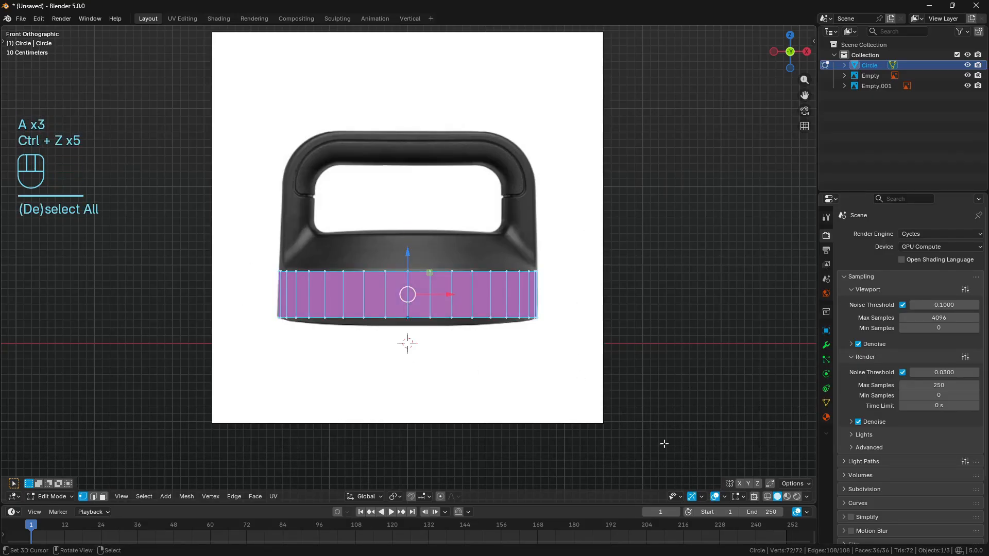
- Toggle the Face Orientation overlay off and back on to compare how the side wall's faces are coloured
click(725, 496)
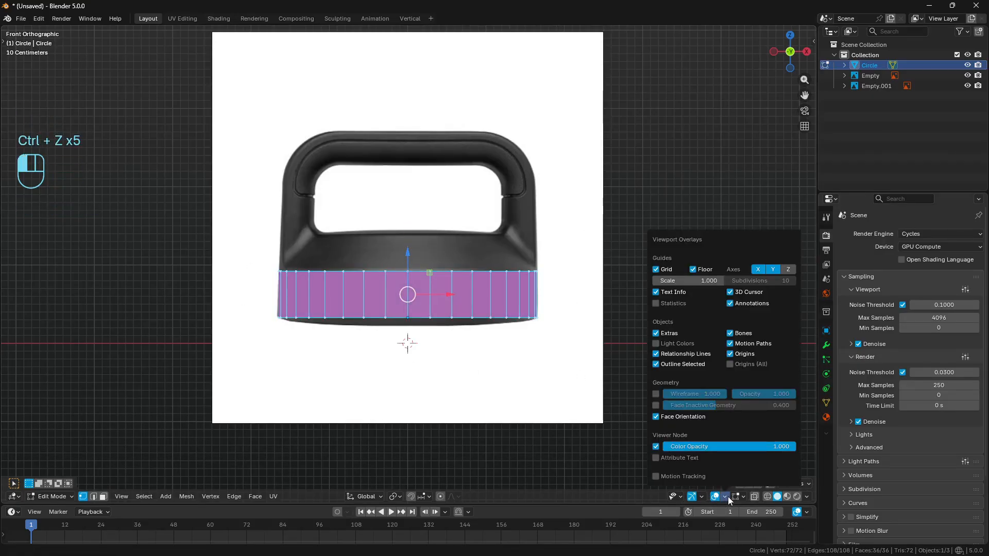
click(657, 416)
click(658, 417)
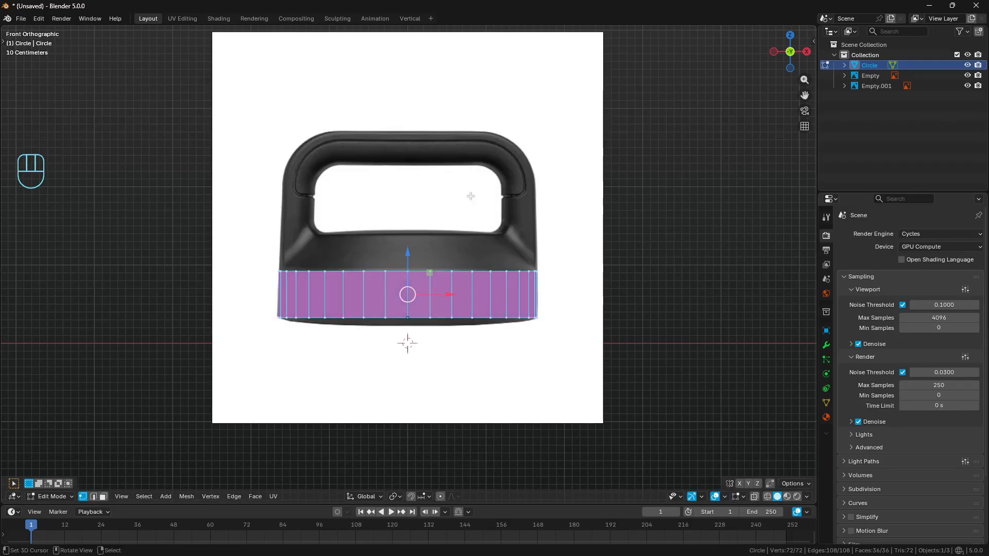
- Flip the normals of all side-wall faces and clear the selection
key(alt+n)
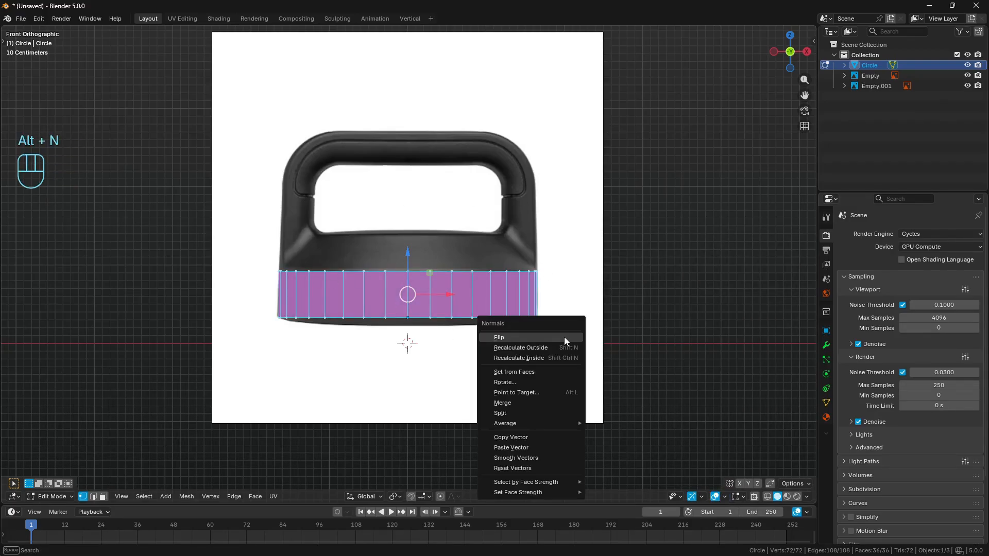
click(564, 337)
key(a)
key(a)
- Extrude the side wall's upper edge loop up to the base of the handle opening and scale it inward to about 0.79
alt+click(486, 271)
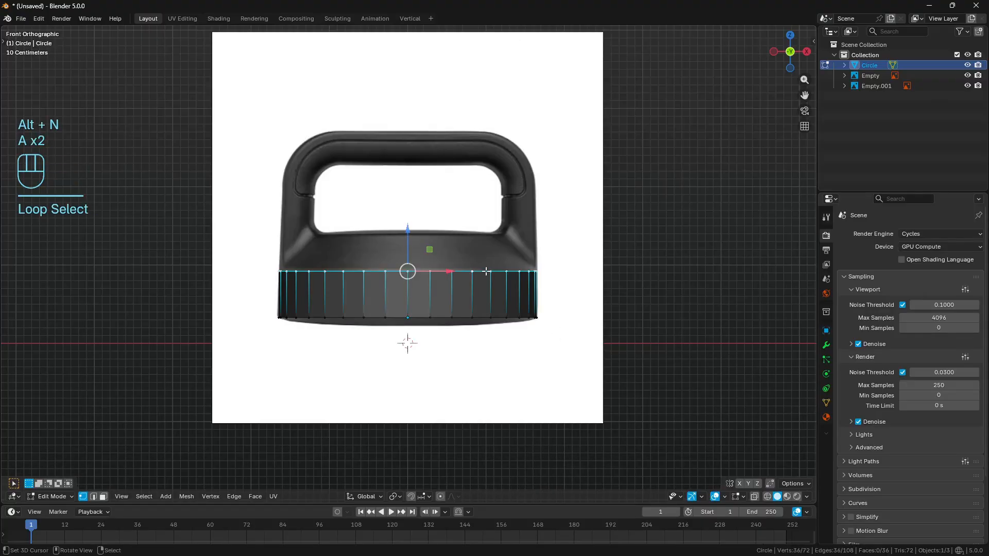
key(e)
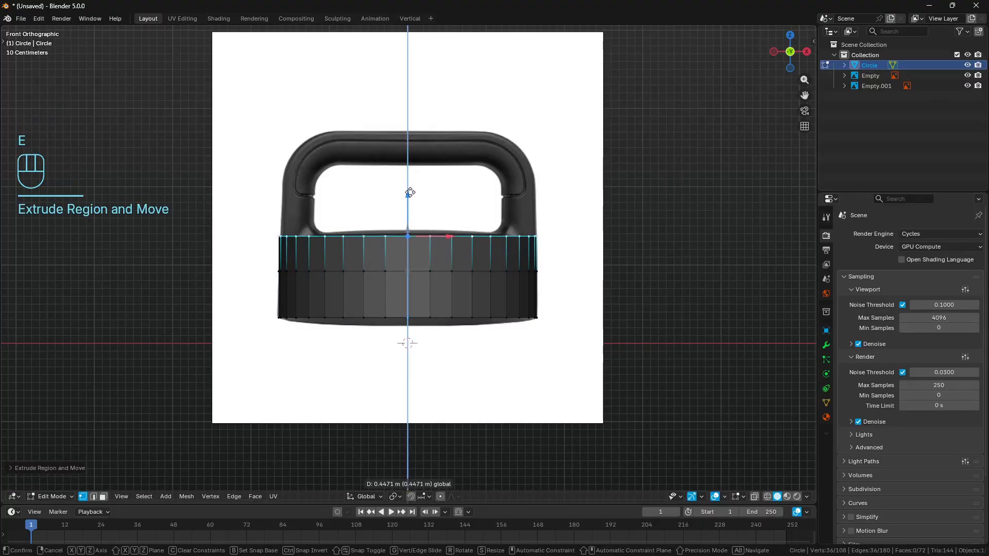
click(406, 193)
key(s)
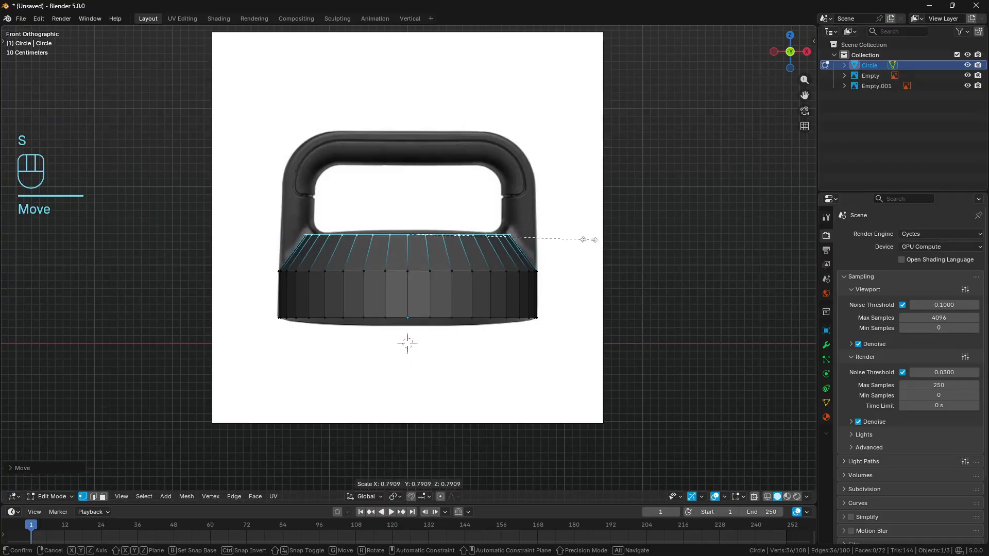
key(Return)
- Trace the handle's inner edge down to the sloped shoulder with temporary annotation strokes, erase them and clear the selection
shift+middle_drag(337, 249, 445, 292)
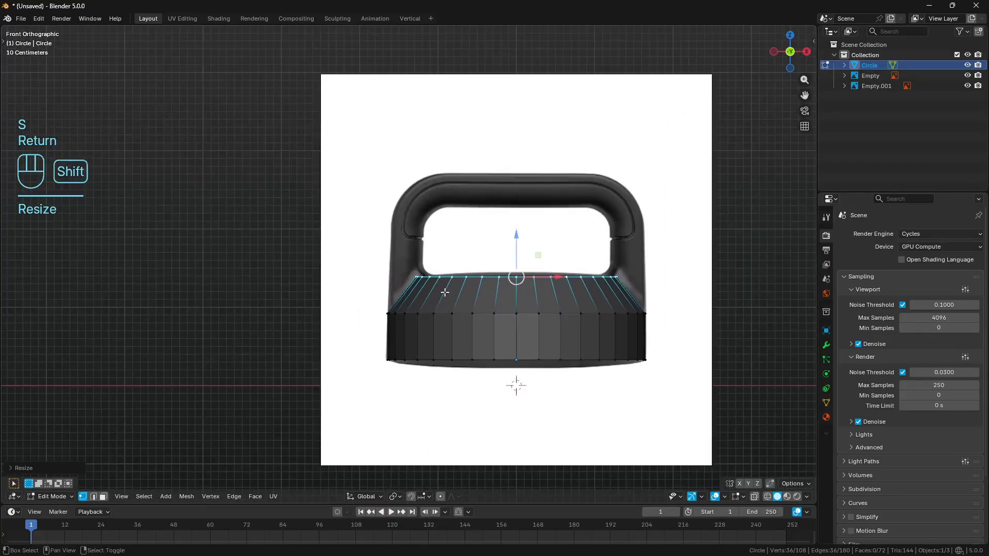
scroll(445, 292, up, 4)
key(d)
ctrl+drag(425, 218, 429, 287)
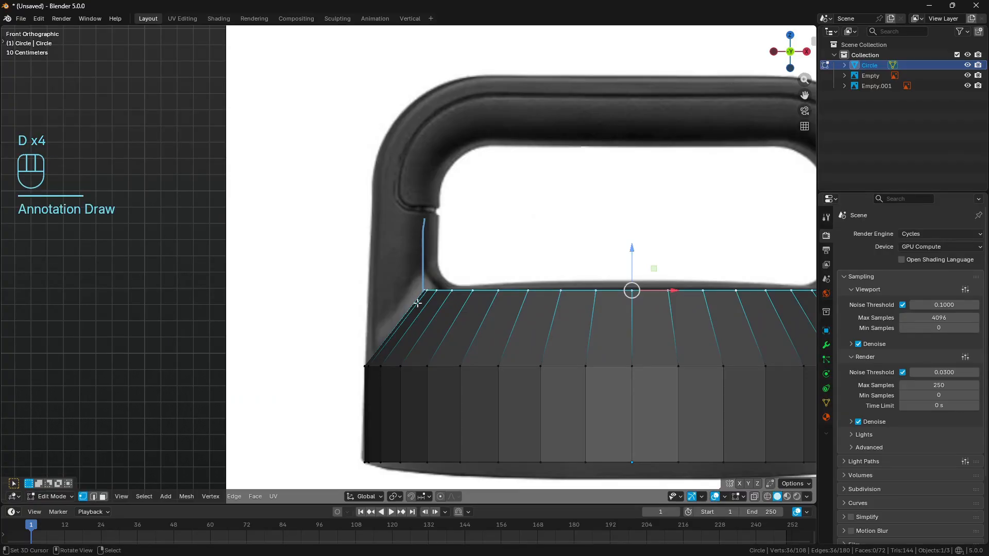
key(d)
right_drag(417, 304, 431, 351)
scroll(438, 284, down, 4)
key(a)
key(a)
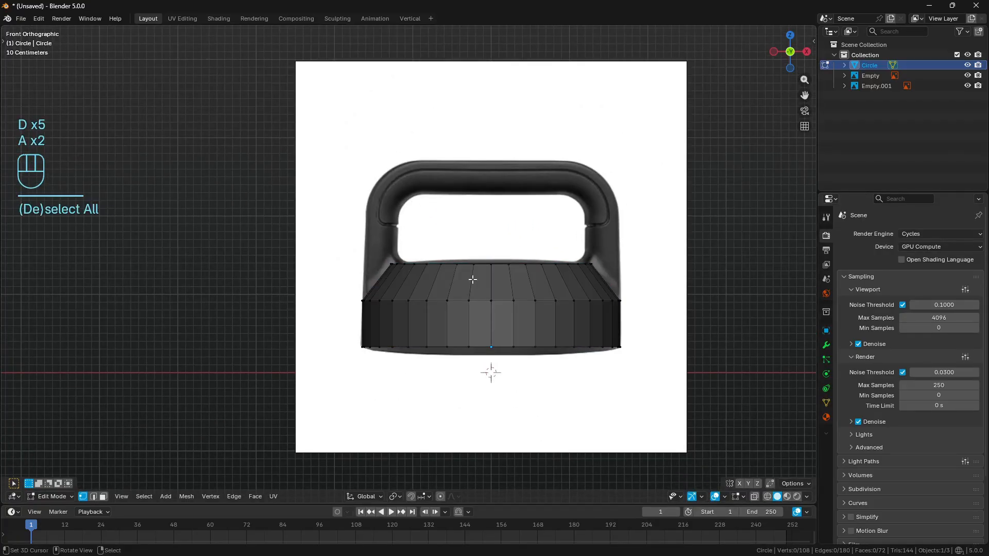
- Set up face selection with wireframe shading in the top orthographic view of the ring
key(KP_7)
key(a)
key(a)
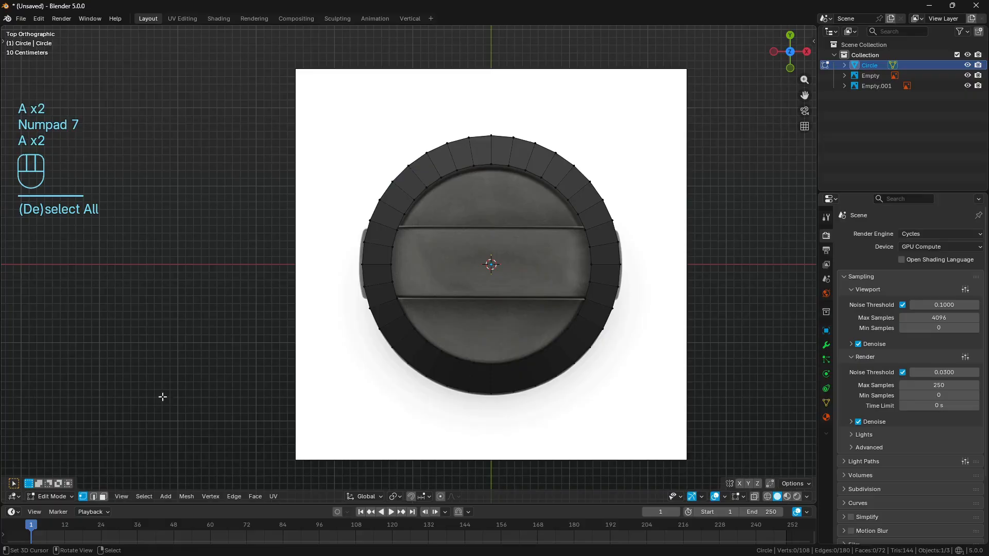
click(103, 496)
key(z)
click(430, 310)
shift+middle_drag(486, 294, 433, 290)
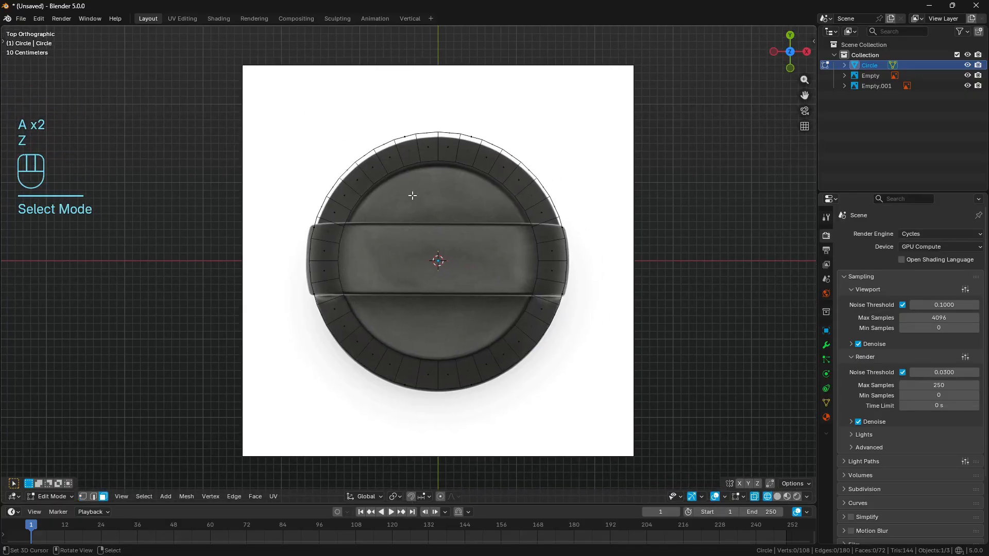
- Delete the faces of three quarters of the ring, keeping only the quadrant with positive X and negative Y
shift+middle_drag(339, 162, 330, 160)
drag(242, 79, 432, 456)
shift+drag(335, 93, 673, 260)
key(x)
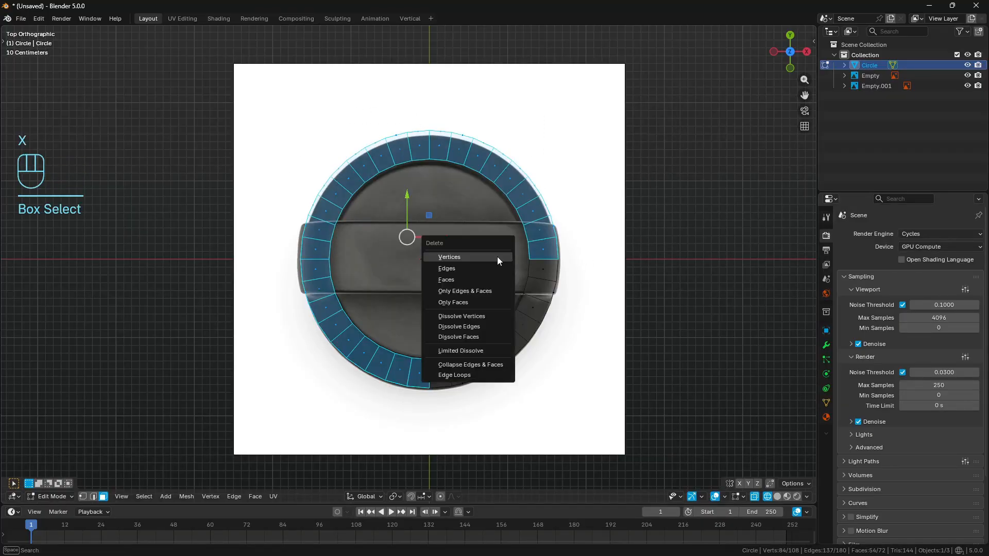
click(471, 283)
key(ctrl+z)
key(x)
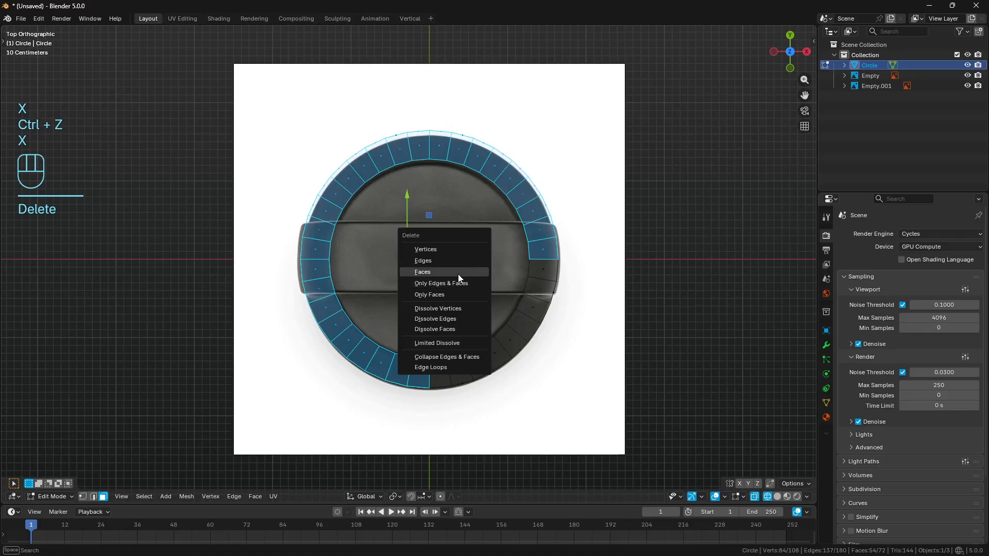
click(459, 273)
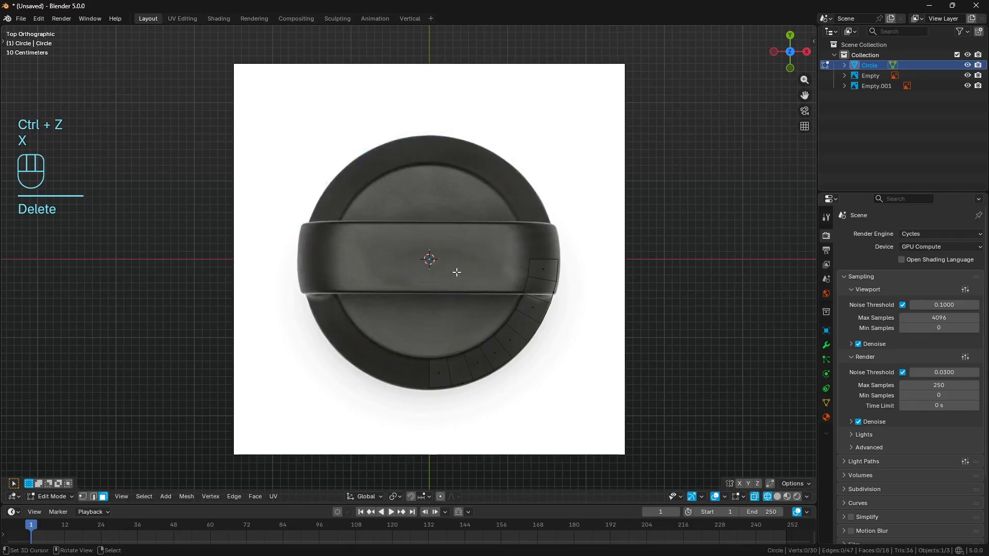
- Add a Mirror modifier on the X and Y axes with Clipping enabled
click(826, 345)
click(901, 234)
text(mir)
key(Return)
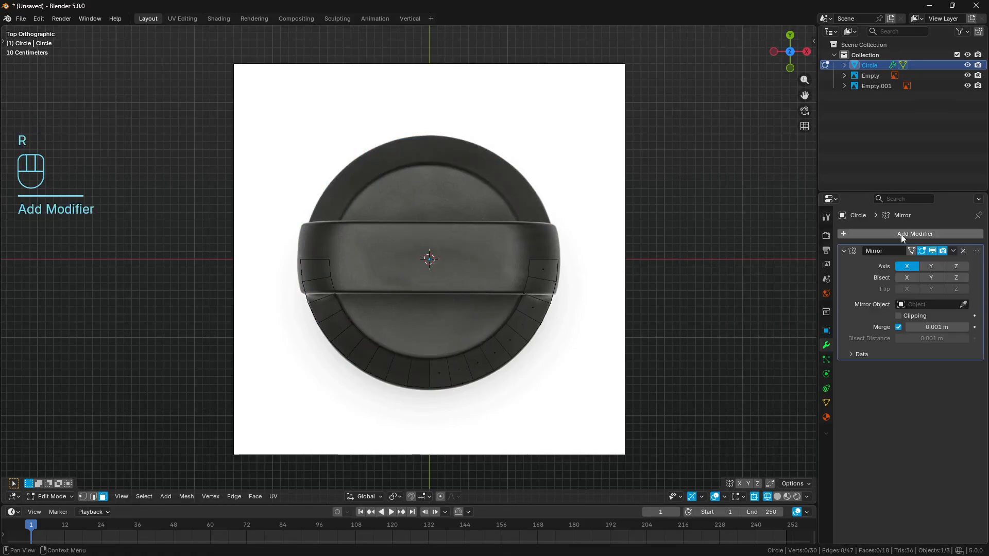
click(931, 270)
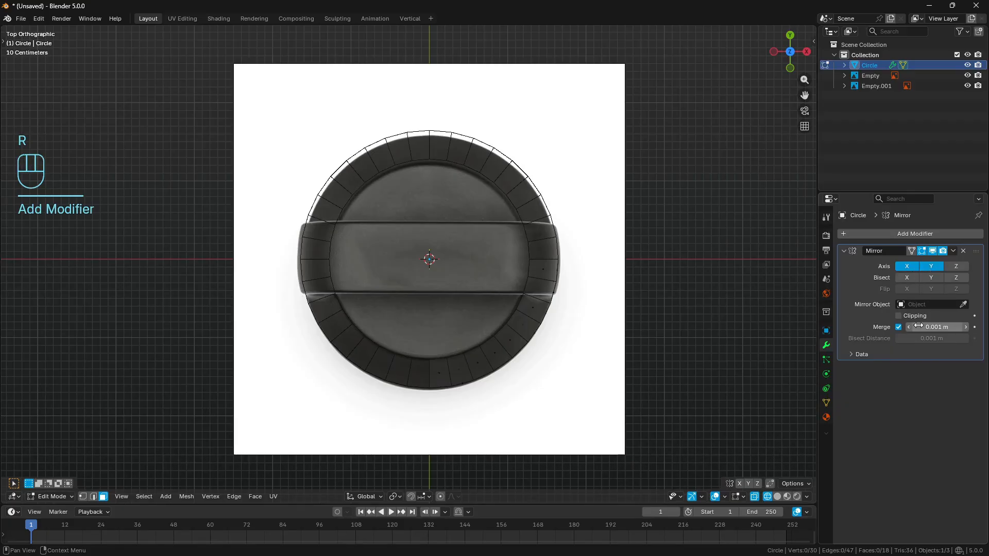
click(899, 316)
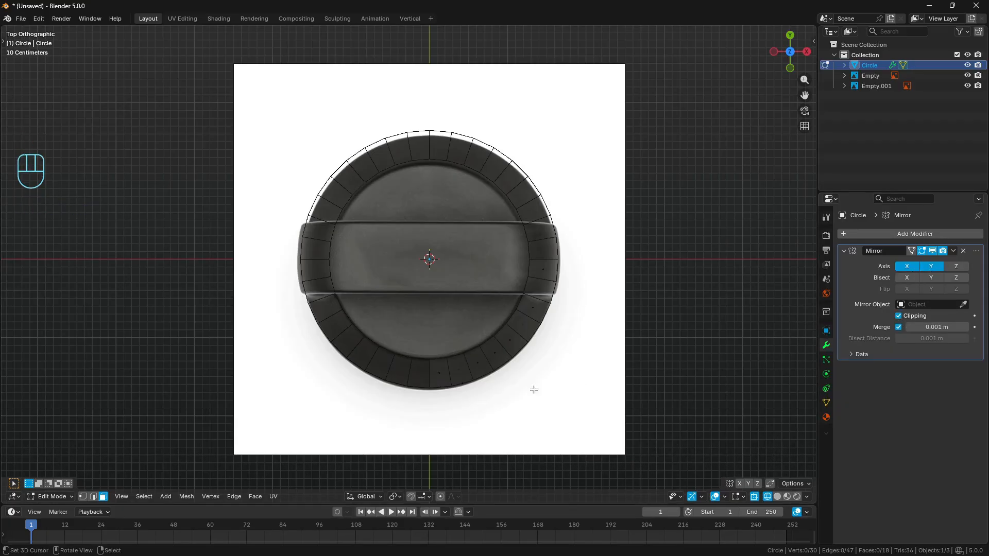
- Trace the handle's lower side edge and the neighbouring ring edge with temporary annotation strokes, and erase them
scroll(616, 338, up, 5)
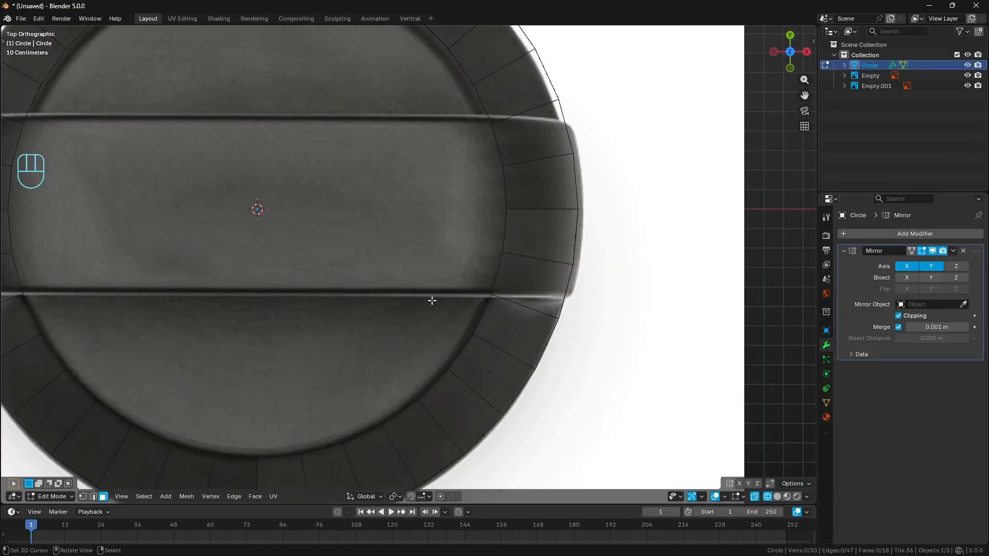
ctrl+drag(411, 295, 624, 294)
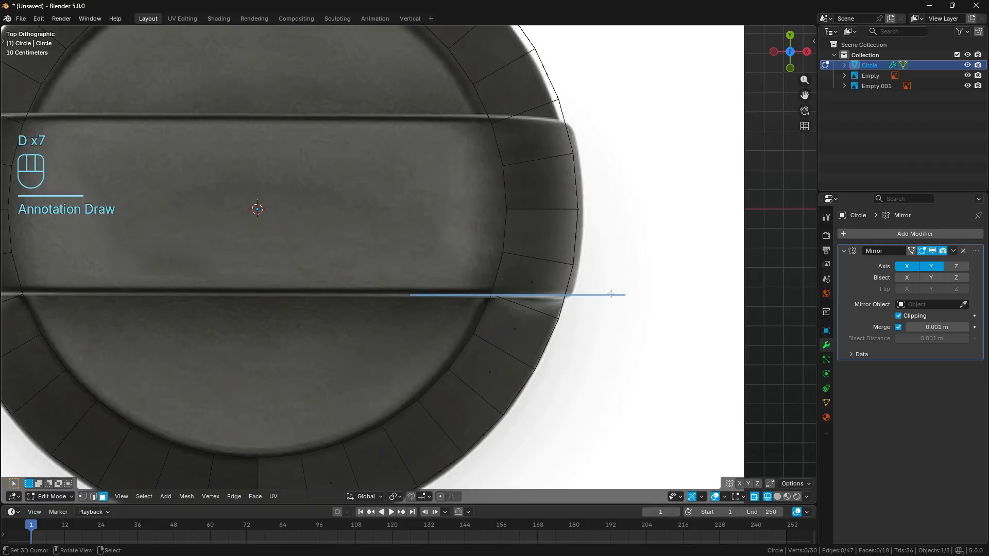
right_drag(626, 292, 515, 307)
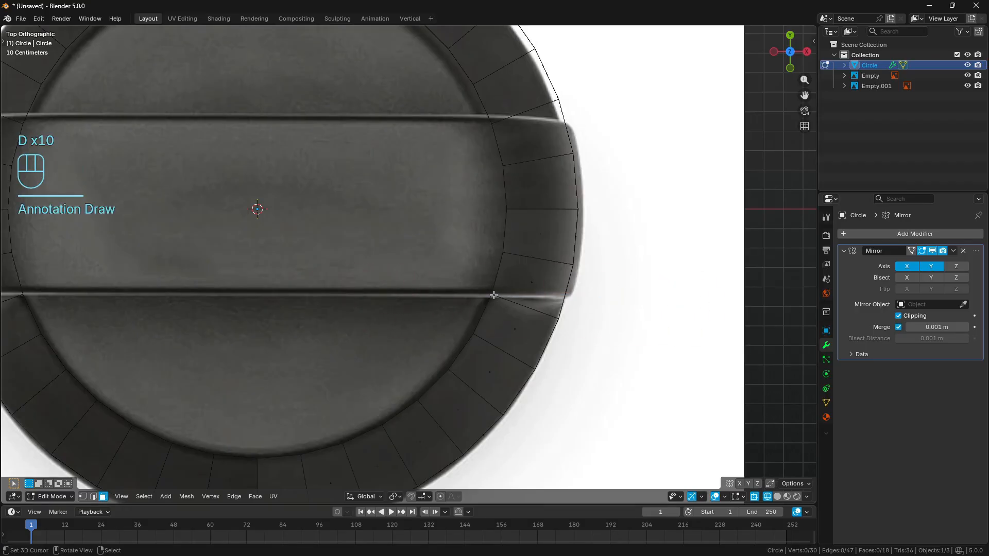
drag(493, 295, 559, 321)
right_drag(559, 320, 594, 354)
- Knife-cut the shoulder horizontally along the handle's side edge, from the inner ring vertex to the outer rim, and return to solid shading
key(k)
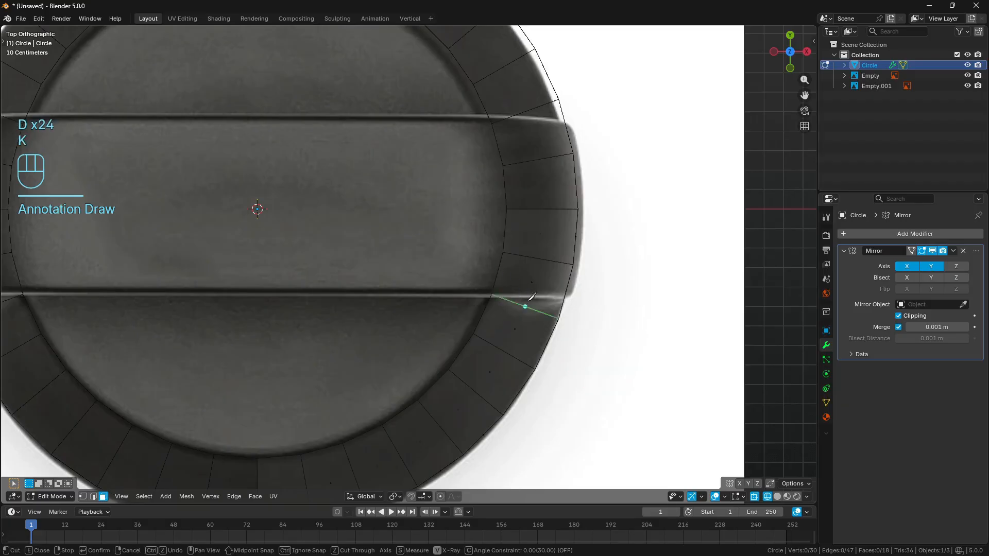
click(497, 293)
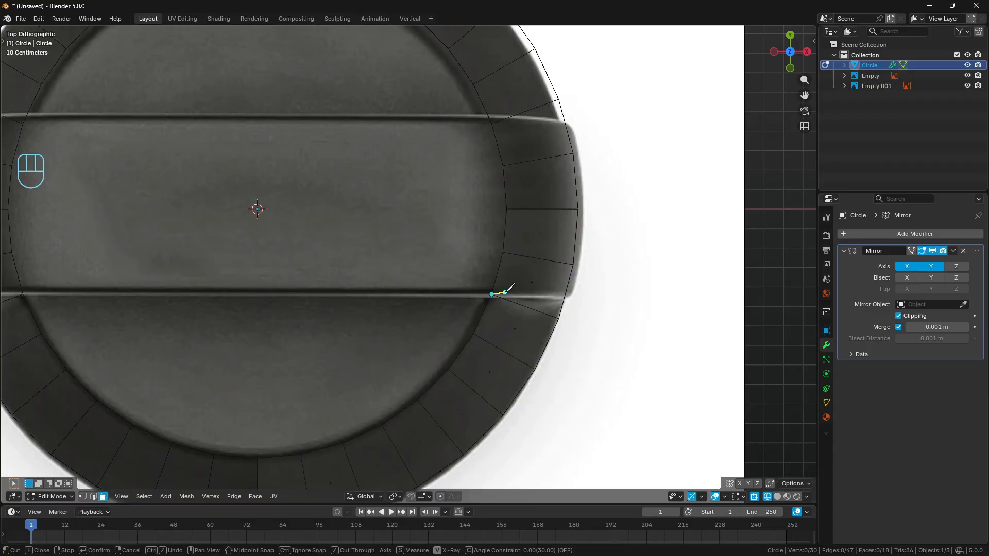
key(c)
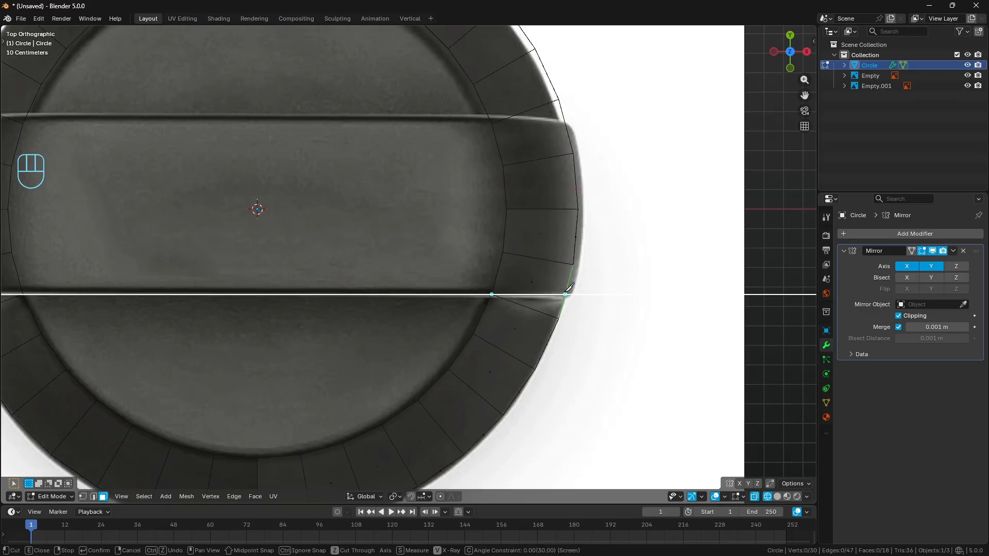
key(Return)
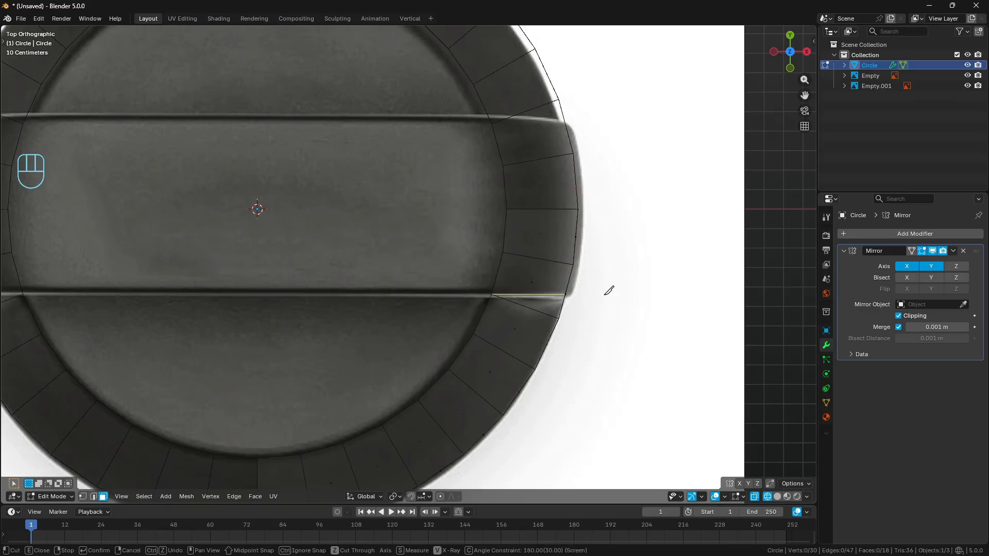
key(z)
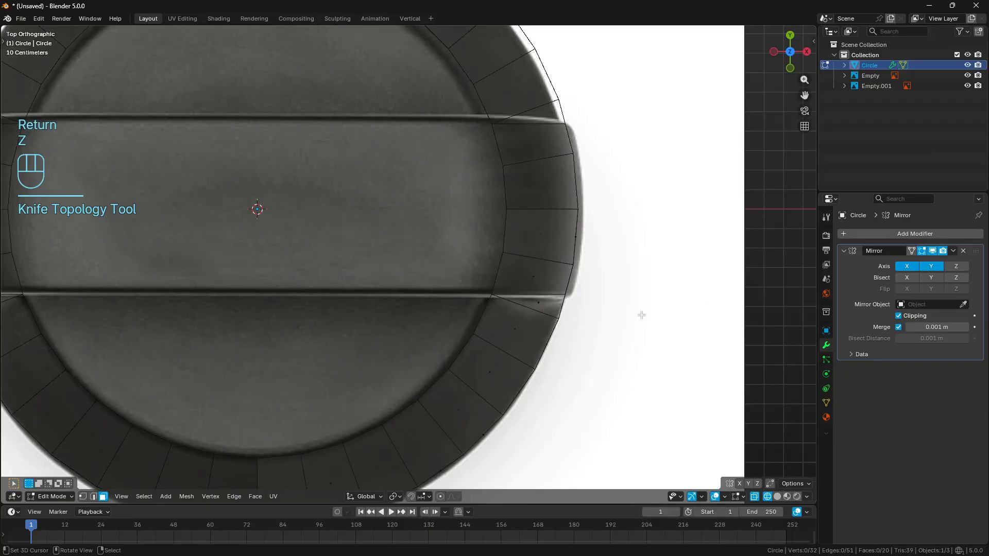
key(z)
- Extrude the two sloped shoulder faces beneath the handle in place and flatten them by scaling to 0 along Z
middle_drag(639, 313, 579, 255)
middle_drag(552, 341, 533, 314)
right_click(463, 349)
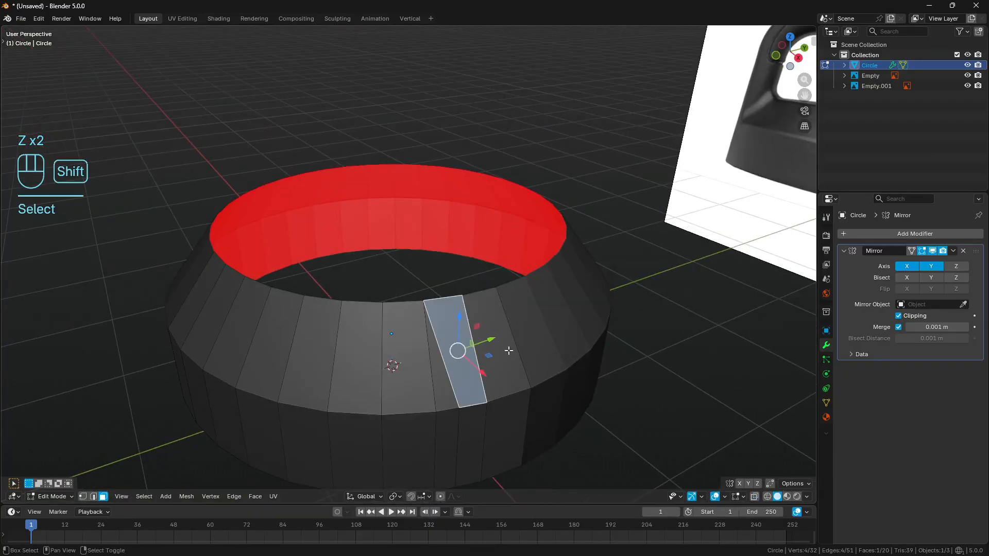
shift+right_click(508, 349)
shift+middle_drag(508, 349, 504, 318)
key(KP_1)
shift+middle_drag(572, 288, 596, 311)
key(e)
right_click(595, 312)
key(s)
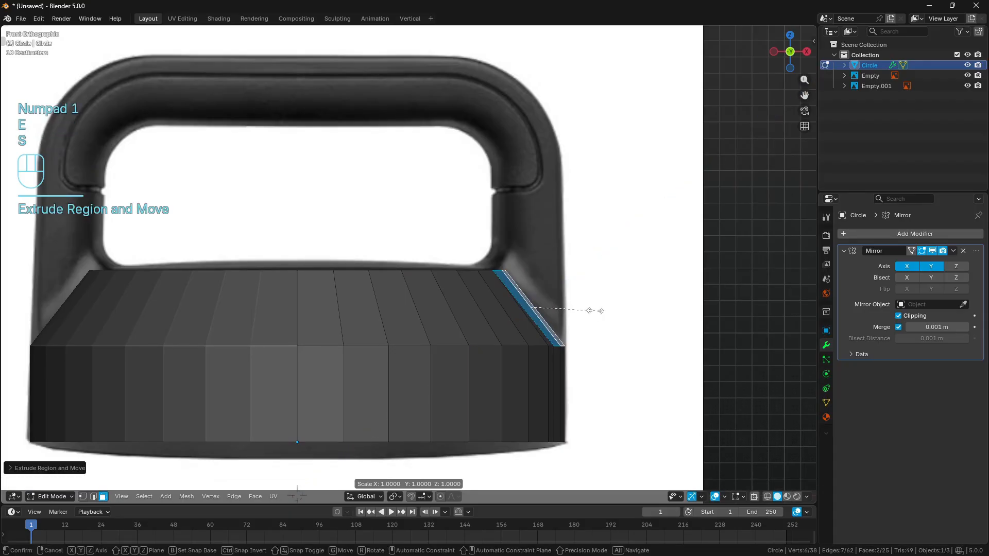
key(z)
key(KP_0)
key(Return)
- Raise the flattened faces to the handle's top edge, check the height with temporary annotation lines, and clear the selection
shift+middle_drag(595, 311, 607, 360)
drag(541, 315, 551, 67)
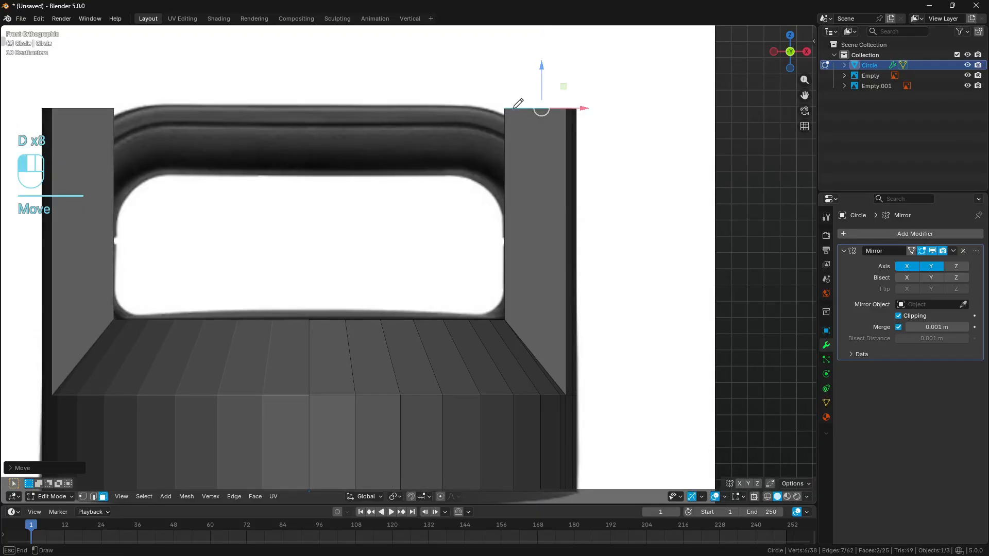
ctrl+drag(513, 109, 279, 112)
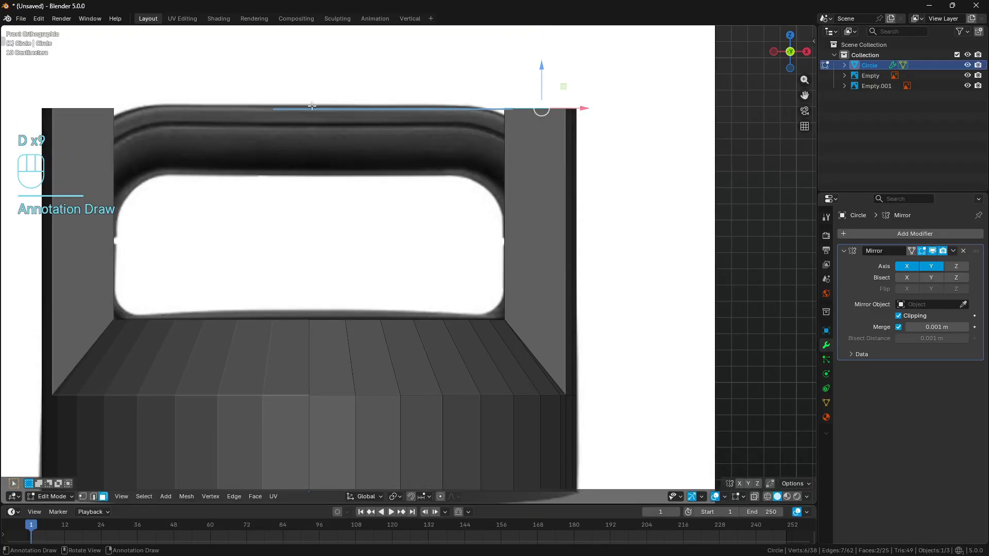
right_drag(226, 108, 517, 114)
key(a)
key(a)
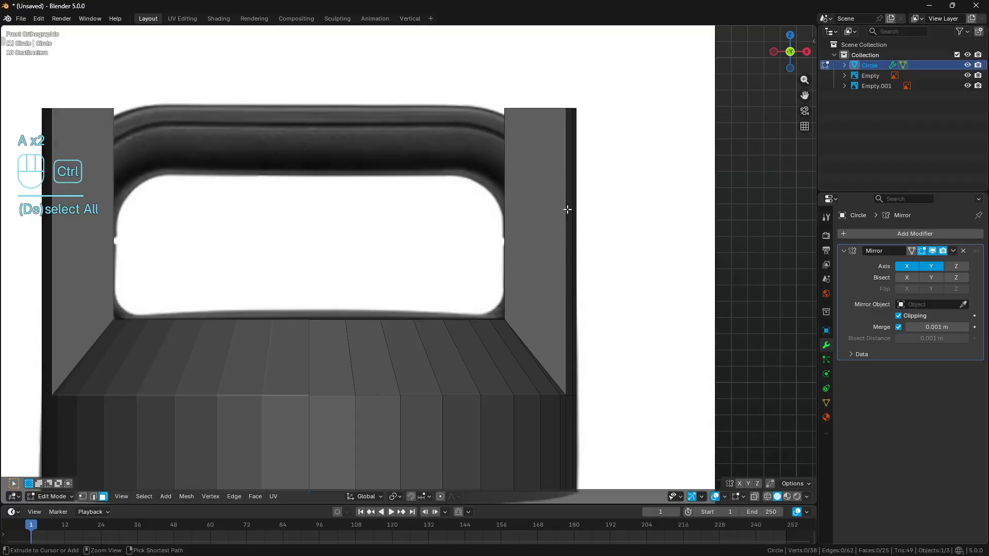
- Add one horizontal loop cut to the handle post and level it by scaling to 0 along Z
key(ctrl+r)
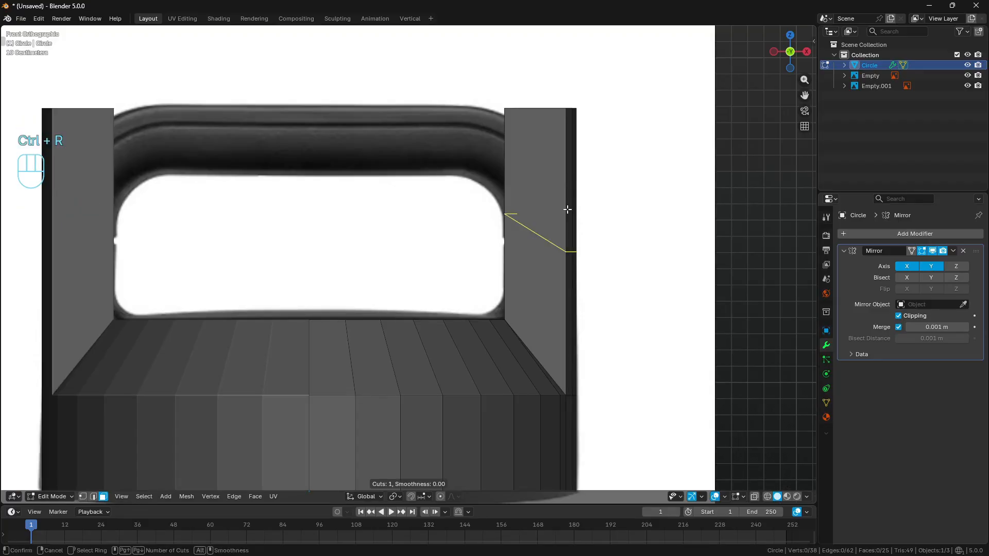
key(Return)
key(s)
key(z)
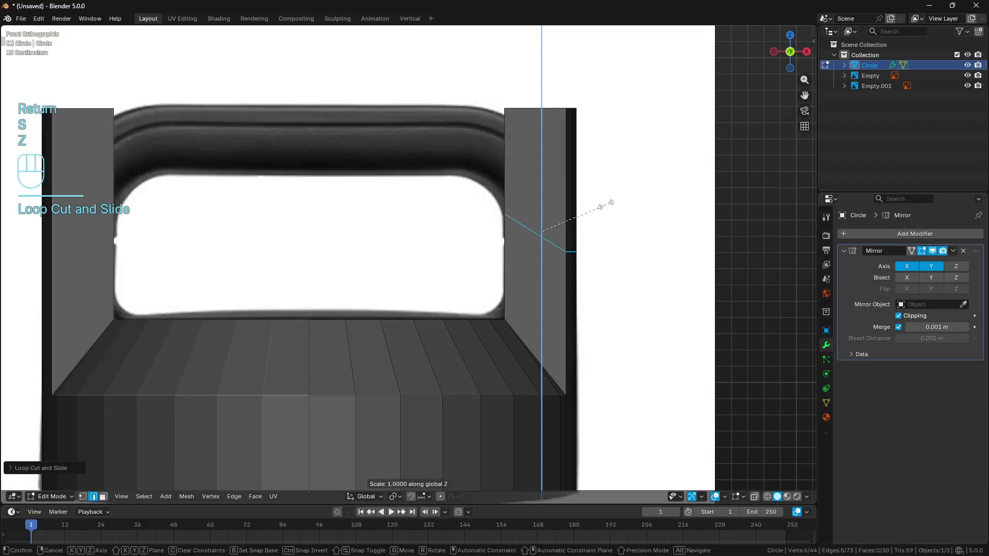
key(KP_0)
key(Return)
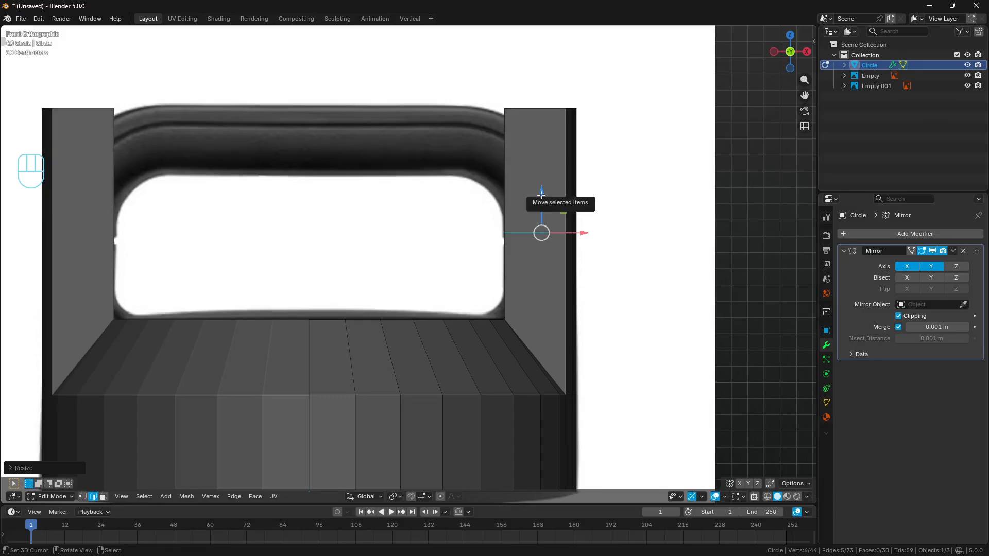
- Raise the new loop to the upper edge of the handle opening, checking it against a temporary annotation line
drag(541, 194, 524, 149)
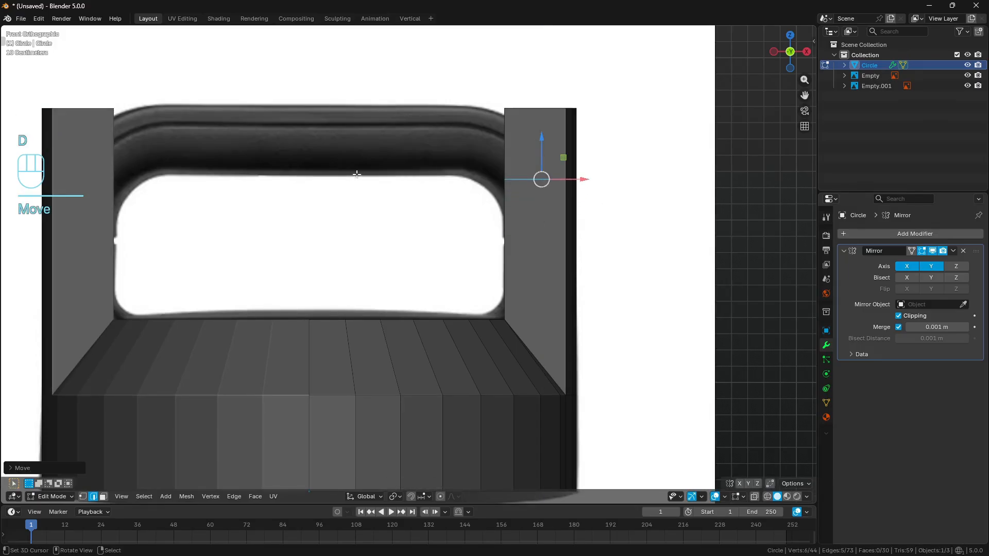
drag(357, 174, 536, 175)
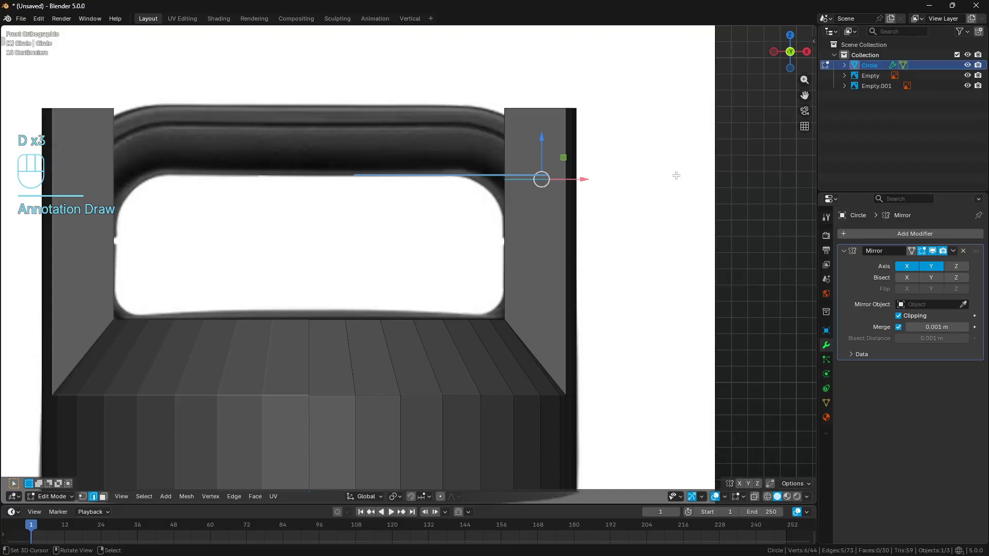
right_drag(676, 175, 175, 184)
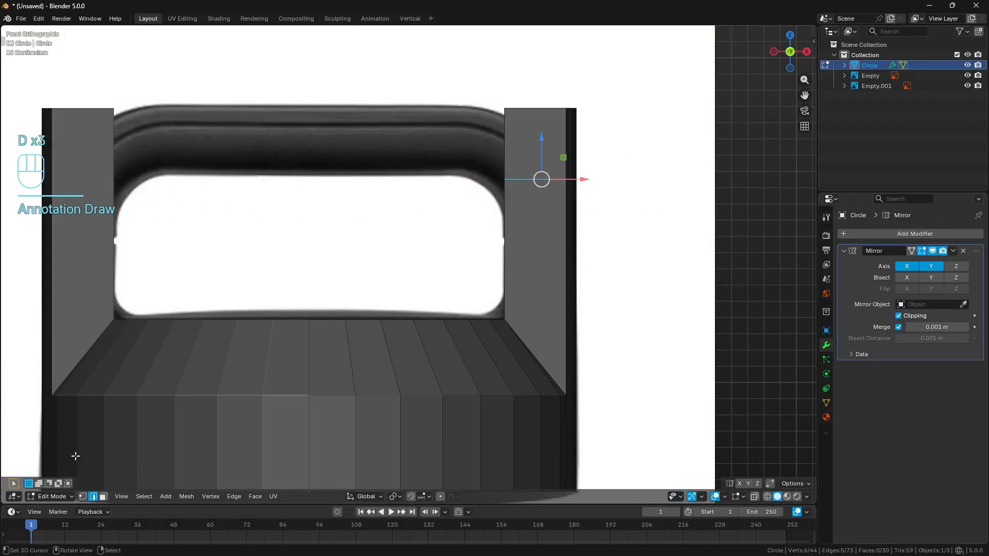
- Clear the selection and outline the inner faces of the handle post with temporary annotation strokes
click(83, 496)
middle_drag(535, 272, 577, 318)
key(a)
key(a)
middle_drag(502, 202, 485, 177)
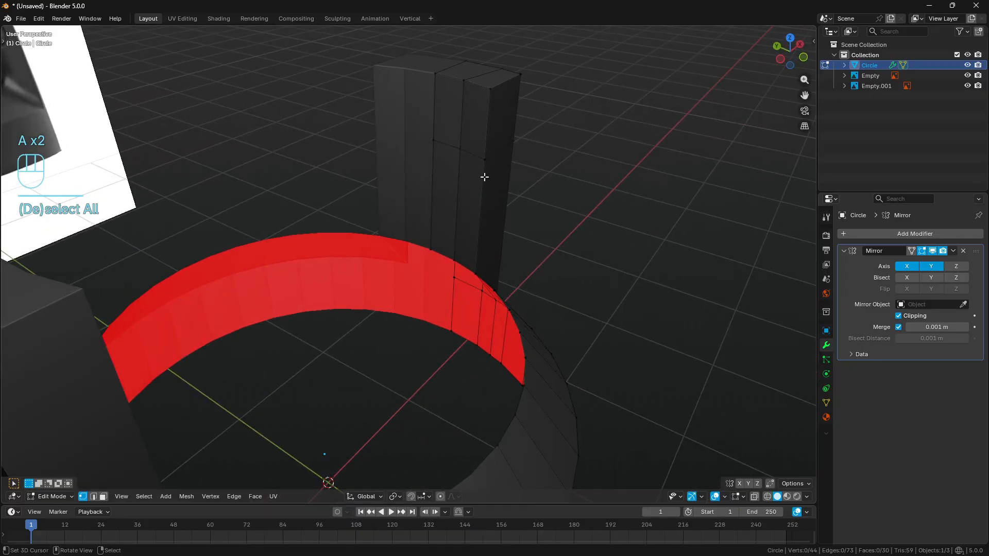
mouse_move(431, 73)
mouse_down()
mouse_move(493, 85)
mouse_move(483, 242)
mouse_up()
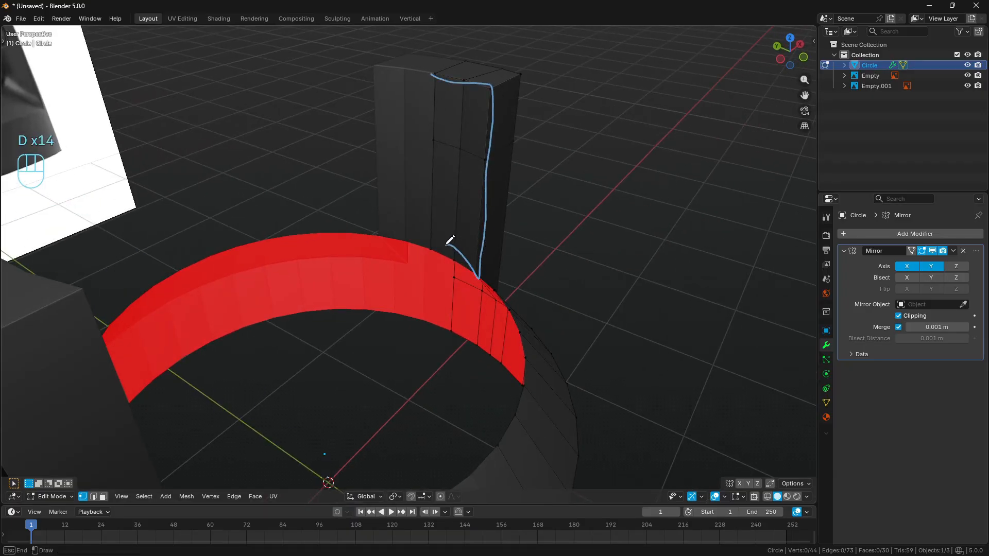
mouse_move(462, 262)
right_down()
mouse_move(505, 159)
mouse_move(386, 92)
right_up()
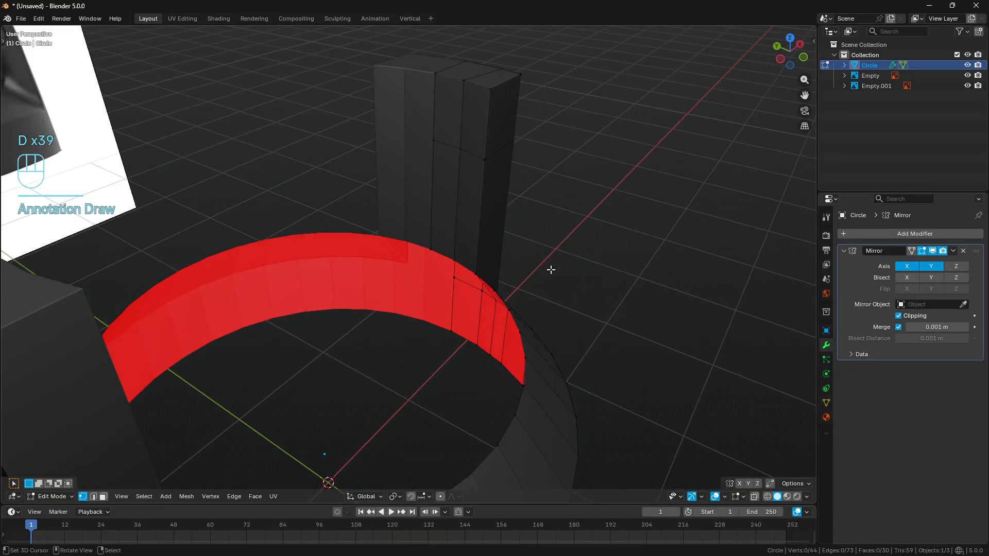
- Snap the 3D cursor to the front vertex at the base of the handle post's inner side
mouse_move(551, 270)
middle_down()
mouse_move(430, 256)
mouse_move(484, 280)
middle_up()
middle_drag(512, 336, 505, 332)
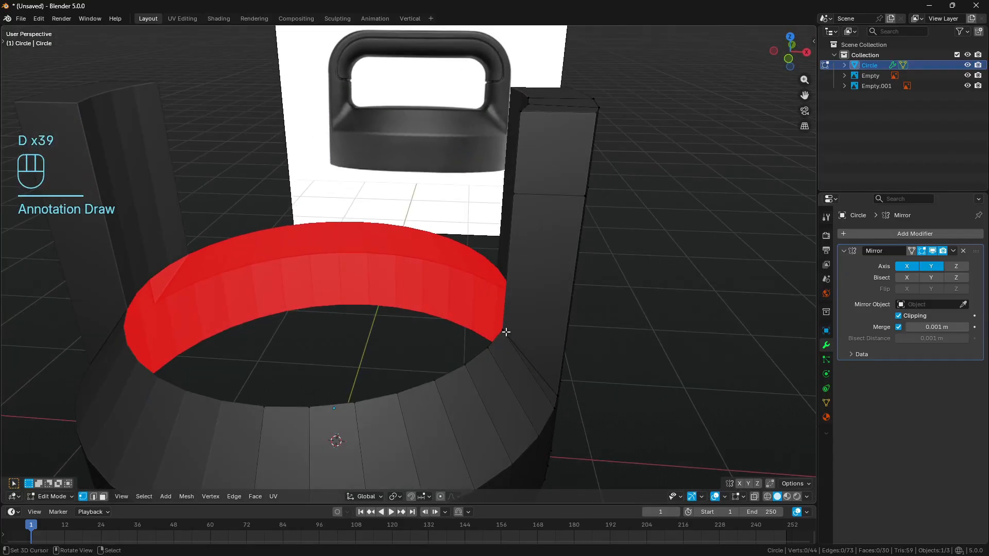
click(503, 330)
middle_drag(585, 360, 567, 278)
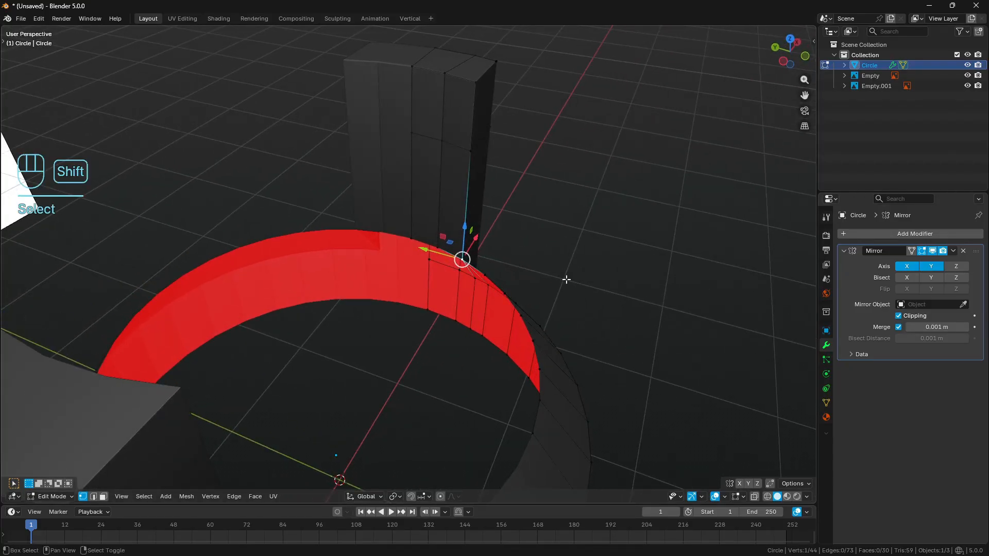
key(shift+s)
click(561, 341)
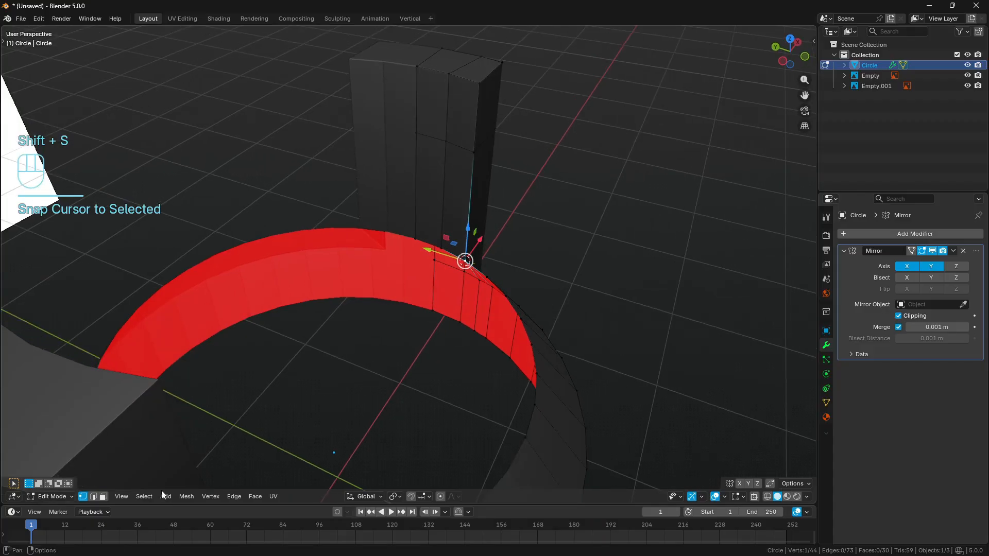
- Flatten the four inner faces of the handle post by scaling to 0 along X, with the 3D Cursor as pivot point
click(106, 497)
key(a)
key(a)
key(c)
click(444, 149)
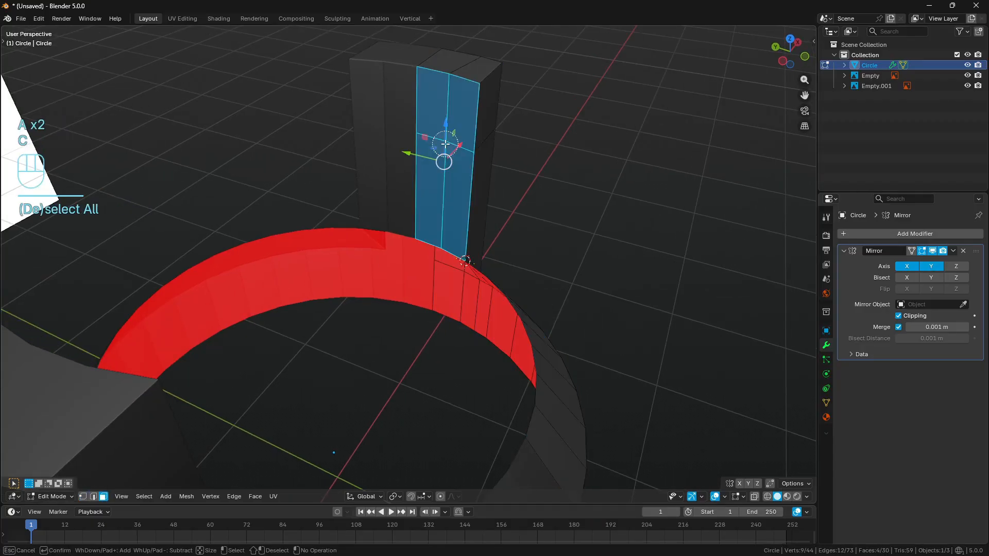
right_click(499, 181)
middle_drag(498, 181, 526, 176)
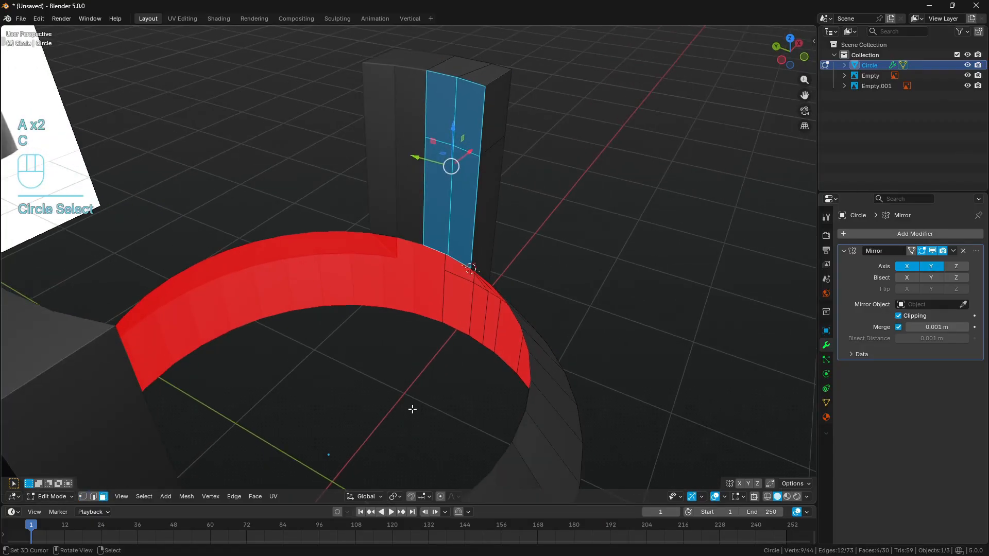
click(396, 496)
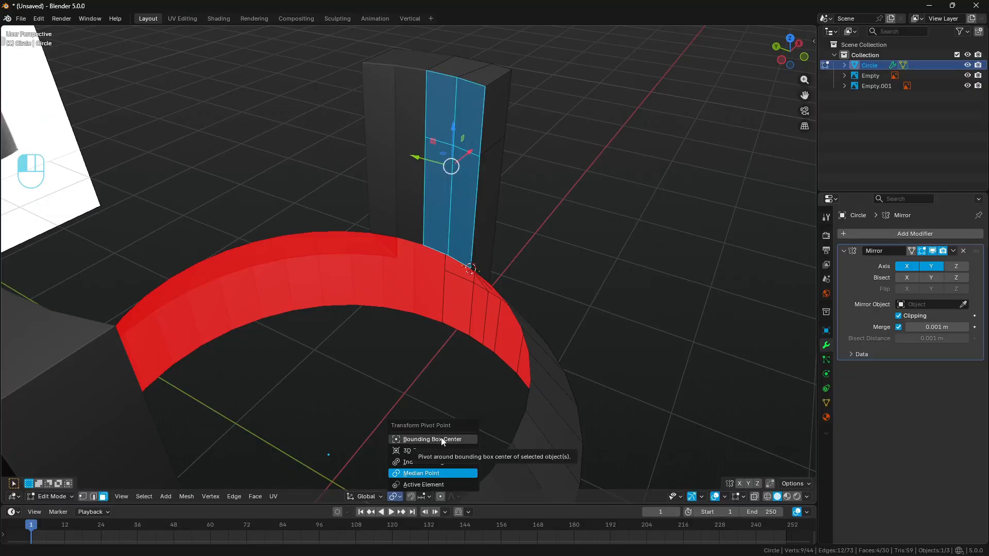
click(431, 450)
key(s)
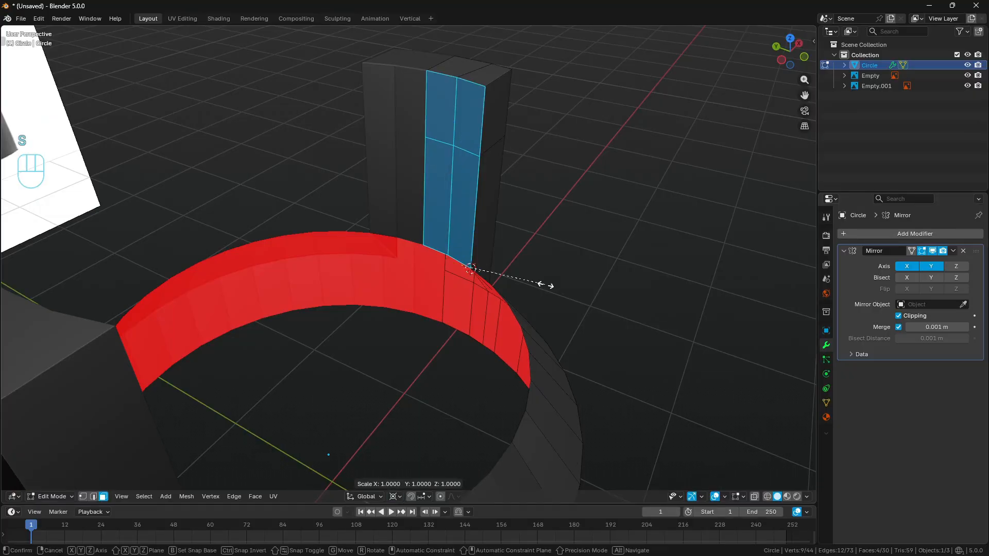
key(x)
key(KP_0)
key(Return)
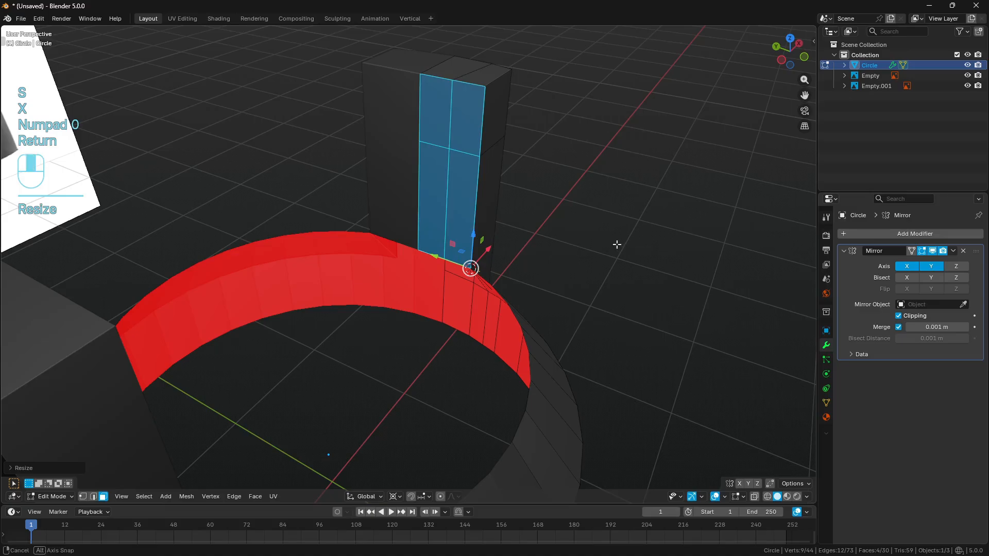
- Reset the 3D cursor to the world origin, clear the selection, and set the pivot point to Bounding Box Center
middle_drag(616, 245, 543, 285)
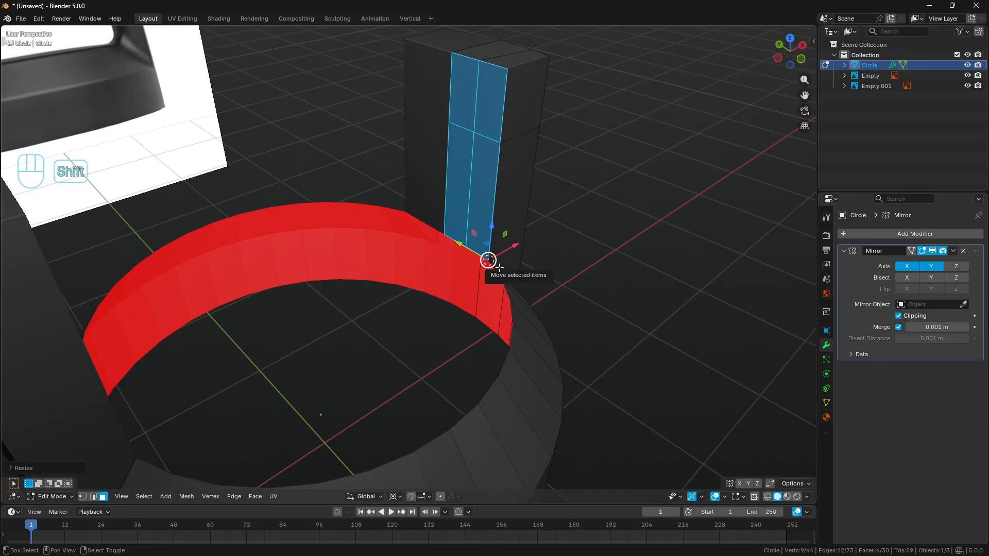
key(shift+c)
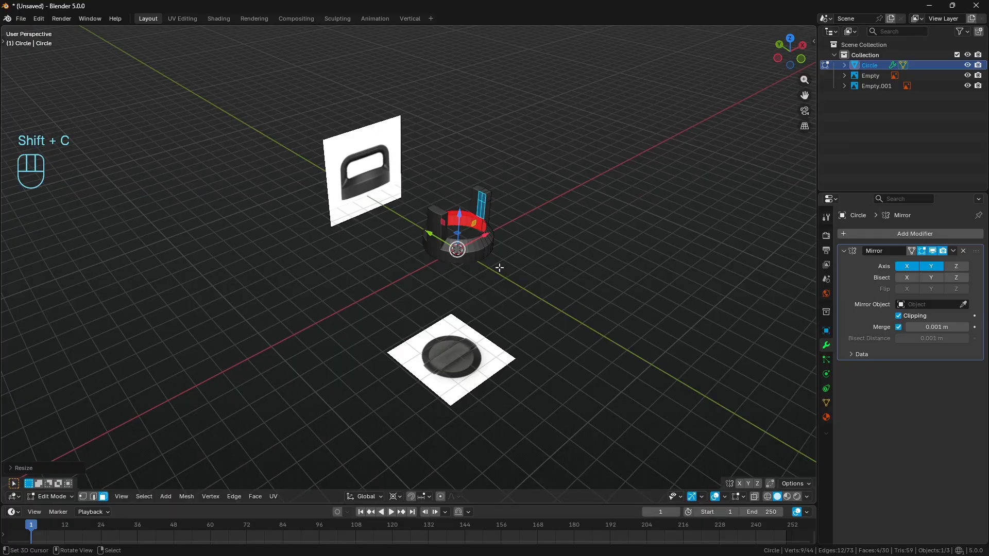
key(a)
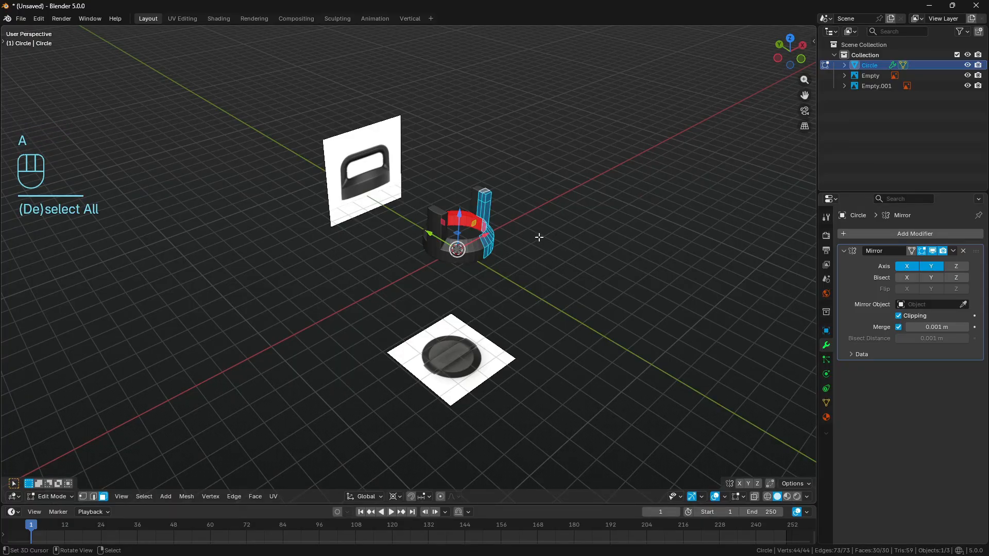
key(KP_Decimal)
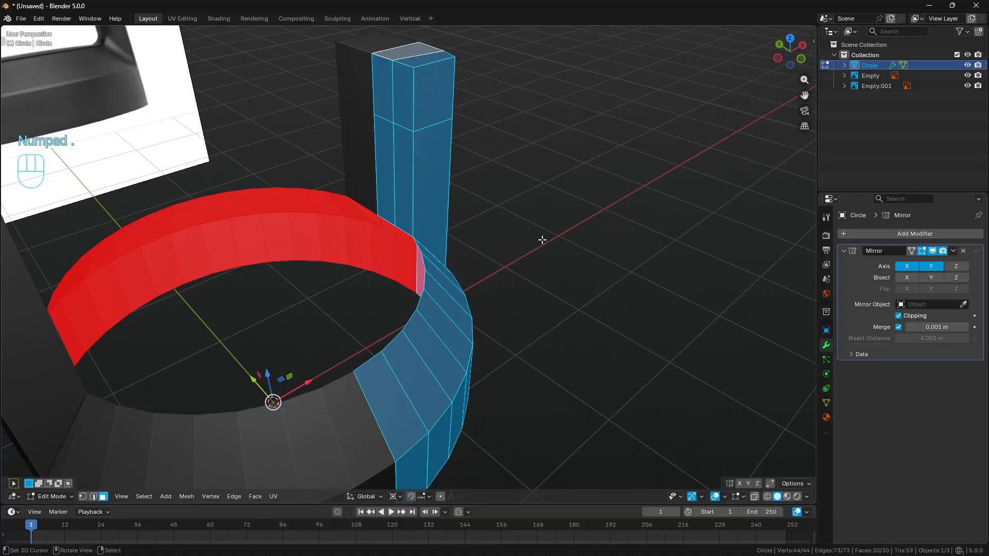
middle_drag(541, 239, 368, 184)
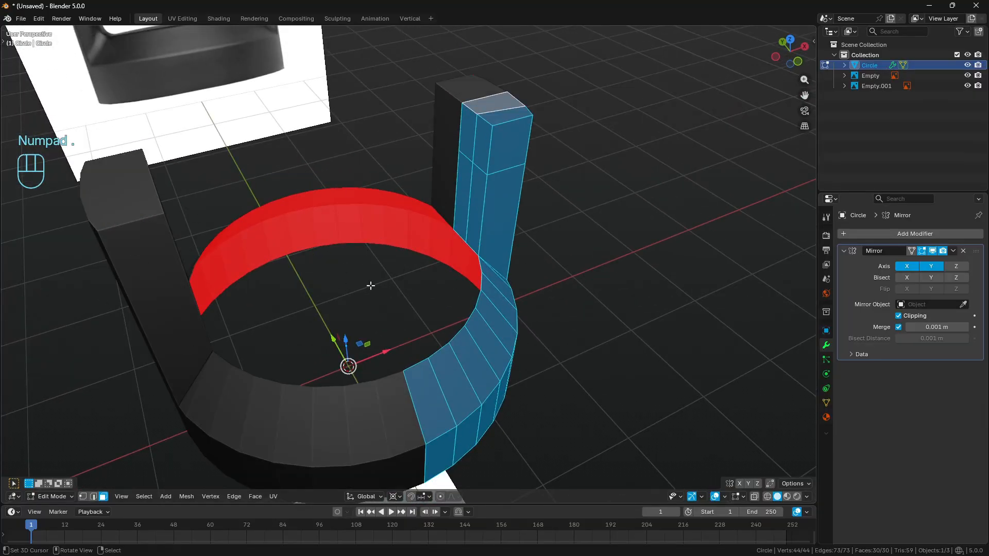
key(a)
key(a)
click(394, 496)
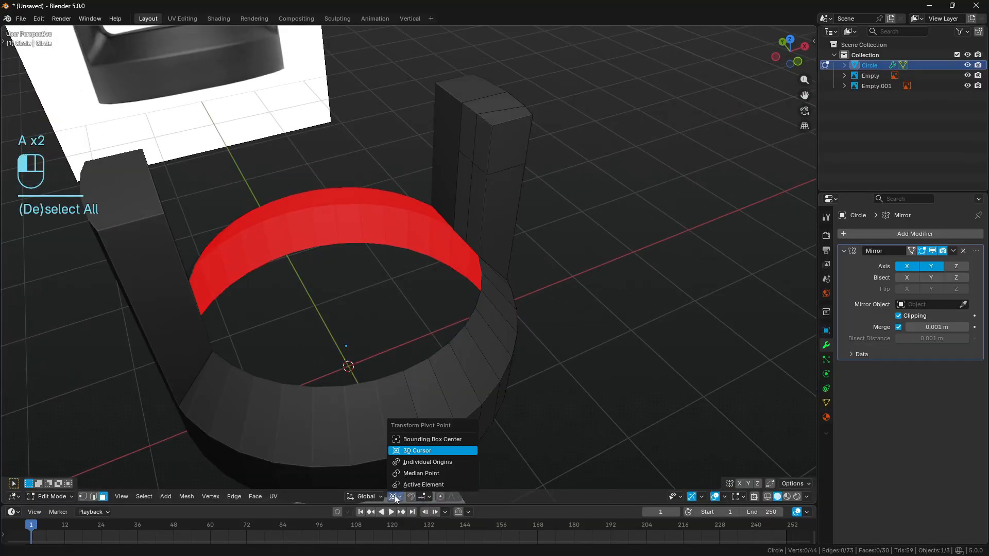
click(428, 439)
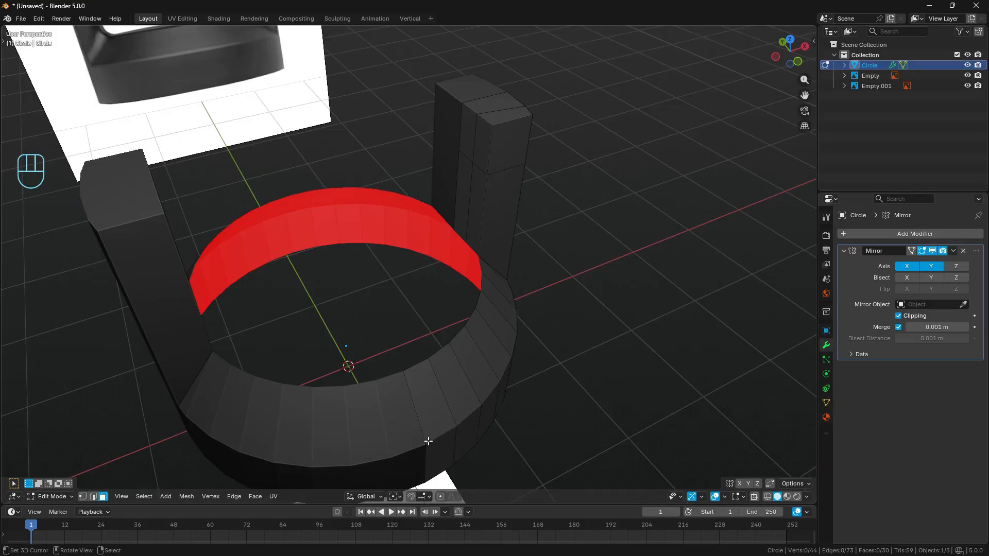
- Extrude the two upper inner faces of the handle post along X until they meet the mirror centre
click(474, 152)
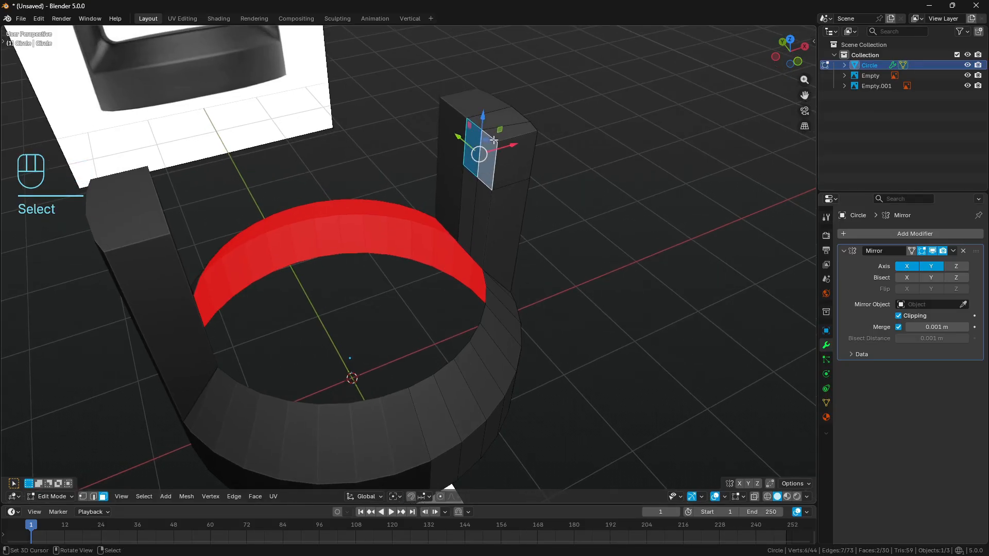
key(e)
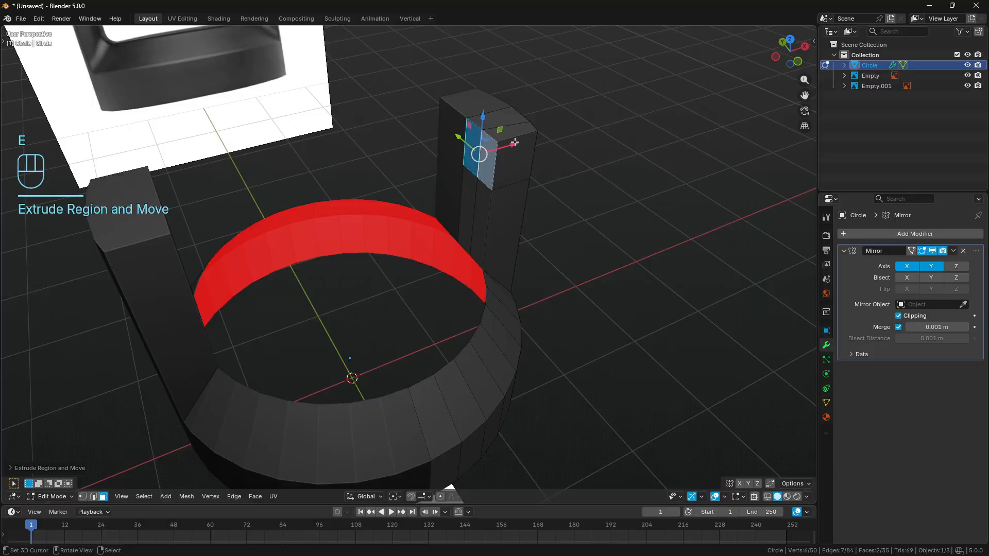
click(309, 180)
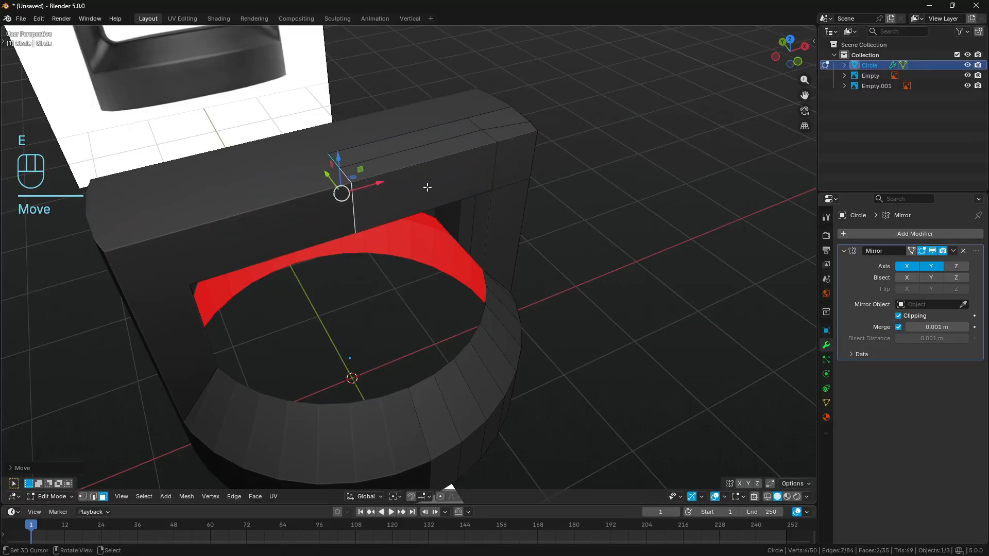
middle_drag(335, 172, 357, 163)
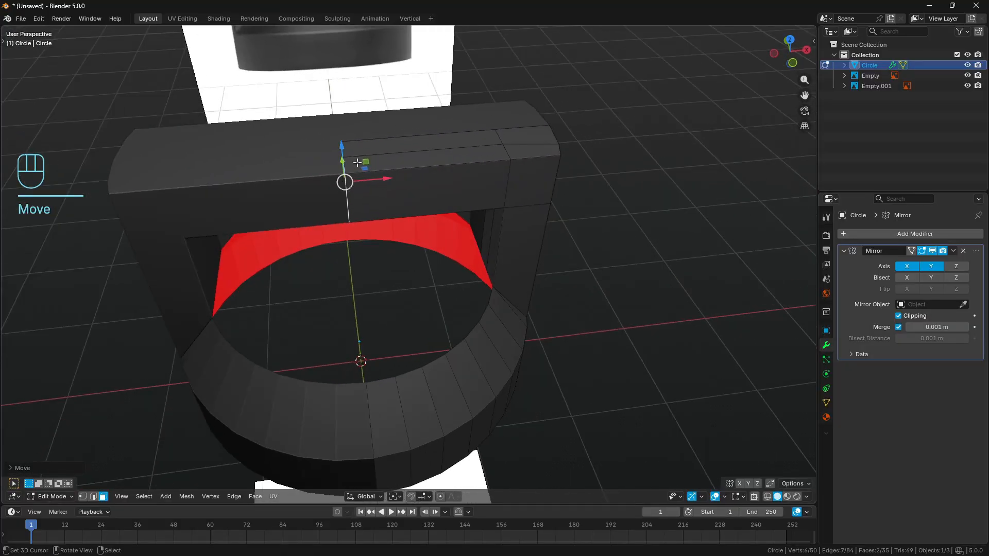
drag(386, 179, 319, 180)
click(898, 315)
- Delete the two internal end faces of the handle bar at the mirror centre and clear the selection
middle_drag(358, 249, 424, 175)
key(alt+z)
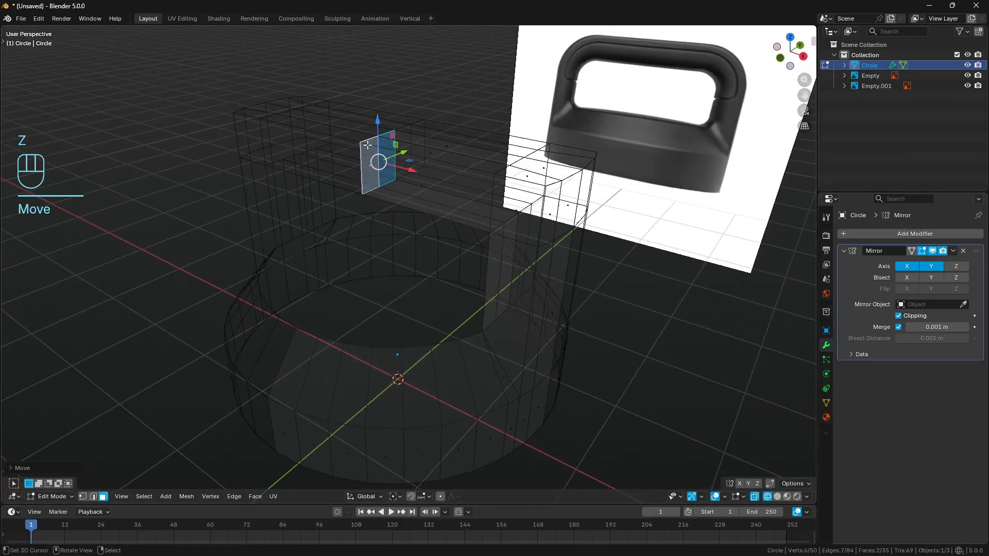
key(x)
click(405, 161)
middle_drag(405, 160, 432, 161)
key(a)
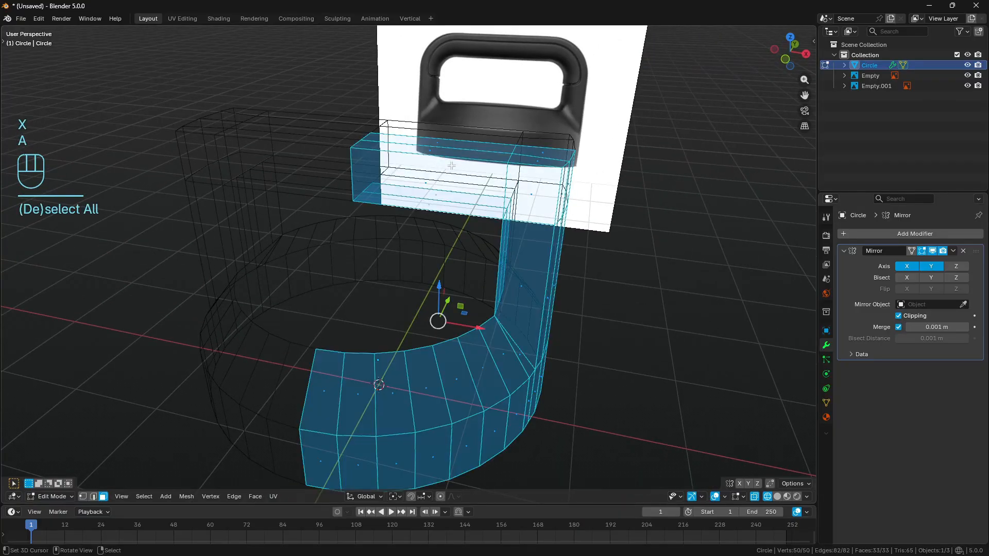
key(a)
key(a)
- Raise the top row of handle vertices to the reference handle's upper edge, working in wireframe front view
key(z)
key(KP_1)
key(a)
key(a)
key(z)
scroll(458, 200, up, 1)
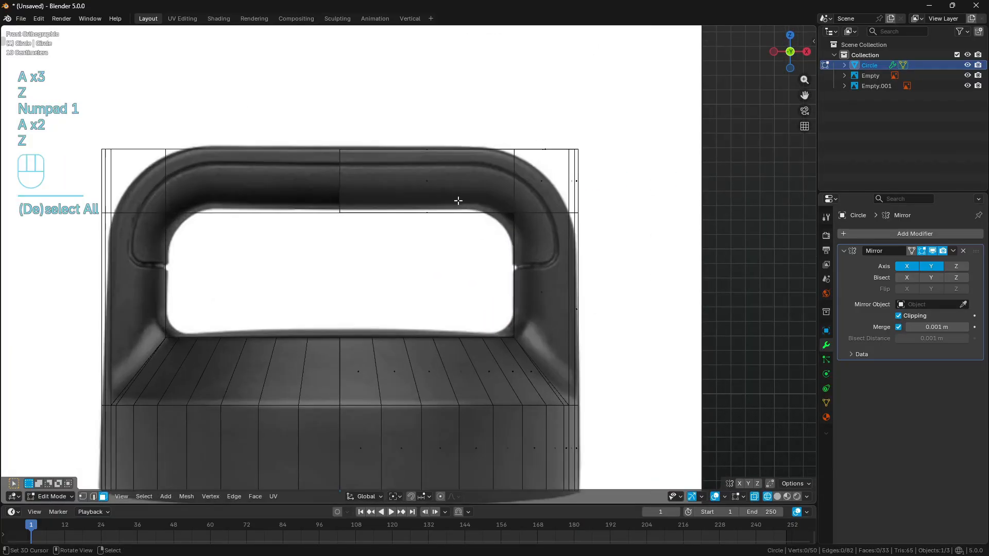
click(82, 496)
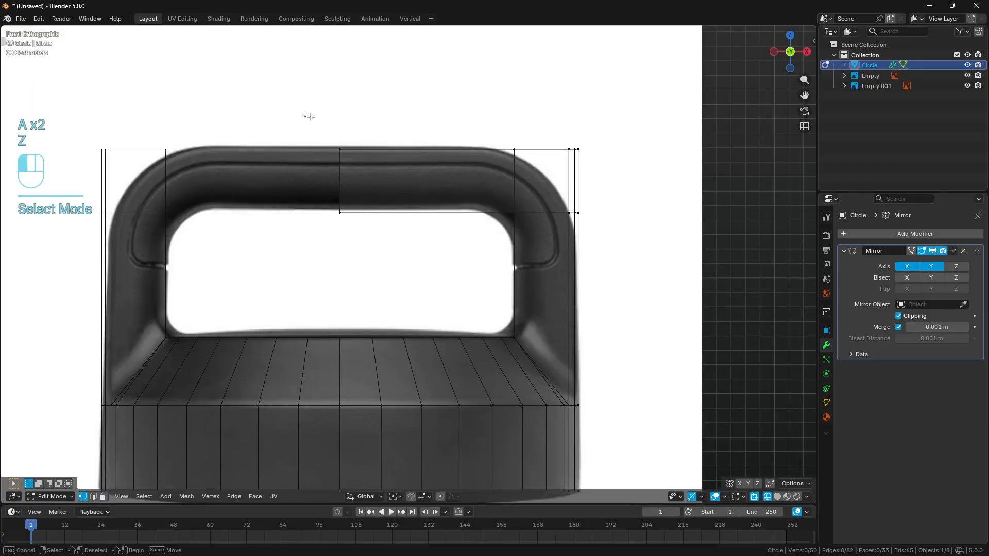
drag(303, 114, 653, 171)
shift+drag(459, 107, 459, 85)
key(a)
key(a)
- Raise the handle bar's lower row of vertices to the upper edge of the reference opening
drag(331, 247, 670, 193)
shift+drag(458, 180, 456, 147)
key(a)
key(a)
- Mark the handle's corner area with temporary annotation strokes and erase them
shift+middle_drag(474, 159, 371, 182)
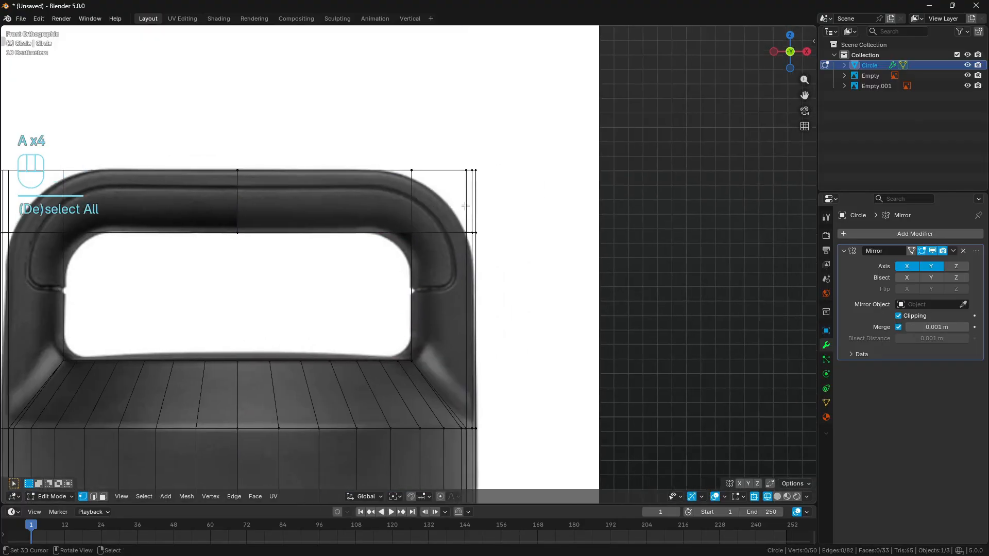
scroll(456, 219, up, 1)
key(d)
mouse_move(347, 218)
mouse_down()
mouse_move(366, 222)
mouse_move(405, 257)
mouse_move(409, 292)
mouse_up()
mouse_move(481, 243)
right_down()
mouse_move(355, 189)
mouse_move(446, 306)
right_up()
mouse_move(412, 144)
mouse_down()
mouse_move(411, 216)
mouse_move(480, 233)
mouse_up()
mouse_move(548, 236)
right_down()
mouse_move(409, 265)
mouse_move(460, 233)
right_up()
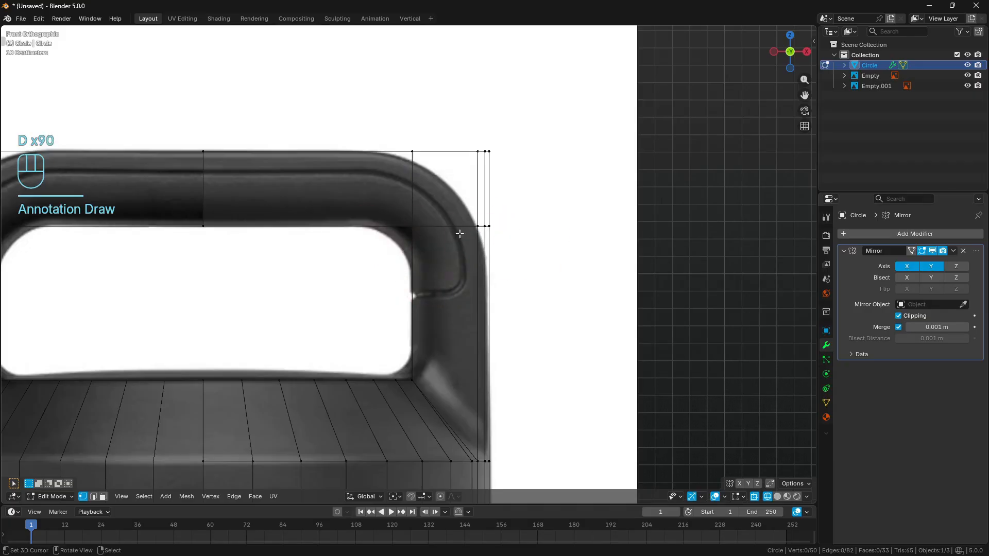
- Connect the handle's front inner corner vertex diagonally to its front outer top vertex
key(z)
middle_drag(548, 212, 523, 250)
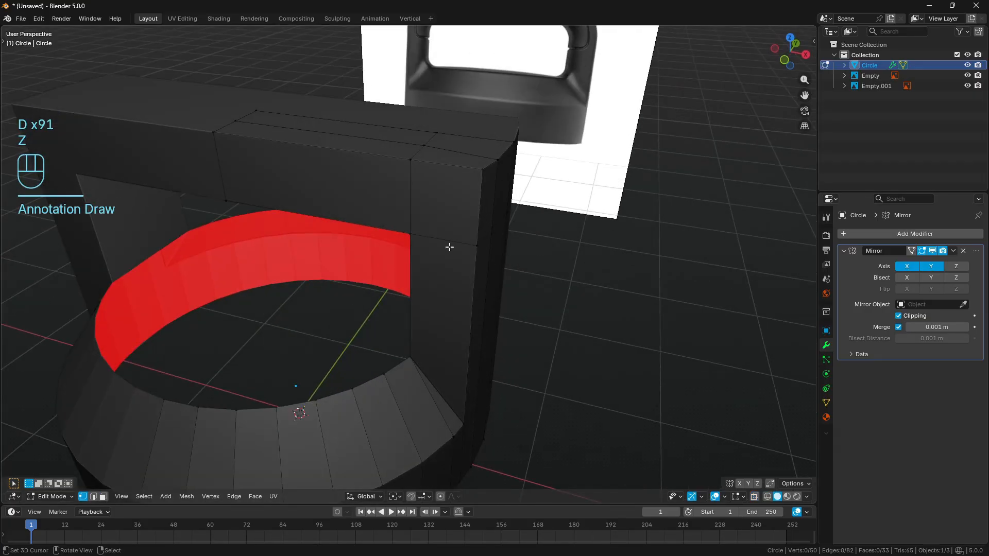
click(410, 233)
shift+click(483, 169)
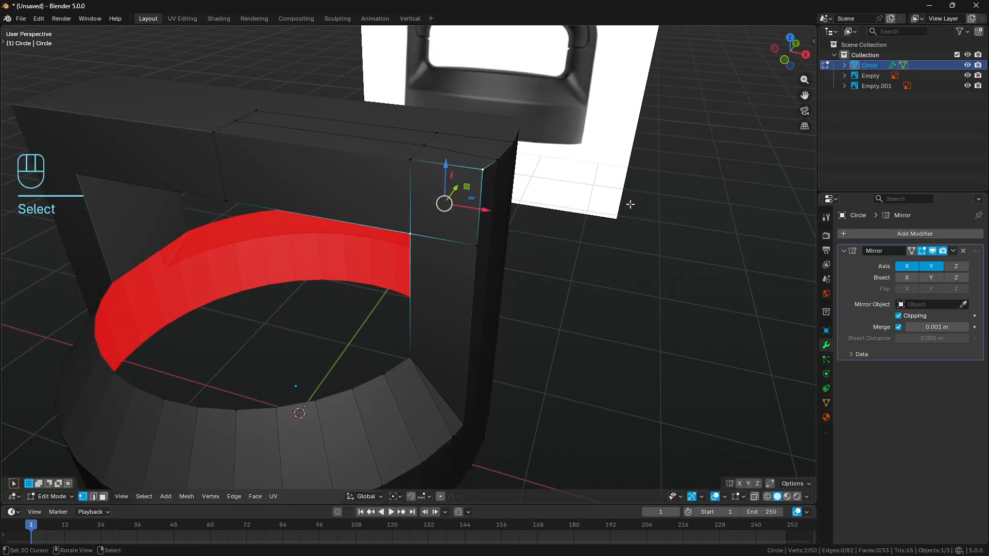
key(j)
key(a)
key(a)
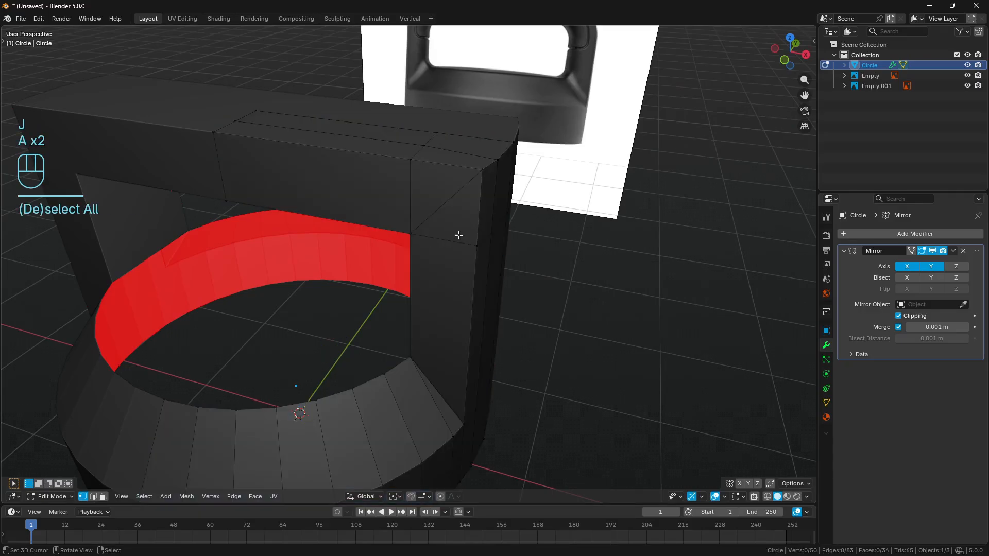
key(k)
click(410, 235)
right_click(534, 186)
key(a)
key(a)
- Dissolve the vertical and horizontal edge loops around the handle corner, keeping the front diagonal edge
click(94, 496)
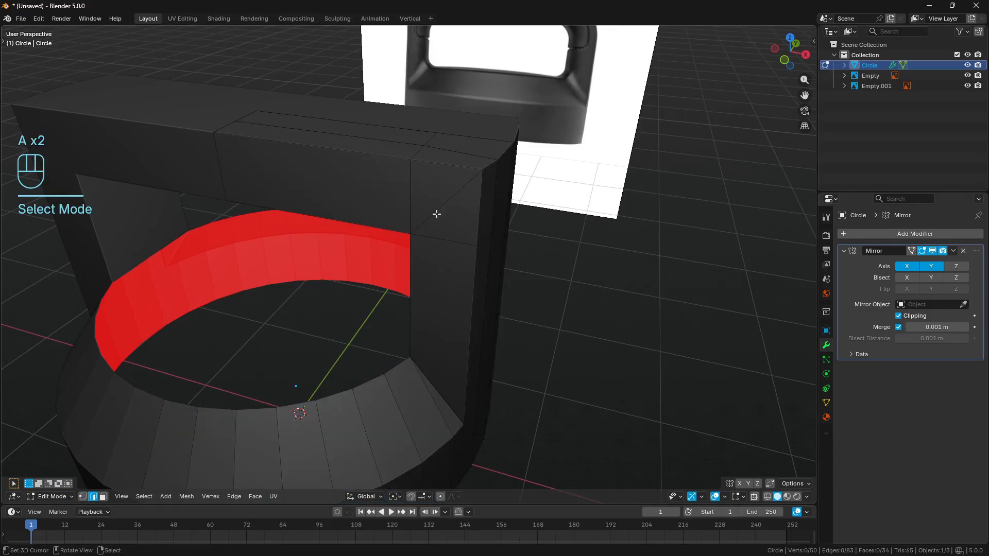
alt+shift+click(412, 184)
alt+shift+click(463, 238)
middle_drag(463, 237, 559, 217)
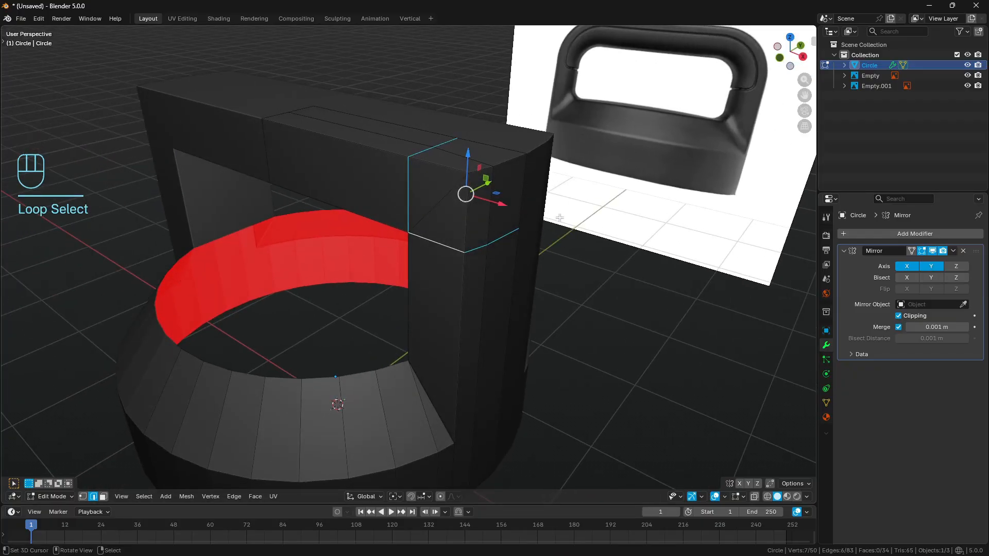
key(ctrl+x)
key(a)
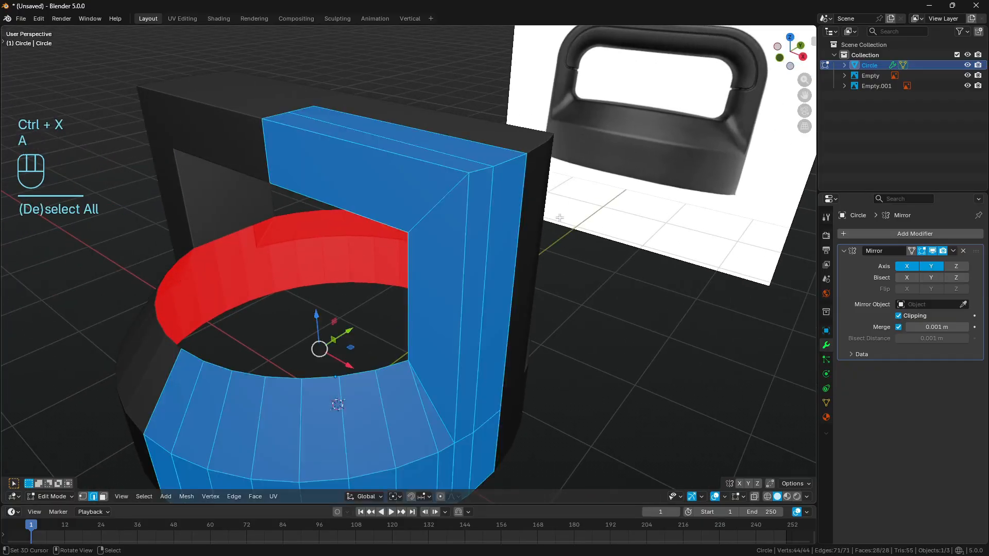
key(a)
- Bevel the handle opening's upper inner corner vertex with 6 segments and an offset of about 0.193 m
key(KP_1)
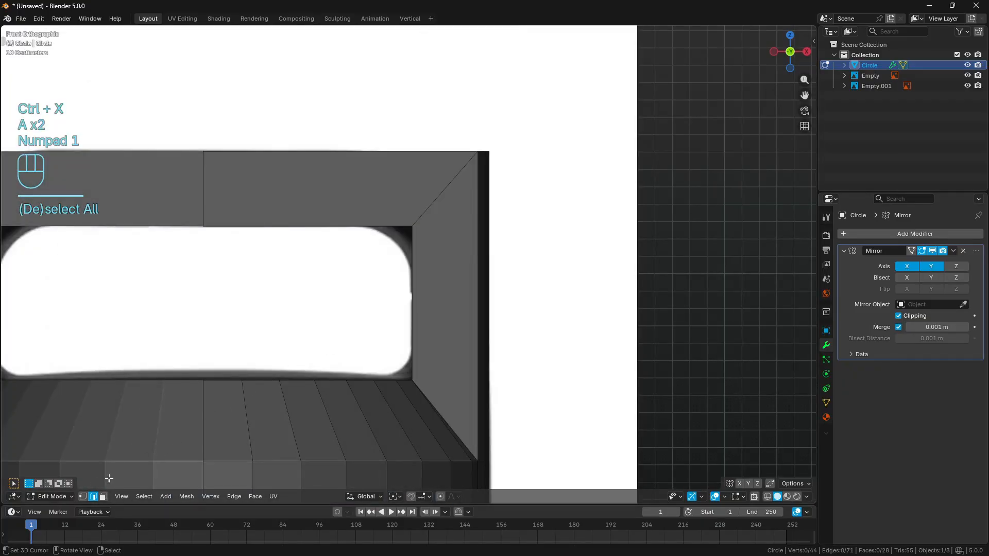
click(84, 496)
key(z)
shift+middle_drag(428, 296, 448, 291)
drag(405, 199, 466, 258)
shift+middle_drag(501, 260, 531, 249)
key(ctrl+b)
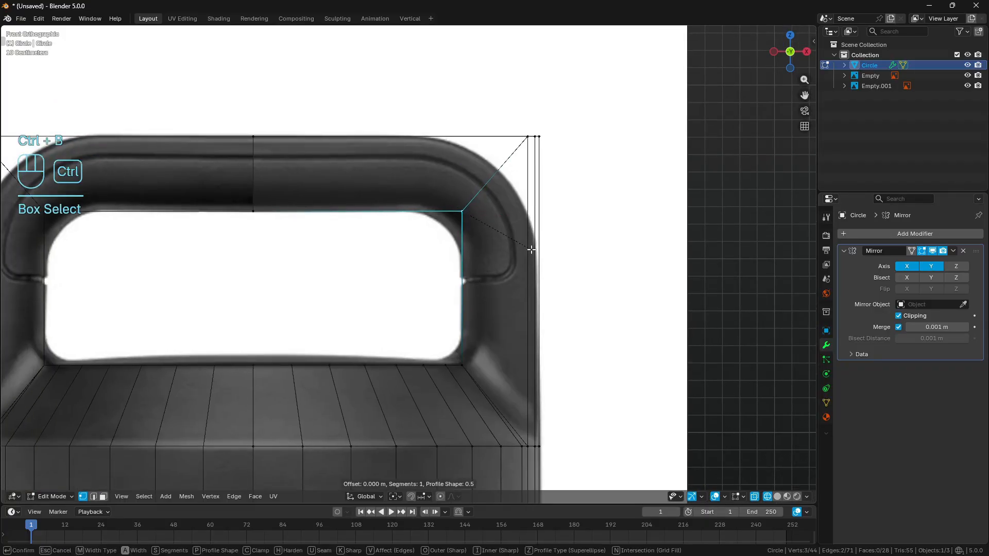
scroll(587, 256, up, 3)
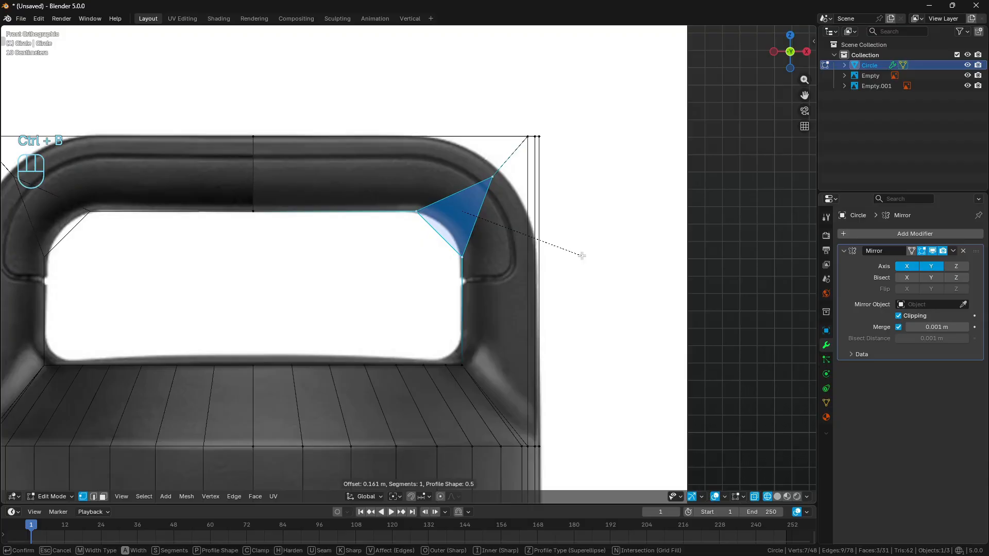
scroll(585, 258, up, 2)
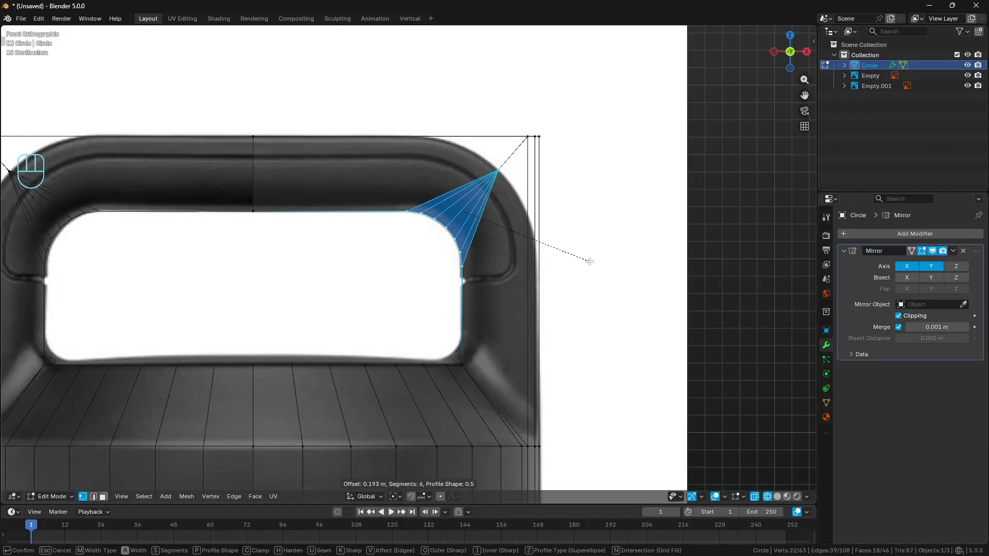
key(Return)
- Dissolve the outer vertex where the inner corner bevel's edges converge on the handle's front face
key(a)
key(a)
key(c)
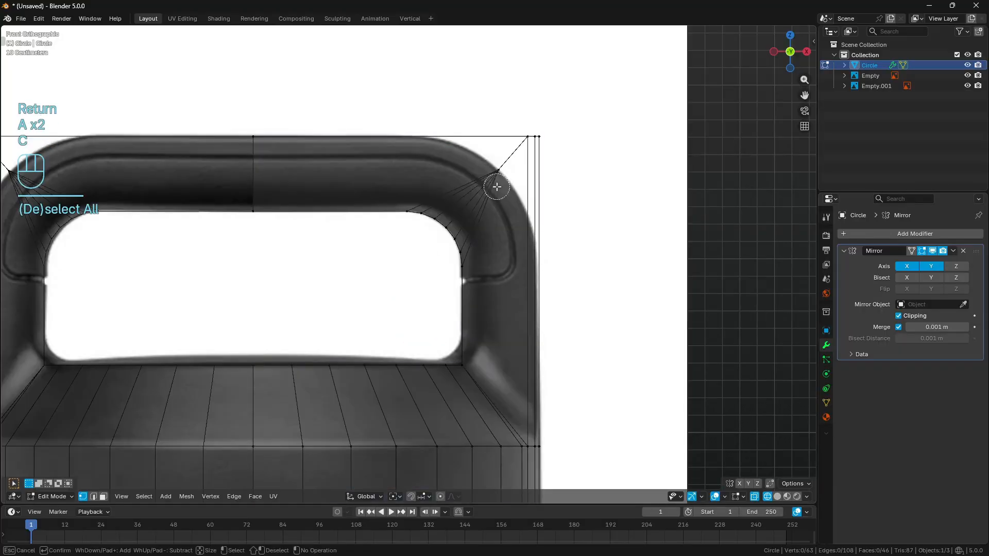
click(498, 170)
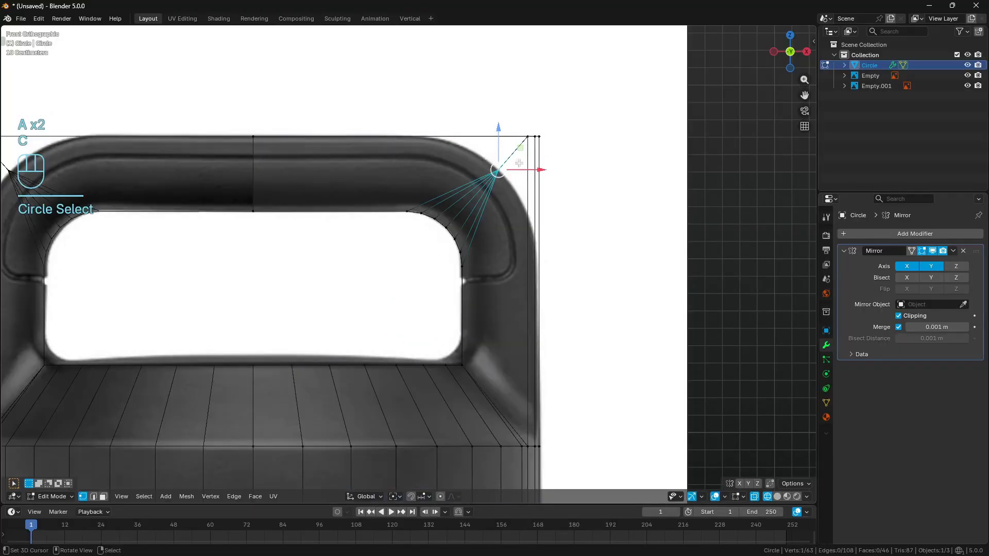
key(ctrl+x)
- Bevel the handle's upper outer corner edges with 6 segments and an offset of about 0.44 m, following the reference
key(a)
key(a)
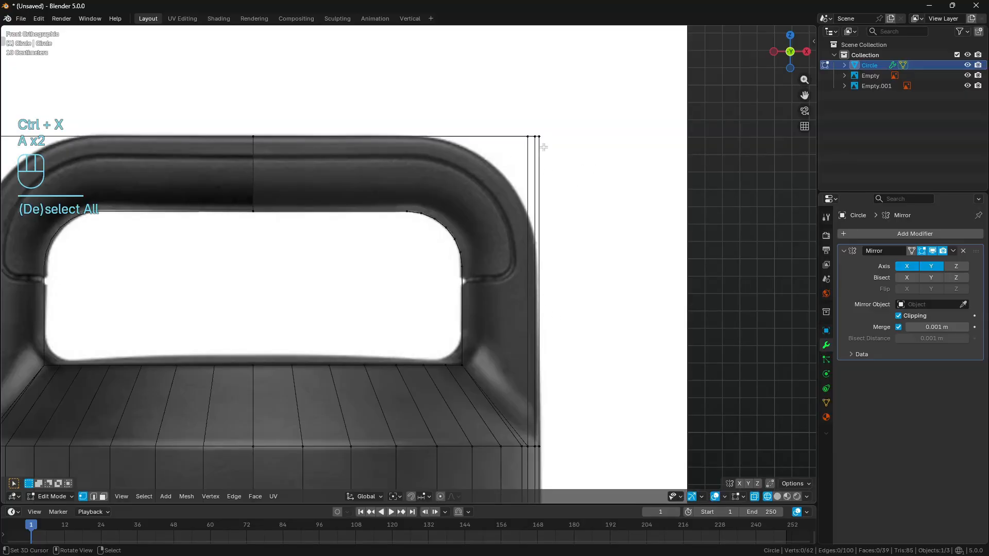
key(c)
click(538, 137)
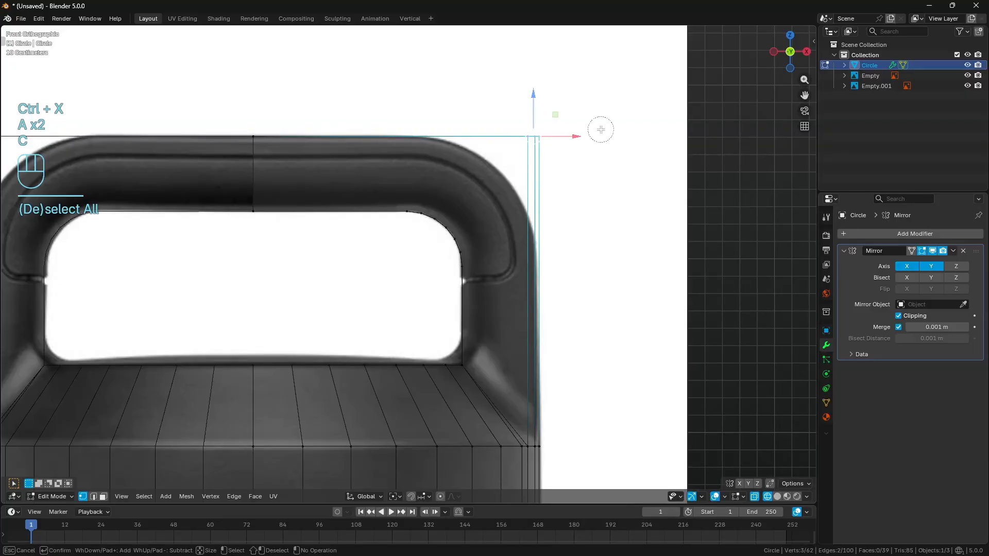
right_click(512, 138)
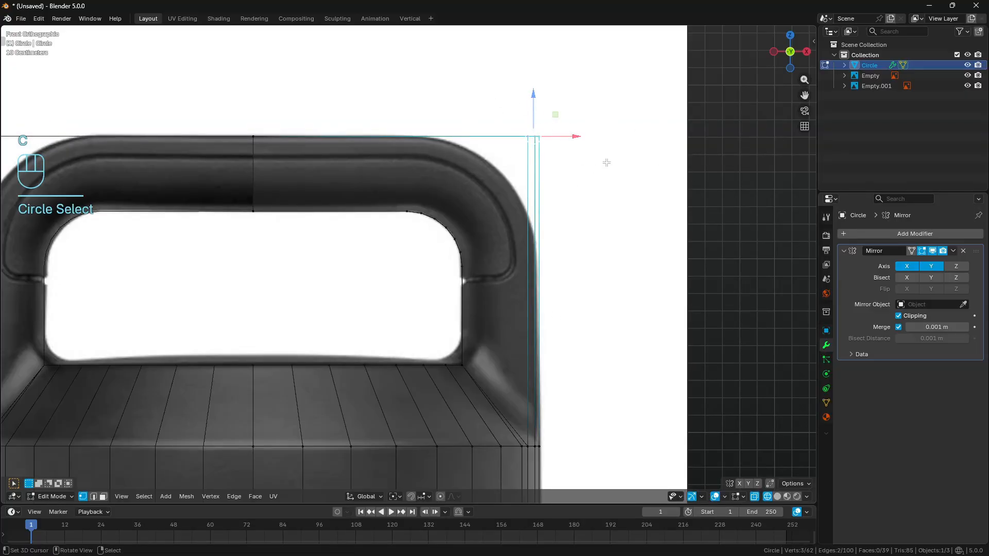
key(ctrl+b)
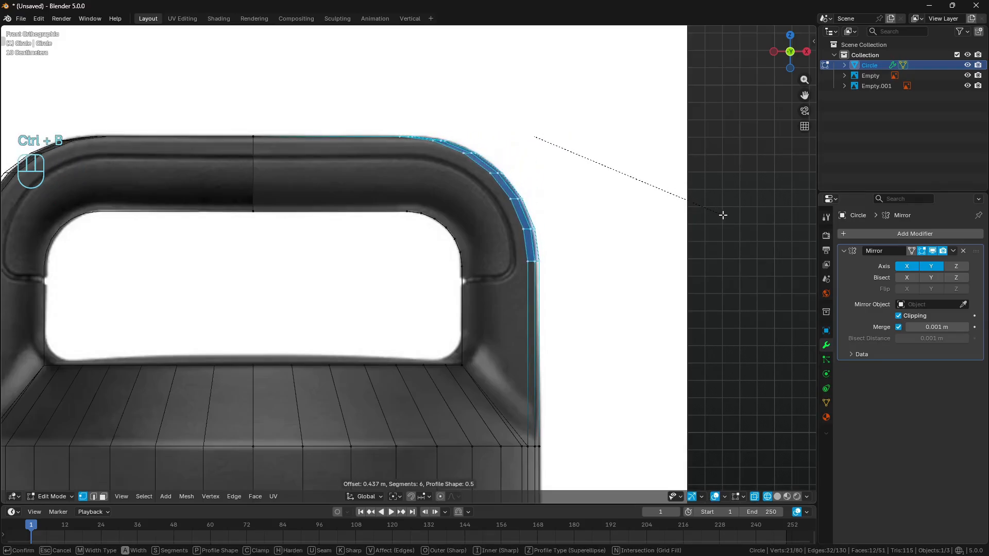
key(Return)
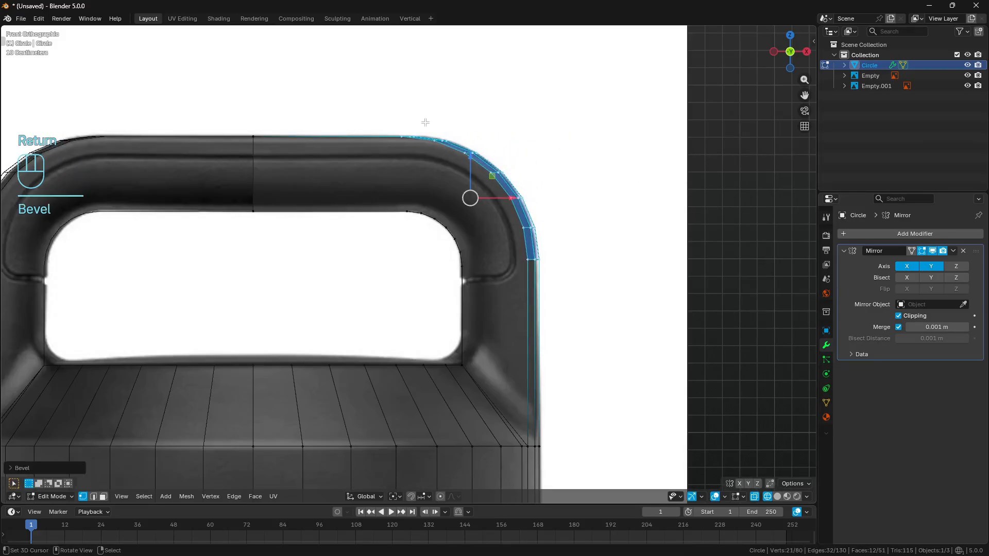
- Mark the handle's rounded outer and inner corners with temporary annotation strokes and erase them
key(a)
key(a)
key(d)
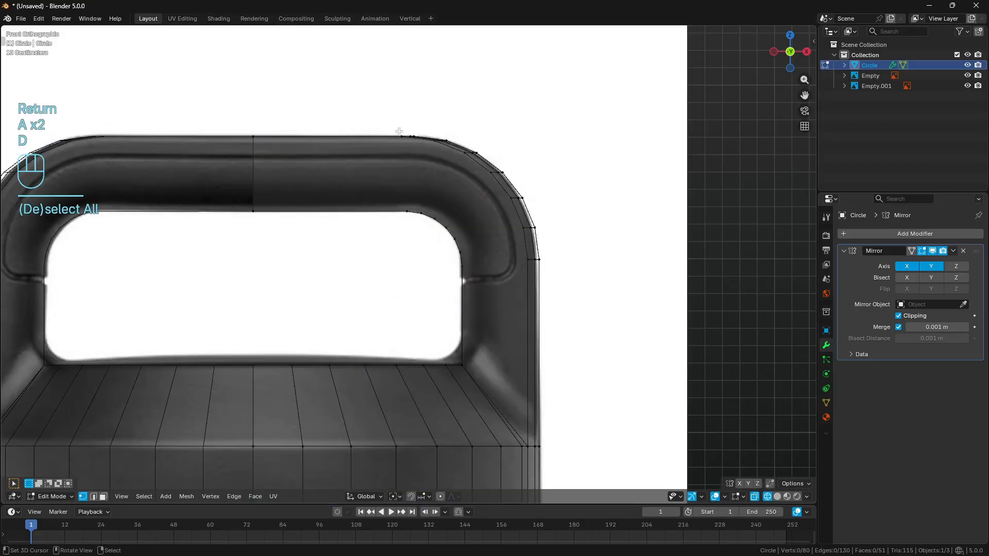
mouse_move(401, 133)
mouse_down()
mouse_move(505, 177)
mouse_move(537, 250)
mouse_up()
drag(403, 197, 465, 268)
mouse_move(403, 199)
right_down()
mouse_move(424, 214)
mouse_move(497, 187)
mouse_move(554, 226)
right_up()
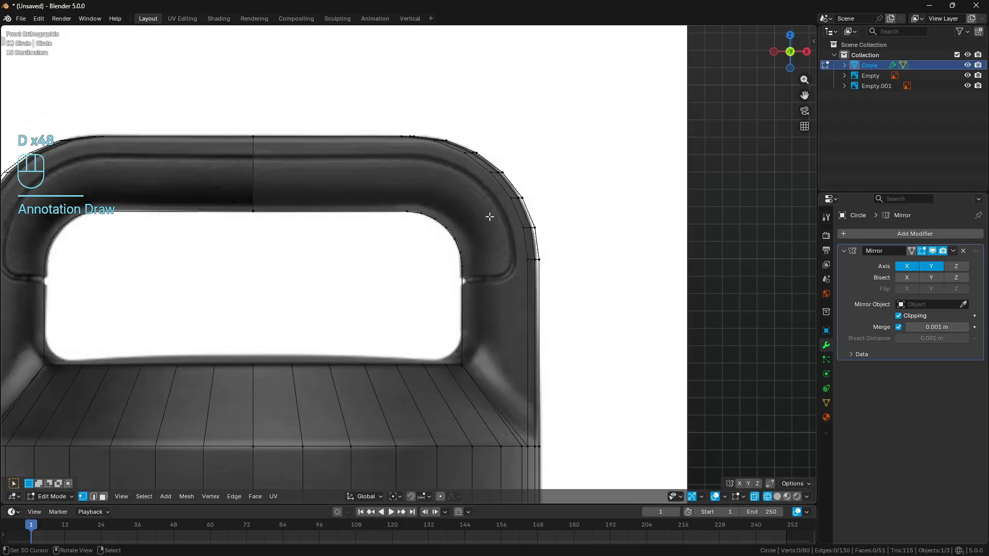
- Delete the large front face spanning the handle's bar and post
mouse_move(583, 182)
middle_down()
mouse_move(509, 237)
mouse_move(469, 225)
middle_up()
key(z)
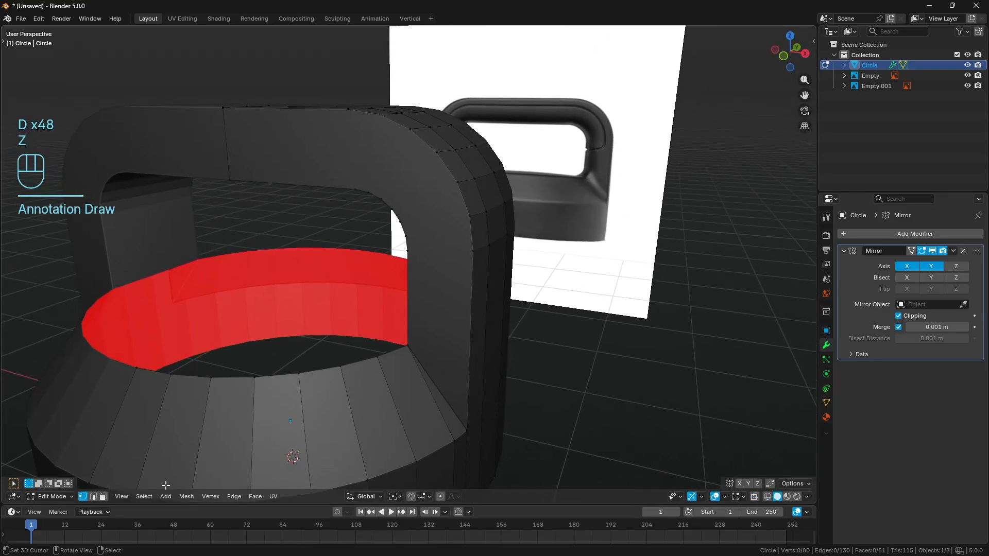
click(102, 497)
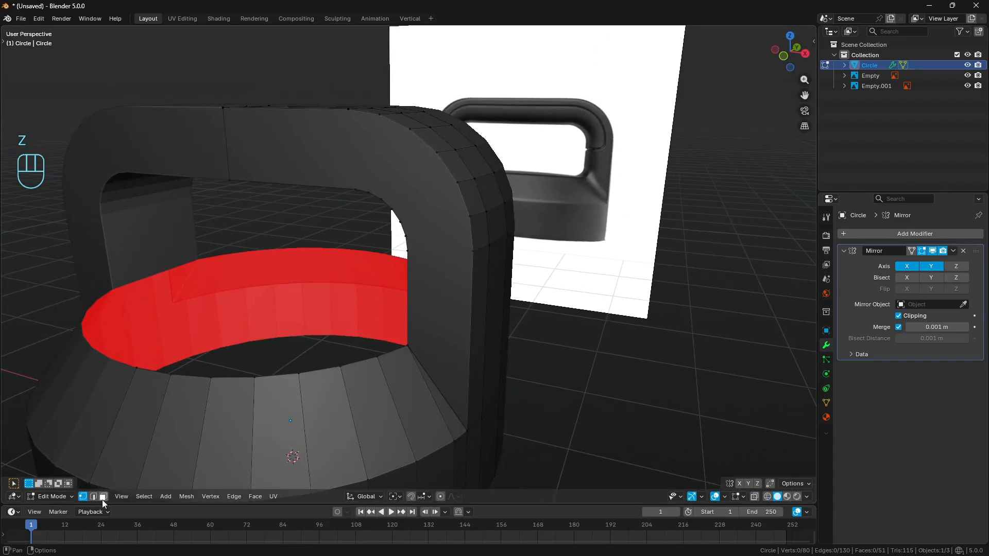
click(332, 159)
key(x)
click(503, 273)
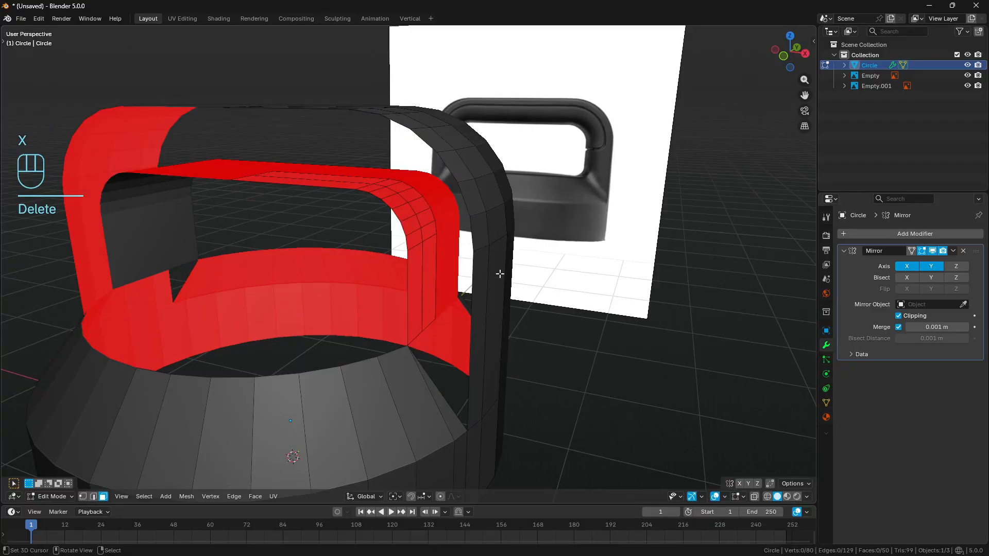
- Fill the front of the straight handle post with a face between its inner, outer and shoulder edges
click(94, 498)
middle_drag(419, 315, 403, 321)
click(403, 319)
shift+click(422, 385)
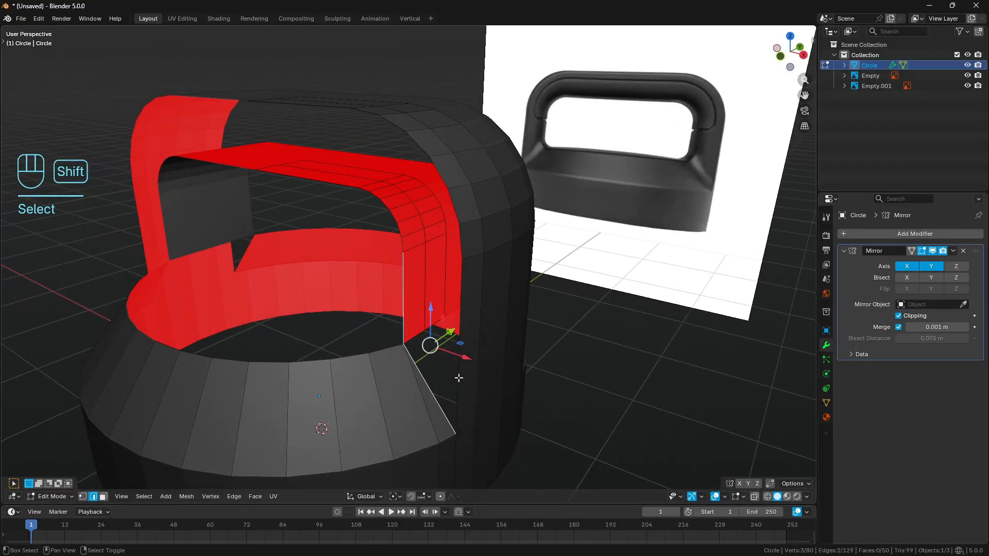
shift+click(459, 378)
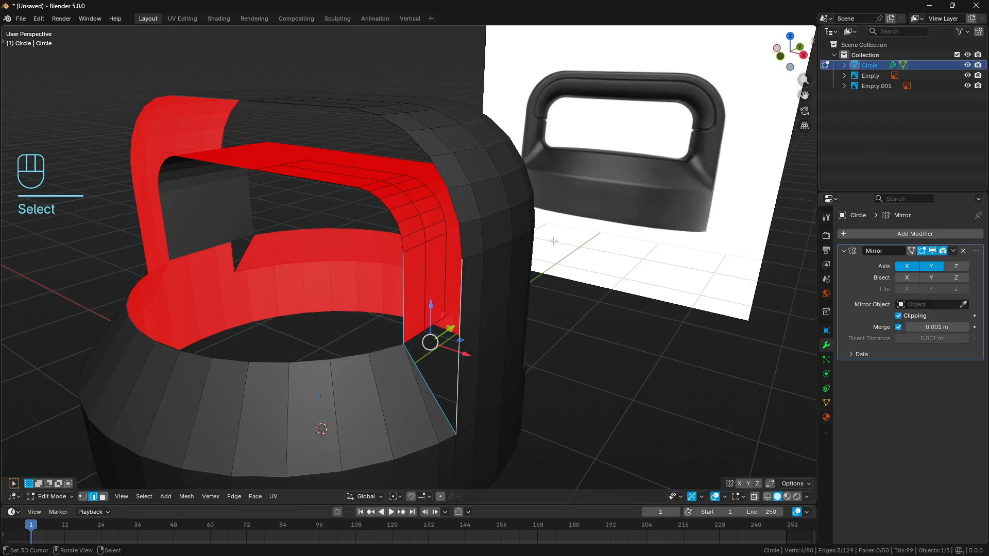
key(f)
- Fill the open front strip with faces from the post's upper edge around the rounded corner to the bar's centre
middle_drag(475, 250, 445, 252)
click(443, 252)
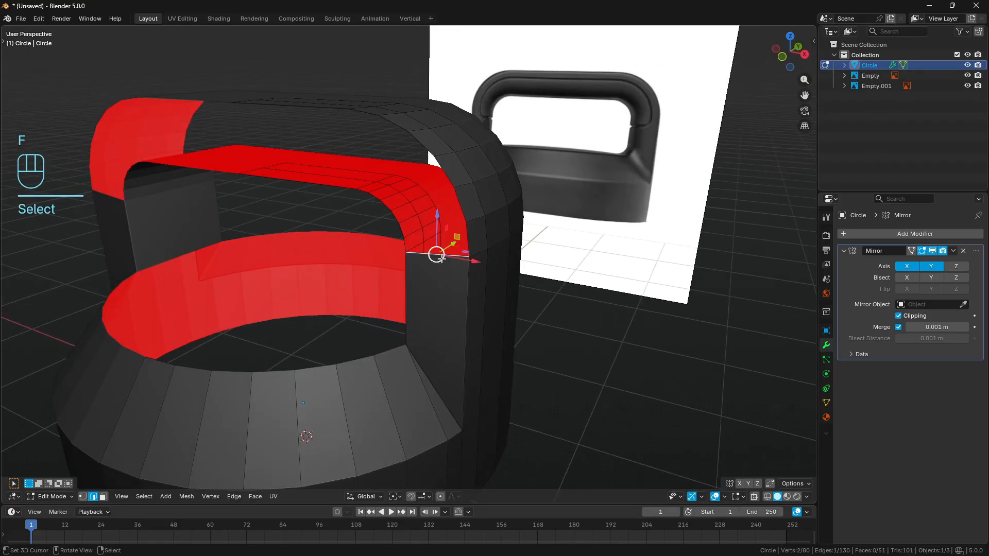
key(f)
key(f)
key(f)
key(f)
key(f)
key(f)
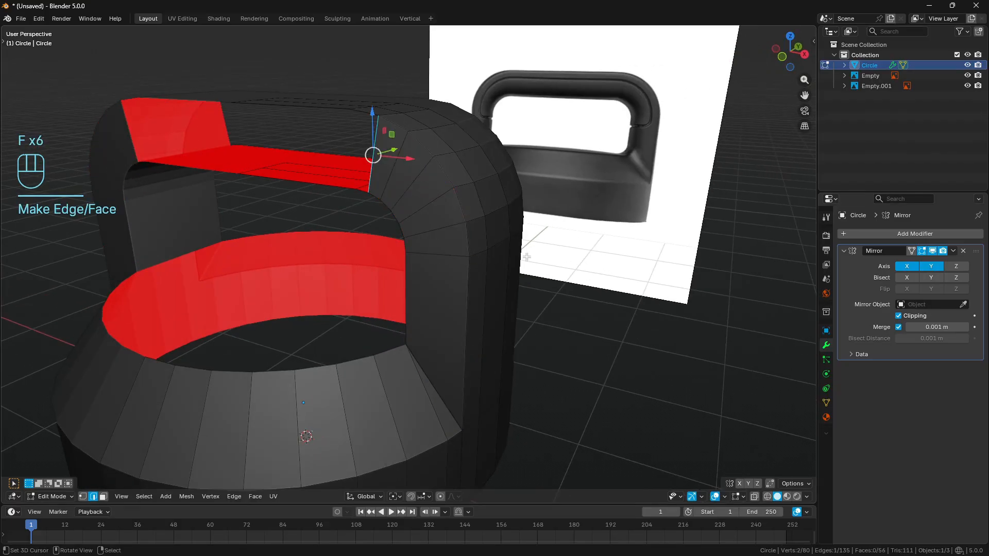
key(f)
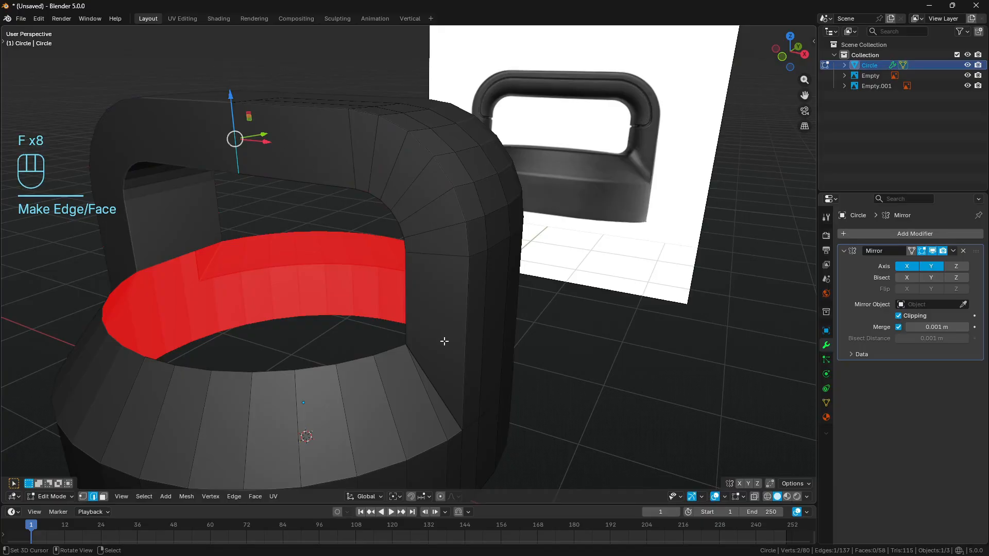
- Dissolve the edge loop running down the lid's shoulder and side wall beside the handle post
middle_drag(444, 341, 400, 287)
key(a)
key(a)
shift+click(403, 289)
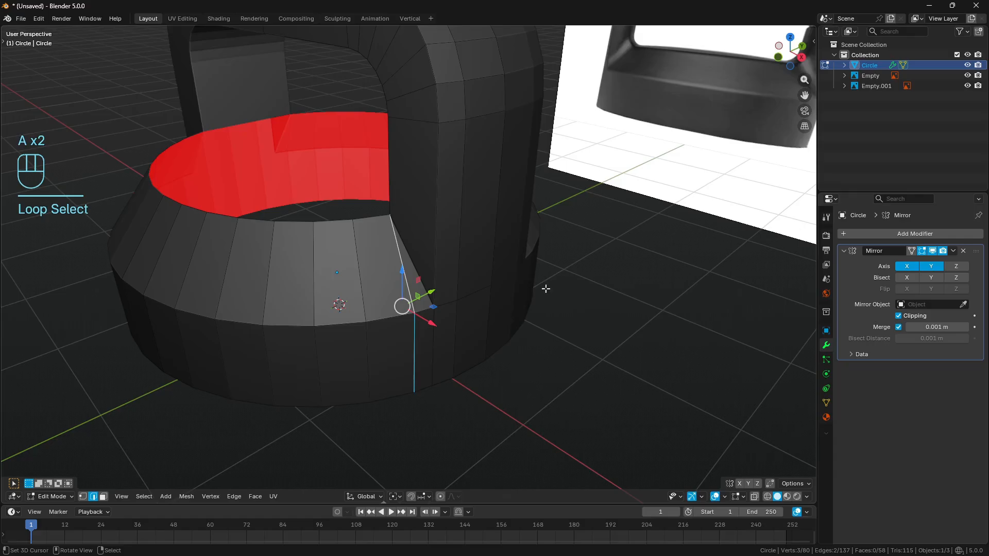
key(ctrl+x)
scroll(449, 287, down, 1)
key(a)
shift+middle_drag(391, 282, 280, 257)
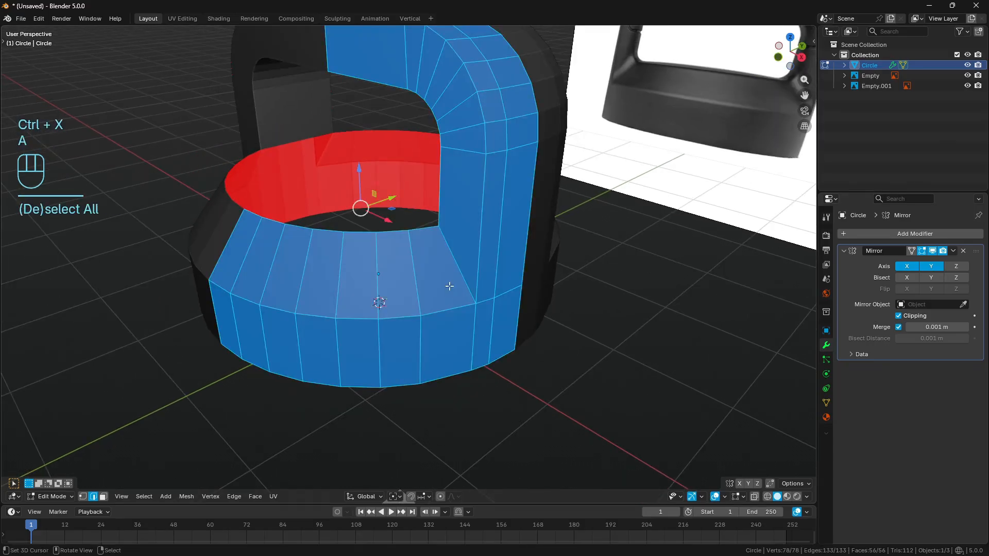
key(a)
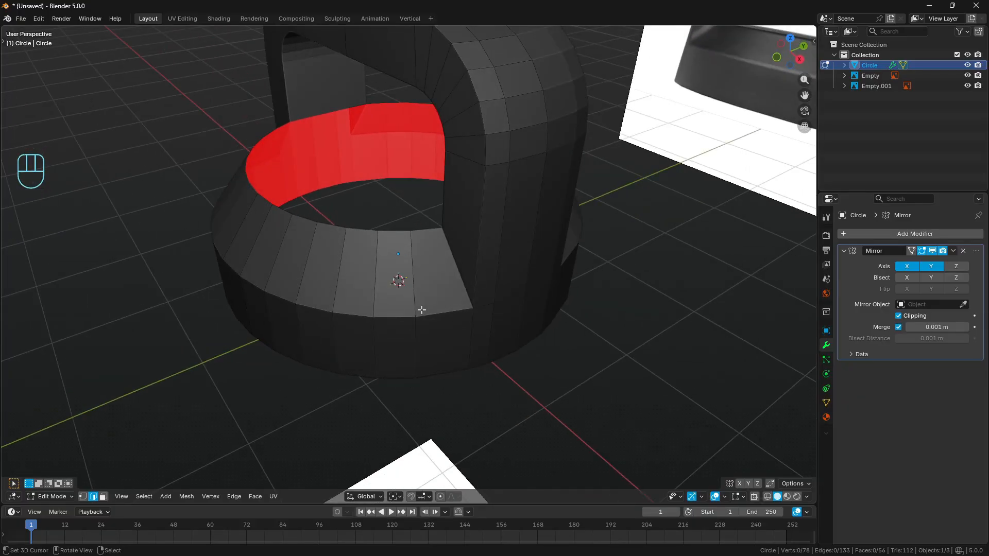
alt+click(419, 229)
alt+shift+click(435, 313)
middle_drag(425, 252, 435, 239)
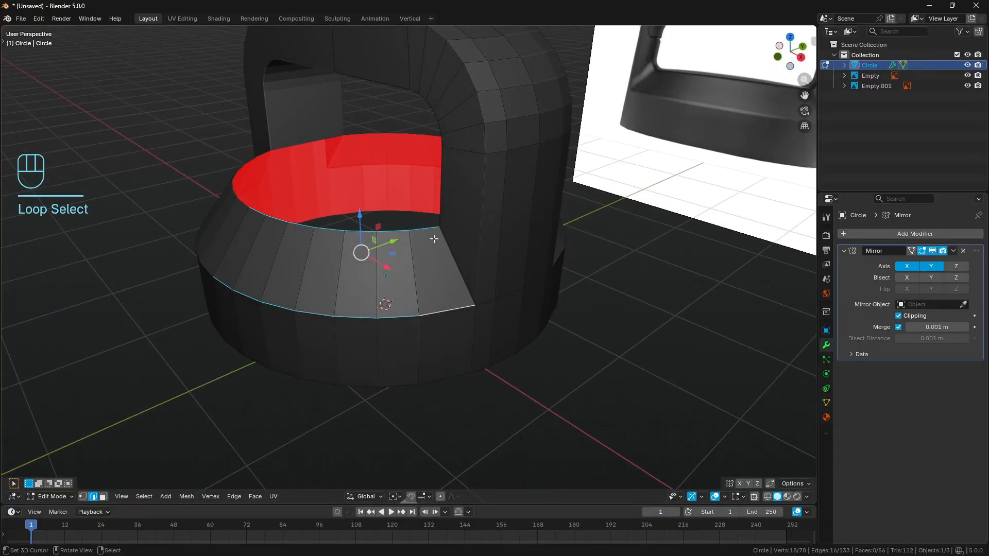
alt+right_click(427, 231)
key(a)
key(a)
- Evenly space the vertices along the lid's upper rim, shoulder edge and bottom edge with LoopTools Space
alt+right_click(424, 236)
alt+shift+click(448, 311)
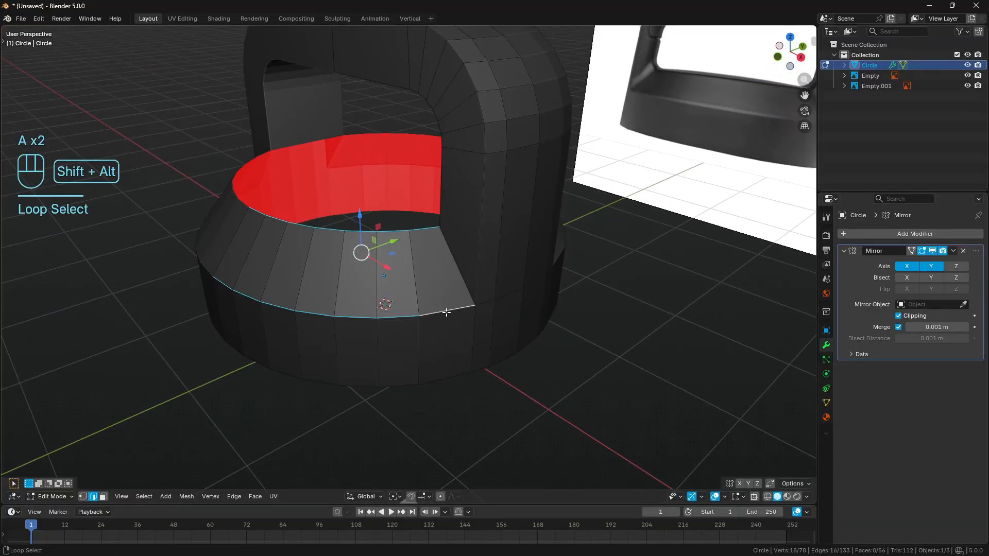
shift+middle_drag(448, 311, 439, 380)
shift+click(455, 353)
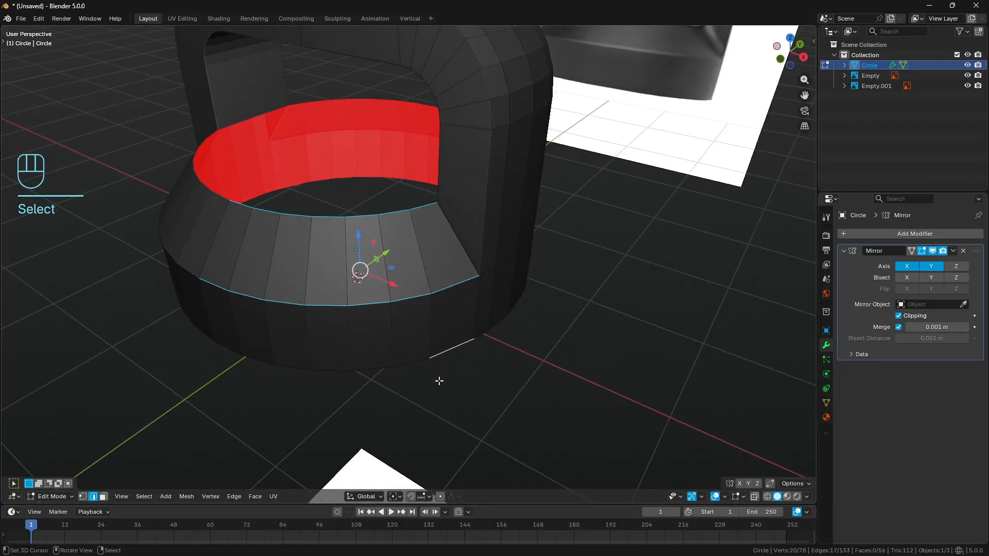
ctrl+click(228, 350)
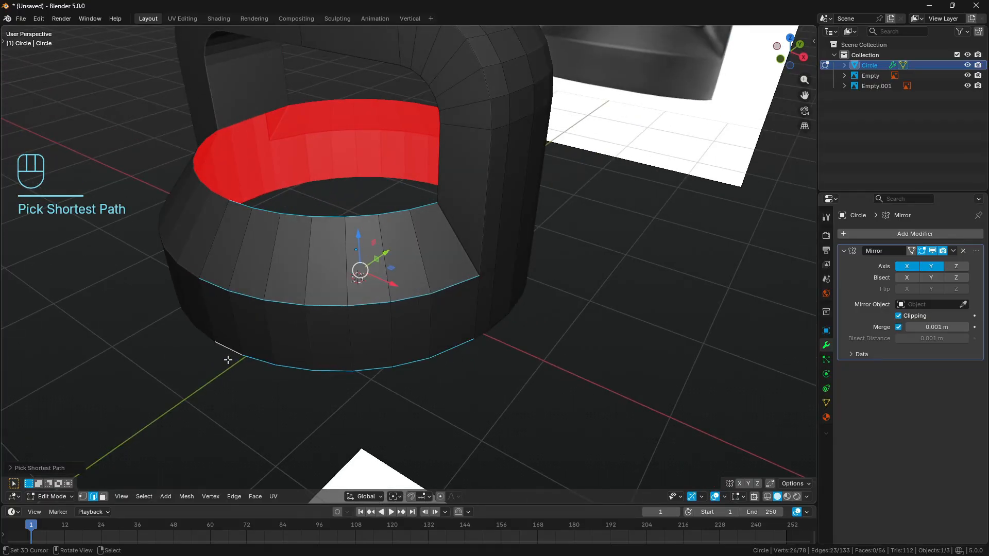
middle_drag(513, 337, 570, 348)
key(q)
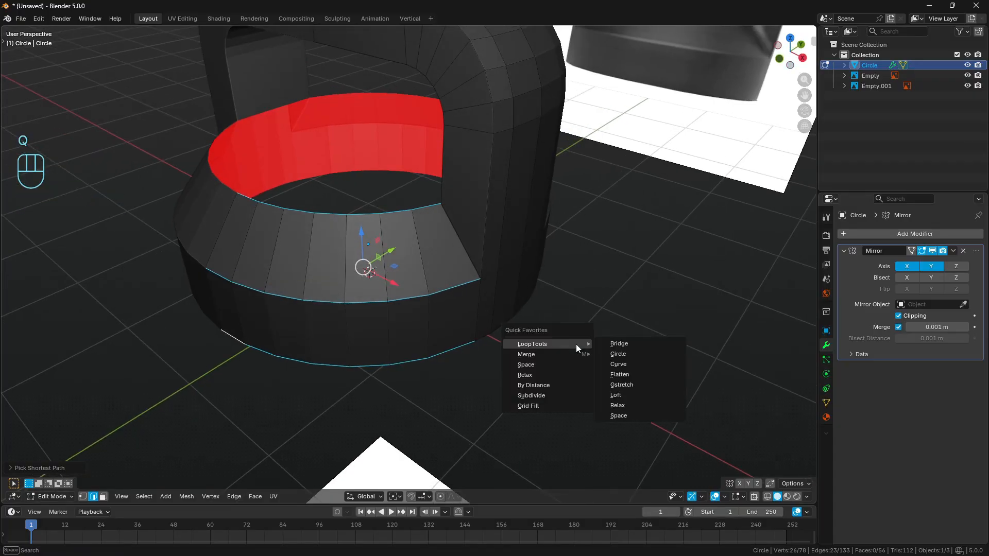
click(554, 364)
middle_drag(555, 366, 539, 344)
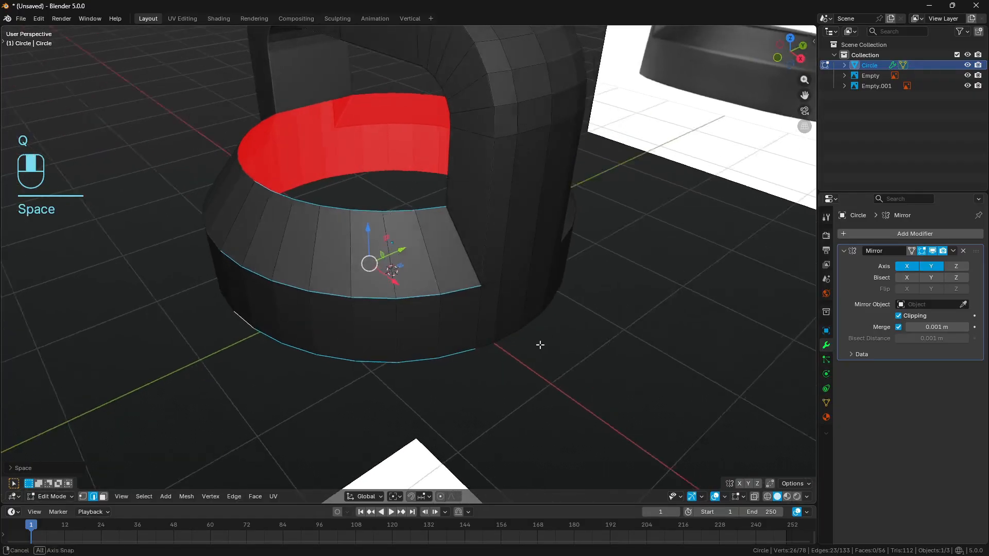
key(a)
key(a)
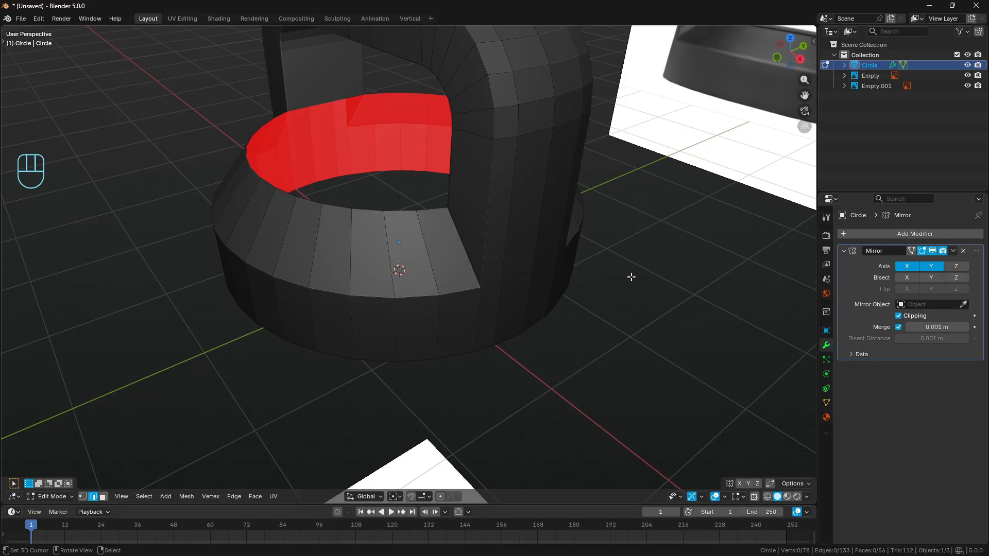
- Extrude the lid's rim vertex at the middle of the handle post along X toward the lid's centre
middle_drag(317, 254, 509, 229)
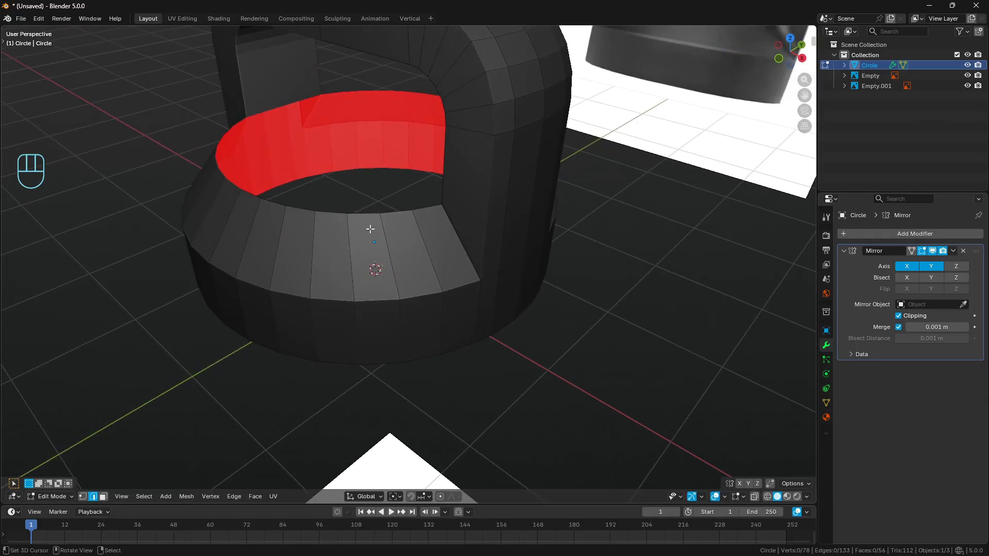
click(82, 497)
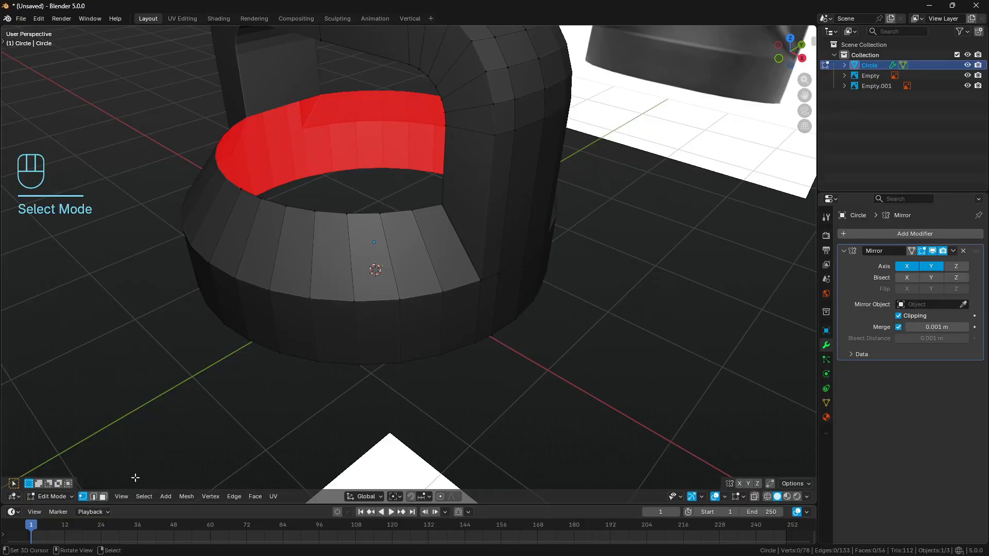
middle_drag(192, 399, 381, 304)
click(374, 177)
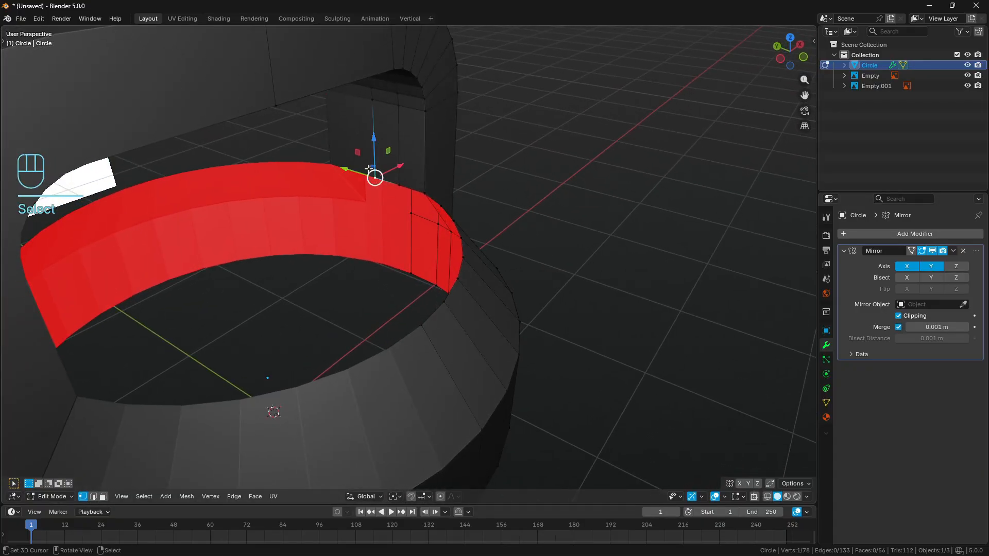
middle_drag(397, 247, 431, 251)
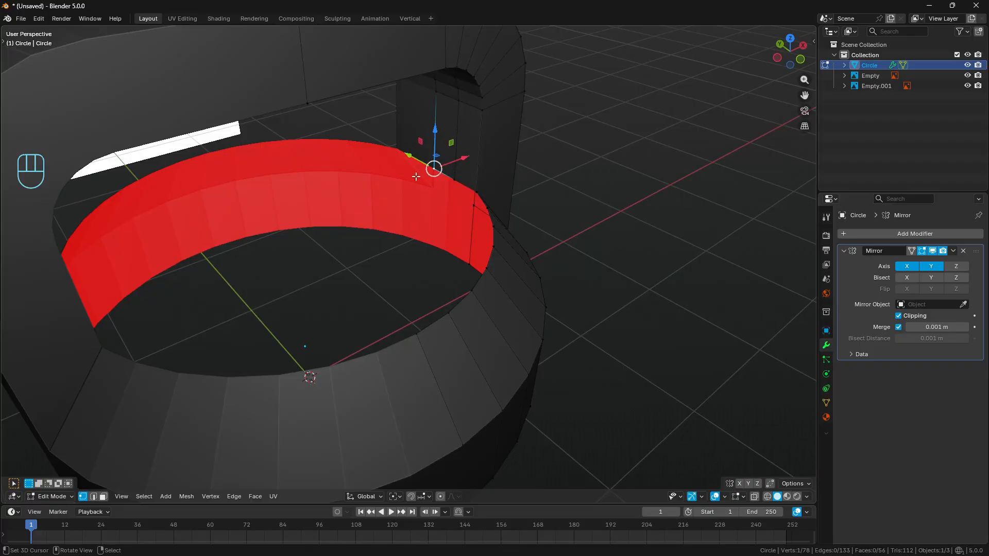
key(e)
right_click(447, 188)
middle_drag(447, 187, 438, 184)
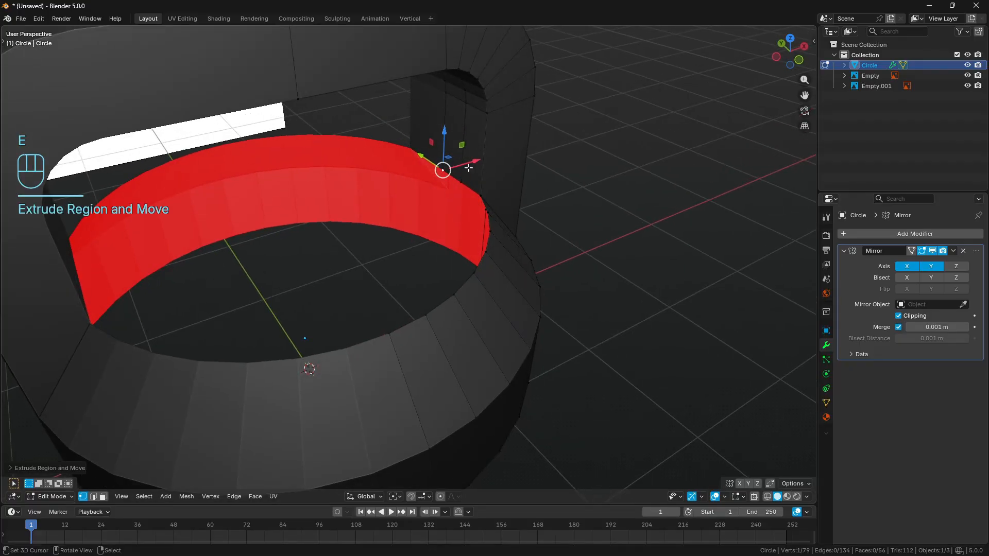
drag(473, 161, 318, 212)
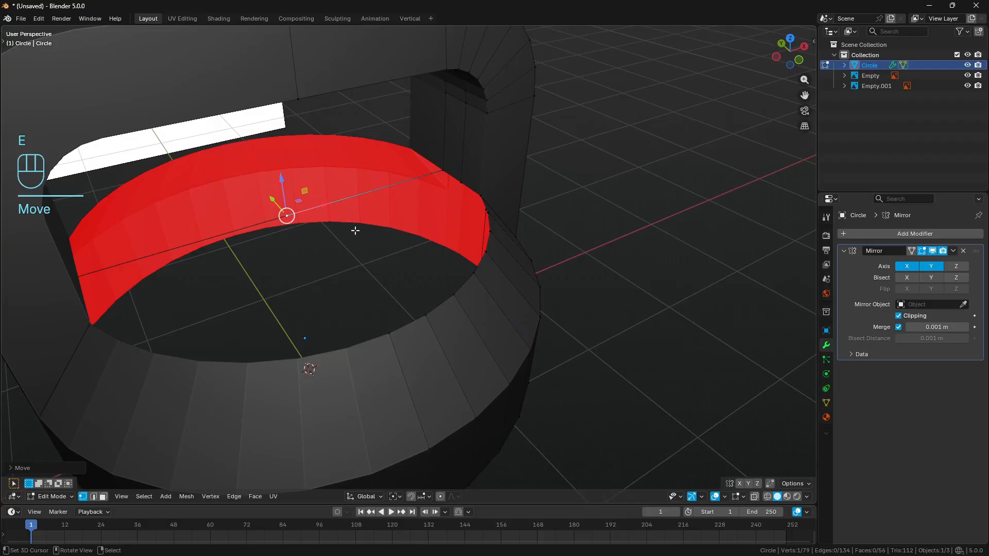
- Fill the quarter of the lid's top opening with a face between the extruded edge and the rim
ctrl+click(389, 333)
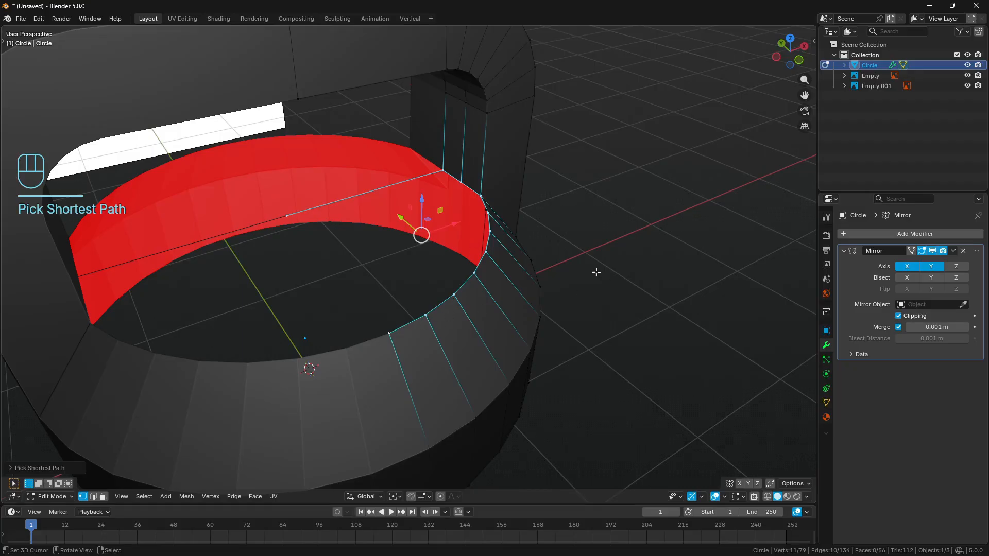
key(f)
middle_drag(592, 269, 564, 257)
middle_drag(526, 221, 556, 218)
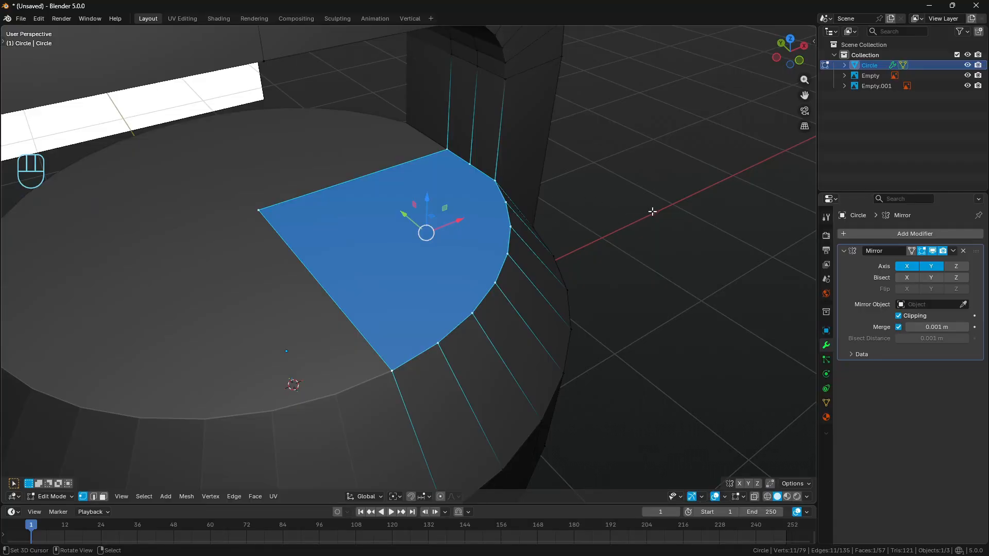
- Try to inset the quarter top face on all its edges, including those on the mirror planes
key(i)
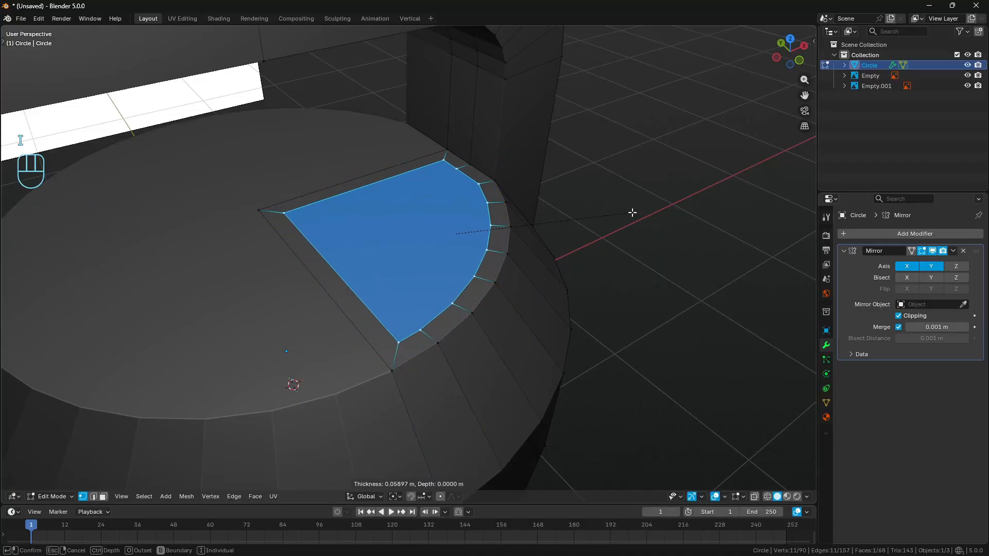
key(Return)
middle_drag(632, 212, 510, 214)
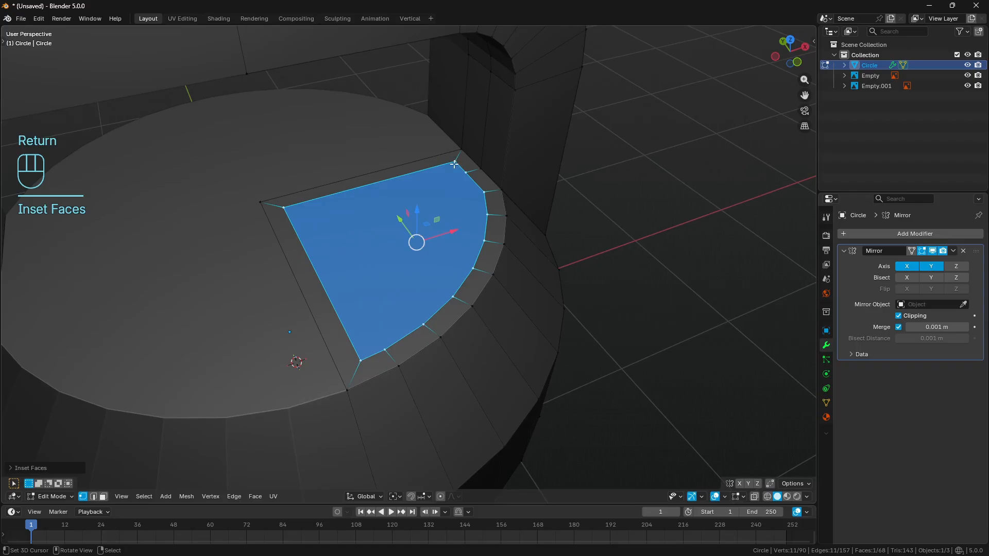
key(d)
mouse_move(363, 178)
mouse_down()
mouse_move(274, 204)
mouse_move(310, 265)
mouse_up()
mouse_move(310, 265)
right_down()
mouse_move(280, 214)
mouse_move(364, 198)
right_up()
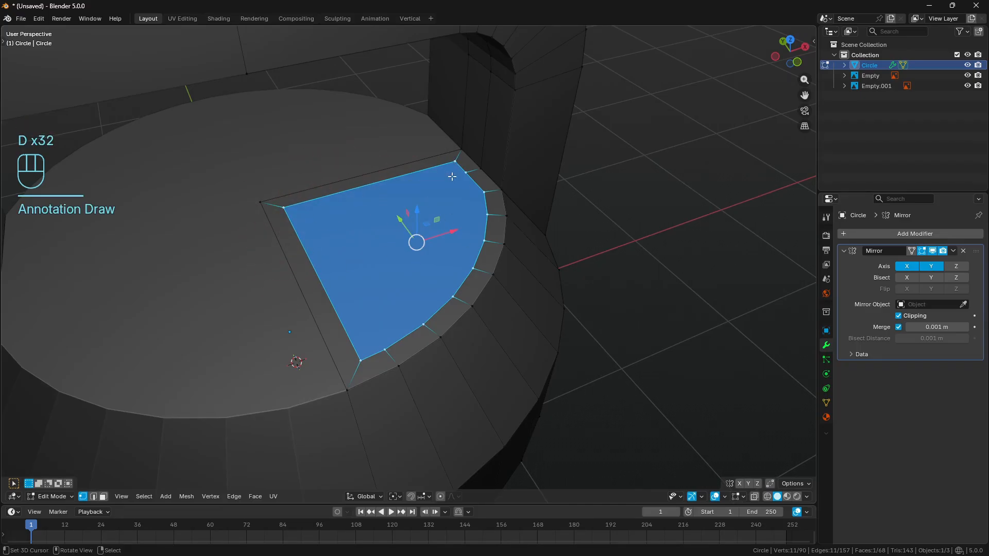
key(ctrl+z)
key(ctrl+z)
key(ctrl+z)
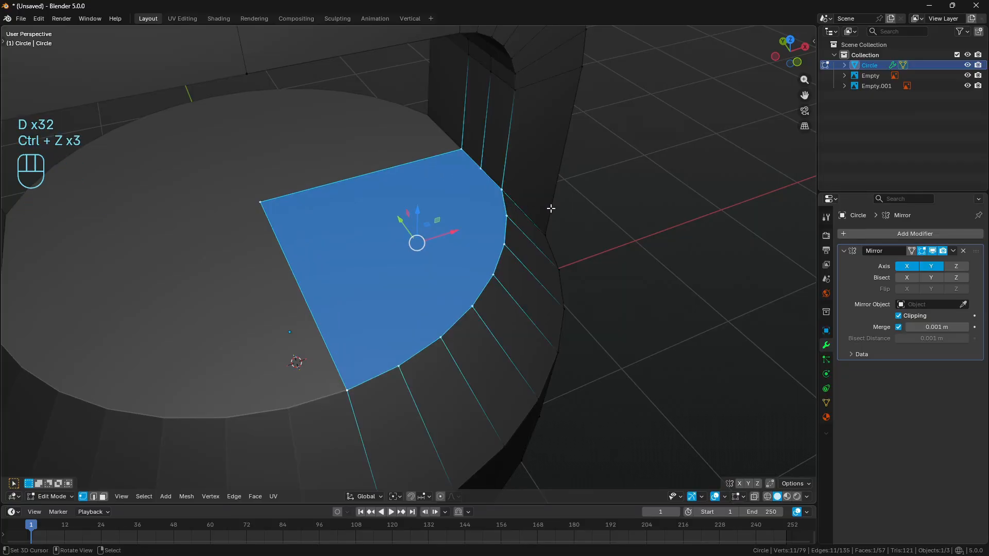
- Inset the quarter top face by about 0.037 m with boundary edges excluded and check the result across the mirrored lid
key(i)
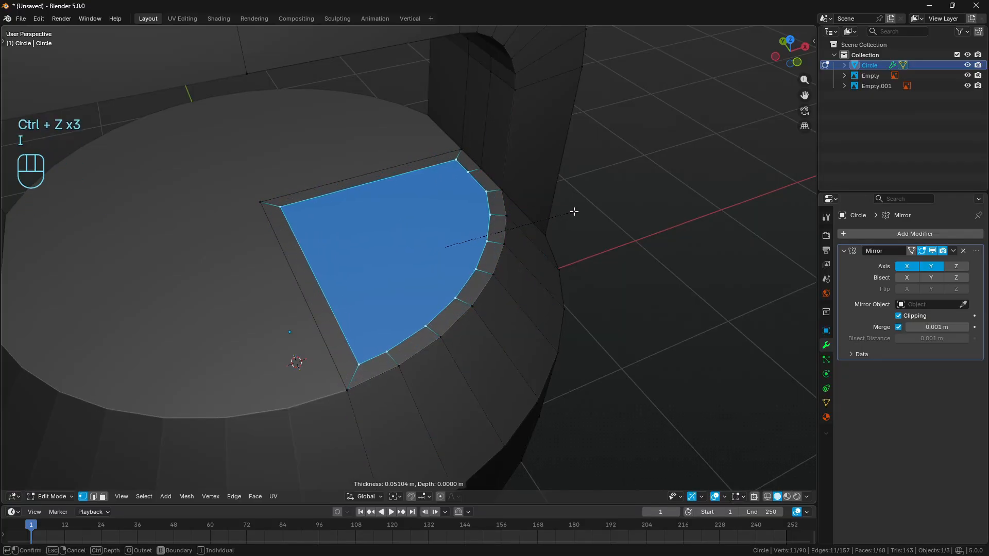
key(b)
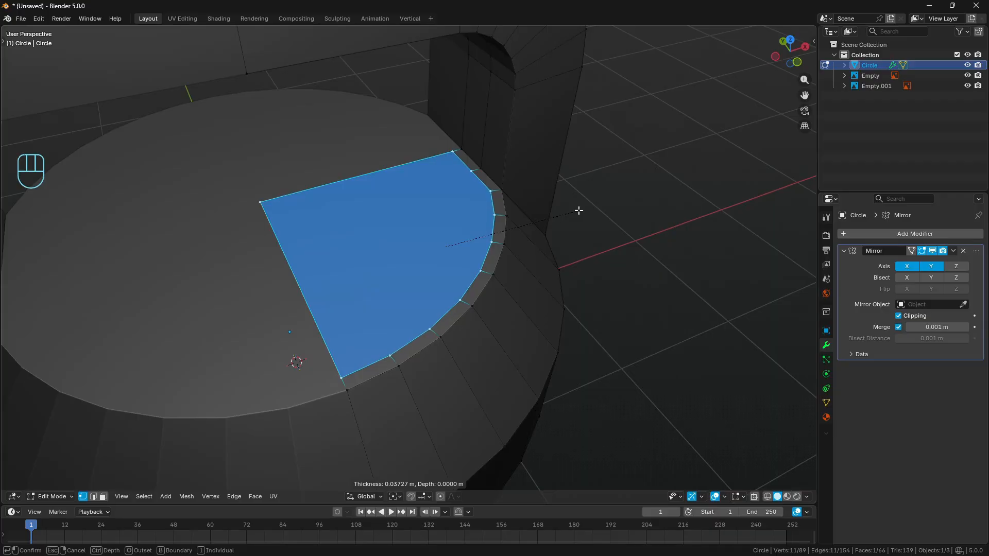
key(Return)
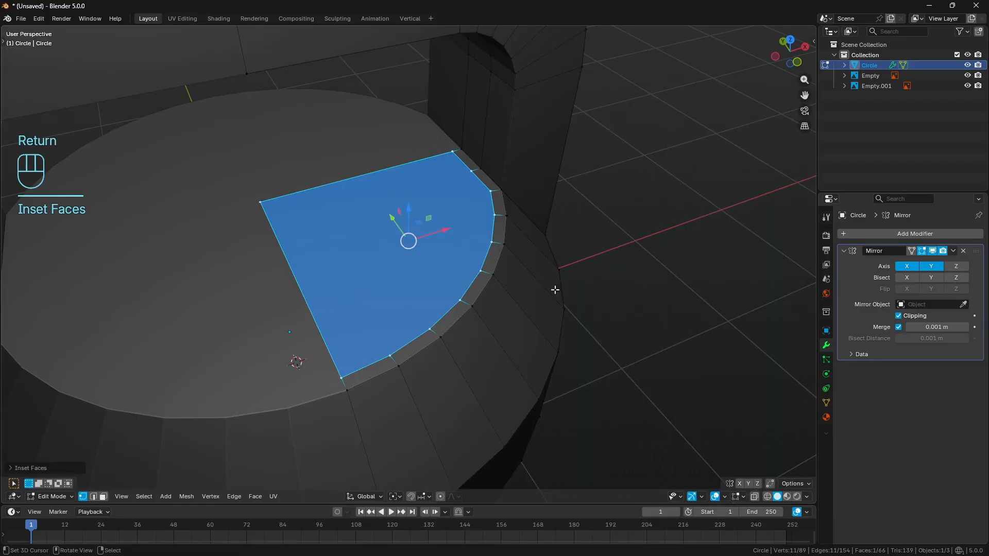
click(912, 251)
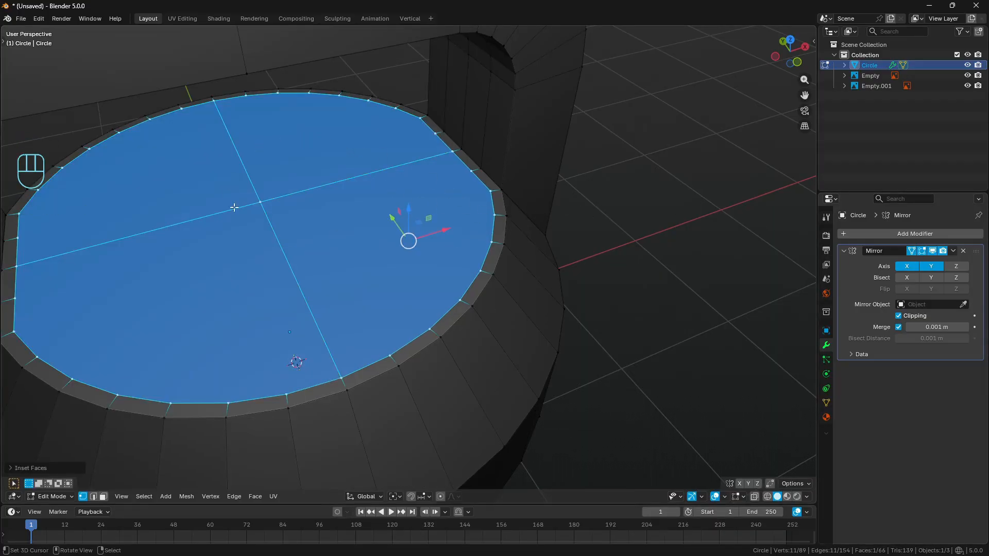
scroll(393, 217, down, 1)
shift+middle_drag(393, 218, 441, 218)
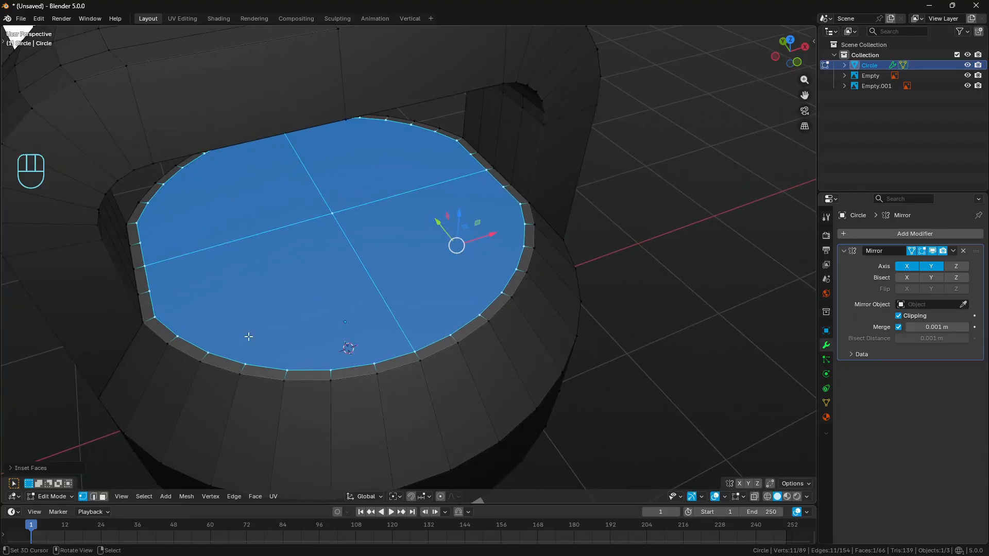
click(912, 253)
scroll(616, 263, up, 2)
middle_drag(624, 267, 536, 259)
key(a)
key(a)
- Sketch temporary annotation strokes along the handle's inner edge and compare its shape with the reference image
scroll(523, 263, down, 2)
scroll(522, 262, up, 1)
key(2)
middle_drag(349, 71, 352, 43)
shift+middle_drag(352, 44, 356, 138)
scroll(355, 139, down, 1)
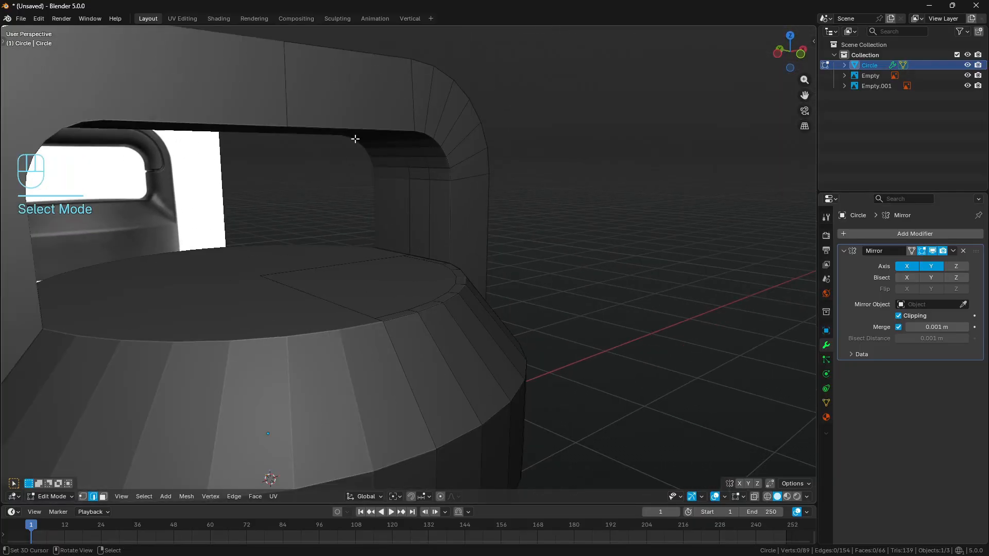
mouse_move(287, 116)
mouse_down()
mouse_move(420, 129)
mouse_move(439, 140)
mouse_up()
right_drag(452, 155, 288, 116)
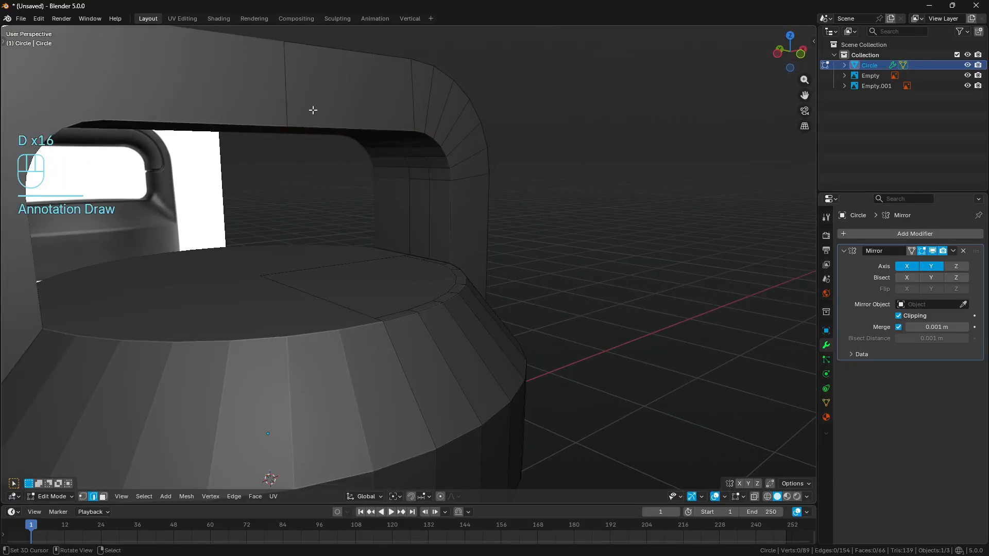
mouse_move(291, 110)
mouse_down()
mouse_move(463, 148)
mouse_move(464, 204)
mouse_up()
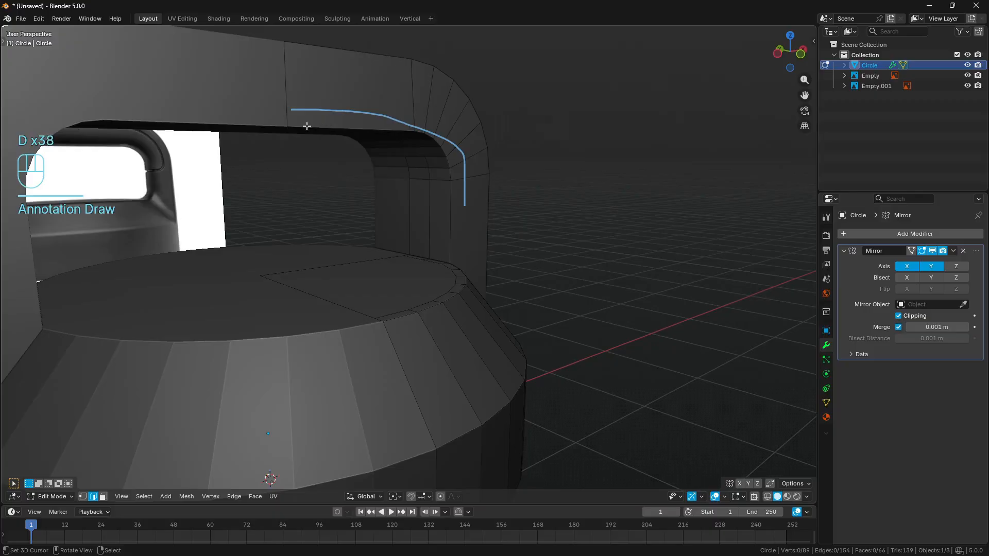
mouse_move(318, 128)
mouse_down()
mouse_move(434, 181)
mouse_move(438, 199)
mouse_up()
mouse_move(450, 259)
mouse_down()
mouse_move(463, 264)
mouse_move(459, 292)
mouse_move(380, 327)
mouse_up()
mouse_move(382, 325)
right_down()
mouse_move(520, 216)
mouse_move(376, 106)
mouse_move(305, 106)
right_up()
middle_drag(460, 162, 535, 172)
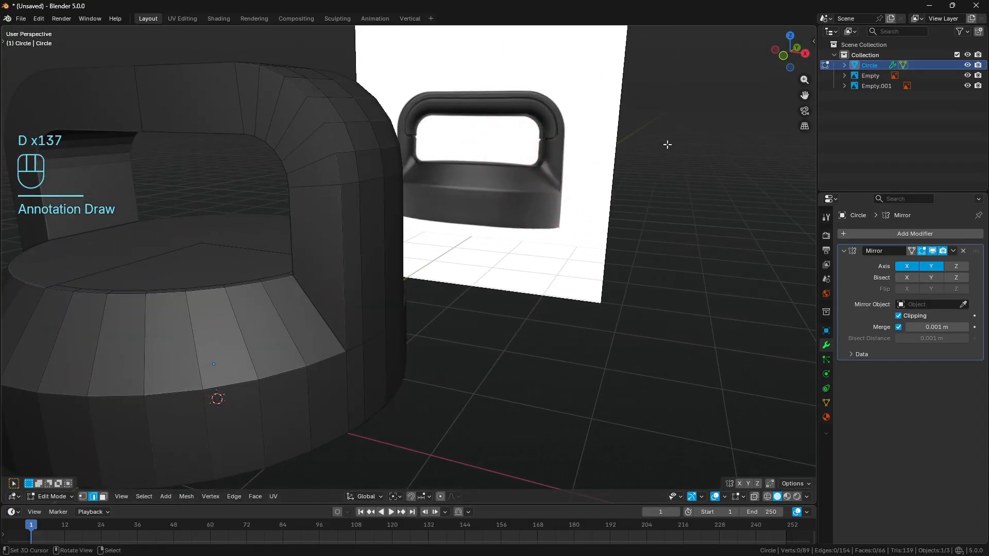
middle_drag(668, 145, 453, 195)
click(289, 111)
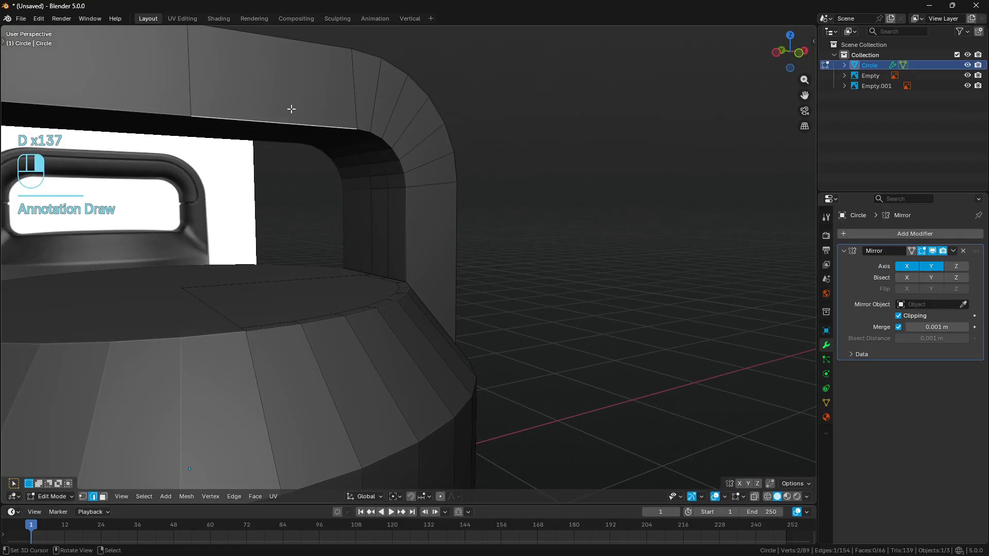
scroll(291, 110, up, 3)
ctrl+click(422, 175)
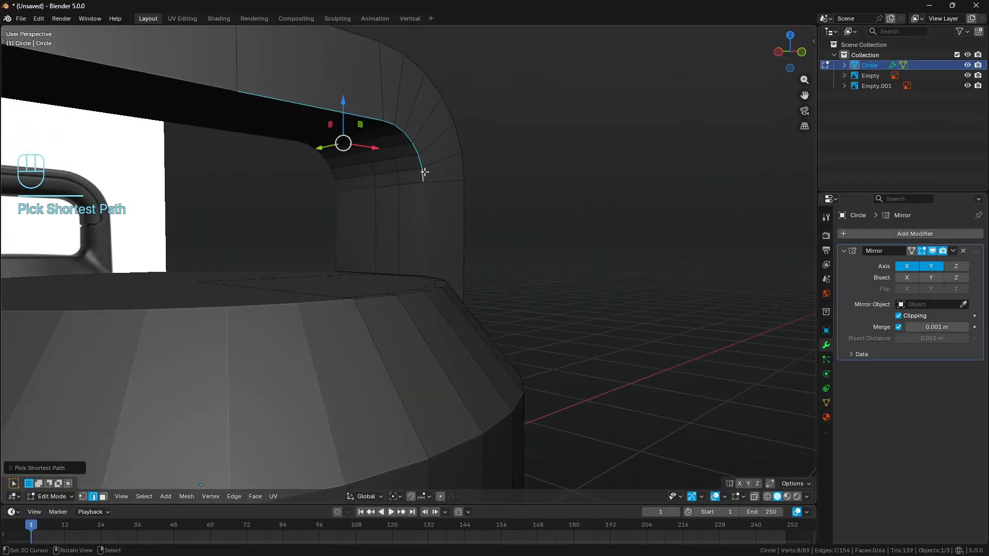
shift+click(432, 227)
- Dissolve the edge loop running up the post's inner face and around the handle's underside, nearest its front edge
middle_drag(433, 227, 495, 195)
shift+click(423, 269)
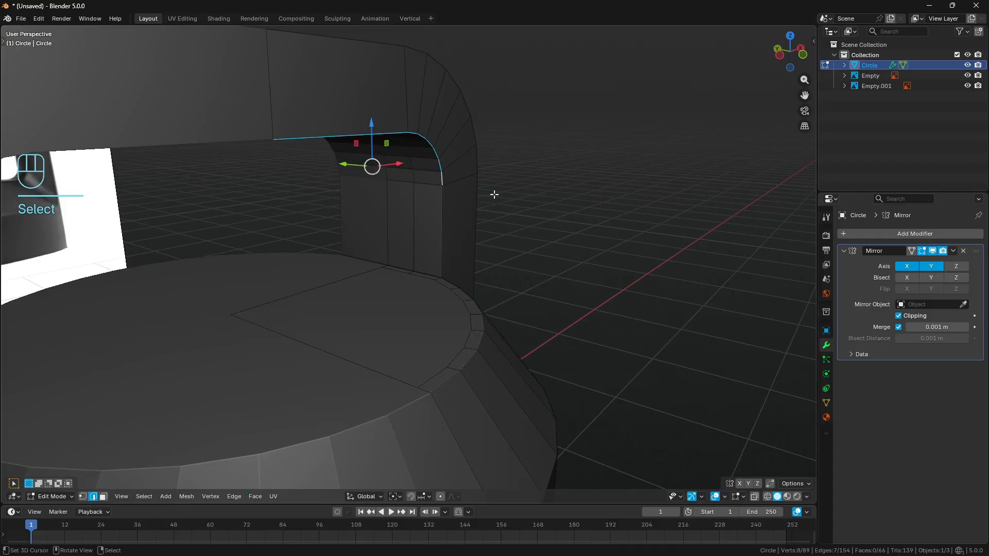
alt+click(413, 218)
scroll(426, 201, up, 2)
key(ctrl+x)
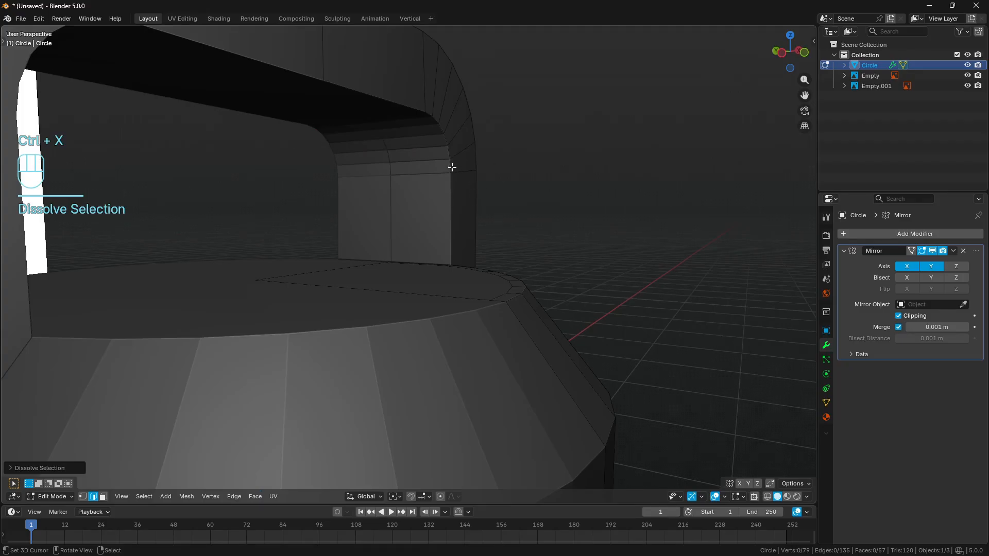
- Bevel the handle's inner front edge from the bar's centre to just below the rounded corner, using two segments and slightly over 0.12 m offset
click(452, 167)
ctrl+click(405, 108)
middle_drag(473, 130, 465, 139)
key(KP_3)
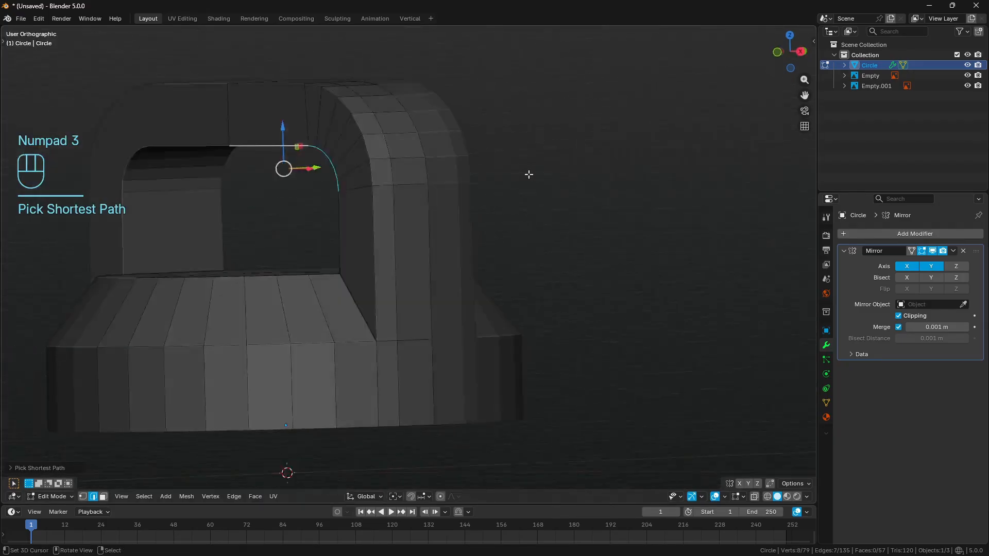
key(KP_1)
key(z)
scroll(360, 208, up, 2)
shift+middle_drag(458, 198, 569, 285)
scroll(569, 286, up, 1)
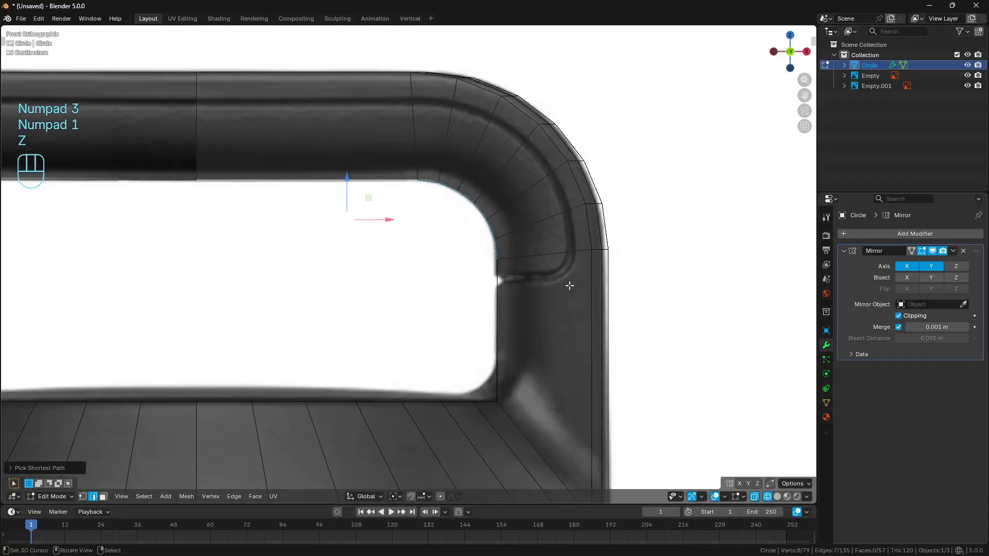
key(ctrl+b)
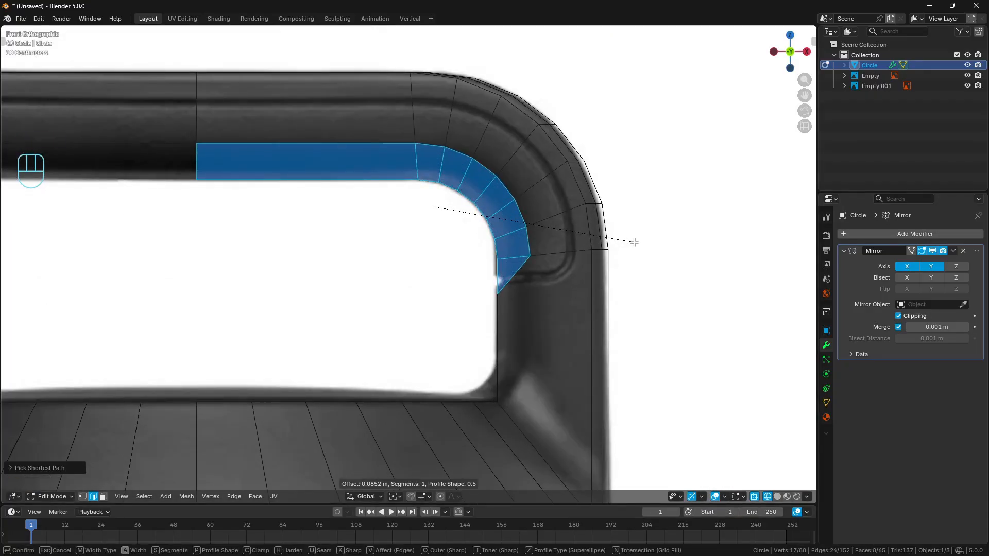
scroll(635, 242, up, 1)
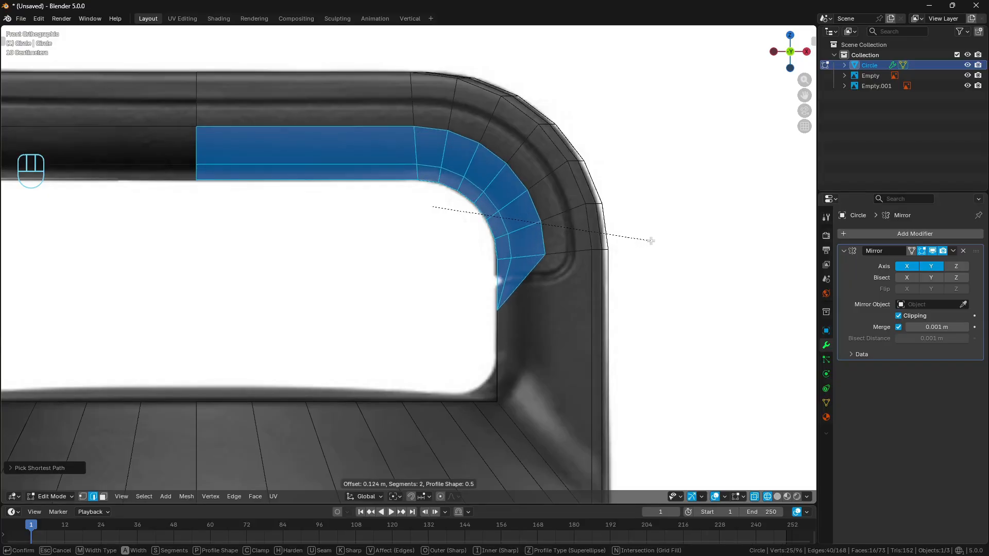
key(Return)
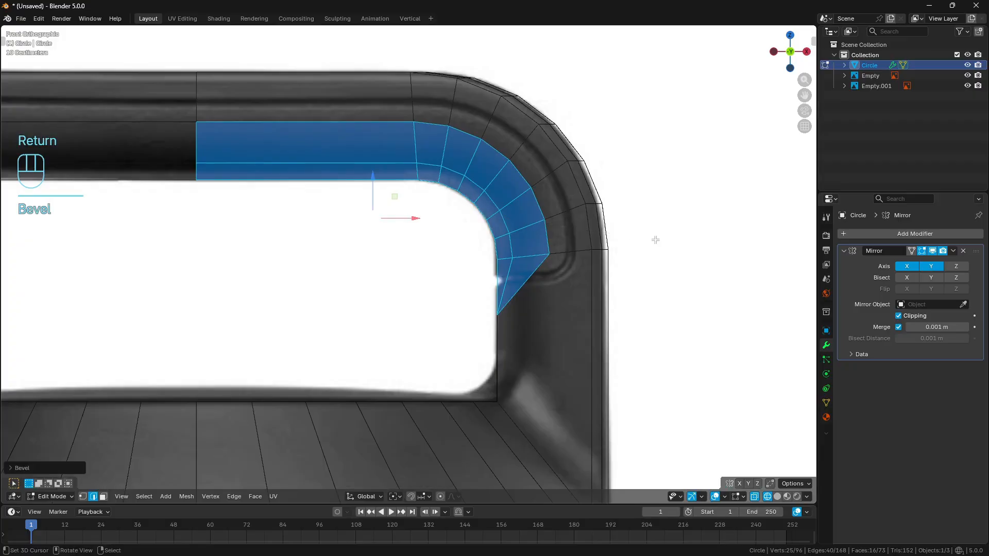
- Sketch temporary annotation strokes along and across the strip between the new bevel and the handle's outer edge
key(d)
mouse_move(369, 102)
mouse_down()
mouse_move(484, 115)
mouse_move(536, 166)
mouse_move(569, 261)
mouse_up()
mouse_move(570, 261)
right_down()
mouse_move(574, 298)
mouse_move(294, 122)
mouse_move(319, 123)
right_up()
mouse_move(538, 132)
mouse_down()
mouse_move(509, 163)
mouse_move(531, 195)
mouse_up()
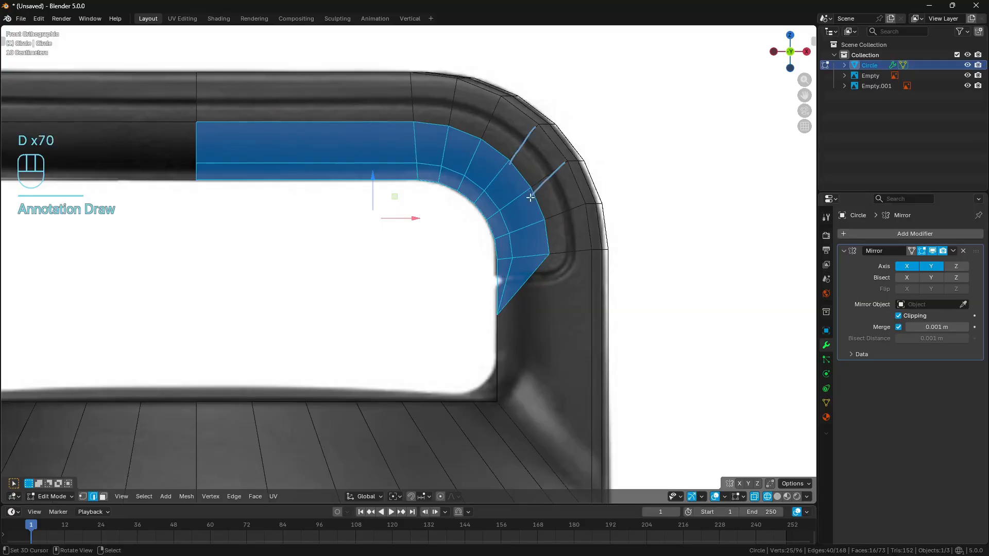
mouse_move(523, 183)
right_down()
mouse_move(425, 206)
mouse_move(671, 156)
right_up()
- Add one centred loop cut along the handle's front strip between the bevel and the outer edge
key(a)
key(a)
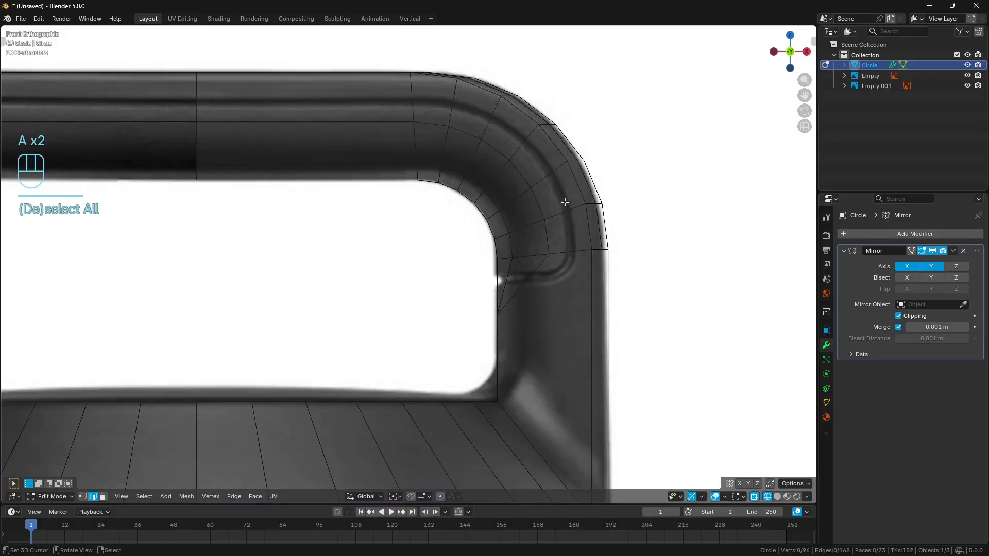
key(ctrl+r)
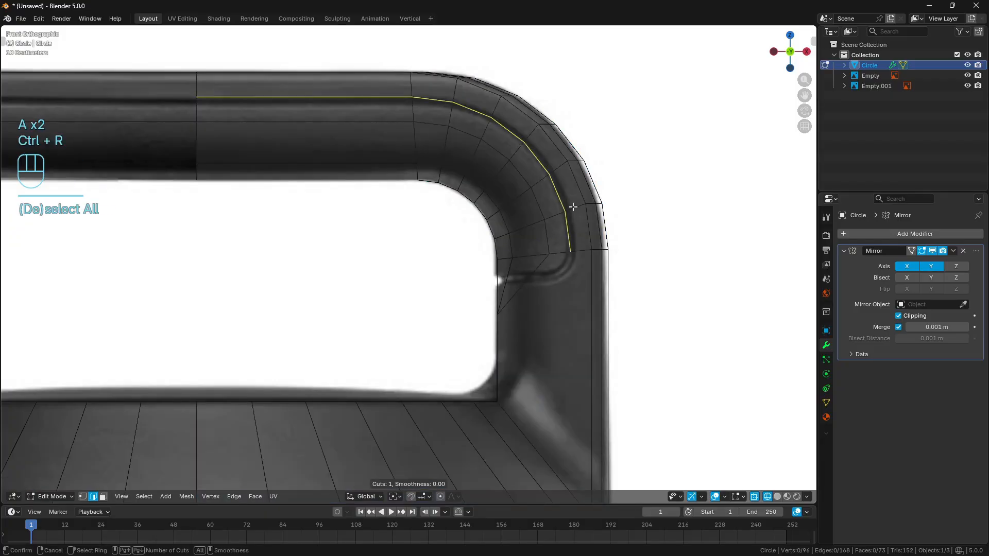
key(Return)
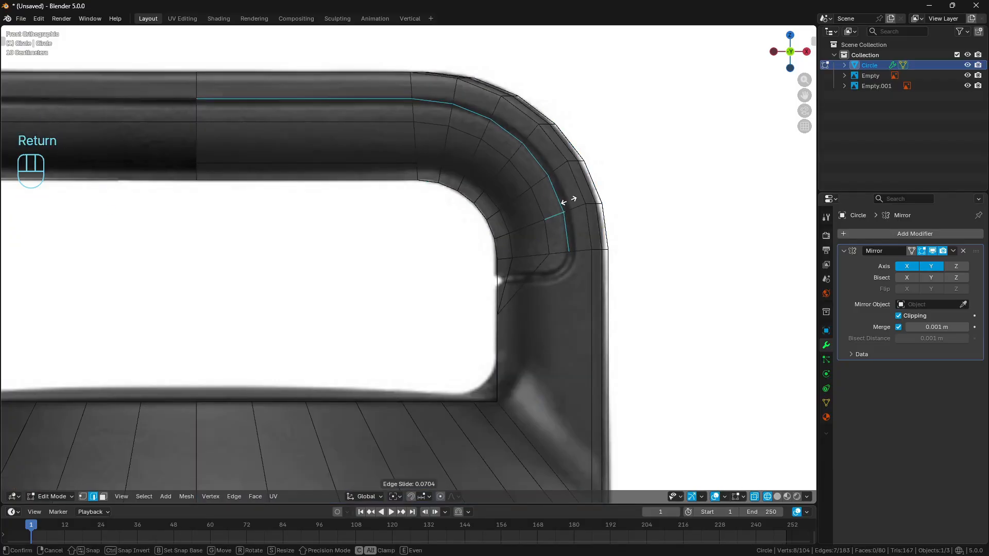
right_click(535, 144)
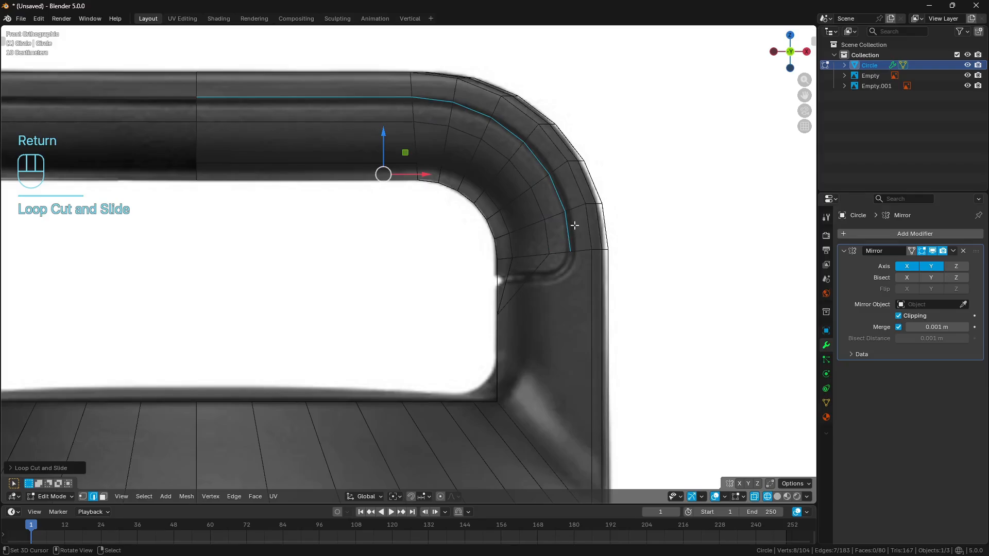
- Undo the loop cut along the handle's front strip and return the view to solid shading
key(ctrl+z)
key(a)
key(a)
key(z)
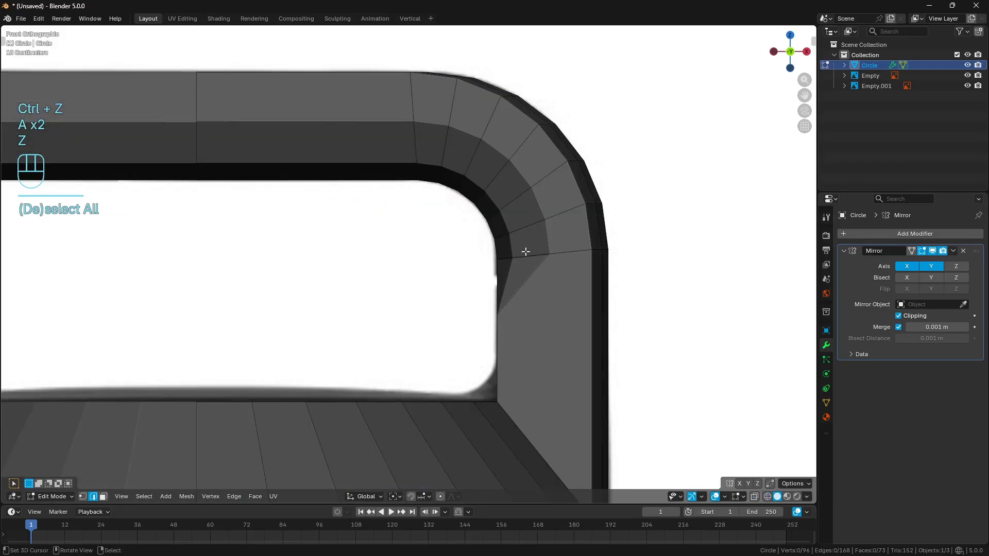
- Sketch a temporary annotation stroke from the bevel's lower outer corner down to the lid's top rim, and erase it
middle_drag(525, 252, 497, 226)
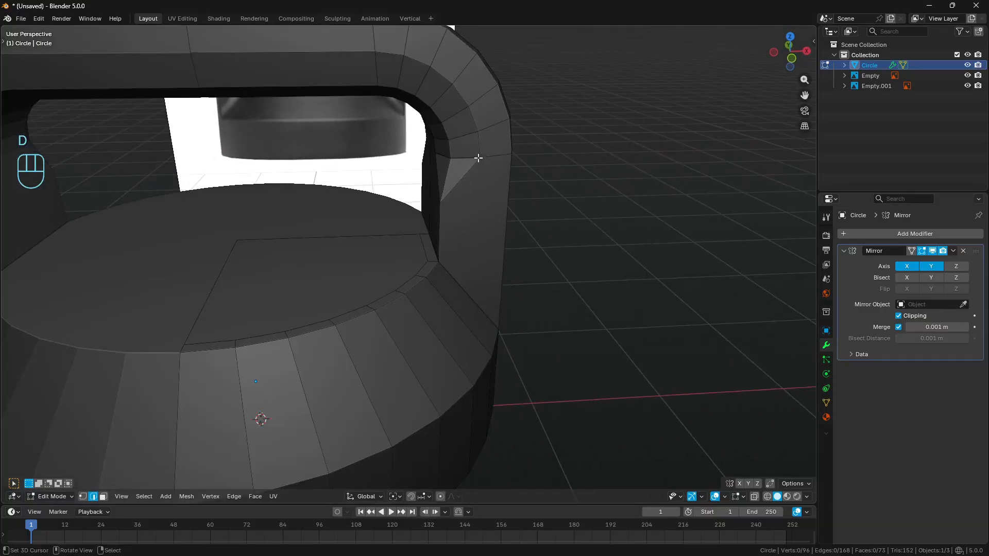
drag(479, 155, 420, 281)
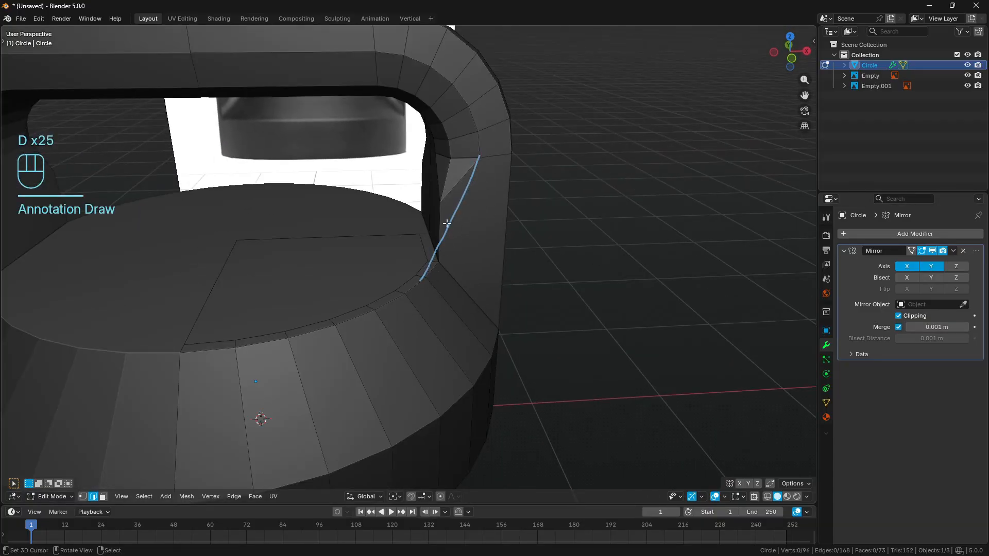
mouse_move(459, 236)
right_down()
mouse_move(360, 347)
mouse_move(426, 321)
right_up()
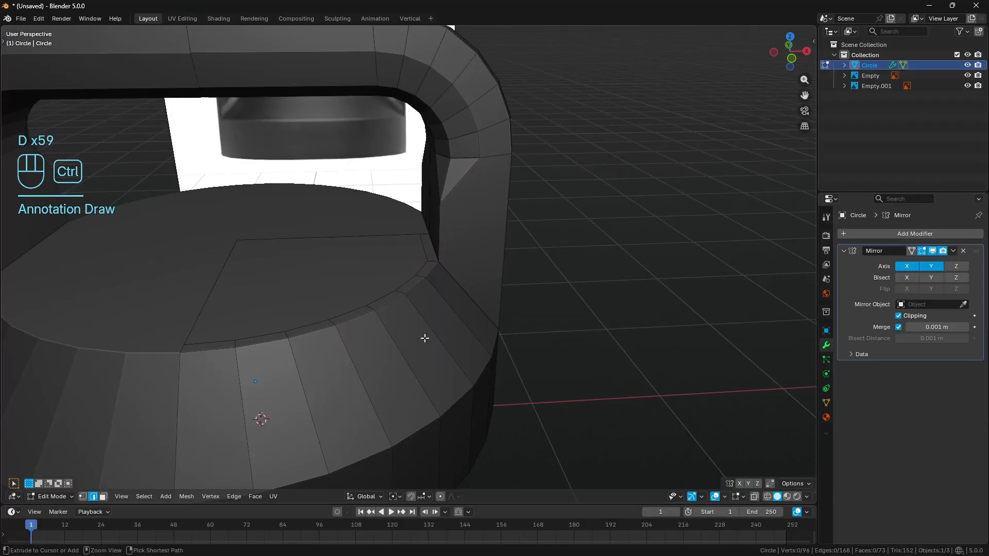
- Add a loop cut around the lid's sloped side, slid up close to the top rim
key(ctrl+r)
key(Return)
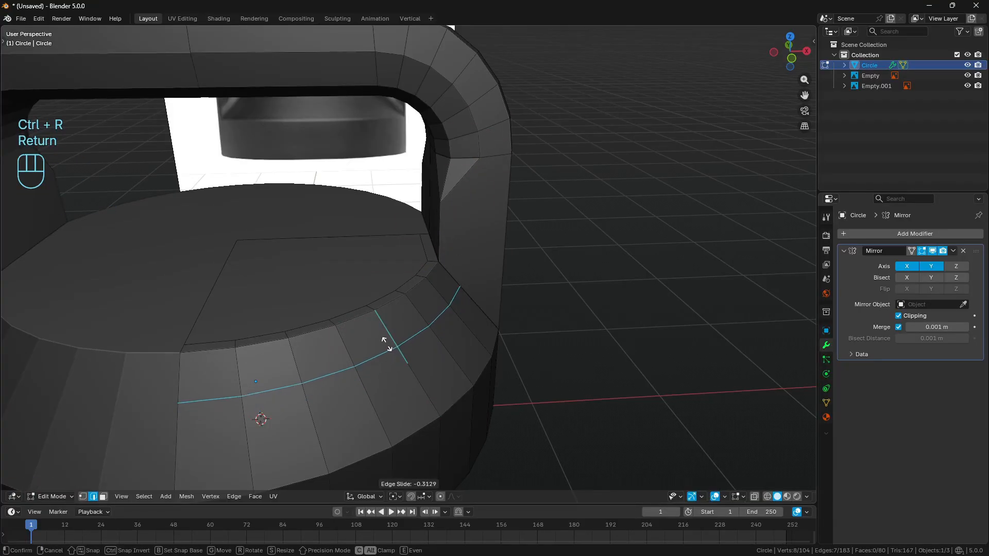
click(369, 316)
shift+middle_drag(372, 321, 509, 320)
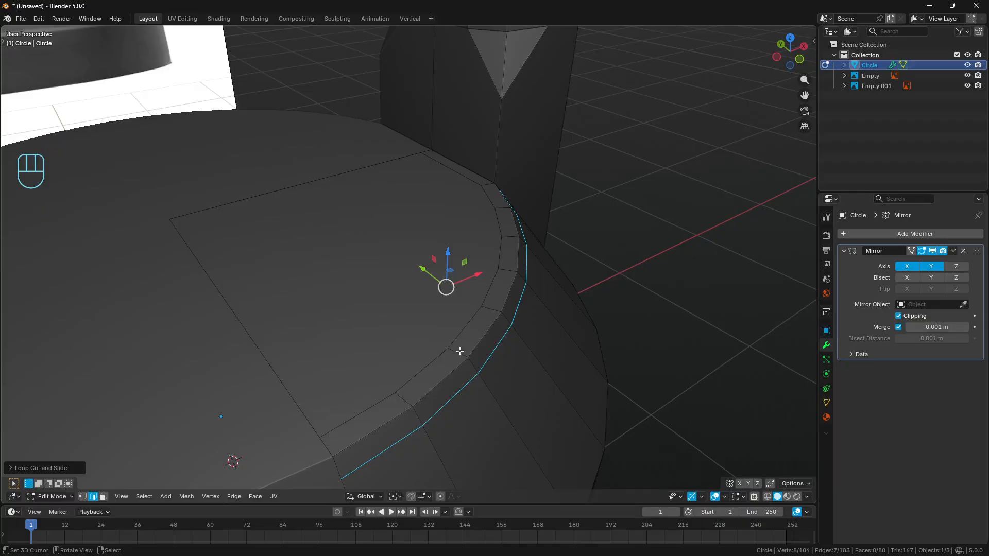
- Sketch a temporary annotation across the lid's narrow rim strips, erase it and clear the selection
drag(481, 308, 512, 323)
right_drag(509, 322, 493, 306)
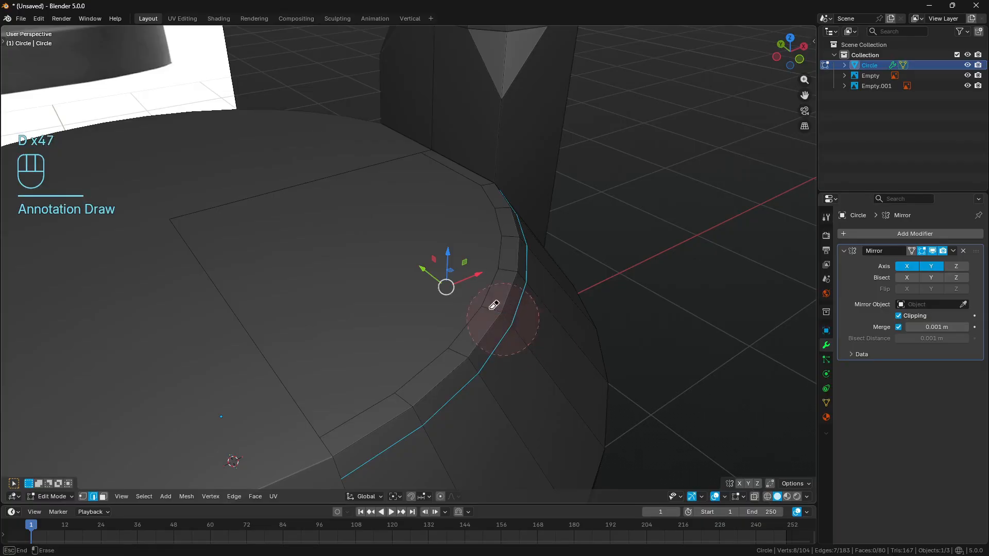
mouse_move(567, 338)
middle_down()
mouse_move(551, 343)
mouse_move(578, 331)
mouse_move(563, 330)
middle_up()
key(a)
key(a)
scroll(566, 232, down, 3)
scroll(579, 231, up, 2)
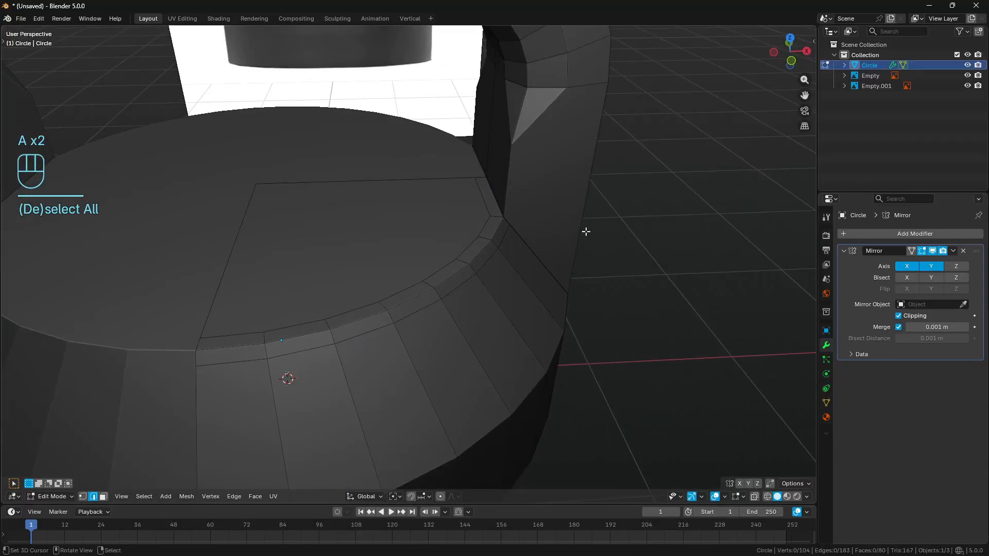
- Knife an edge from the bevel's lower outer corner down to the lid's rim corner, and dissolve the short diagonal edge beside it
key(k)
click(568, 90)
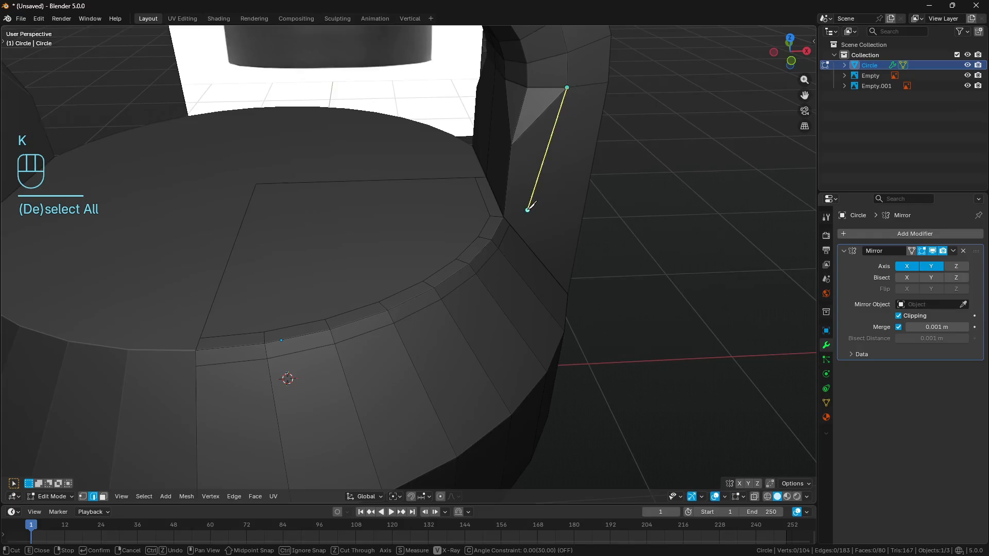
click(510, 226)
key(Return)
right_click(534, 122)
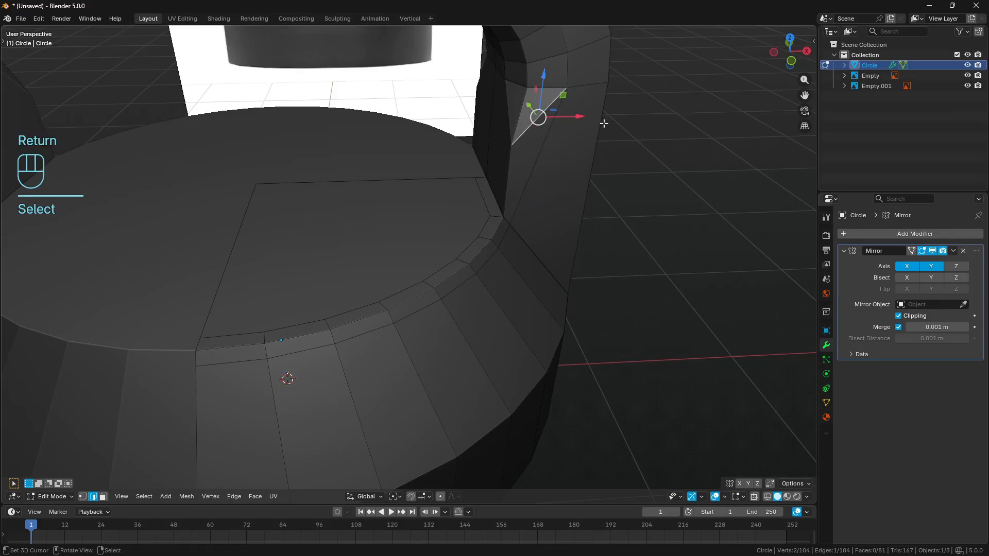
key(ctrl+x)
middle_drag(537, 116, 453, 206)
- Subdivide the edge where the front half of the post's inner face meets the lid's top
key(a)
key(a)
click(453, 206)
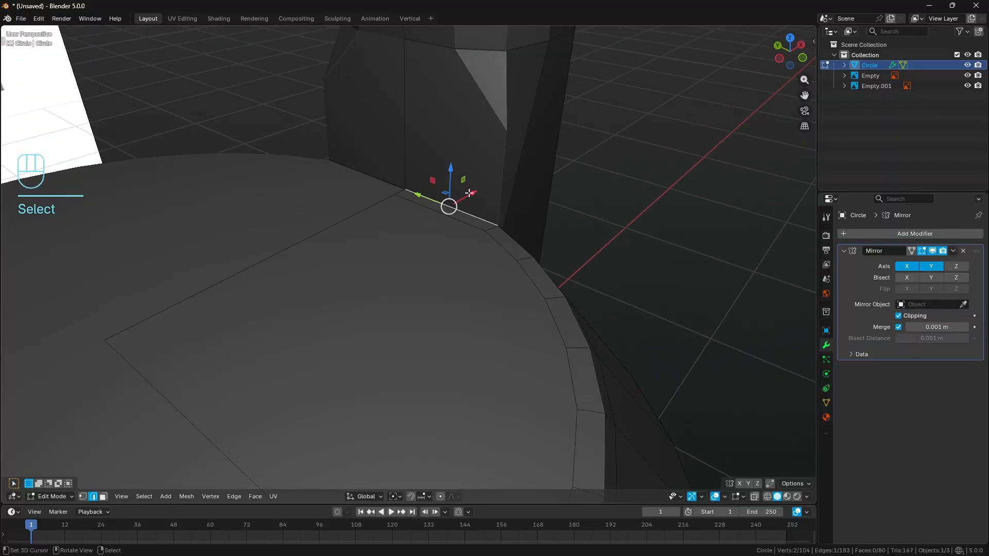
key(q)
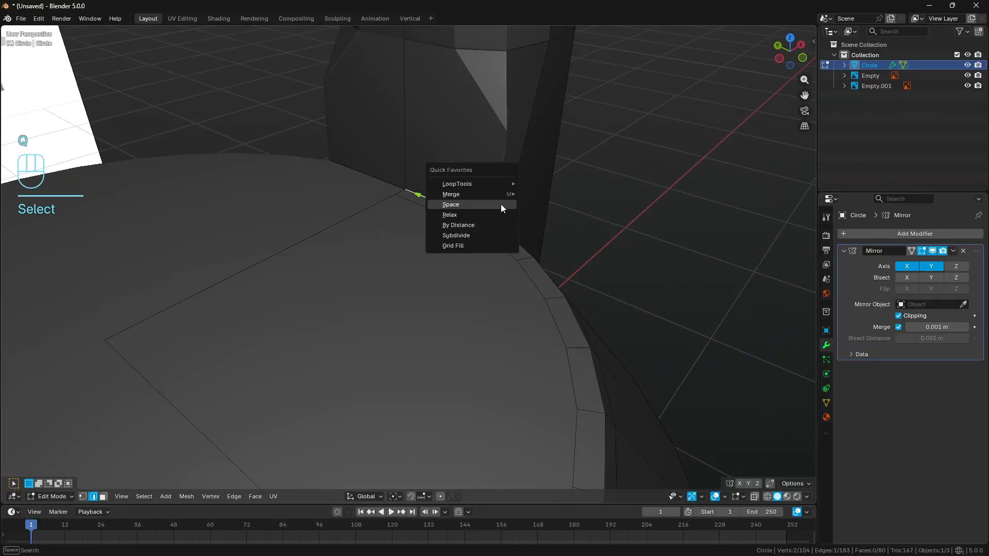
click(486, 236)
- Knife an edge from the bevel's lower inner corner to the midpoint at the post's base, and dissolve the remaining diagonal edge
key(a)
key(a)
key(k)
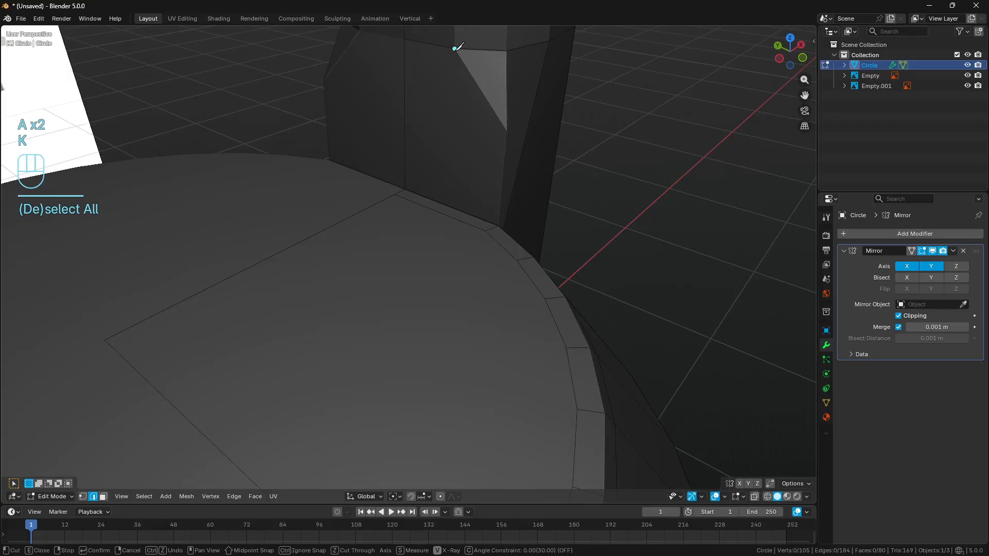
click(454, 49)
click(457, 202)
key(Return)
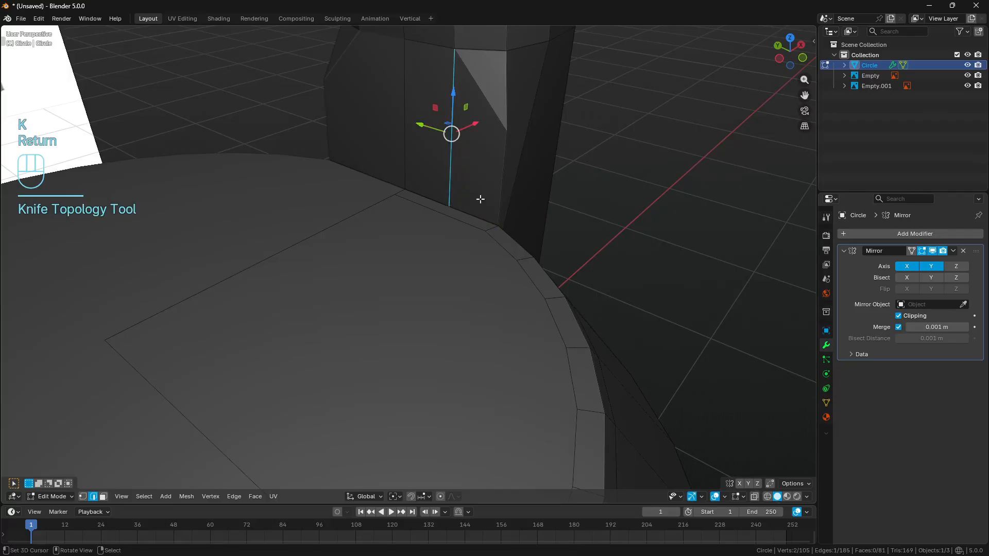
click(487, 107)
key(ctrl+x)
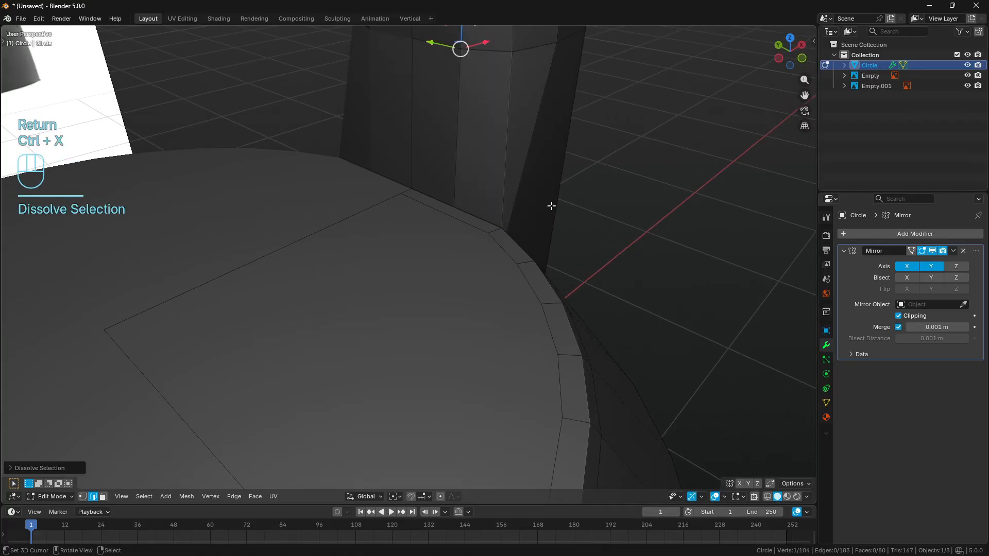
- Sketch temporary annotation strokes down the post's new edges and around the lid's rim to plan the face flow, and erase them
middle_drag(551, 205, 475, 198)
key(a)
key(a)
key(d)
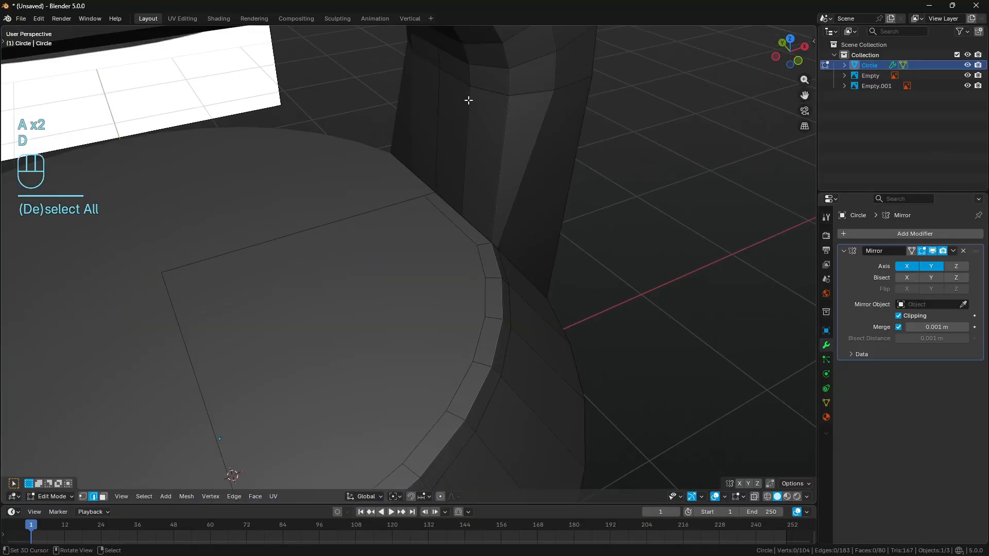
drag(470, 85, 467, 159)
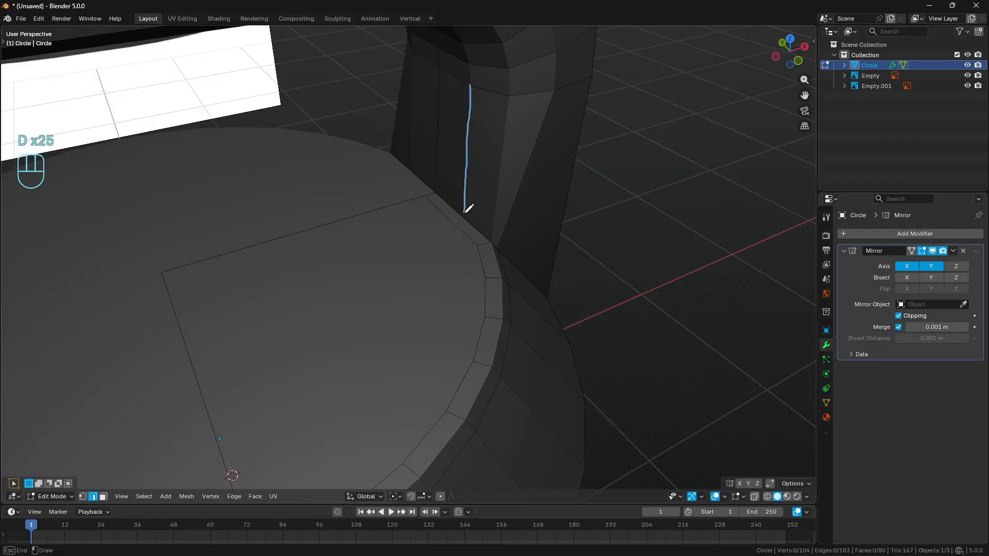
mouse_move(465, 212)
mouse_down()
mouse_move(476, 345)
mouse_move(444, 402)
mouse_up()
mouse_move(444, 403)
right_down()
mouse_move(475, 346)
mouse_move(478, 148)
right_up()
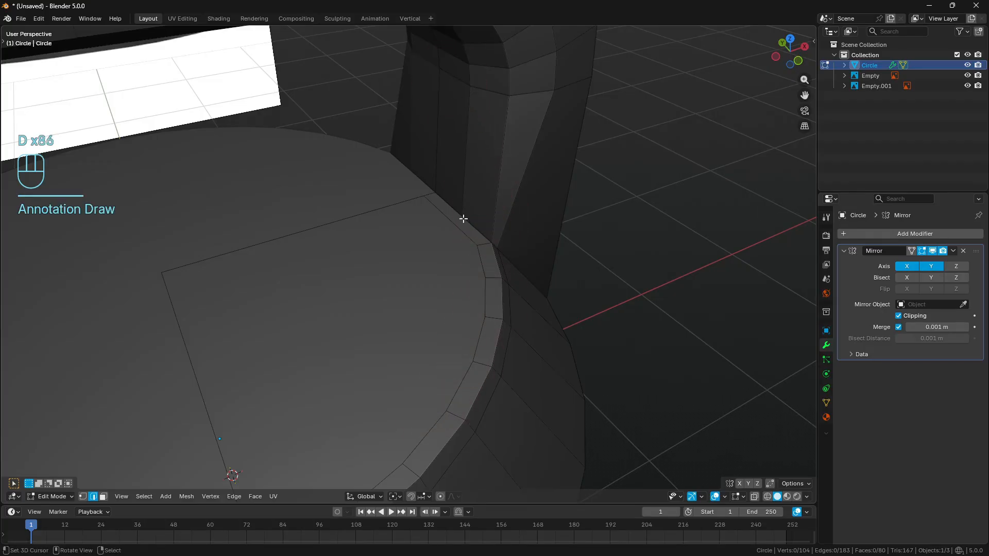
mouse_move(460, 217)
mouse_down()
mouse_move(441, 226)
mouse_move(436, 246)
mouse_up()
mouse_move(511, 215)
right_down()
mouse_move(541, 203)
mouse_move(477, 212)
right_up()
middle_drag(486, 219, 474, 112)
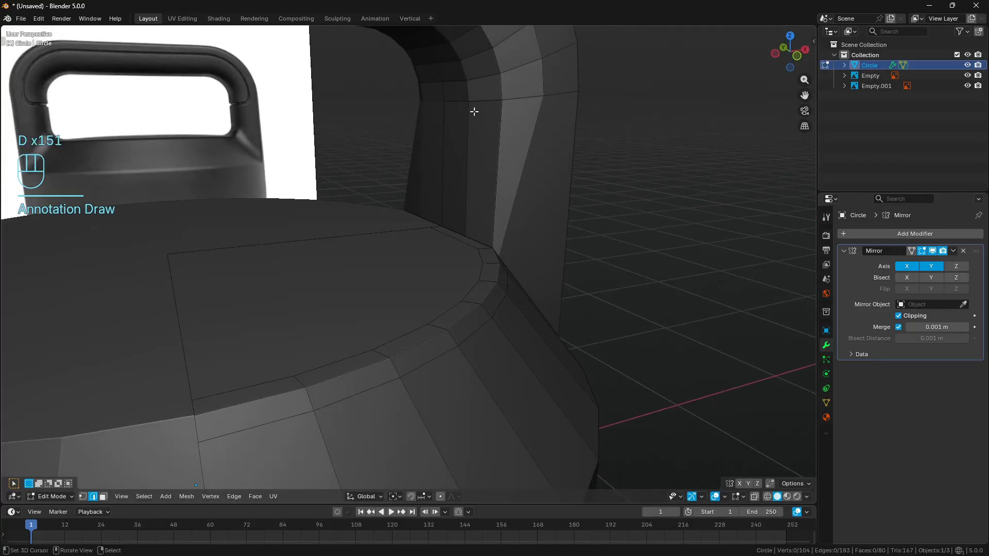
drag(472, 109, 480, 254)
drag(508, 149, 507, 254)
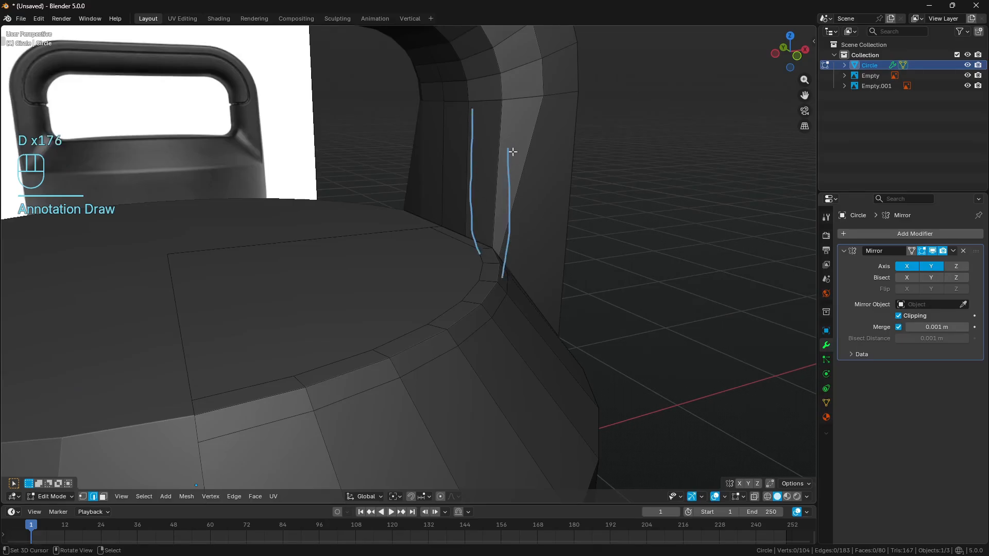
mouse_move(512, 152)
right_down()
mouse_move(503, 280)
mouse_move(512, 221)
right_up()
mouse_move(512, 221)
middle_down()
mouse_move(536, 254)
mouse_move(517, 273)
middle_up()
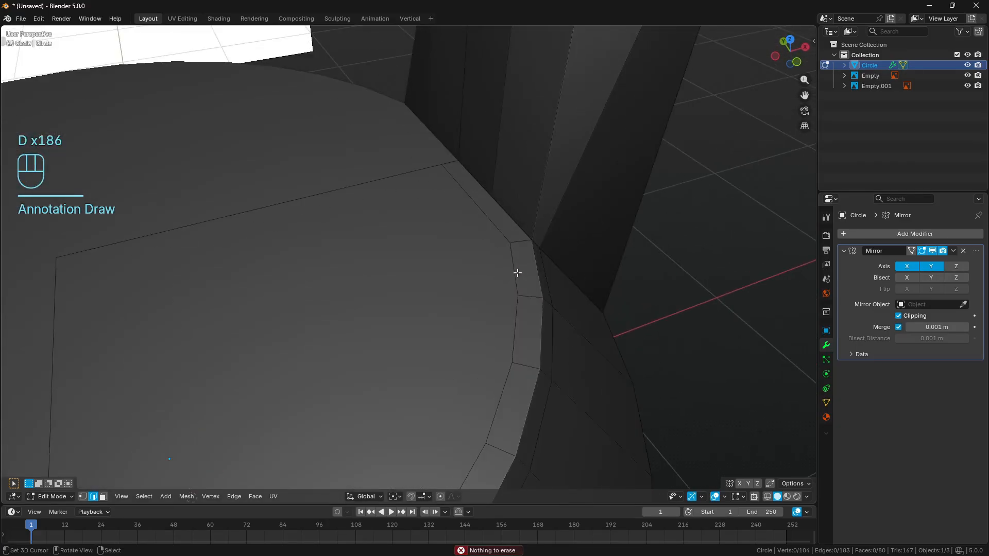
- Dissolve the short rim-strip edge at the post's front corner, and knife an edge from the post-base midpoint to the next inner rim vertex
click(519, 244)
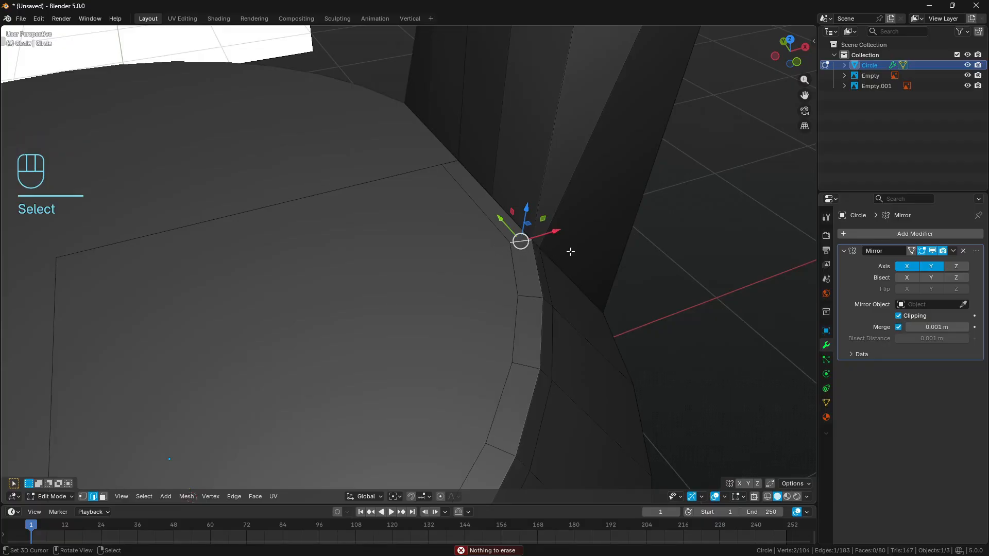
key(ctrl+x)
key(a)
key(a)
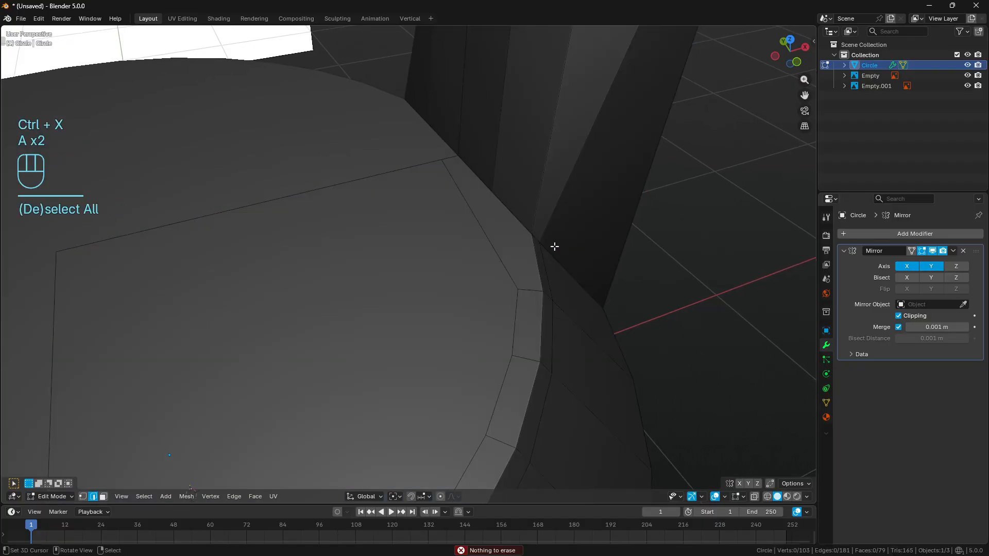
key(k)
click(494, 190)
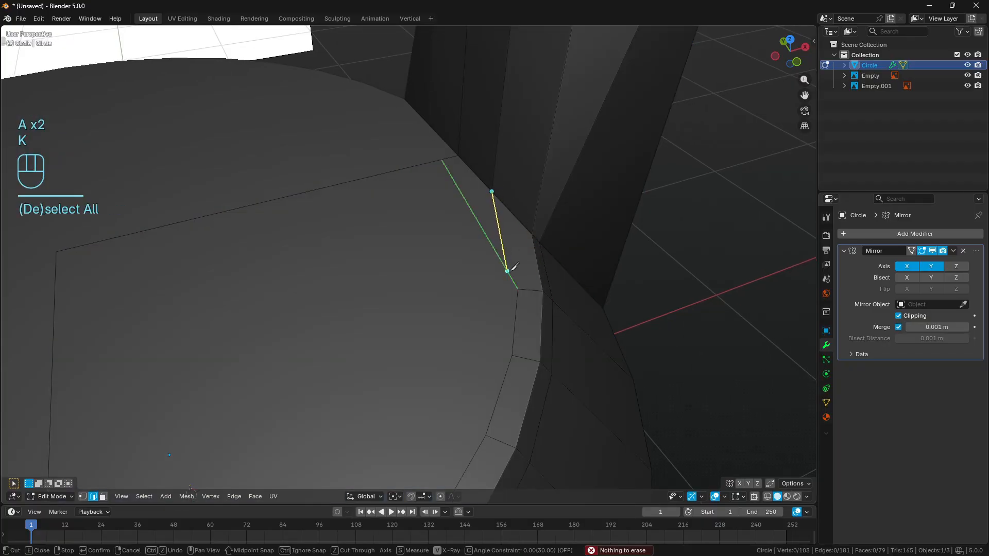
click(518, 288)
key(Return)
- Slide the inner rim vertex beside the post slightly toward the lid's centre along its edge
click(479, 232)
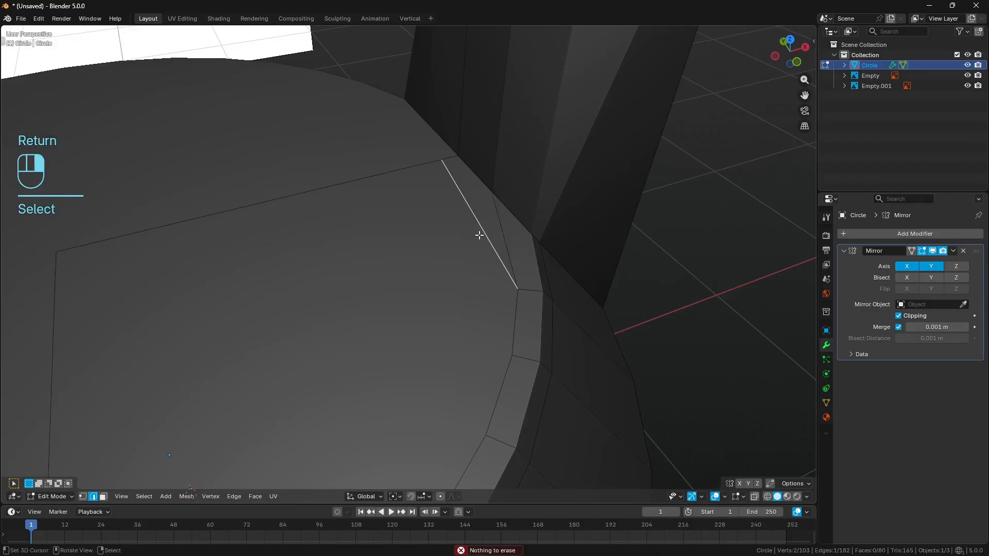
middle_drag(479, 232, 442, 290)
key(1)
click(450, 165)
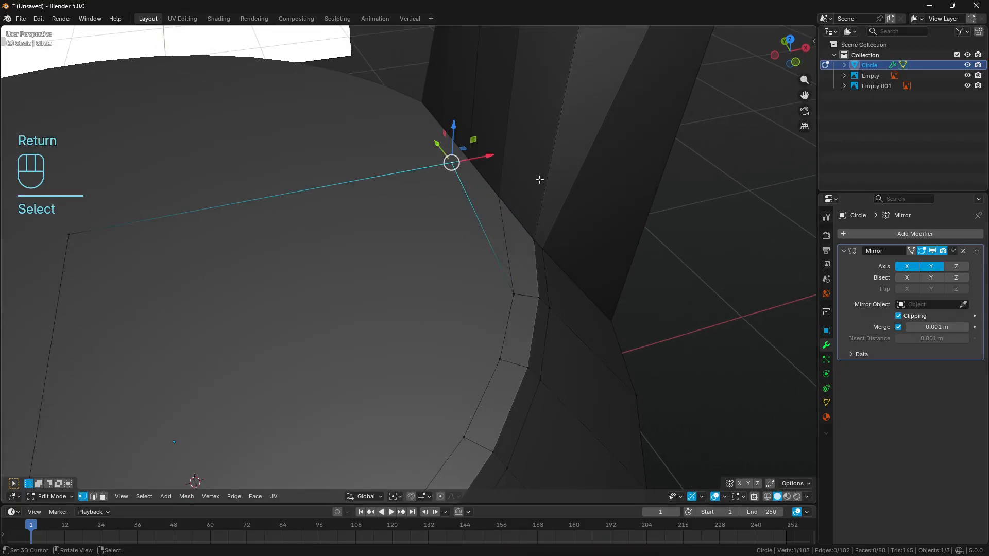
key(g)
key(g)
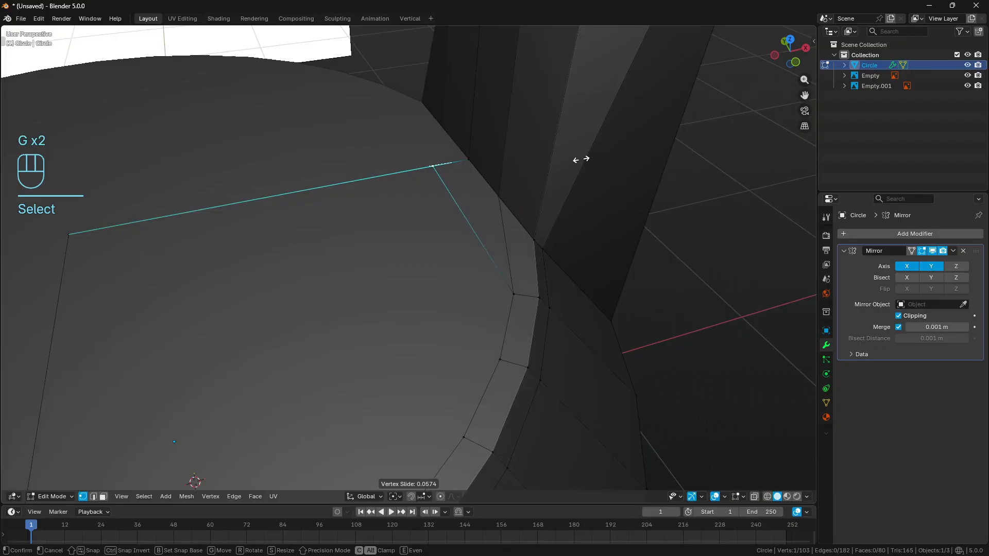
key(Return)
middle_drag(577, 159, 570, 211)
key(a)
key(a)
scroll(560, 218, down, 4)
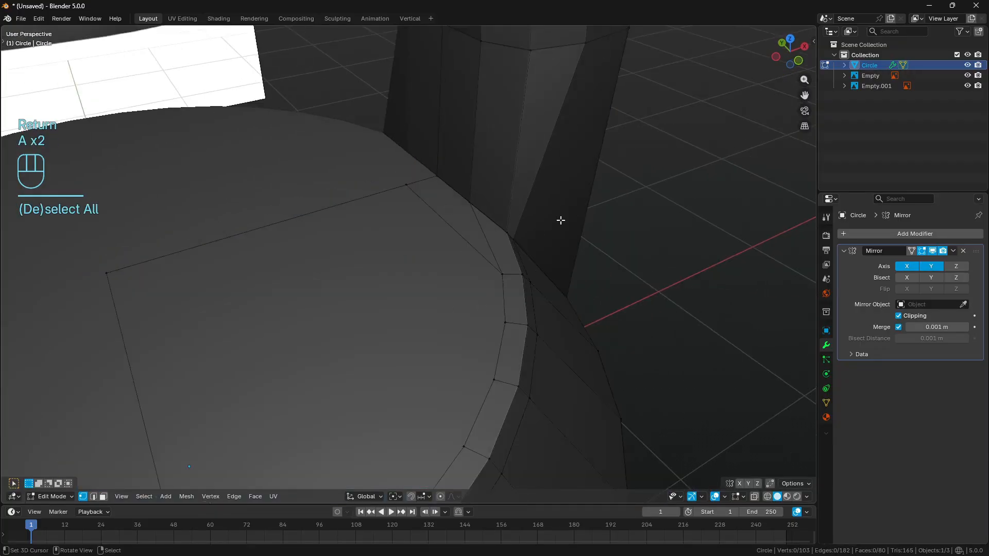
scroll(535, 217, up, 2)
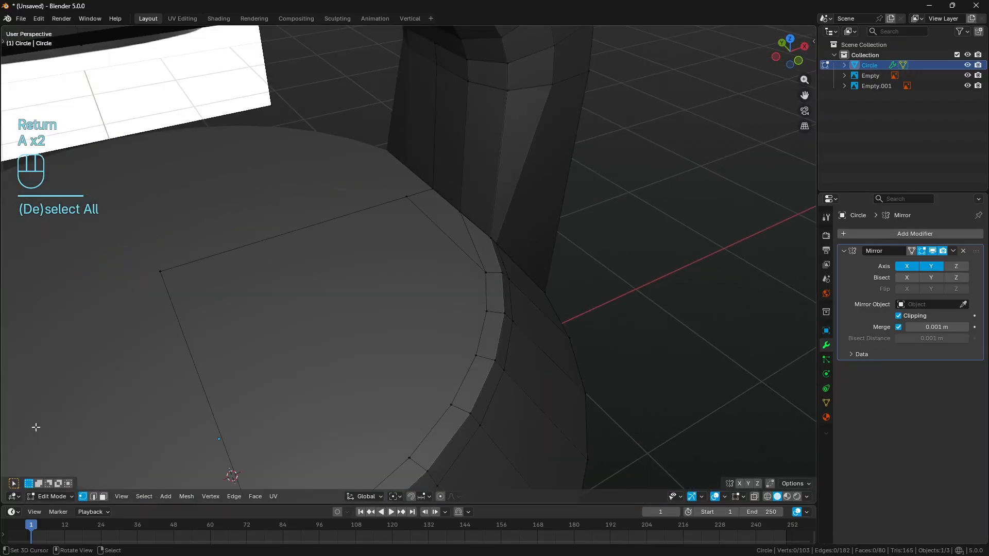
- Select the face loops running along the handle's bevel and around the lid's rim to examine their flow, and deselect everything
click(103, 496)
middle_drag(493, 252, 462, 299)
scroll(485, 238, down, 2)
alt+click(463, 247)
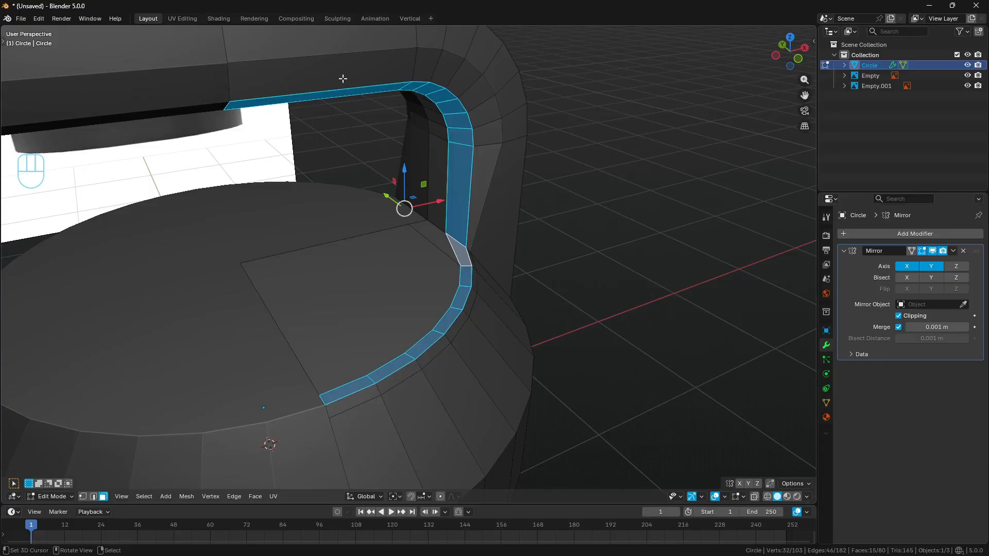
alt+shift+click(490, 159)
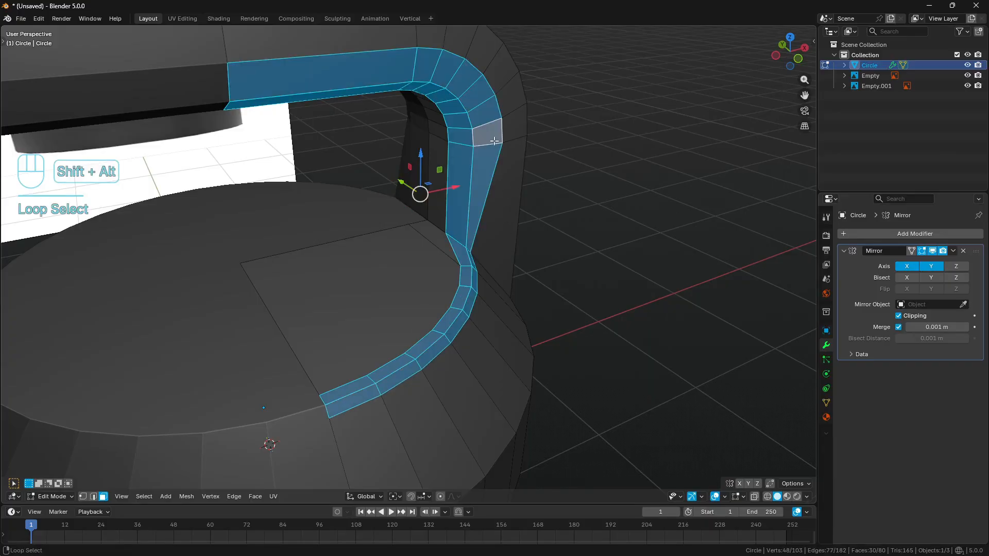
middle_drag(490, 160, 461, 107)
middle_drag(467, 289, 473, 278)
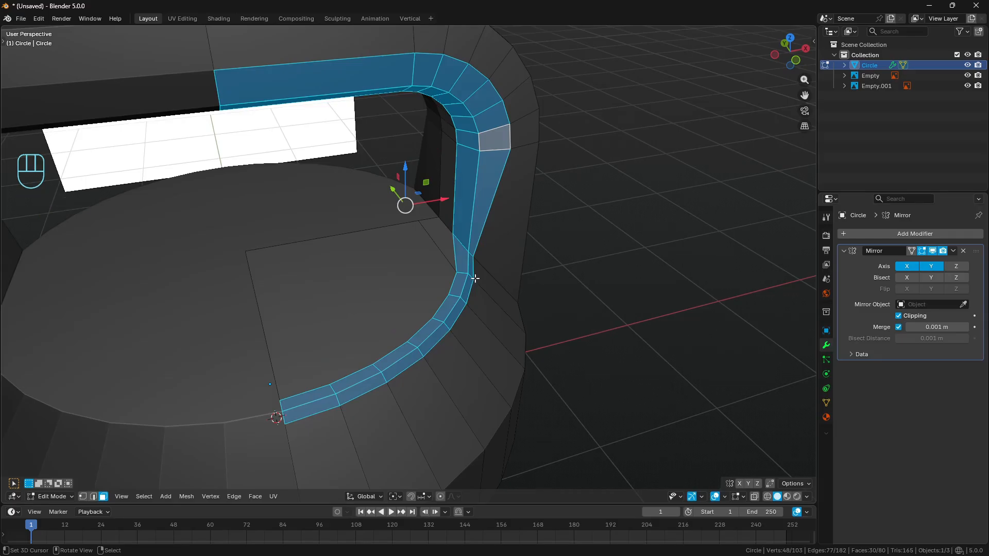
middle_drag(474, 279, 461, 267)
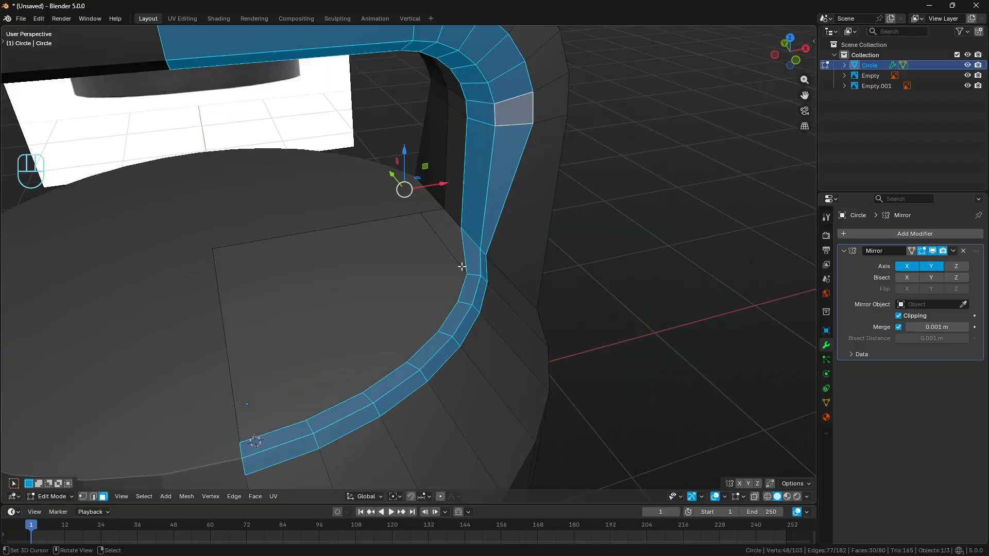
scroll(494, 298, down, 5)
key(a)
key(a)
- Leave mesh editing and apply Shade Smooth to the lid object
key(Tab)
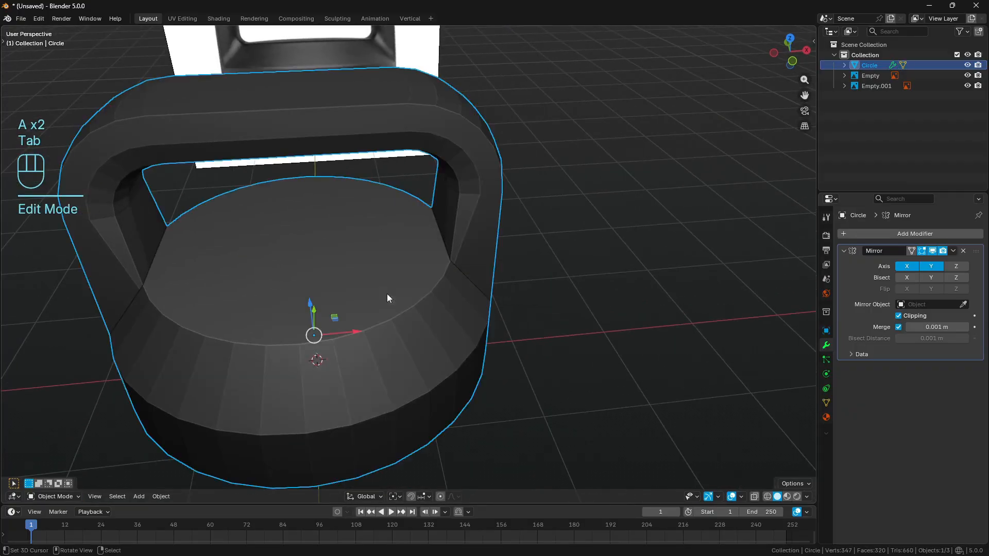
key(q)
click(533, 263)
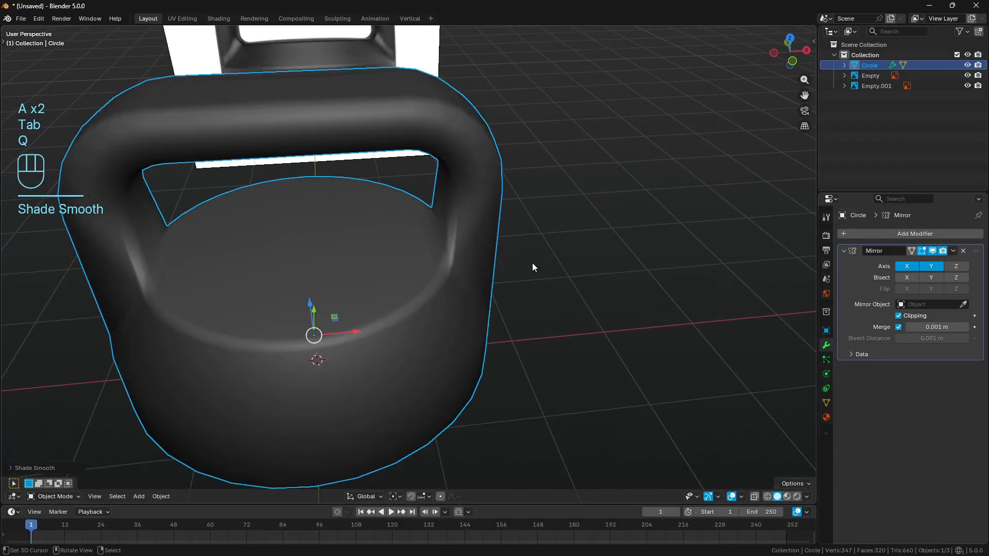
- Add a Subdivision modifier to the lid with 4 viewport levels, deselect it, and check the smoothed shape from several angles
click(882, 236)
text(sub)
key(Return)
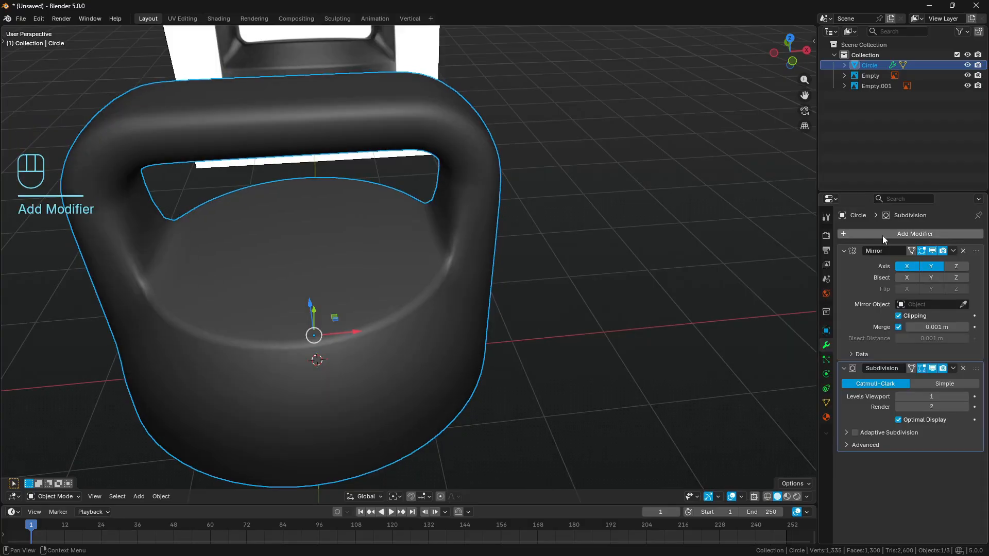
click(930, 395)
key(Return)
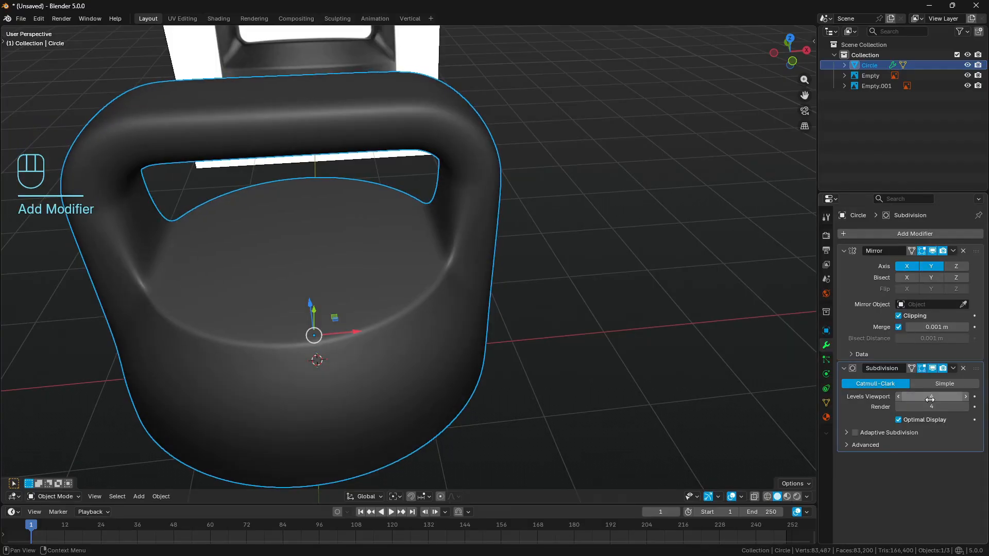
key(a)
key(a)
middle_drag(463, 185, 400, 149)
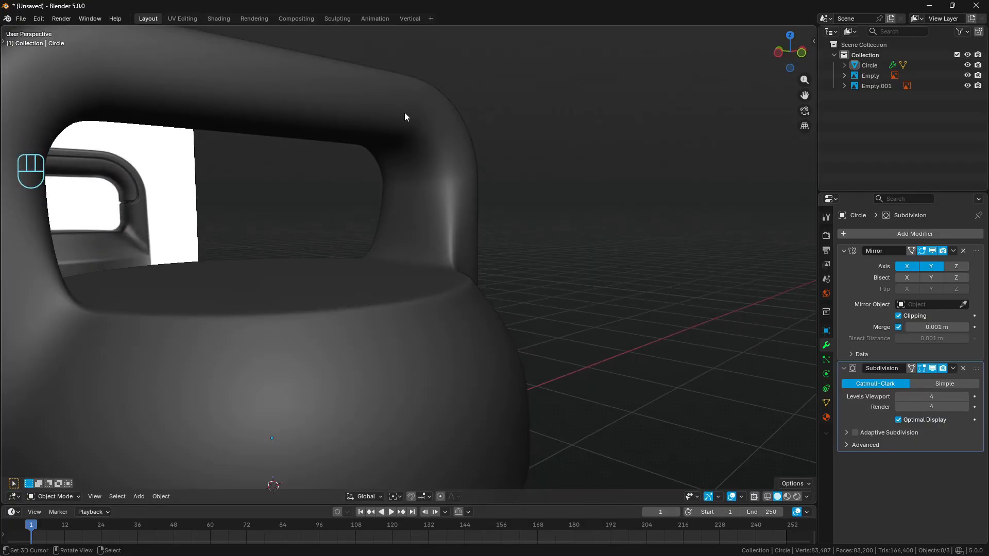
middle_drag(451, 186, 464, 211)
middle_drag(458, 260, 432, 316)
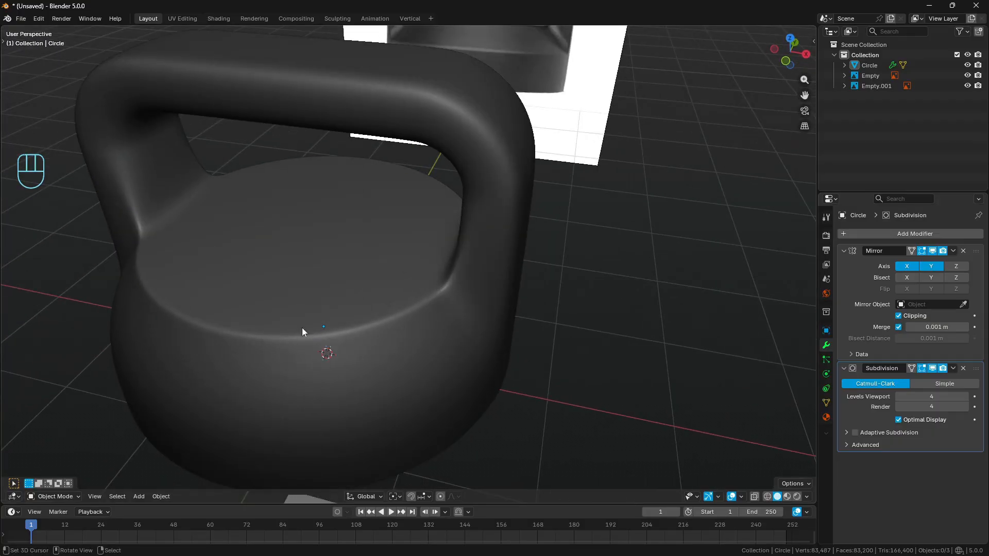
middle_drag(293, 334, 442, 230)
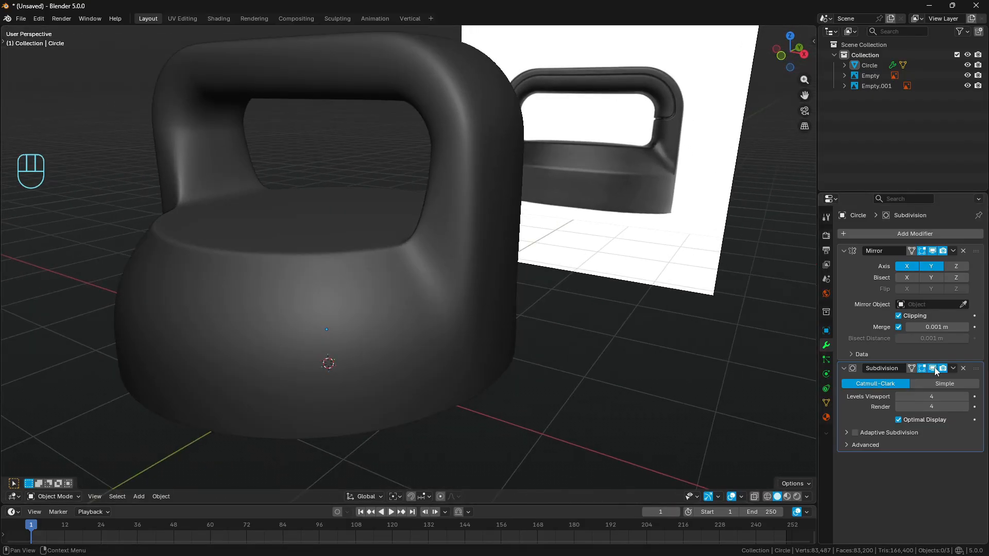
- Hide the Subdivision modifier's effect in the viewport and open the lid for mesh editing
click(933, 368)
shift+click(422, 294)
key(Tab)
middle_drag(625, 265, 436, 351)
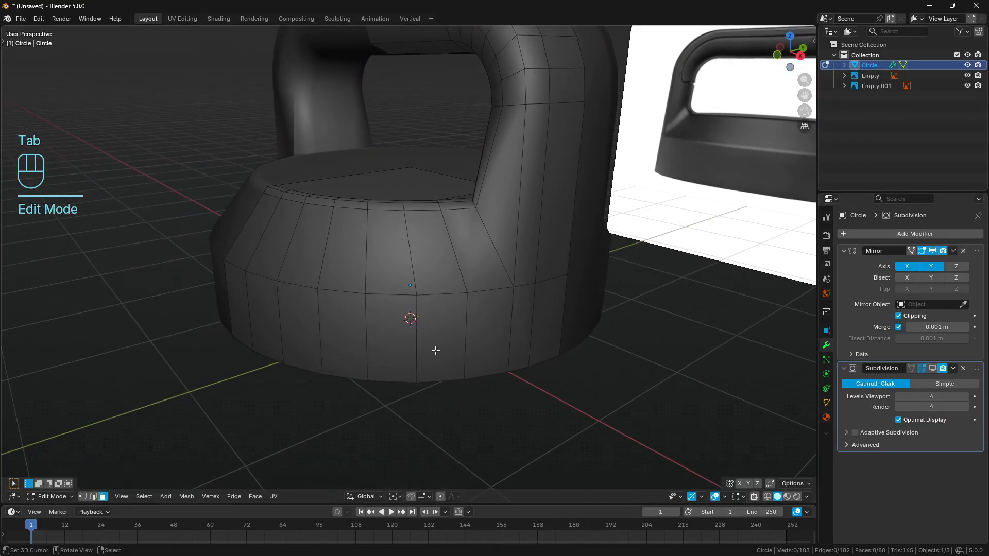
- Add a supporting loop cut around the lid's side wall just below the shoulder edge loop
alt+shift+click(341, 291)
alt+click(94, 496)
alt+click(382, 295)
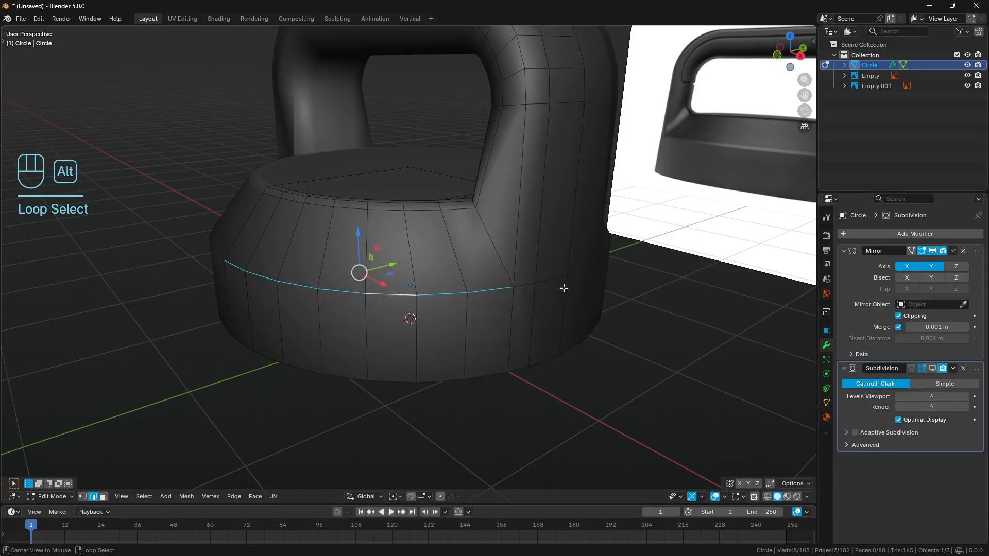
key(a)
key(a)
key(ctrl+r)
key(Return)
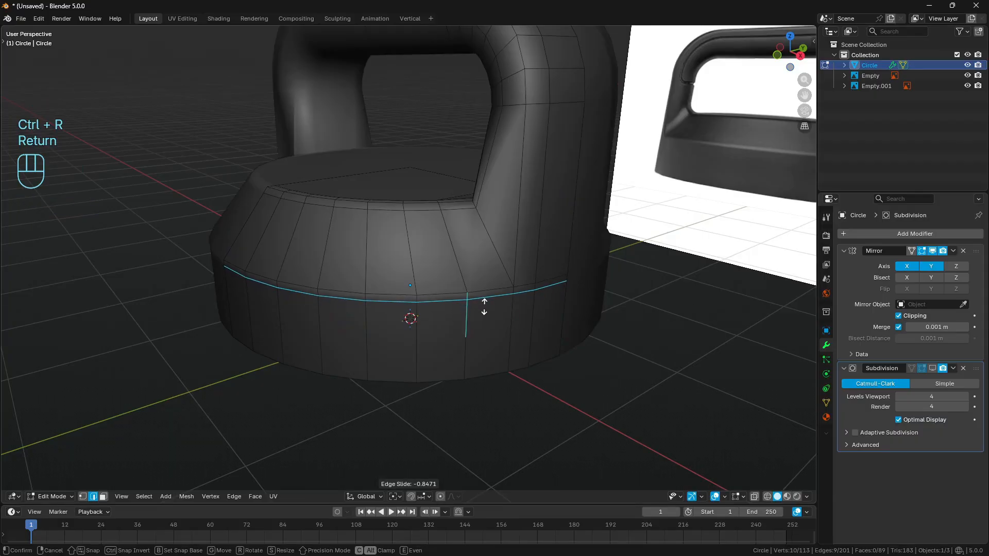
key(Return)
key(a)
- Check the smoothed lid with the new support loop outside mesh editing, then return to editing and hide the subdivision
key(a)
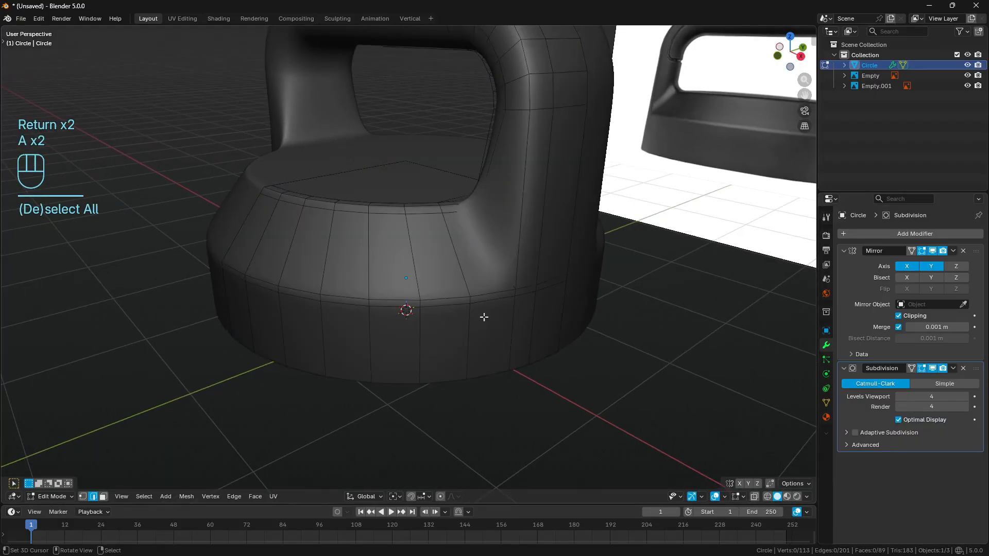
key(Tab)
middle_drag(541, 307, 563, 254)
key(Tab)
key(a)
key(a)
click(933, 369)
- Select the diagonal edges joining the handle post to the lid's shoulder and annotate their intended bevel outline against the front reference
click(497, 246)
shift+middle_drag(562, 253, 458, 218)
ctrl+click(443, 161)
mouse_move(443, 161)
middle_down()
mouse_move(563, 239)
mouse_move(532, 288)
middle_up()
key(KP_1)
scroll(532, 288, up, 2)
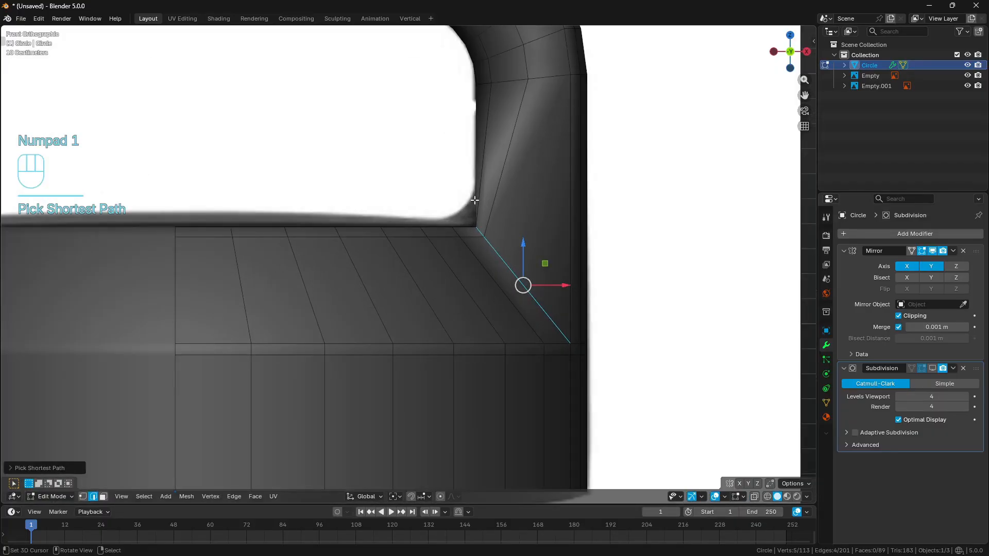
key(d)
mouse_move(475, 184)
mouse_down()
mouse_move(468, 205)
mouse_move(444, 219)
mouse_move(552, 342)
mouse_move(486, 192)
mouse_move(547, 264)
mouse_up()
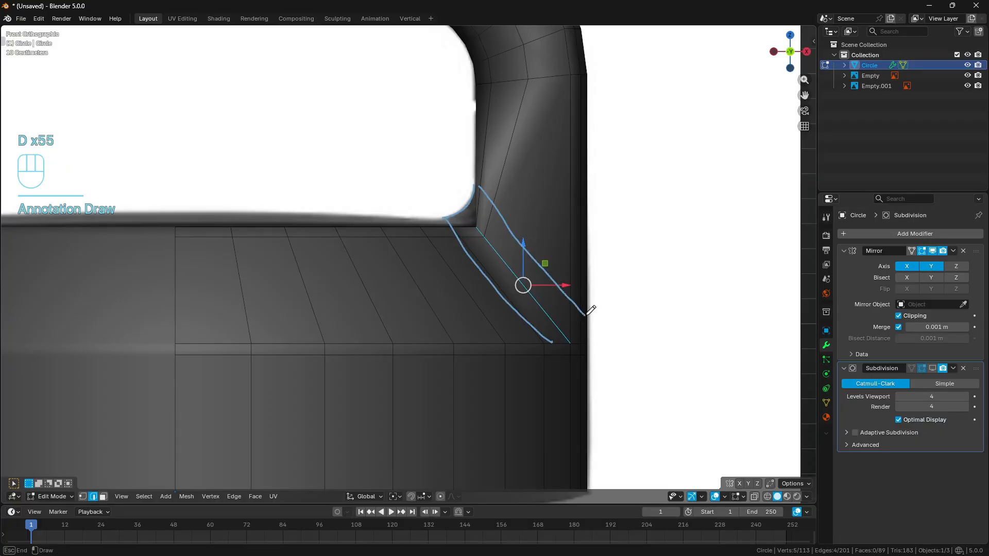
mouse_move(591, 309)
right_down()
mouse_move(483, 320)
mouse_move(357, 194)
right_up()
- Try a two-segment bevel on the diagonal edges between the handle post and the lid's shoulder
mouse_move(357, 194)
middle_down()
mouse_move(616, 262)
mouse_move(551, 247)
mouse_move(526, 269)
middle_up()
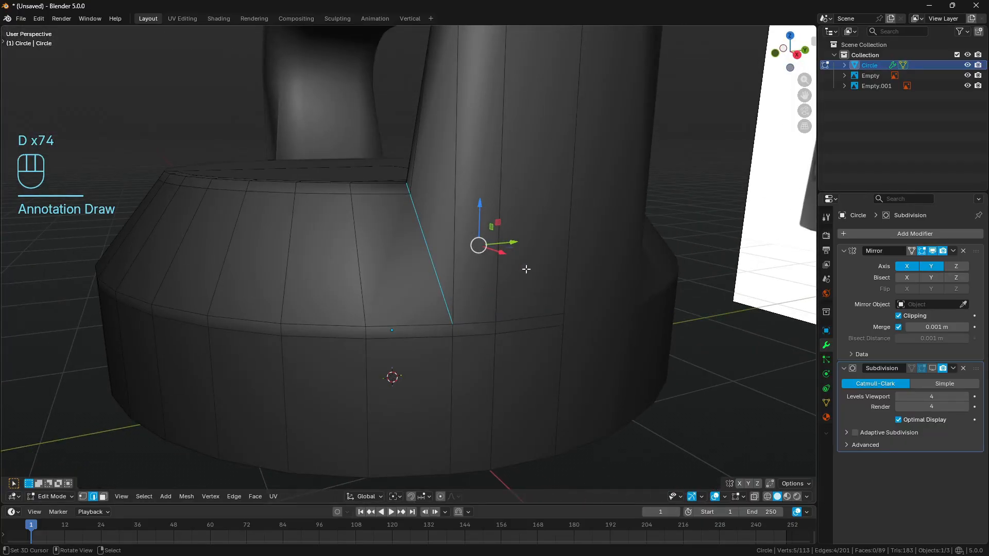
key(ctrl+b)
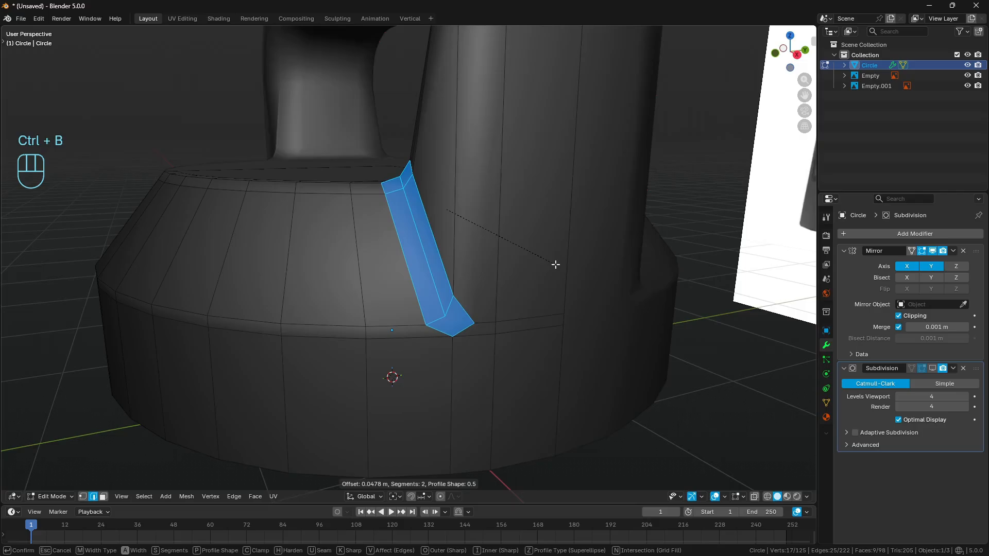
key(Escape)
key(a)
key(a)
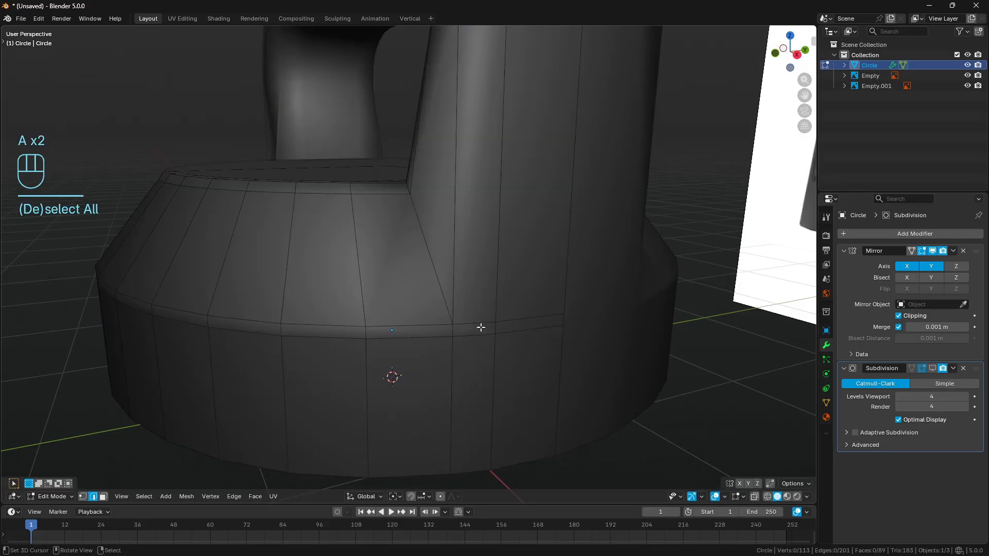
- Annotate the possible edge routes from the post's base corner down the lid's side wall
key(d)
drag(447, 322, 521, 380)
mouse_move(459, 326)
mouse_down()
mouse_move(580, 316)
mouse_move(448, 423)
mouse_up()
mouse_move(520, 404)
right_down()
mouse_move(636, 314)
mouse_move(497, 376)
mouse_move(508, 418)
right_up()
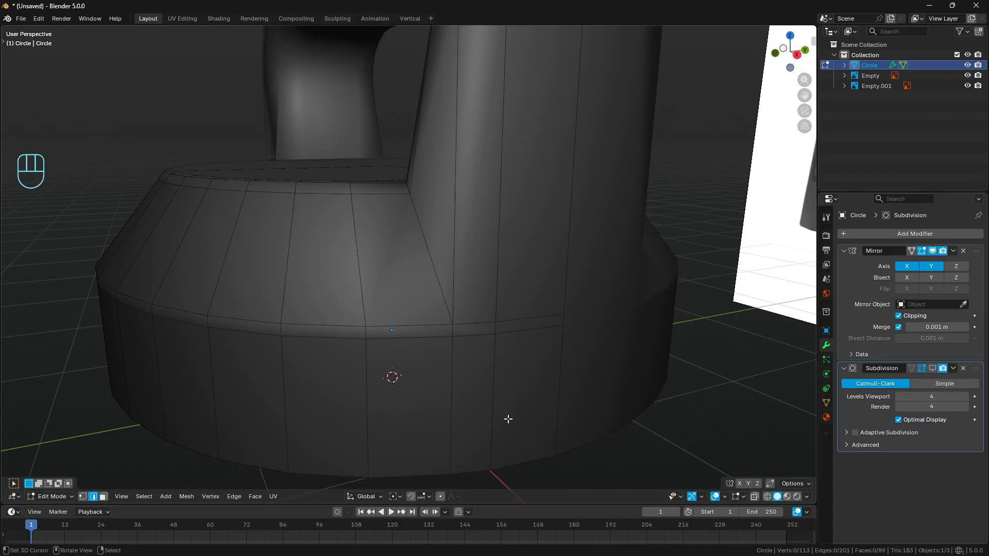
- Dissolve the upper shoulder-loop edges crossing the base of the handle post, and trace the redirected loop with annotations
scroll(507, 357, down, 2)
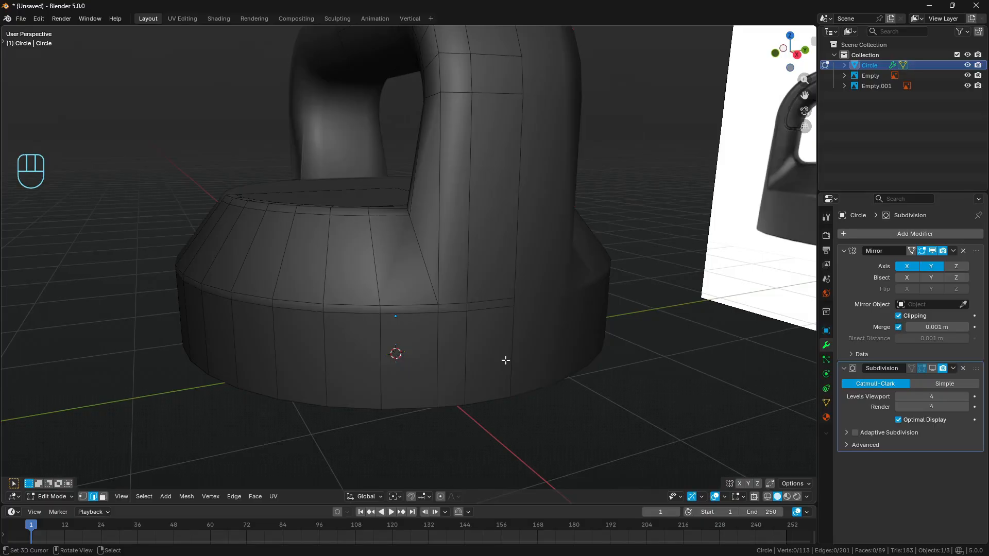
shift+click(453, 303)
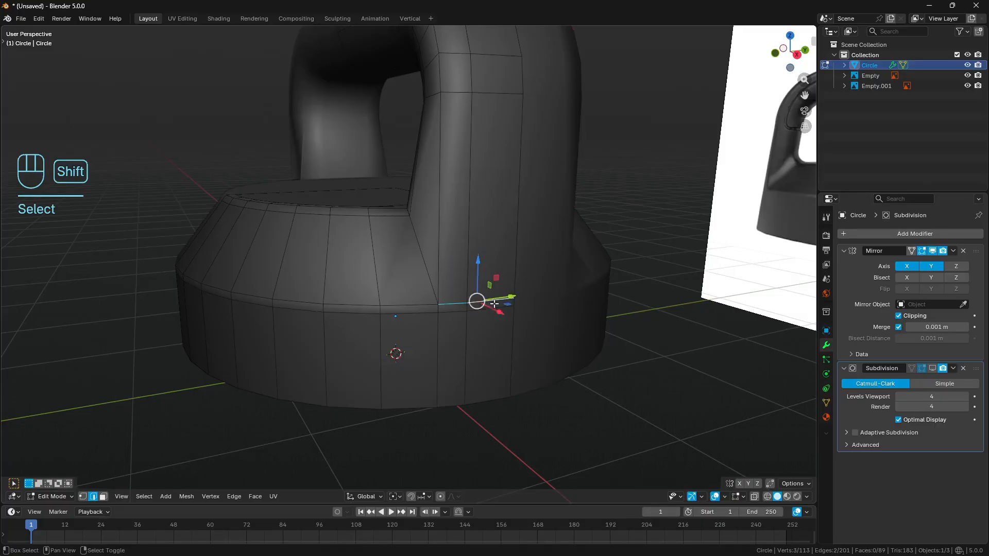
key(ctrl+x)
key(a)
key(a)
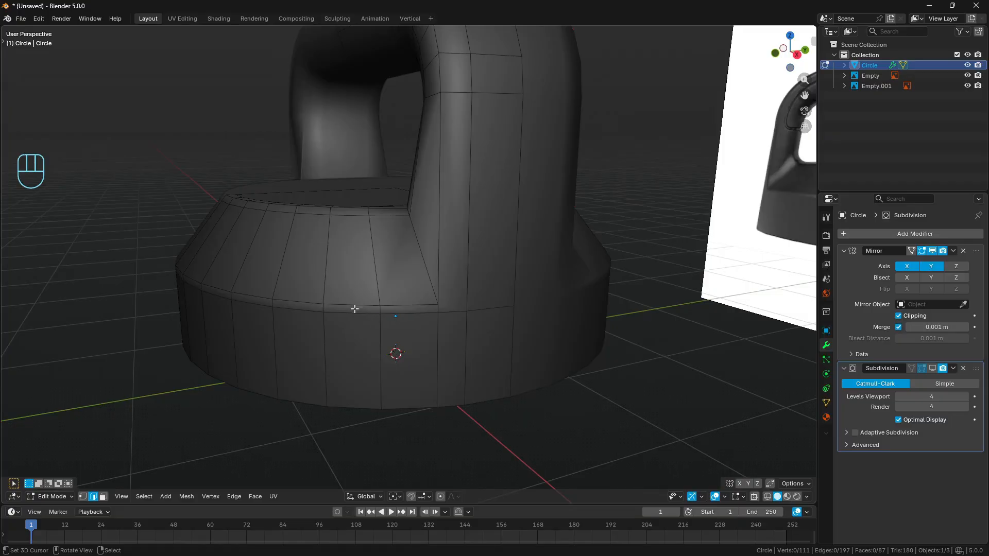
mouse_move(340, 312)
mouse_down()
mouse_move(375, 311)
mouse_move(453, 281)
mouse_move(453, 230)
mouse_up()
right_drag(453, 230, 293, 313)
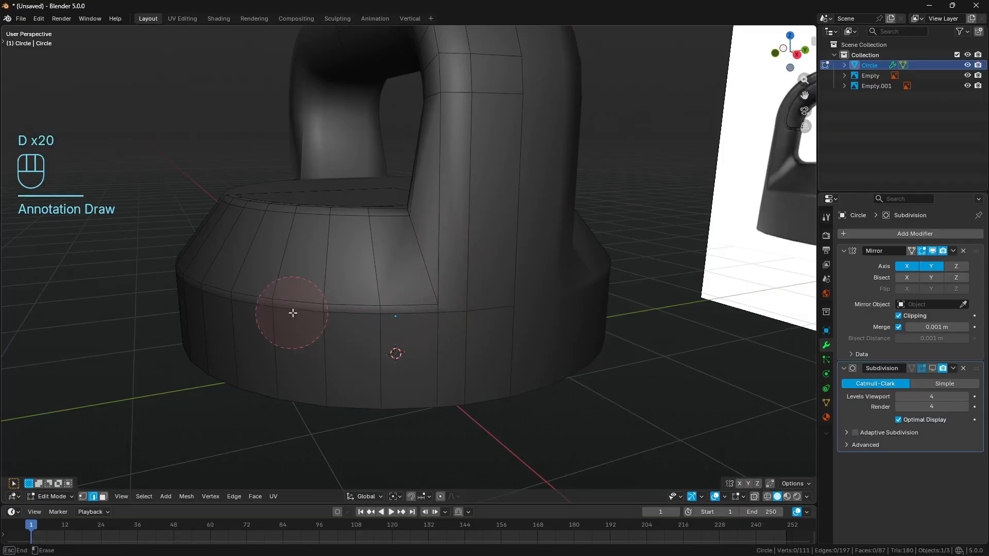
- Show the subdivision on the edit cage with optimal display off and viewport levels set to 1
click(935, 369)
click(912, 369)
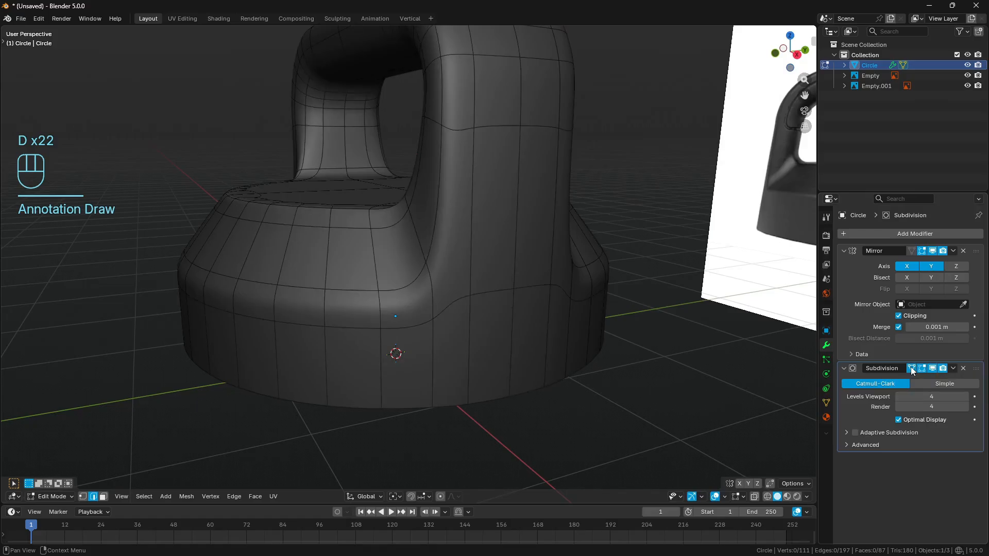
click(899, 420)
click(940, 397)
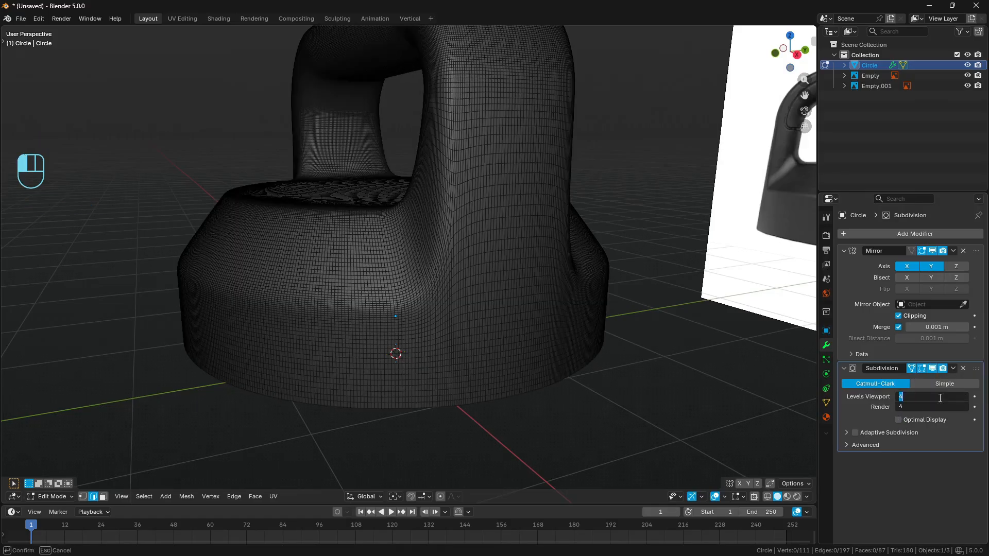
text(1)
key(Return)
key(a)
key(a)
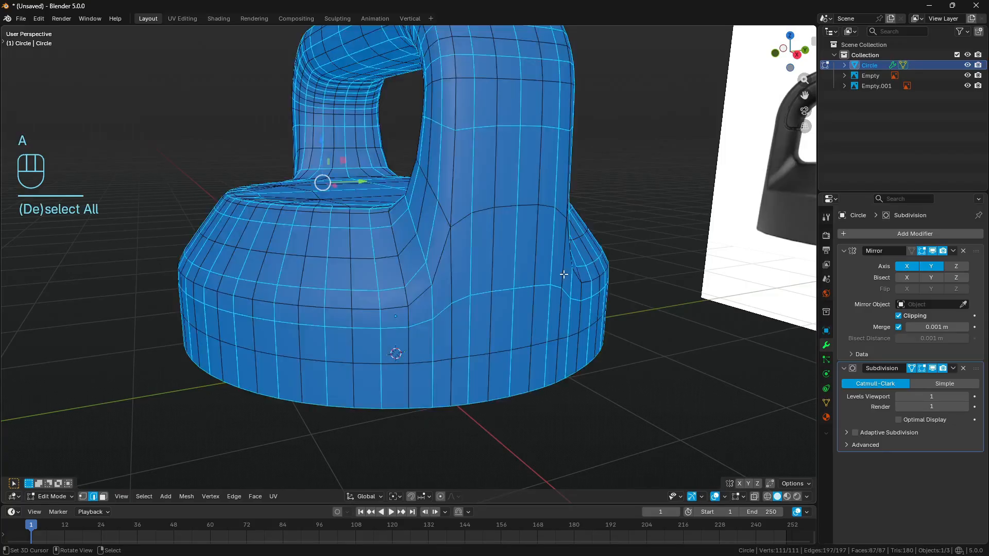
- Trace the edge flow from the lid's shoulder into the handle post and down its side with annotation strokes
key(d)
drag(301, 296, 398, 293)
drag(432, 263, 449, 203)
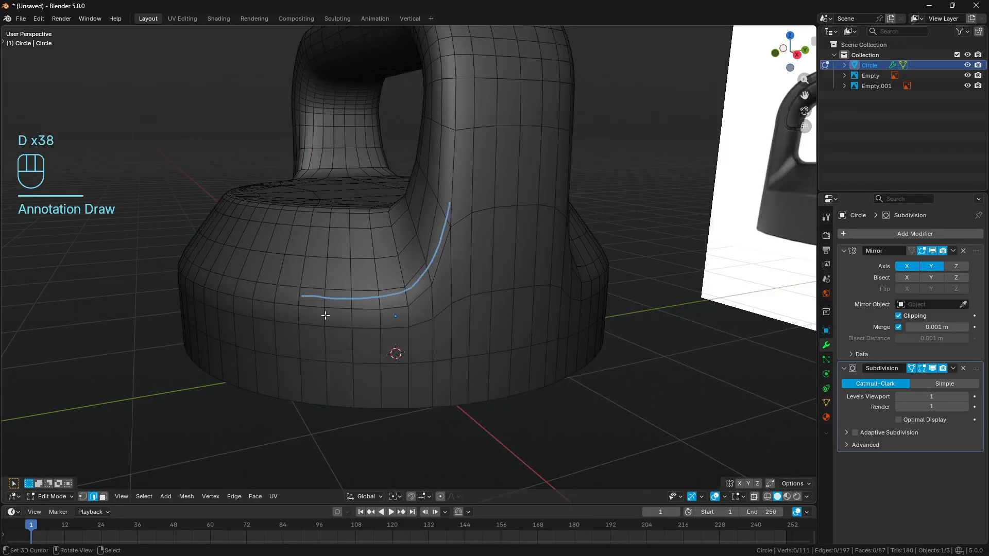
mouse_move(312, 319)
mouse_down()
mouse_move(420, 306)
mouse_move(475, 265)
mouse_move(497, 262)
mouse_up()
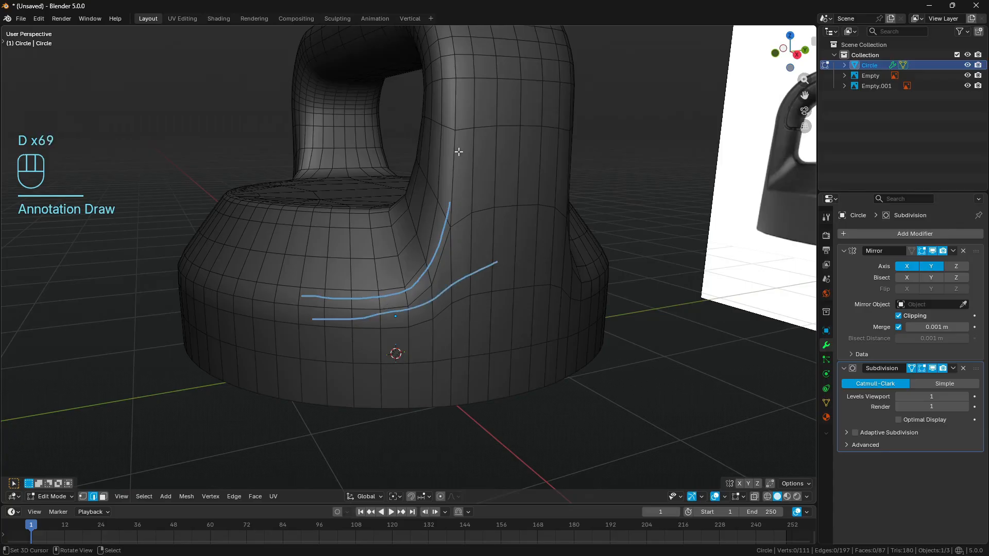
drag(459, 122, 458, 345)
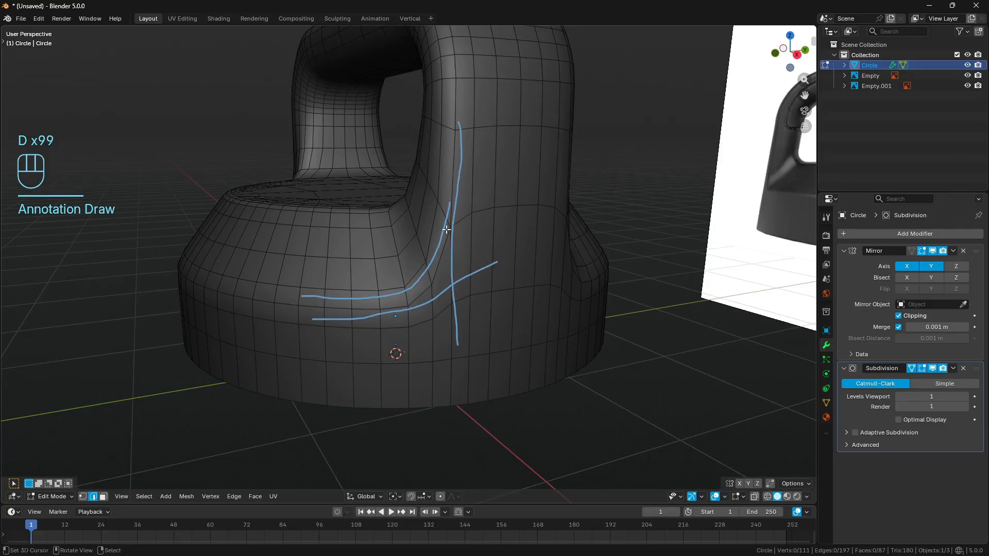
mouse_move(446, 229)
right_down()
mouse_move(442, 255)
mouse_move(453, 221)
mouse_move(432, 223)
mouse_move(421, 316)
right_up()
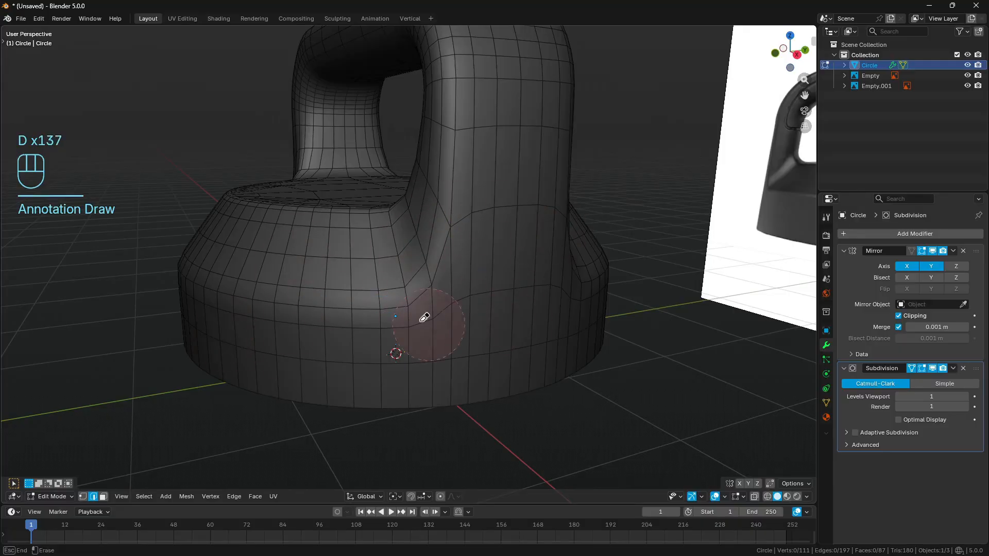
- Set the subdivision's viewport levels to 4, enable optimal display, and turn off its on-cage display
click(938, 395)
text(4)
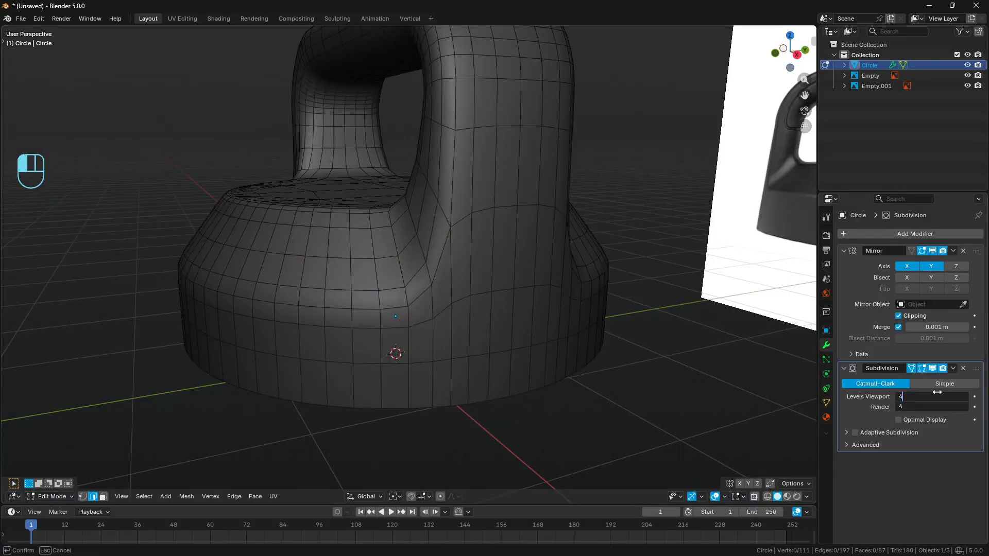
key(Return)
click(899, 420)
click(912, 369)
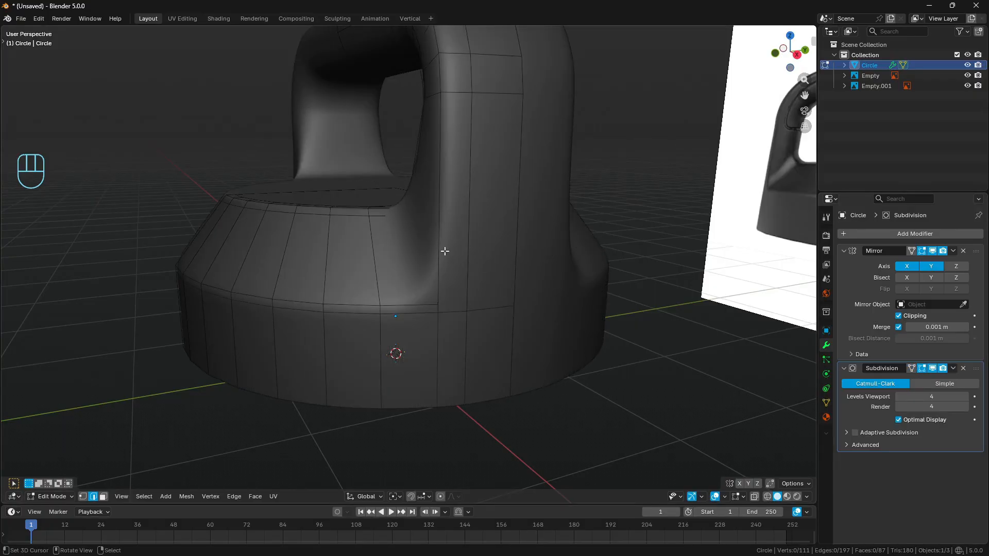
- Check the smoothed post-to-shoulder transition outside mesh editing and return to editing
middle_drag(449, 256, 496, 342)
key(Tab)
key(a)
key(a)
key(Tab)
scroll(447, 271, up, 3)
- Select the lengthwise edge run up the post's outer face and over the handle, and slide it toward the handle's near side edge
right_click(443, 258)
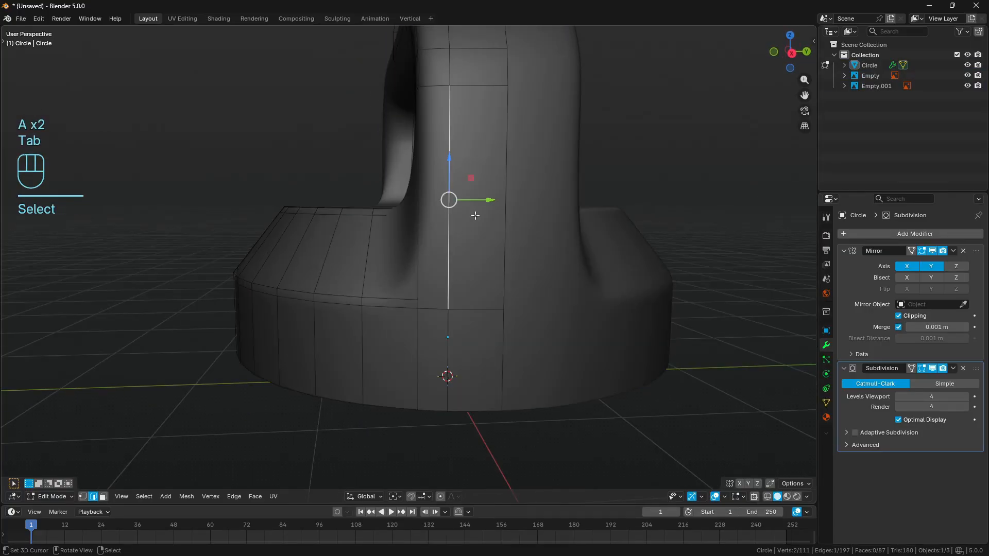
scroll(475, 214, down, 3)
middle_drag(474, 213, 450, 269)
scroll(448, 257, up, 2)
ctrl+right_click(433, 151)
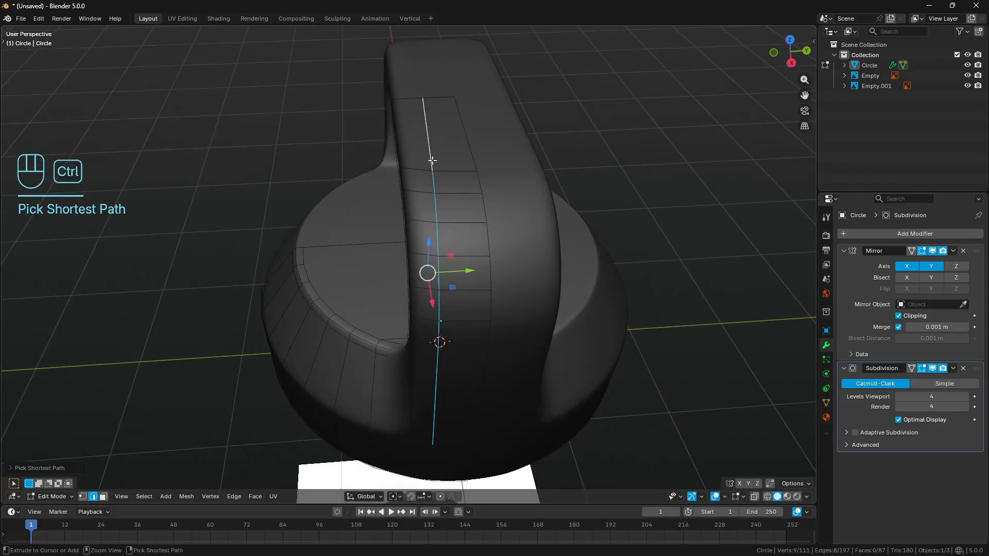
middle_drag(432, 151, 583, 330)
key(g)
key(g)
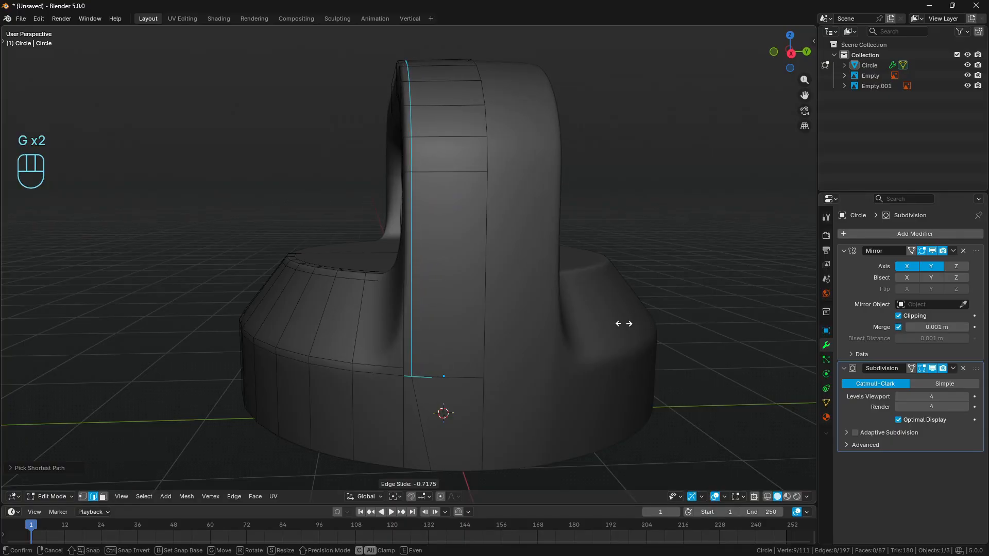
key(Return)
- Leave mesh editing and mark the shading around the post's lower corner with annotation strokes
middle_drag(624, 324, 561, 321)
key(a)
key(a)
key(Tab)
shift+middle_drag(477, 360, 526, 318)
key(d)
mouse_move(430, 219)
mouse_down()
mouse_move(407, 234)
mouse_move(411, 366)
mouse_move(457, 268)
mouse_move(435, 229)
mouse_up()
mouse_move(451, 242)
right_down()
mouse_move(446, 334)
mouse_move(464, 366)
mouse_move(425, 305)
right_up()
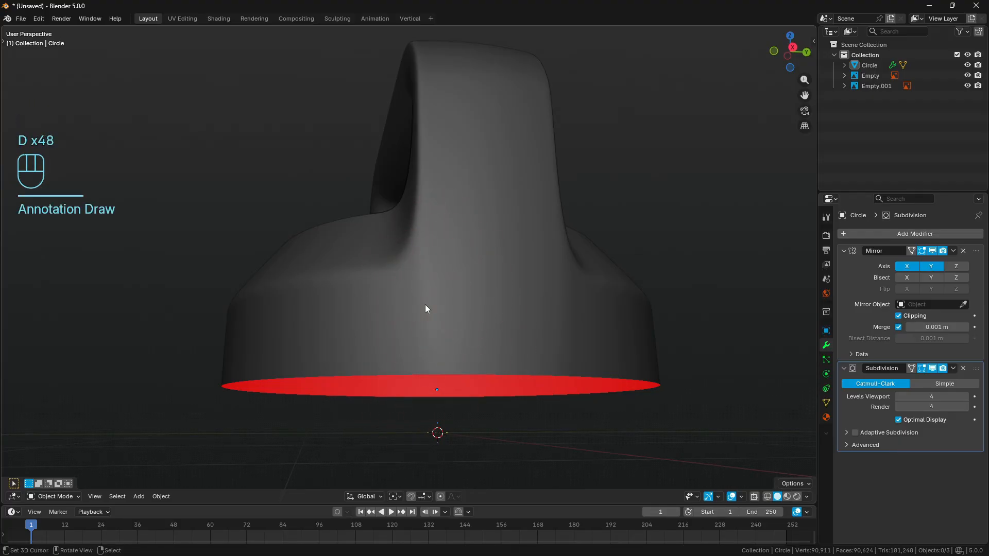
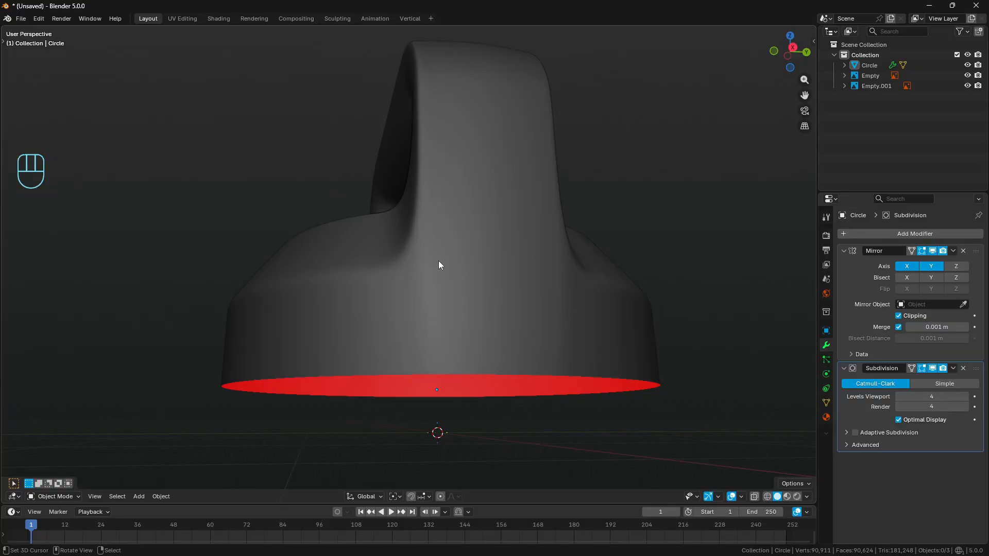
- Inspect the post's lower corner, enter mesh editing on the lid, and hide its subdivision in the viewport
middle_drag(405, 178, 543, 329)
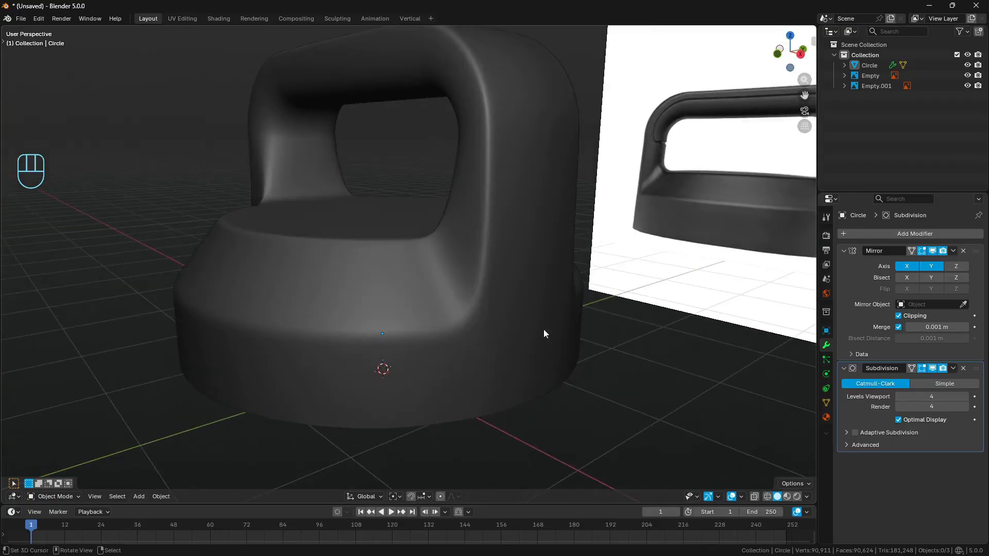
click(543, 329)
middle_drag(444, 292, 452, 317)
key(Tab)
click(933, 369)
scroll(518, 316, up, 3)
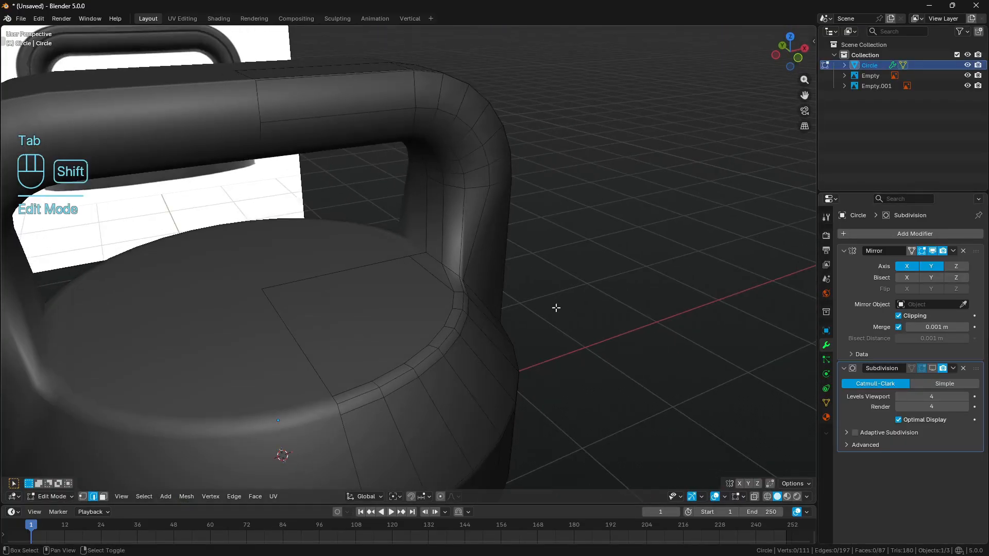
key(z)
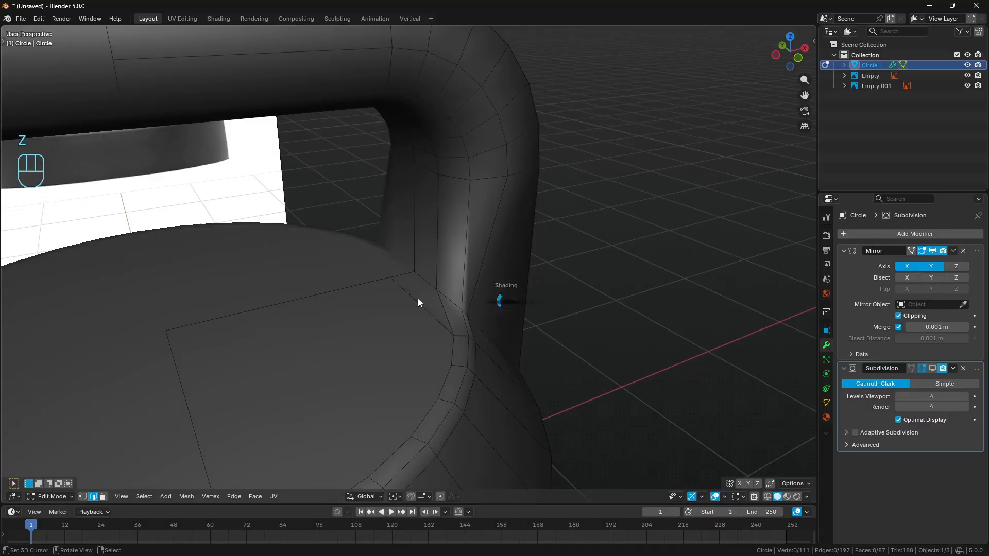
click(420, 302)
drag(395, 204, 571, 256)
mouse_move(643, 264)
middle_down()
mouse_move(551, 253)
mouse_move(548, 261)
middle_up()
key(z)
click(676, 252)
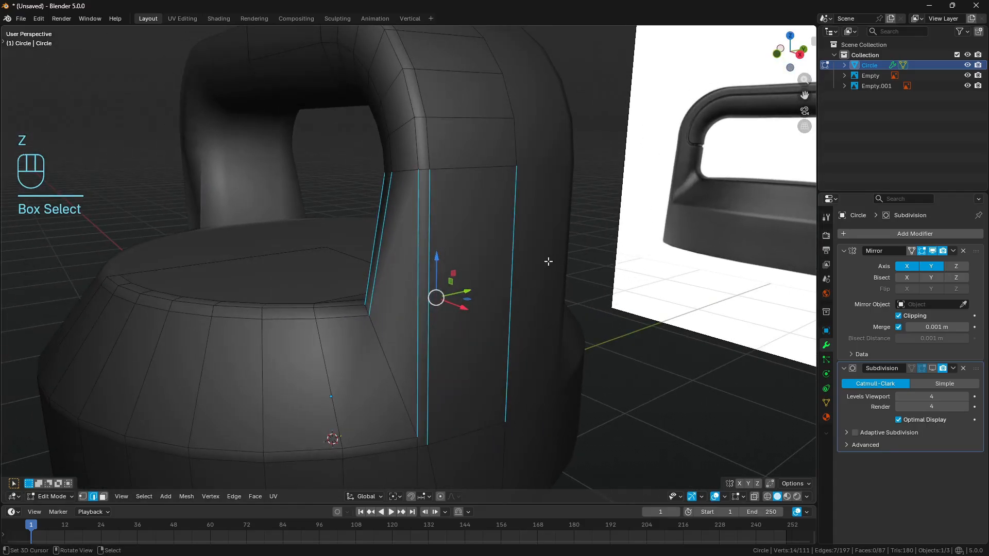
middle_drag(529, 299, 613, 264)
key(z)
click(521, 267)
key(a)
key(a)
- Subdivide the post's vertical edges between the handle bend and the shoulder with 2 cuts, and clear the selection
drag(390, 207, 598, 260)
key(z)
click(739, 269)
mouse_move(740, 269)
middle_down()
mouse_move(515, 265)
mouse_move(526, 282)
middle_up()
key(ctrl+r)
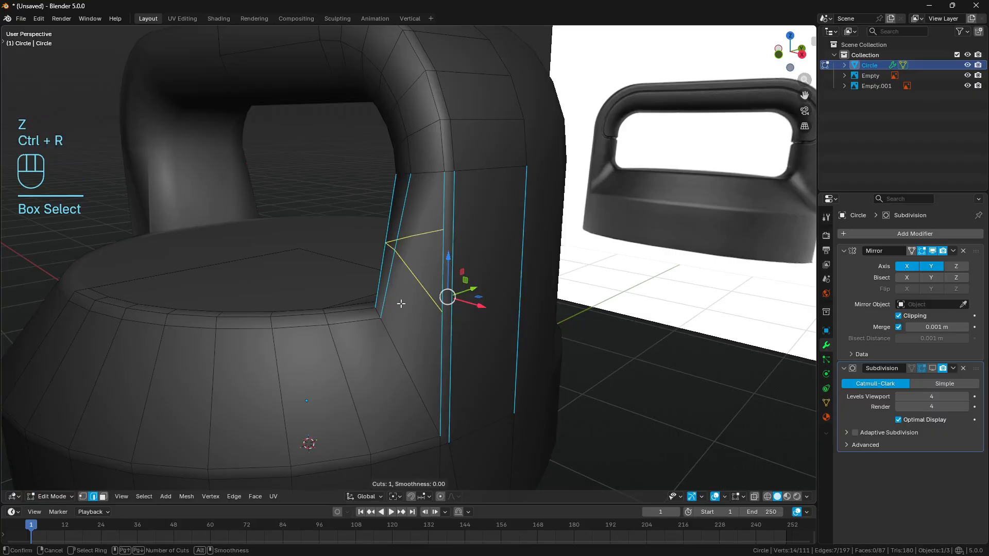
right_click(446, 321)
middle_drag(446, 322, 578, 302)
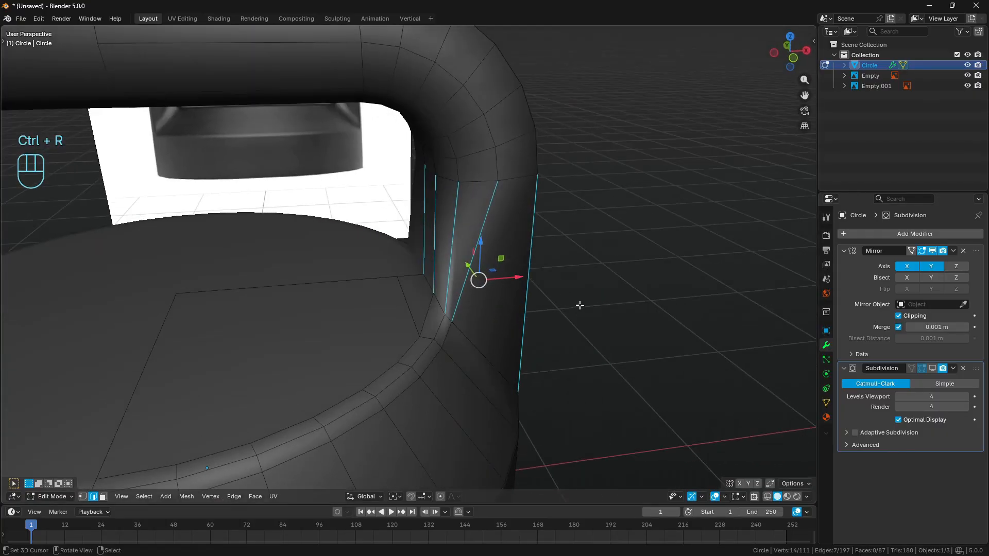
key(q)
mouse_move(592, 295)
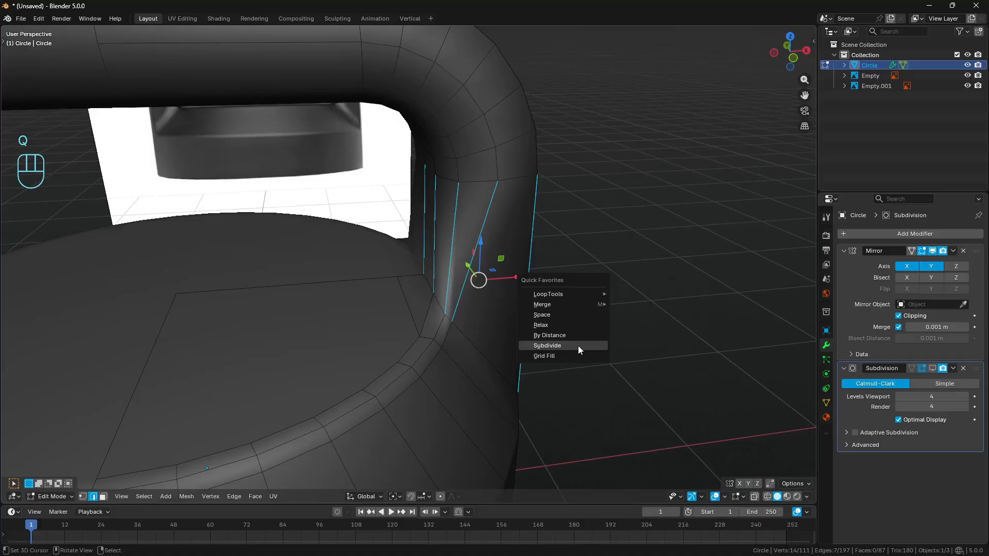
click(578, 345)
click(47, 467)
click(140, 398)
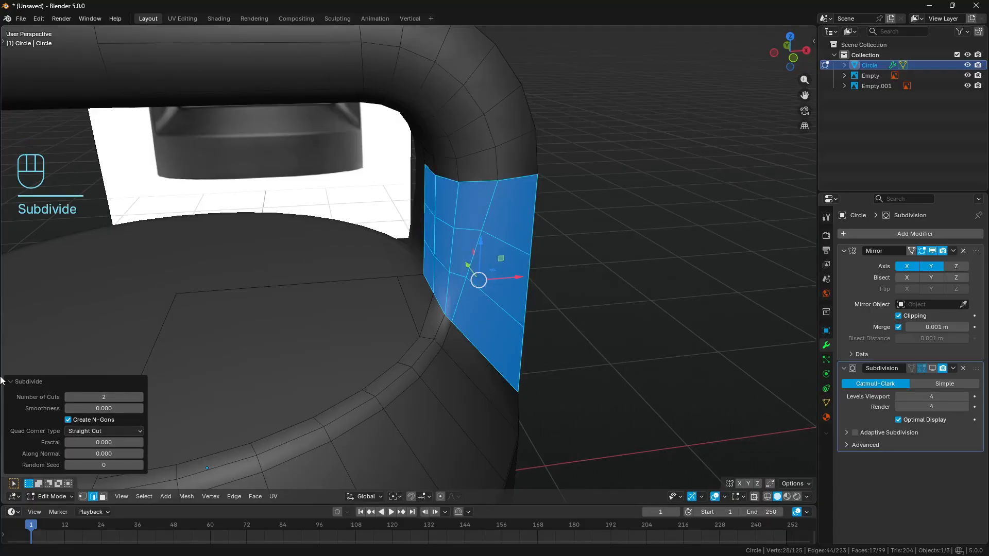
click(15, 380)
key(a)
key(a)
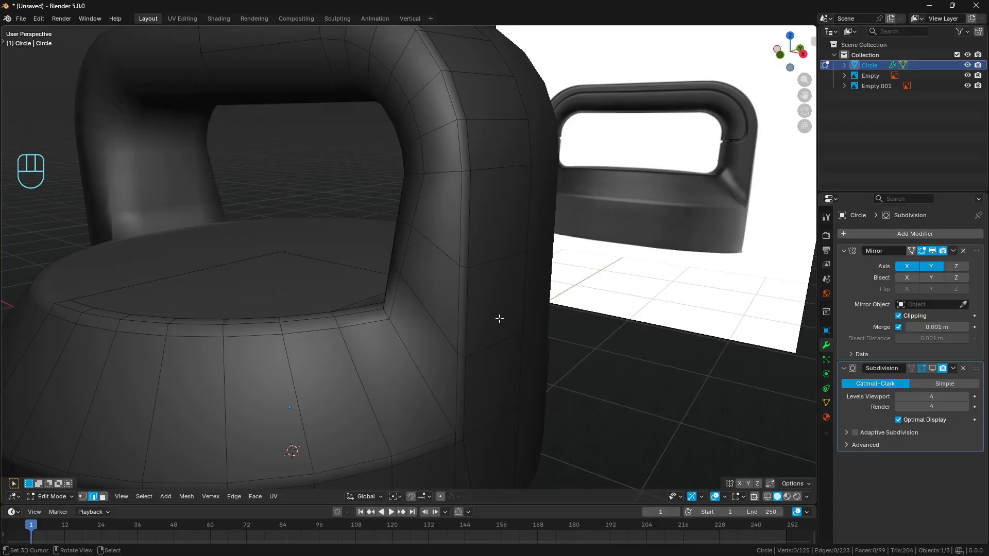
- Select the edge runs from the lid's top rim up the post's inner side and relax them with LoopTools Relax
middle_drag(495, 327, 436, 287)
click(409, 271)
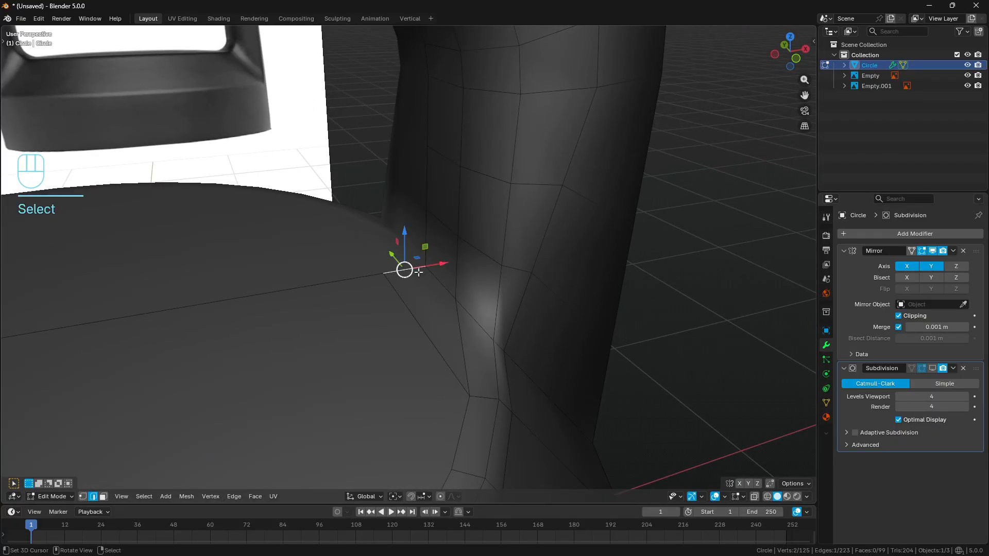
ctrl+click(430, 200)
ctrl+click(458, 208)
ctrl+click(460, 331)
shift+right_click(495, 354)
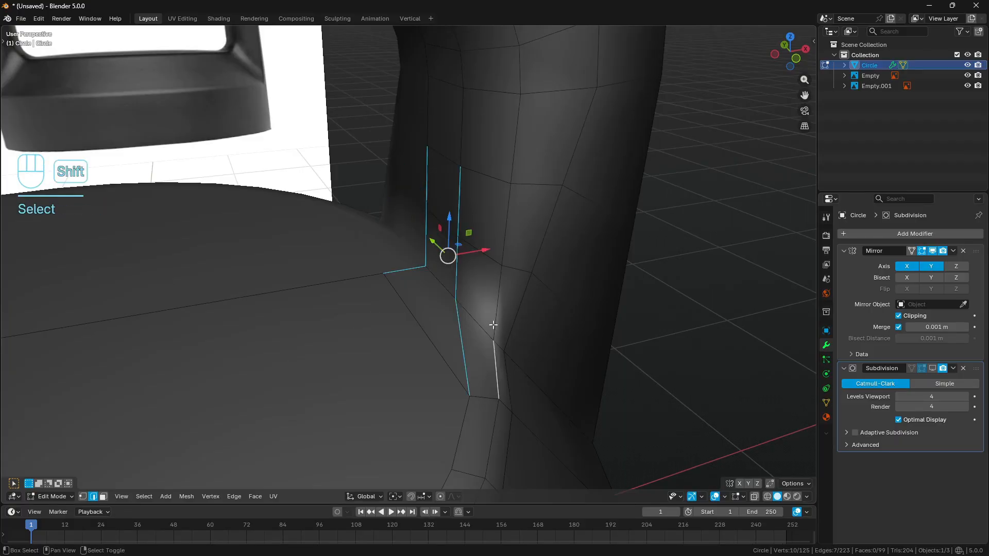
ctrl+right_click(503, 235)
shift+middle_drag(455, 211, 456, 199)
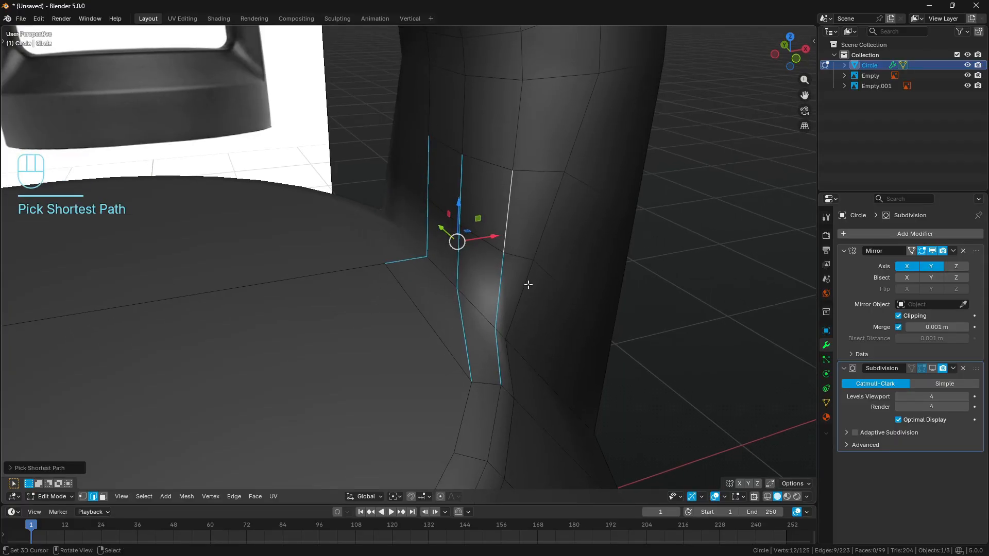
middle_drag(528, 284, 567, 278)
key(q)
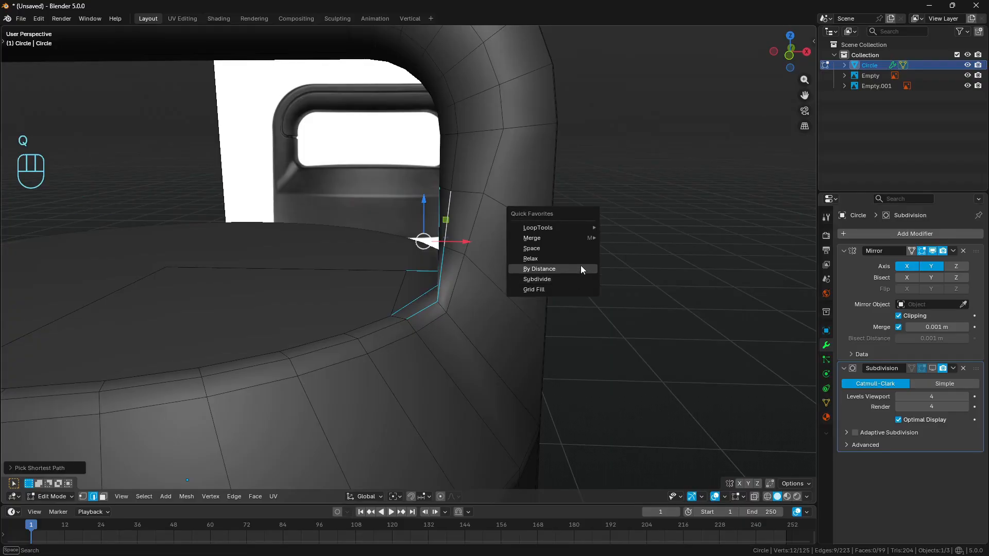
click(579, 260)
- Mark the inner handle corner's curve on the unsmoothed mesh in front view with annotation strokes
key(KP_1)
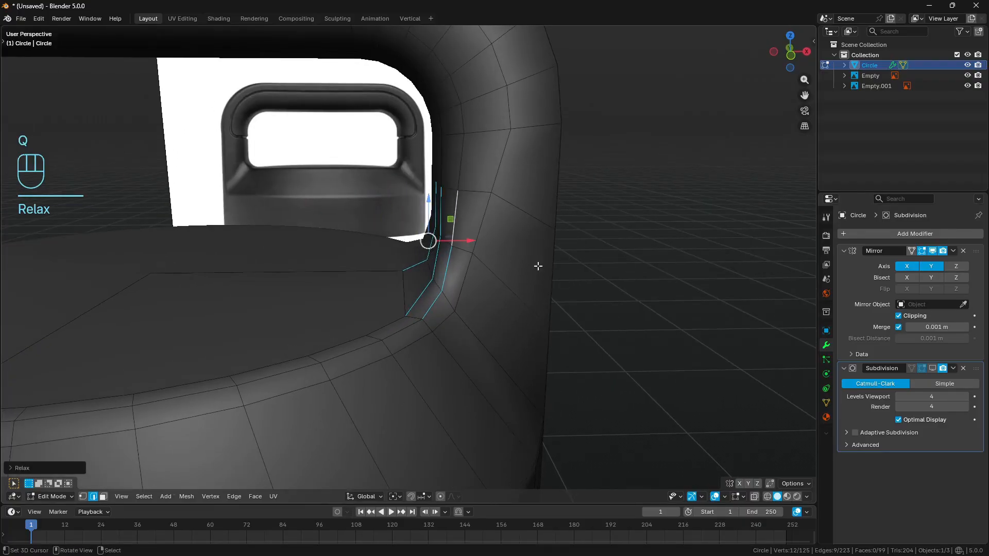
key(a)
key(a)
key(d)
mouse_move(446, 195)
mouse_down()
mouse_move(437, 254)
mouse_move(393, 282)
mouse_up()
mouse_move(459, 187)
right_down()
mouse_move(426, 283)
mouse_move(382, 293)
right_up()
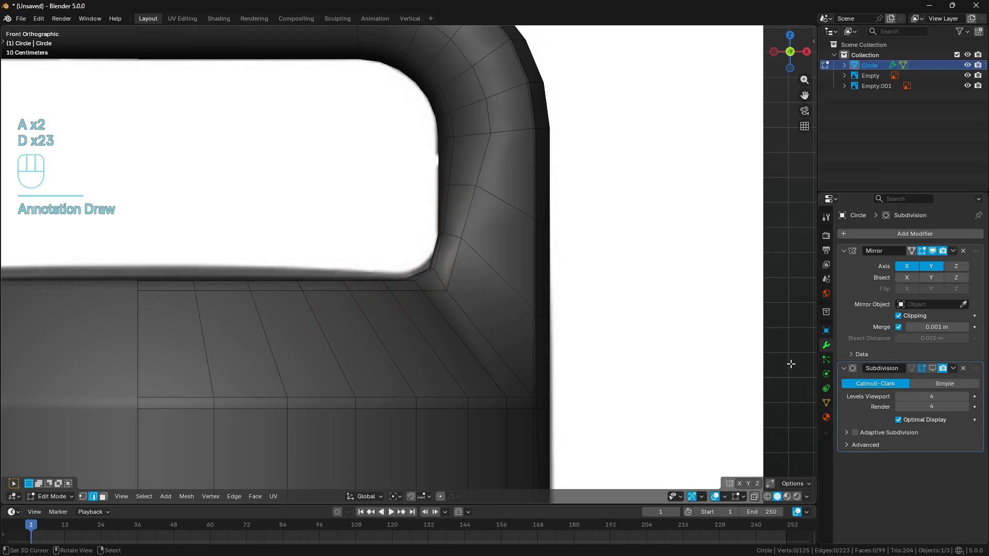
- Show the subdivision, leave mesh editing, and trace the smoothed inner handle corner in front view with annotation strokes
click(932, 369)
key(a)
key(a)
key(Tab)
key(a)
key(a)
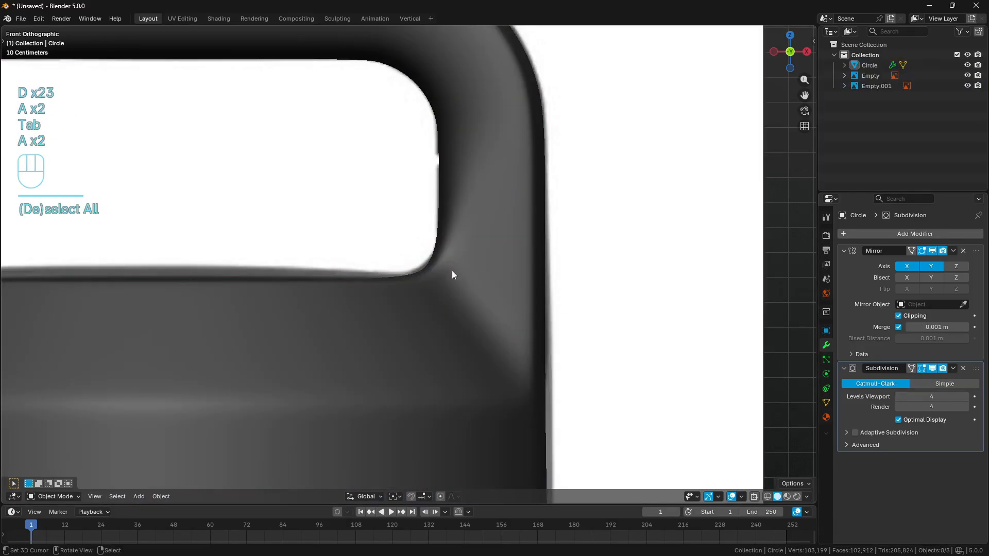
key(d)
drag(443, 192, 438, 229)
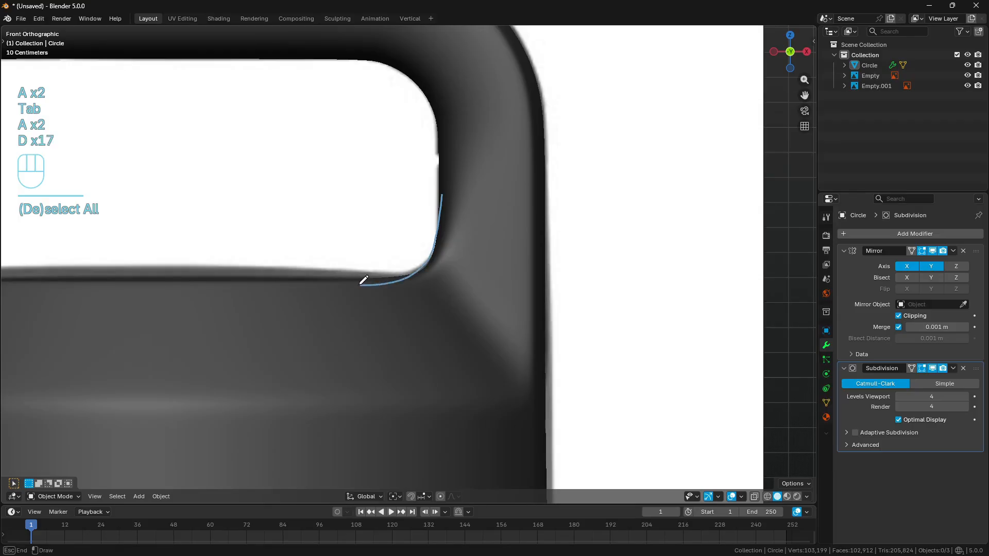
right_drag(446, 168, 273, 311)
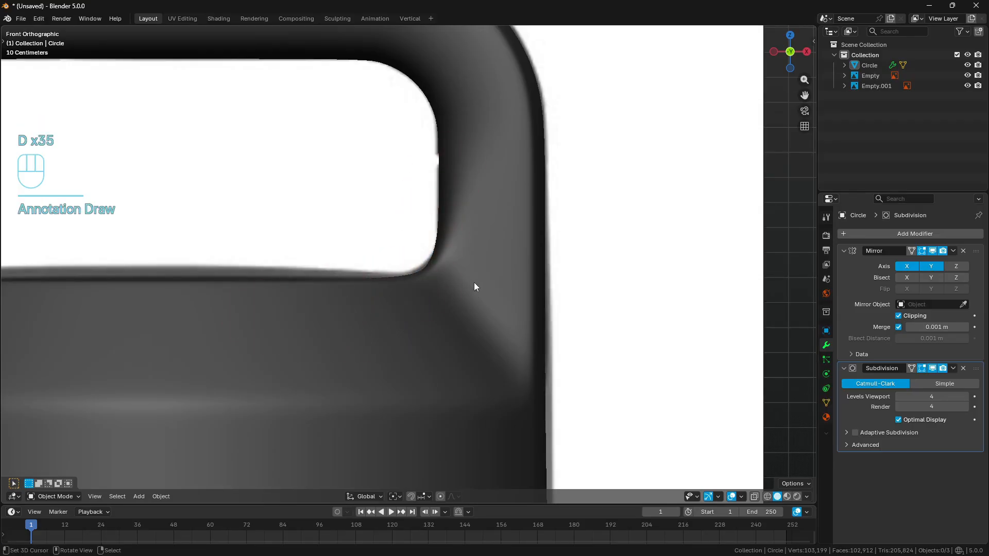
middle_drag(473, 287, 495, 309)
- Trace the smoothed curve from the lid's top into the post in right view with annotation strokes
key(KP_3)
shift+middle_drag(434, 279, 523, 295)
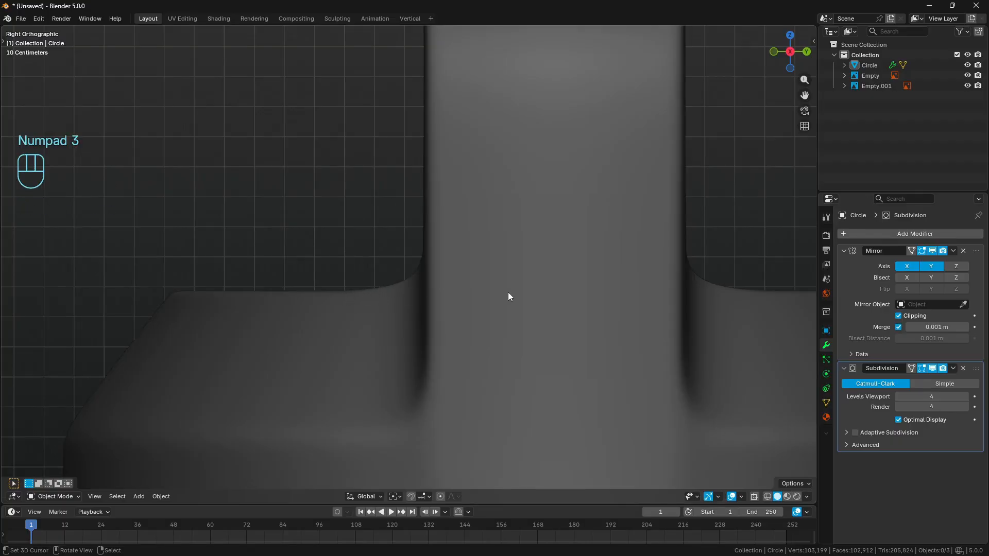
scroll(567, 302, down, 8)
scroll(515, 304, up, 8)
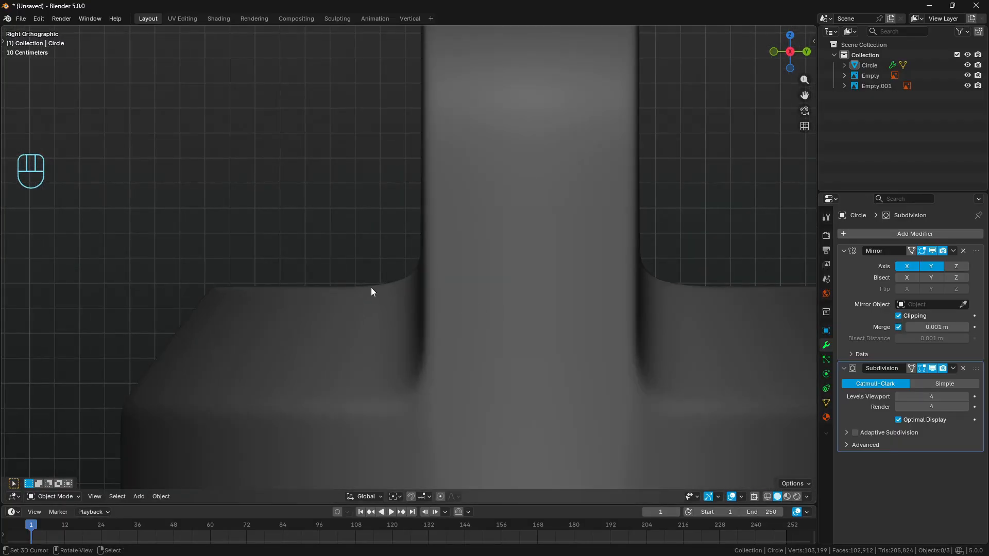
drag(355, 287, 392, 281)
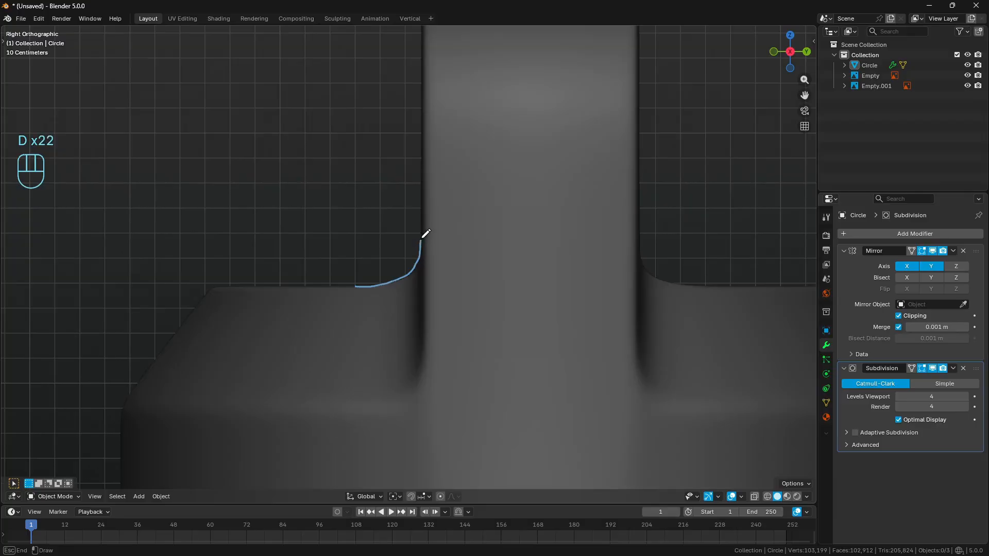
drag(422, 238, 422, 217)
right_drag(419, 199, 372, 297)
mouse_move(358, 286)
mouse_down()
mouse_move(396, 283)
mouse_move(428, 242)
mouse_move(431, 169)
mouse_up()
mouse_move(430, 170)
right_down()
mouse_move(398, 304)
mouse_move(429, 238)
right_up()
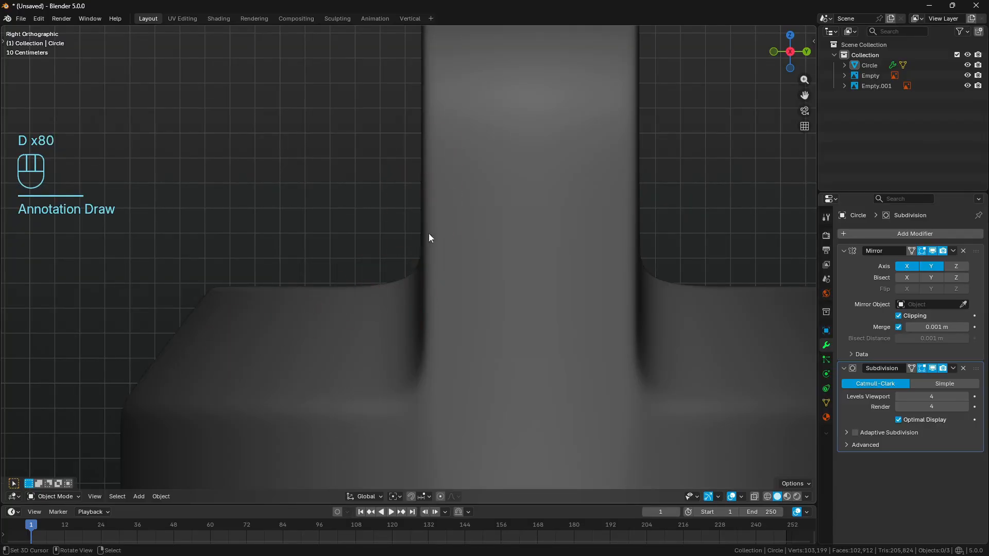
- Return to mesh editing with the subdivision hidden and select the two vertices at the post's inner base corner
click(933, 369)
key(Tab)
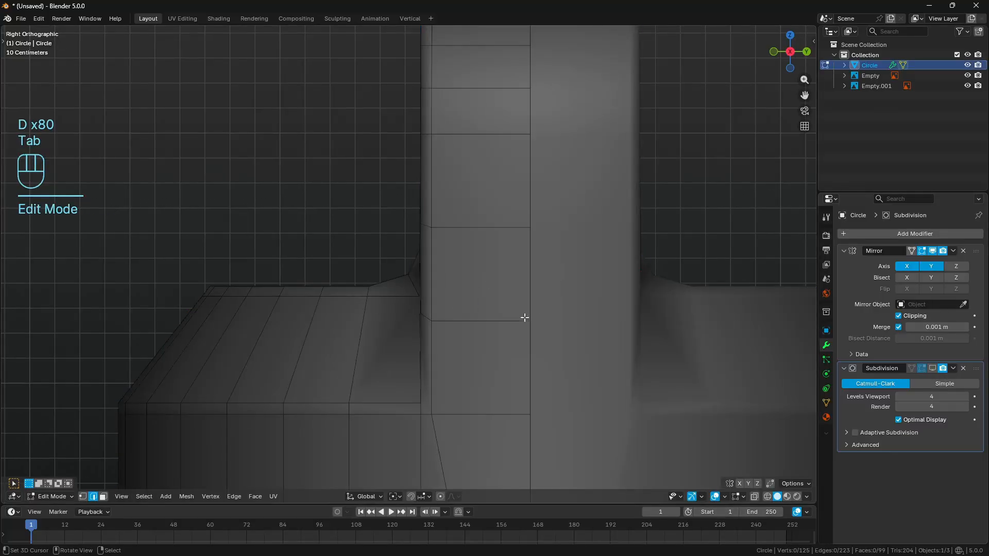
middle_drag(525, 318, 545, 342)
scroll(546, 343, up, 2)
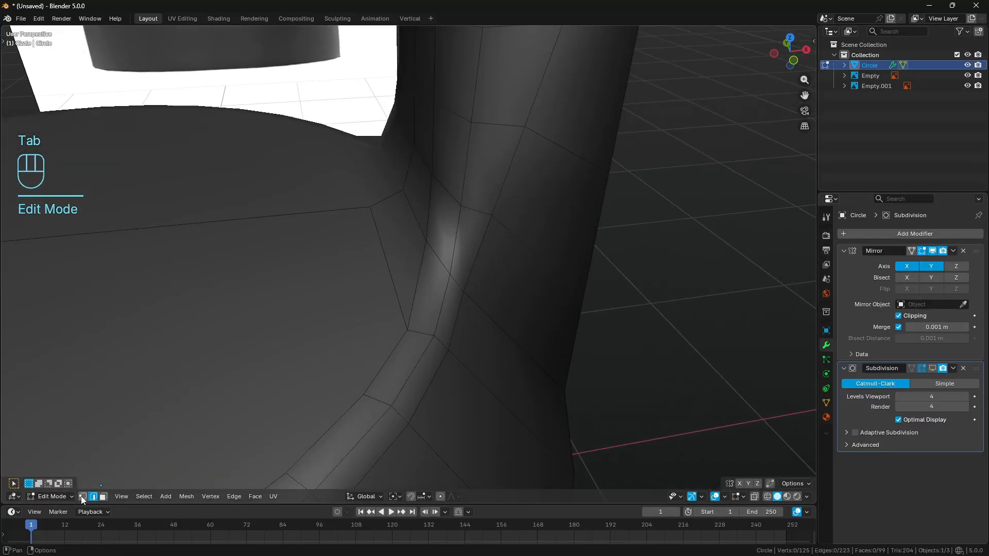
click(82, 497)
click(425, 238)
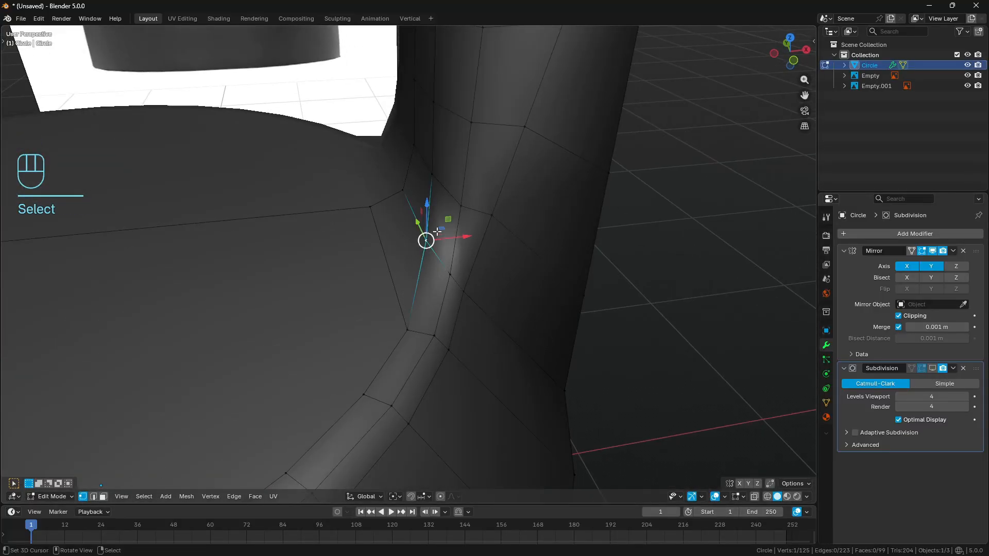
shift+click(450, 274)
middle_drag(450, 274, 432, 294)
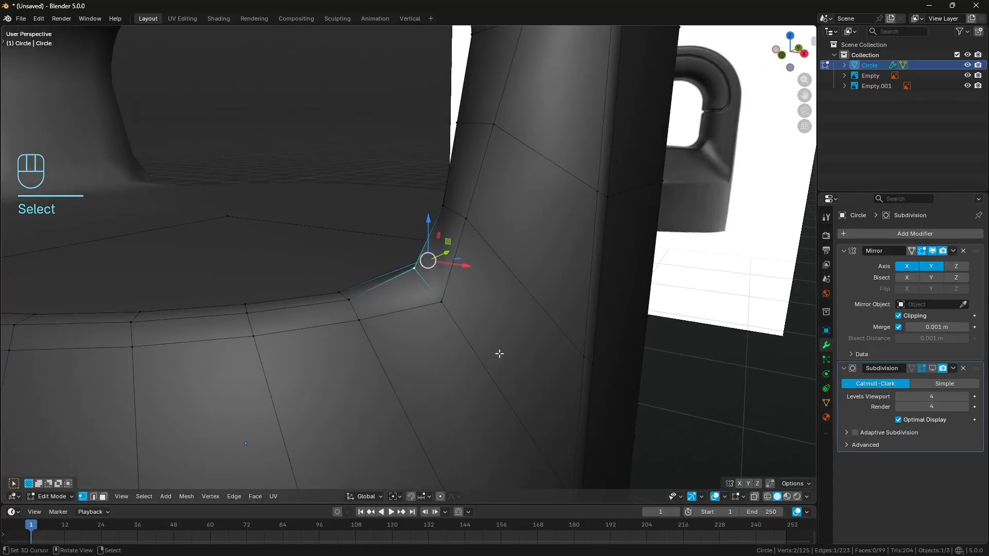
- Set the snap base to Active and the snap target to Vertex
click(420, 498)
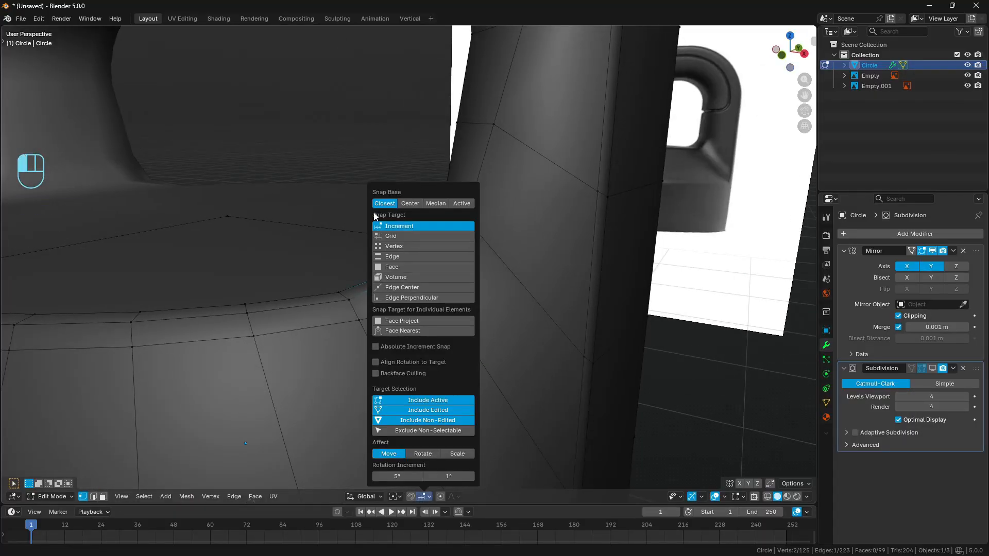
click(462, 204)
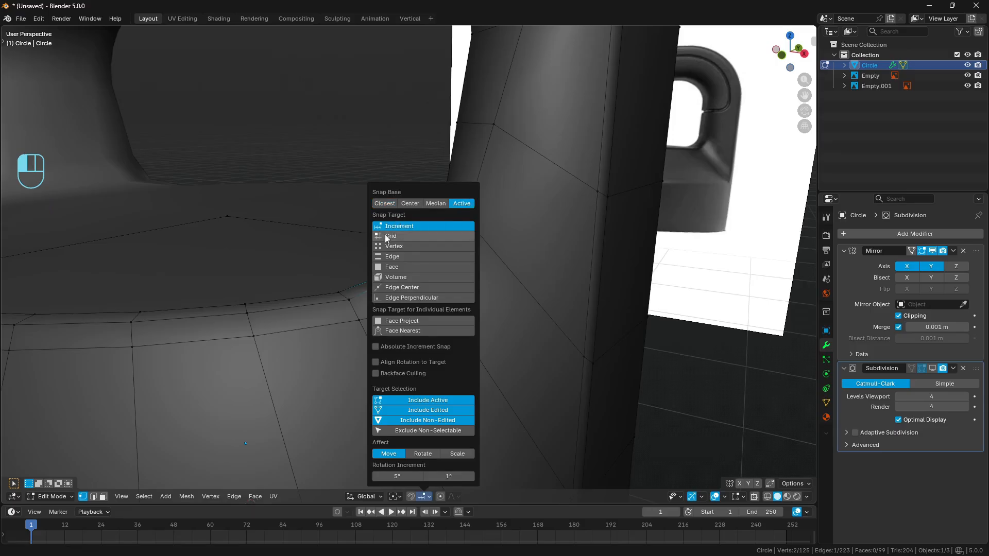
click(418, 246)
middle_drag(418, 247, 387, 195)
- Move the two base corner vertices along the global Y axis, snapping to the post vertex directly above, and clear the selection
key(g)
key(y)
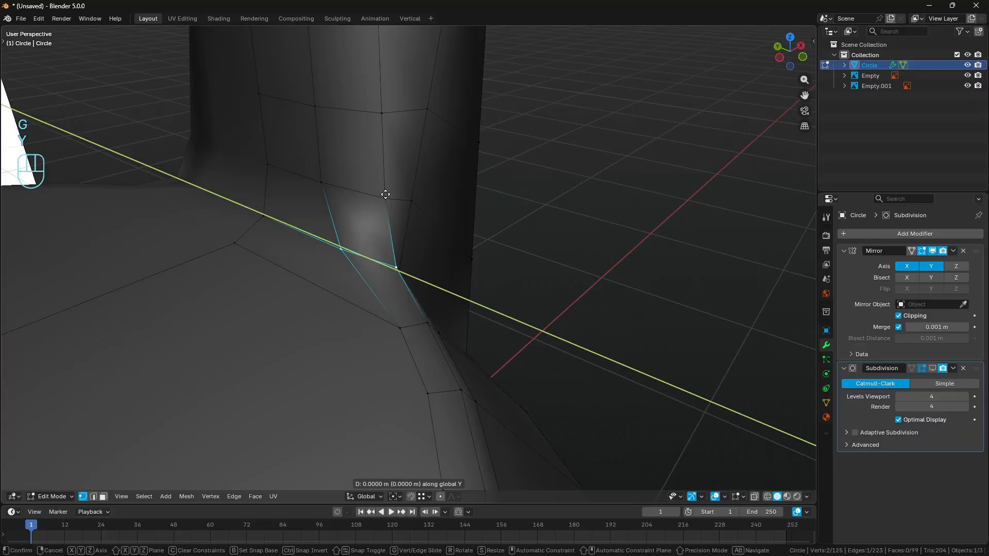
key(ctrl)
key(ctrl+Return)
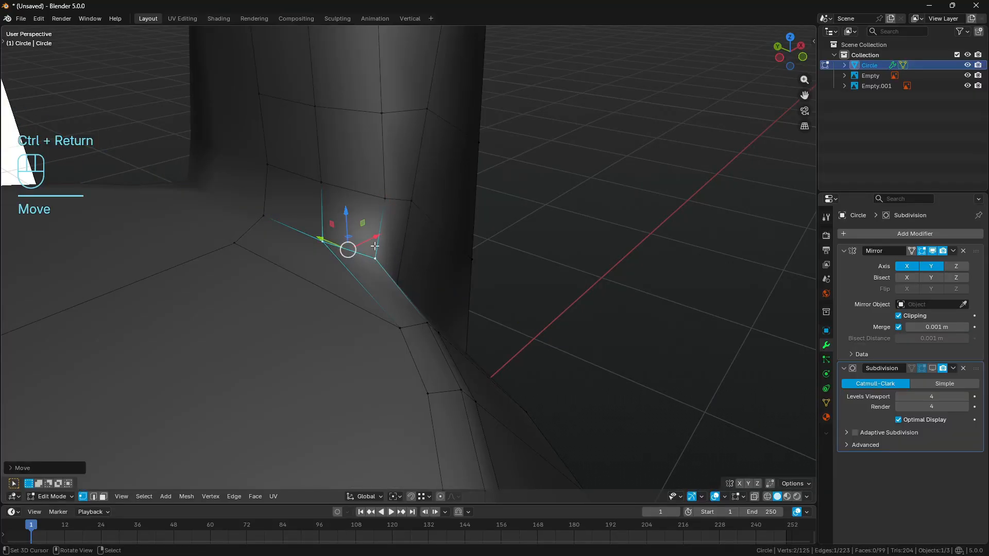
middle_drag(349, 267, 325, 222)
click(373, 201)
key(a)
key(a)
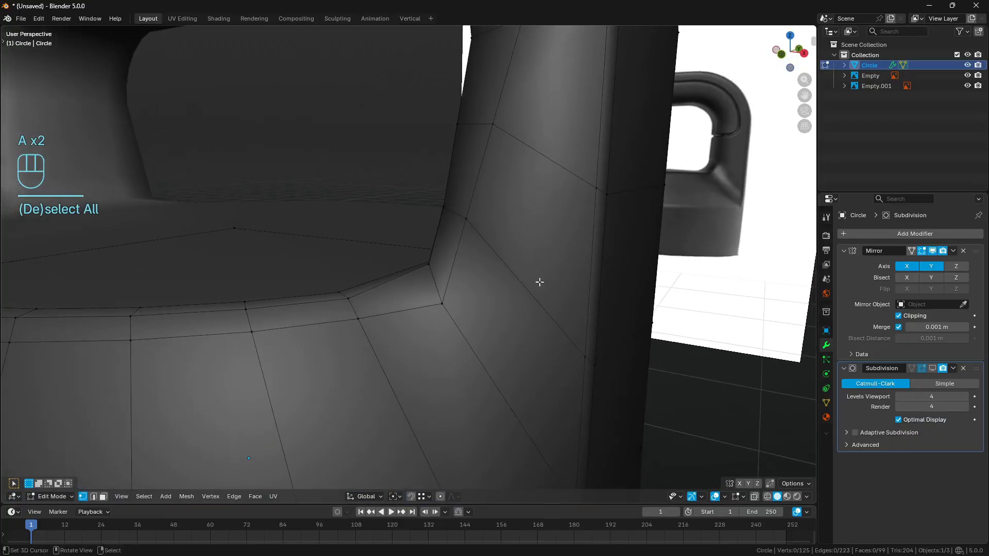
- Show the subdivision outside mesh editing in right view and trace the post-to-lid transition with annotation strokes
click(933, 368)
key(KP_3)
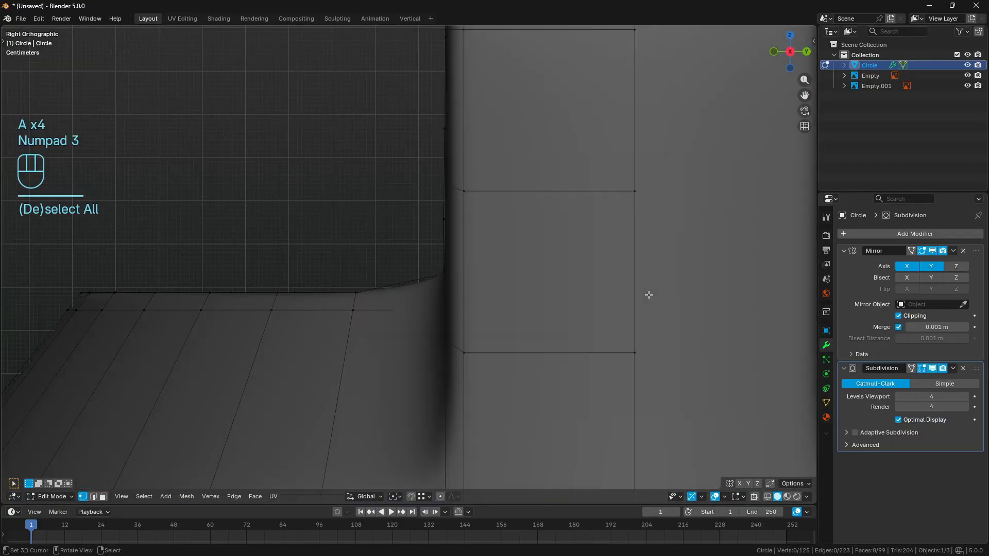
key(a)
key(a)
key(Tab)
key(a)
key(a)
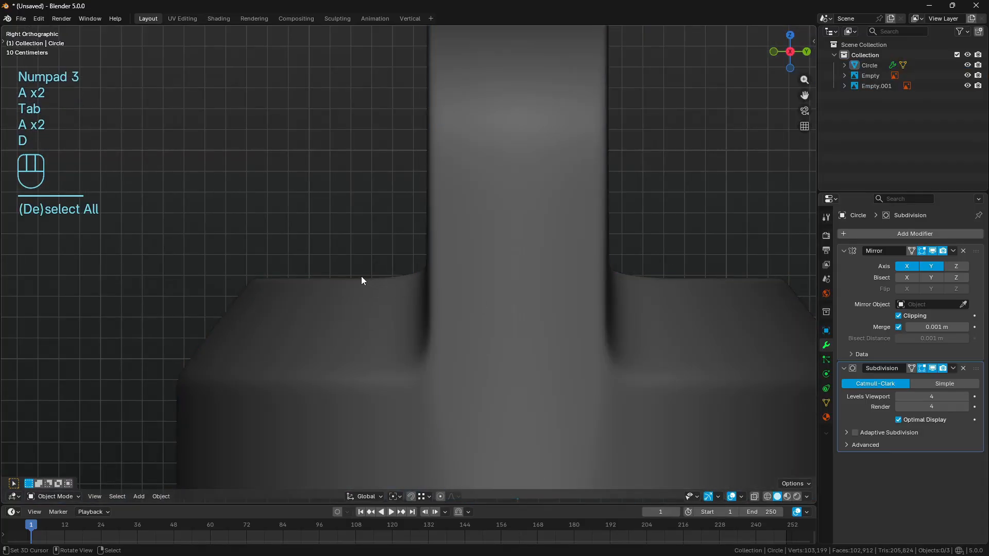
mouse_move(364, 278)
mouse_down()
mouse_move(409, 275)
mouse_move(431, 239)
mouse_up()
mouse_move(431, 239)
right_down()
mouse_move(439, 256)
mouse_move(415, 277)
right_up()
- Undo the recent changes back to before the two base corner vertices were moved along Y
key(ctrl+z)
key(ctrl+z)
key(ctrl+z)
key(ctrl+z)
key(ctrl+z)
key(ctrl+z)
key(ctrl+z)
key(ctrl+z)
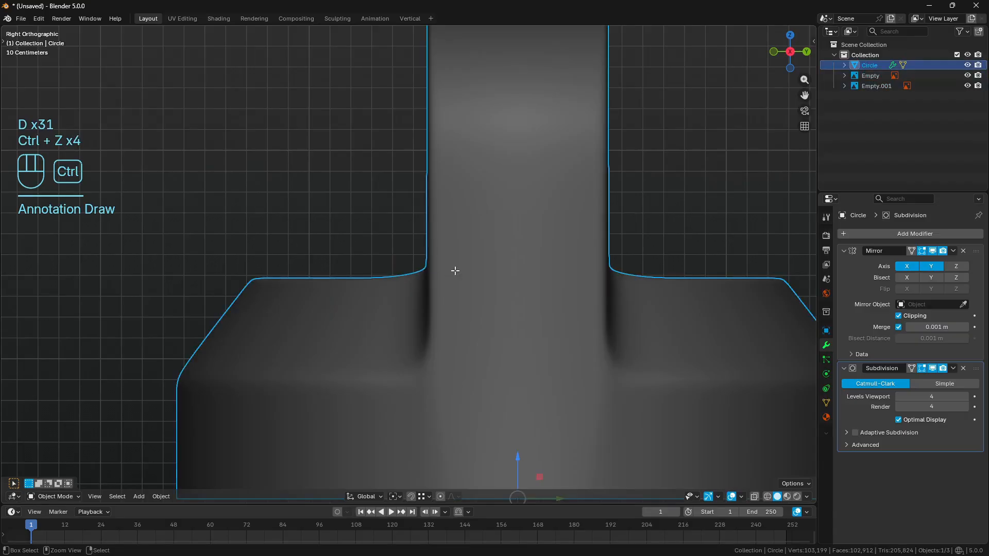
key(ctrl+z)
key(ctrl+z)
key(ctrl+z)
key(ctrl+z)
key(ctrl+z)
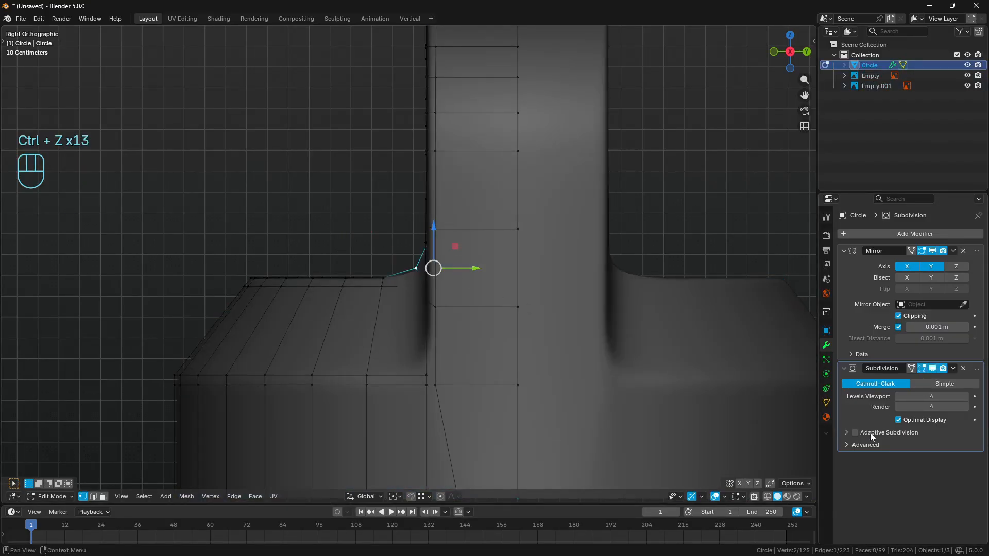
- Redo the last undone change, comparing the post-to-lid shading before and after it with overlays hidden, and clear the selection
click(715, 496)
key(ctrl+shift+z)
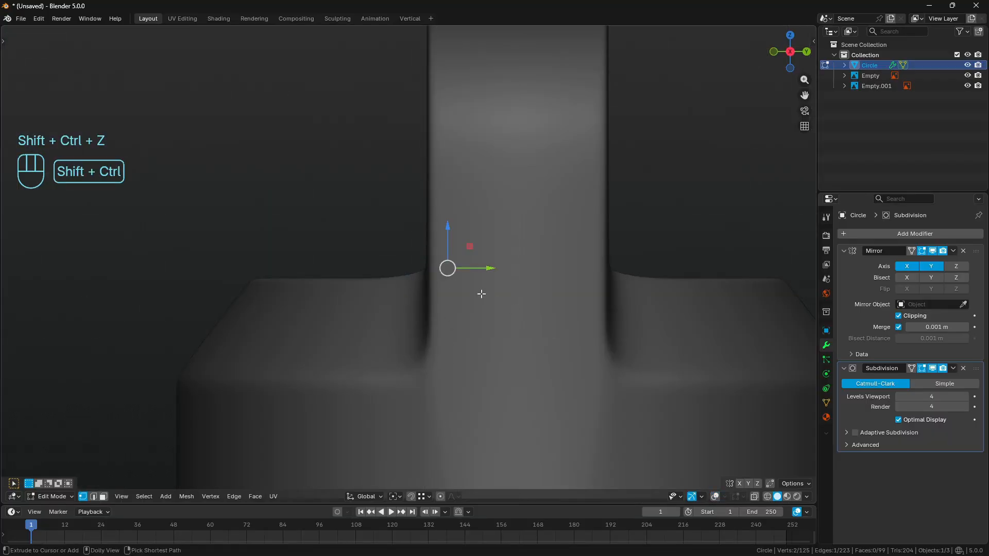
key(ctrl+z)
key(ctrl+shift+z)
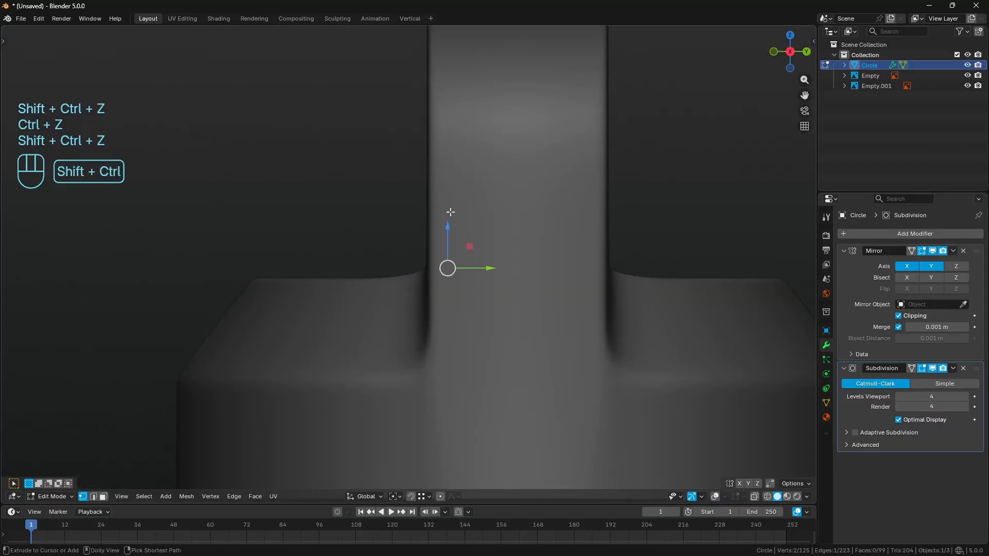
click(715, 497)
key(a)
middle_drag(536, 301, 605, 343)
key(a)
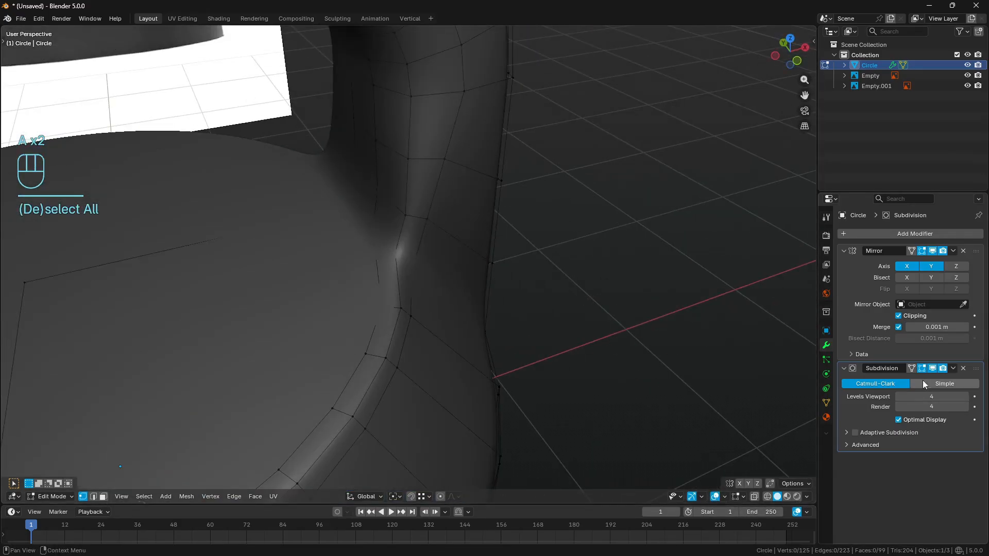
- Turn off the subdivision's viewport display and trace the post's vertical corner edges above the lid with temporary annotation strokes
click(933, 368)
middle_drag(365, 223, 430, 204)
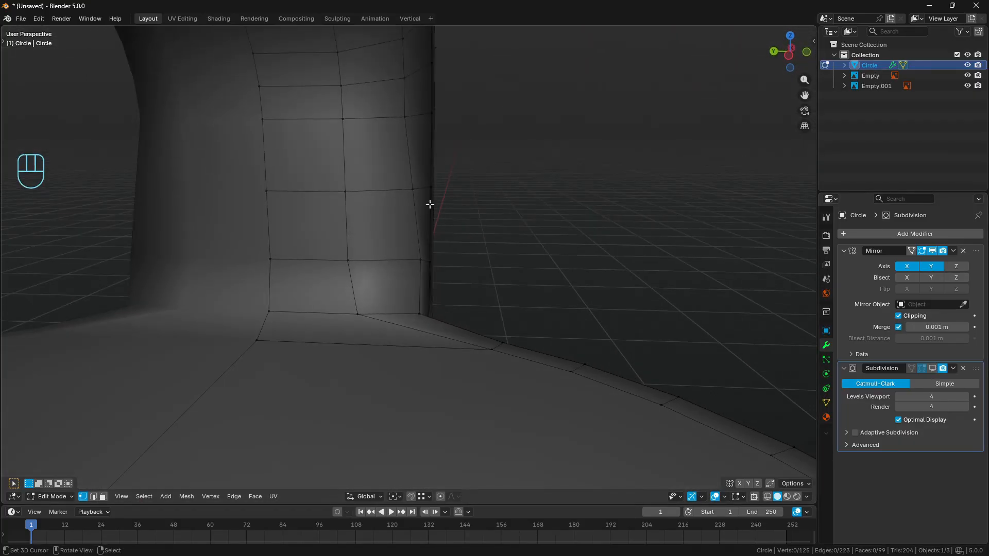
mouse_move(406, 114)
mouse_down()
mouse_move(423, 236)
mouse_move(423, 317)
mouse_up()
right_drag(423, 316, 392, 109)
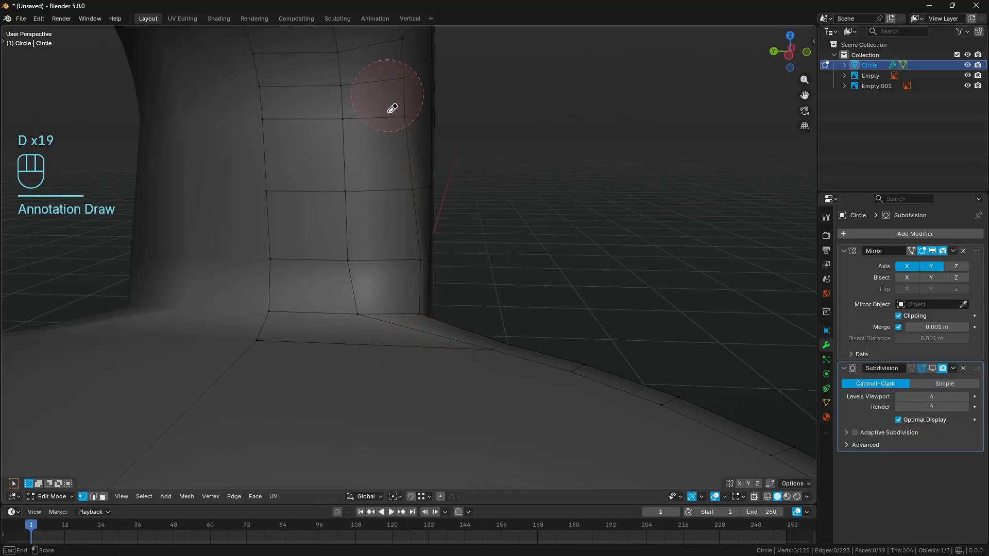
- Try relaxing the three-edge vertical path at the post's corner above the lid, and undo it
click(93, 497)
click(406, 154)
ctrl+click(665, 255)
key(q)
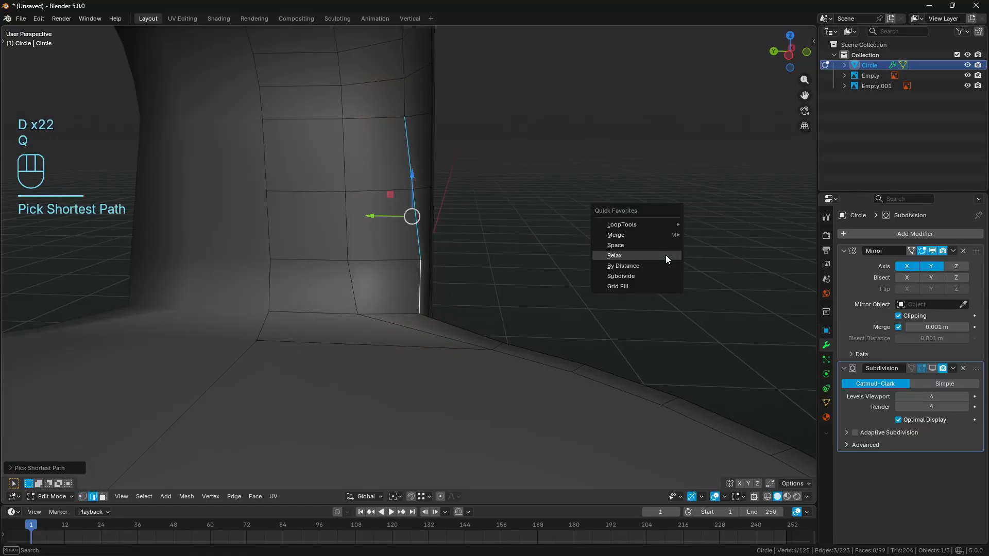
click(665, 255)
key(a)
key(a)
mouse_move(666, 255)
middle_down()
mouse_move(518, 236)
mouse_move(665, 254)
middle_up()
key(ctrl+z)
key(ctrl+z)
key(ctrl+z)
- Move the corner vertex one row above the post's base slightly inward along the Y axis and clear the selection
click(422, 263)
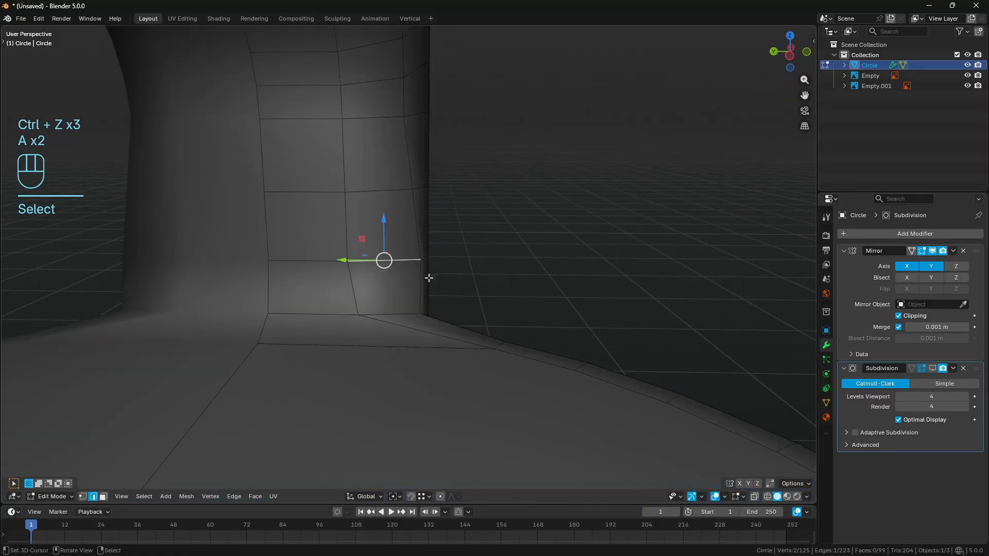
key(1)
key(a)
key(a)
click(411, 263)
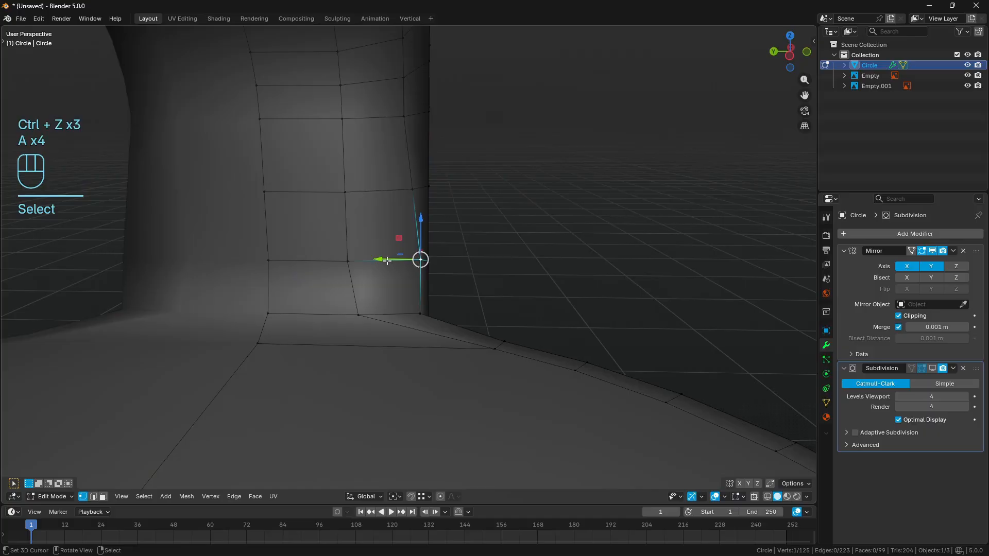
drag(386, 262, 381, 261)
key(a)
key(a)
- Relax the vertical vertex path along the post's corner down to its base and clear the selection
right_click(400, 119)
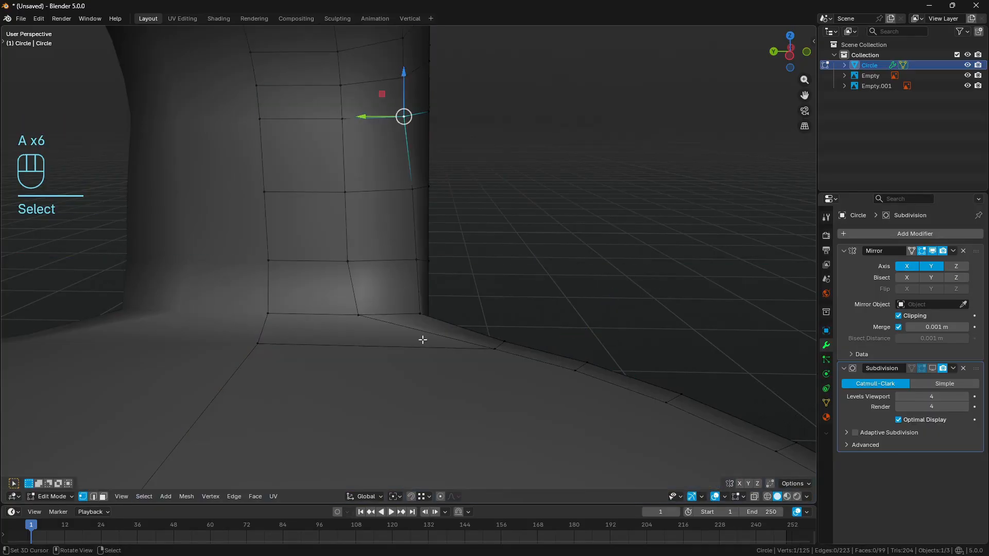
ctrl+right_click(422, 319)
key(q)
click(650, 290)
key(a)
key(a)
- In front wireframe view, add a lengthwise edge loop along the handle and down the post near the reference seam
middle_drag(565, 261, 503, 267)
scroll(466, 190, down, 5)
key(a)
key(a)
scroll(504, 267, up, 3)
key(KP_1)
key(z)
scroll(480, 285, up, 2)
shift+middle_drag(458, 150, 484, 286)
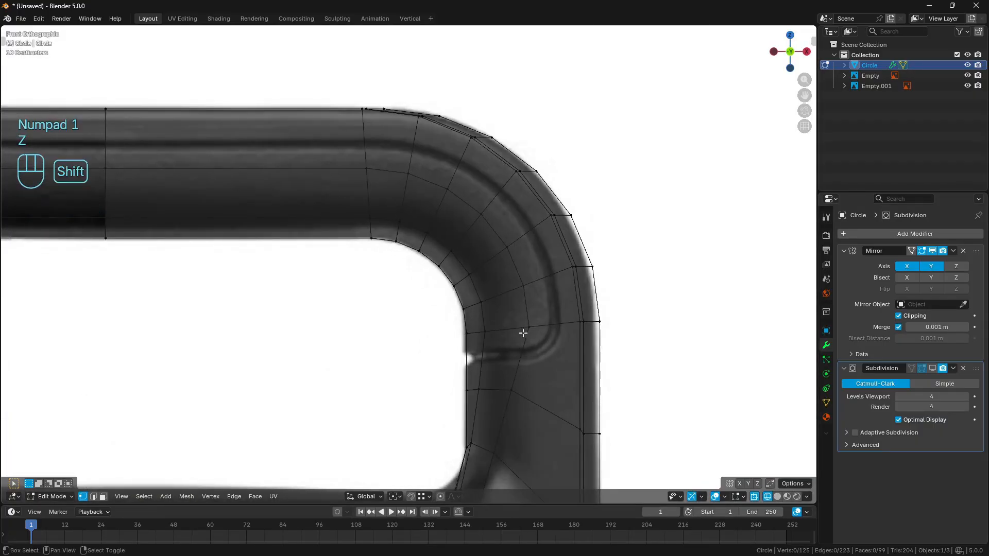
shift+middle_drag(523, 327, 565, 269)
key(ctrl+r)
click(552, 268)
key(Return)
scroll(563, 311, down, 3)
scroll(563, 243, up, 4)
key(a)
key(a)
- Trace the intended horizontal seam cut across the post with annotation strokes and erase them
shift+middle_drag(548, 230, 517, 253)
key(d)
drag(564, 217, 464, 234)
right_drag(464, 234, 621, 231)
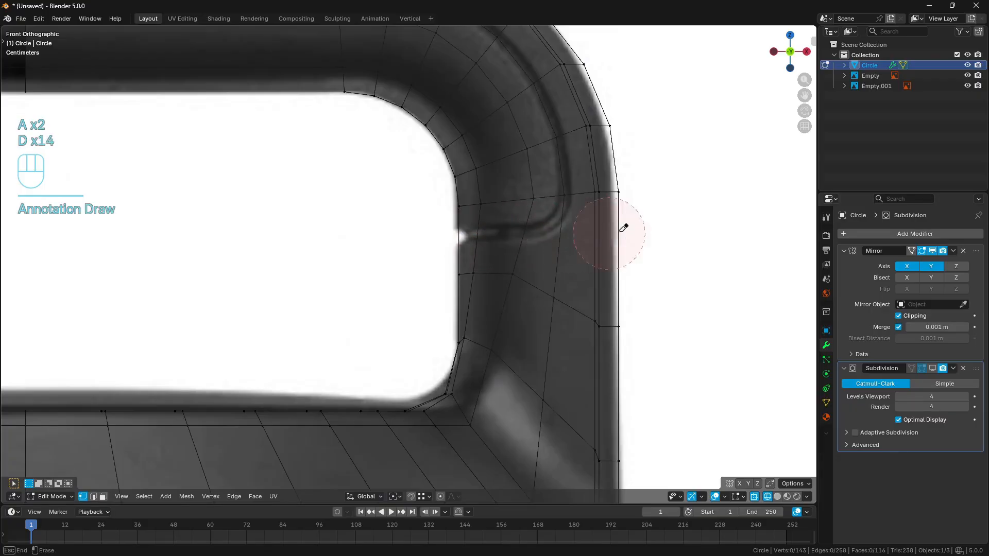
- Knife a straight horizontal cut across the post at the seam, with angle constraint and cut-through on, and clear the selection
scroll(559, 247, up, 1)
key(k)
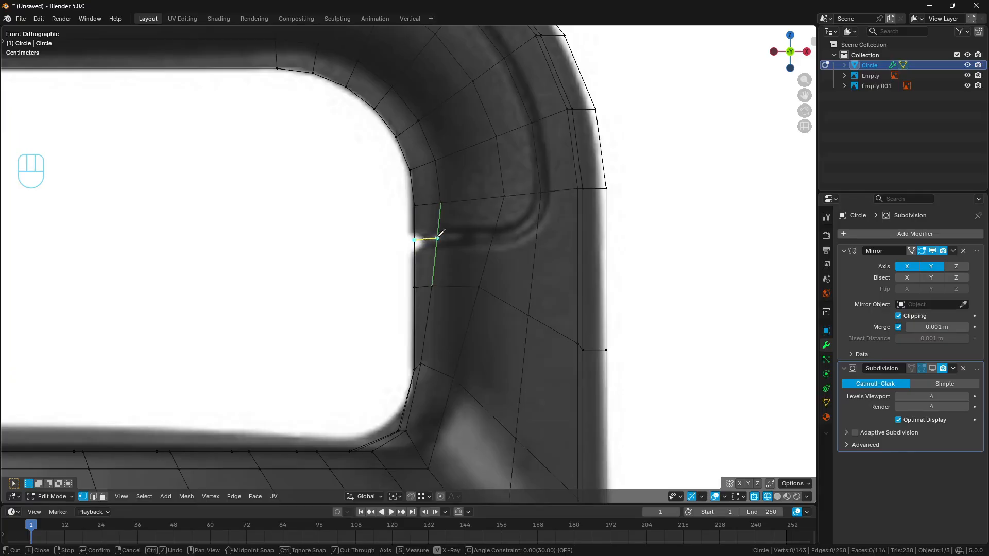
key(c)
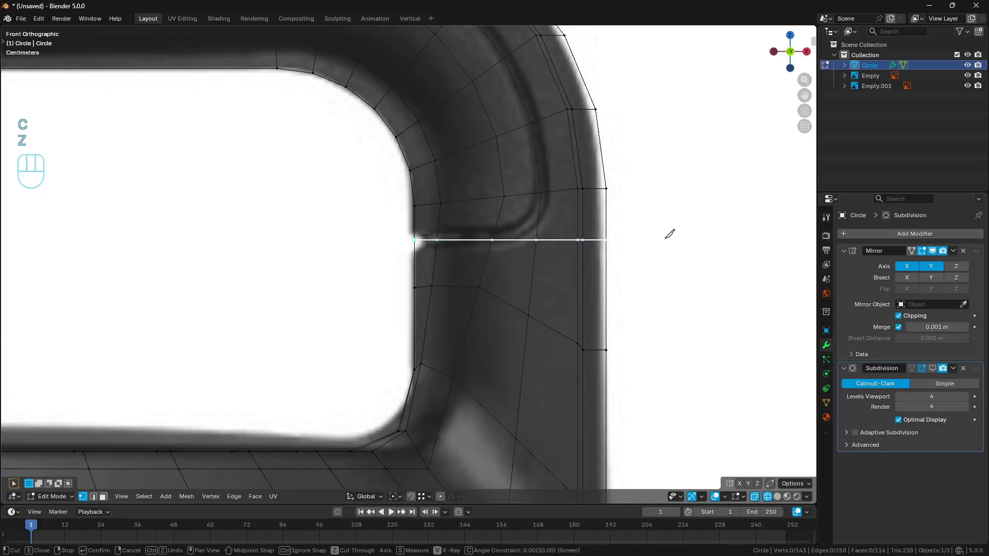
key(Return)
middle_drag(559, 250, 351, 250)
key(a)
key(a)
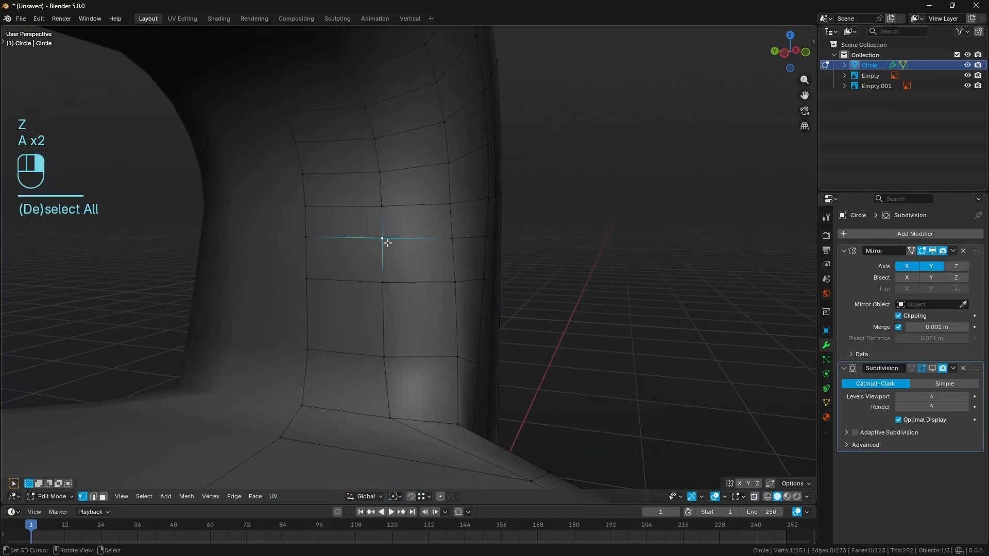
- Dissolve the knife-cut edge nearest the centreline on the post's inner face
click(344, 237)
key(a)
key(a)
middle_drag(416, 238, 399, 242)
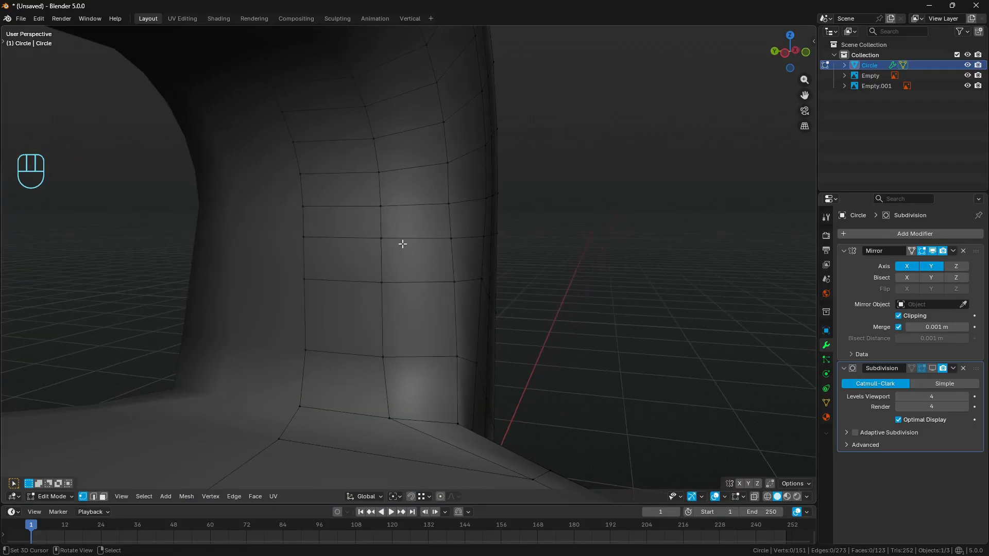
click(94, 497)
click(328, 238)
key(ctrl+x)
key(a)
key(a)
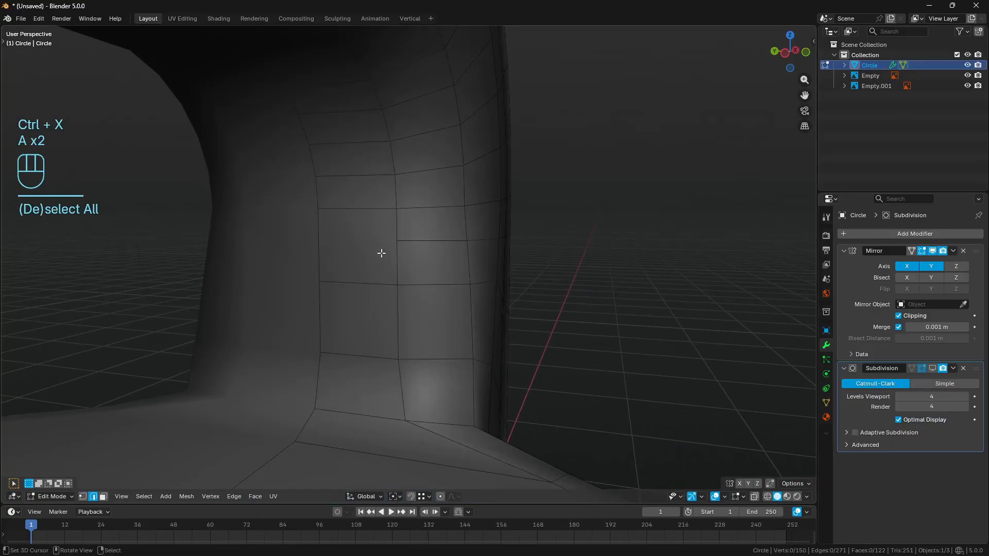
- Knife a new edge across the post's inner face, from the remaining cut's end vertex to the centreline edge
shift+middle_drag(382, 252, 490, 254)
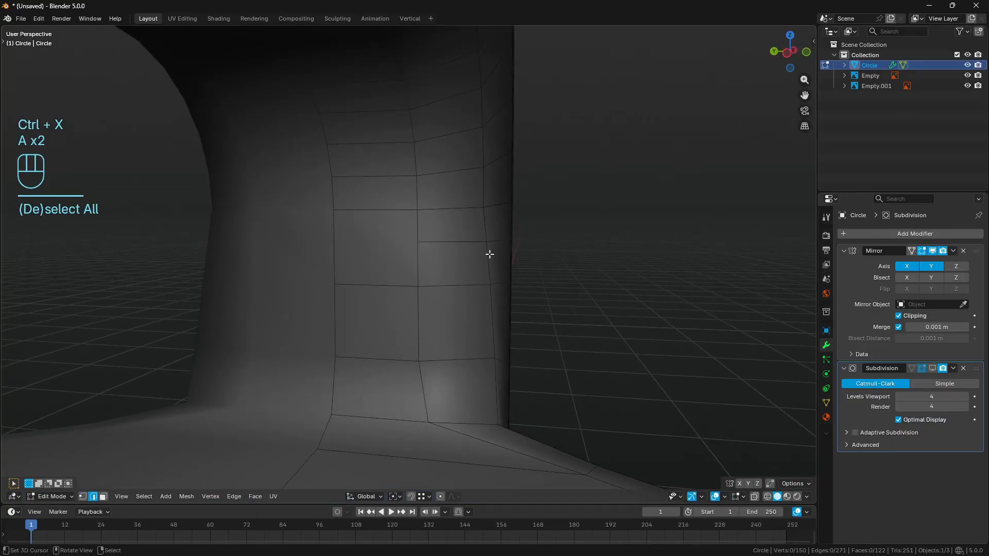
key(k)
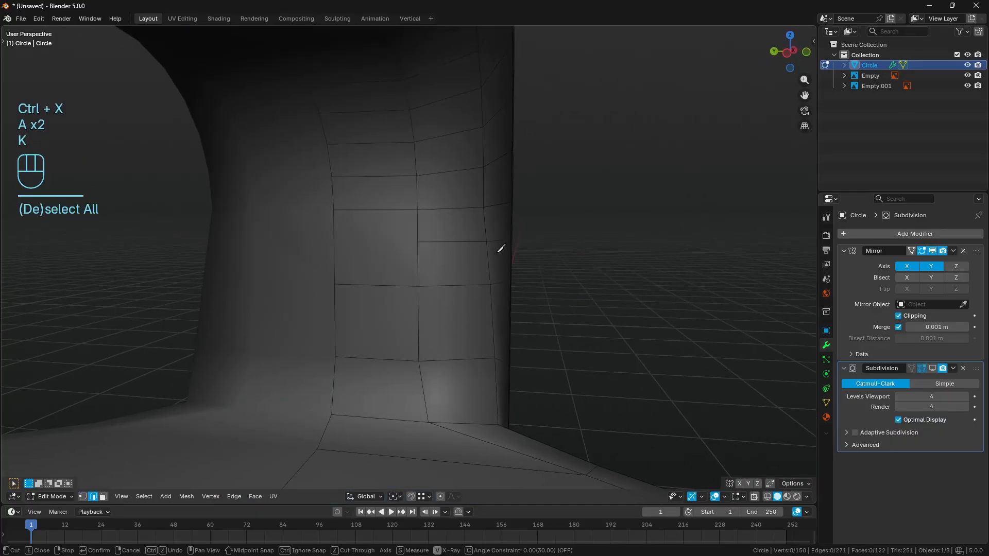
click(418, 241)
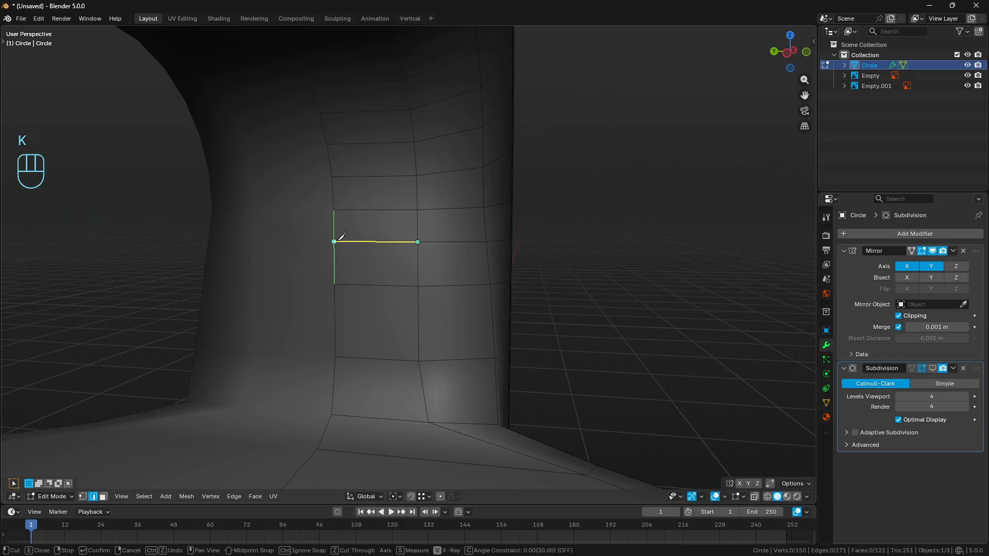
click(334, 240)
key(Return)
key(a)
key(a)
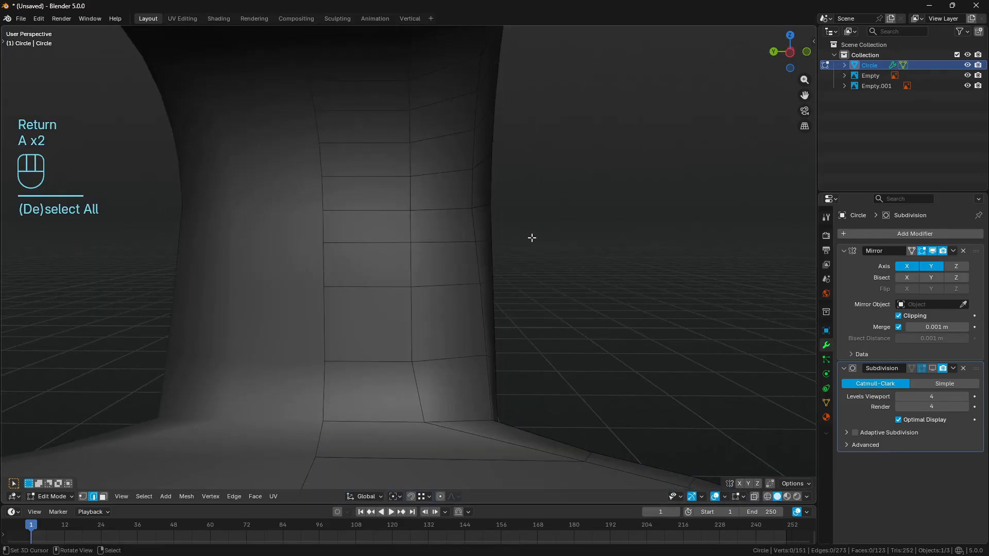
- In front wireframe view, relax the two edges at the seam's lower corner to follow the reference curve, and clear the selection
middle_drag(530, 236, 491, 243)
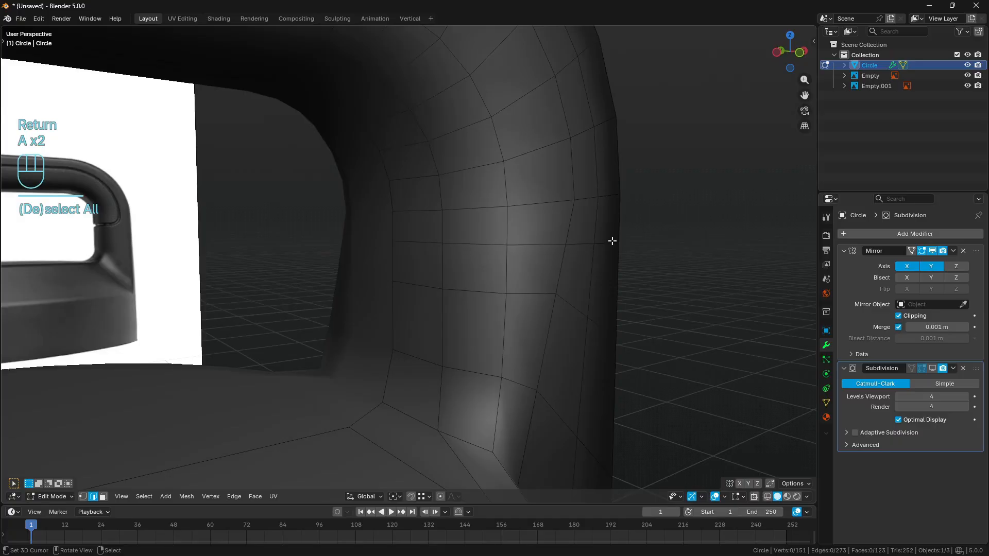
key(KP_3)
key(KP_1)
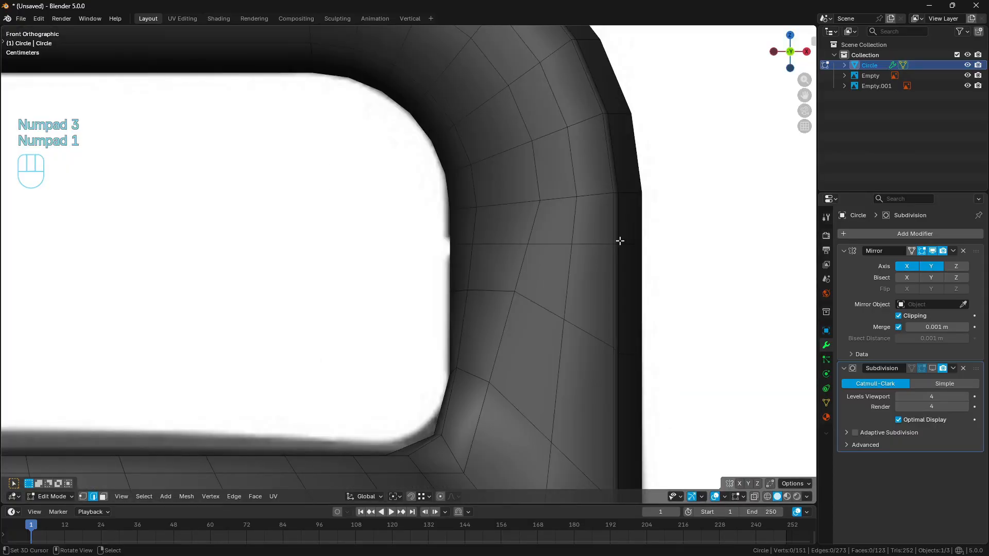
key(z)
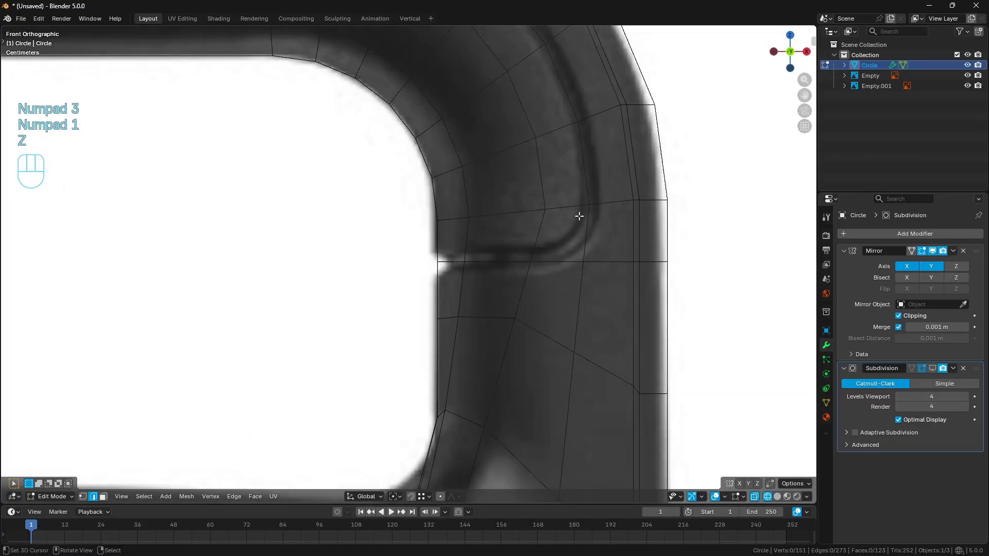
click(572, 265)
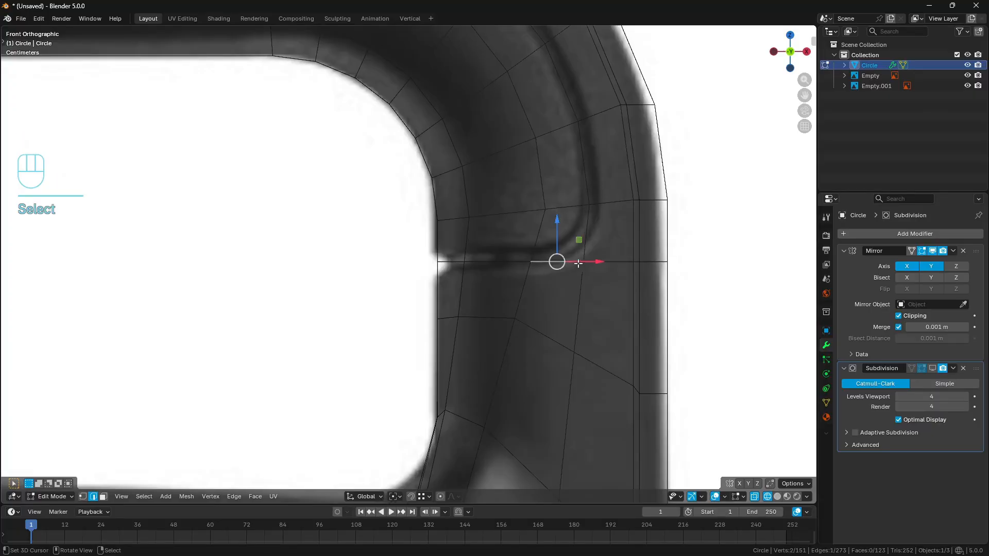
shift+click(579, 240)
shift+middle_drag(608, 180, 578, 177)
key(q)
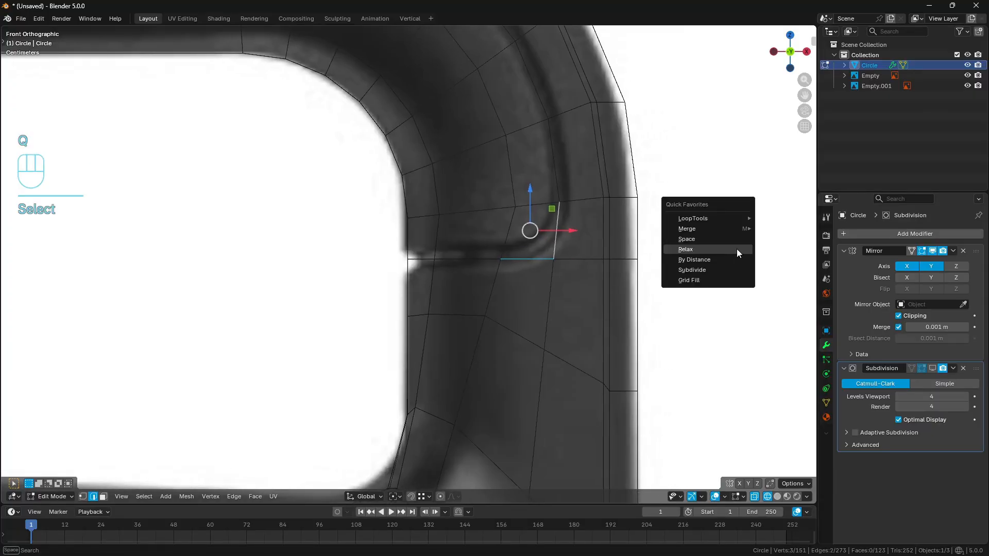
key(a)
key(a)
- Highlight the lengthwise edge loop through the relaxed corner to check it against the reference seam, and clear the selection
alt+click(547, 185)
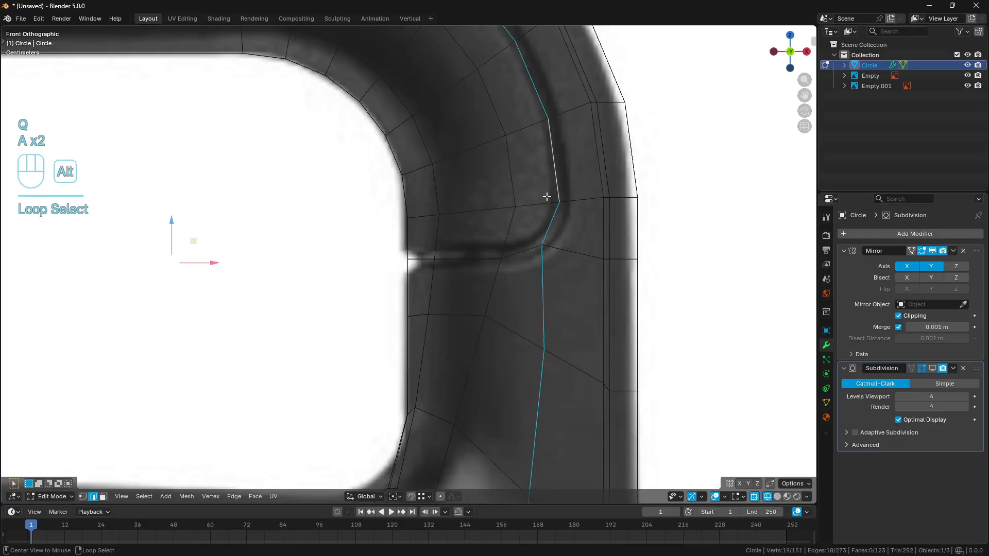
alt+shift+click(541, 250)
scroll(535, 258, down, 4)
key(a)
key(a)
key(a)
scroll(525, 269, up, 4)
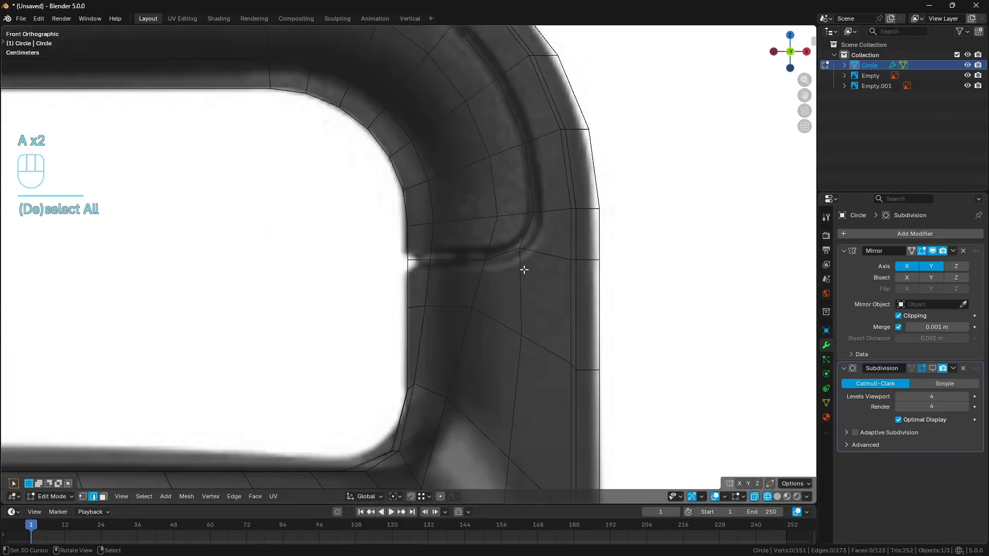
- Bevel the seam's edge path from the post's inner side along the handle with 1 segment and 0.011 m width, and open the bevel settings
scroll(491, 271, down, 3)
key(z)
middle_drag(489, 278, 545, 289)
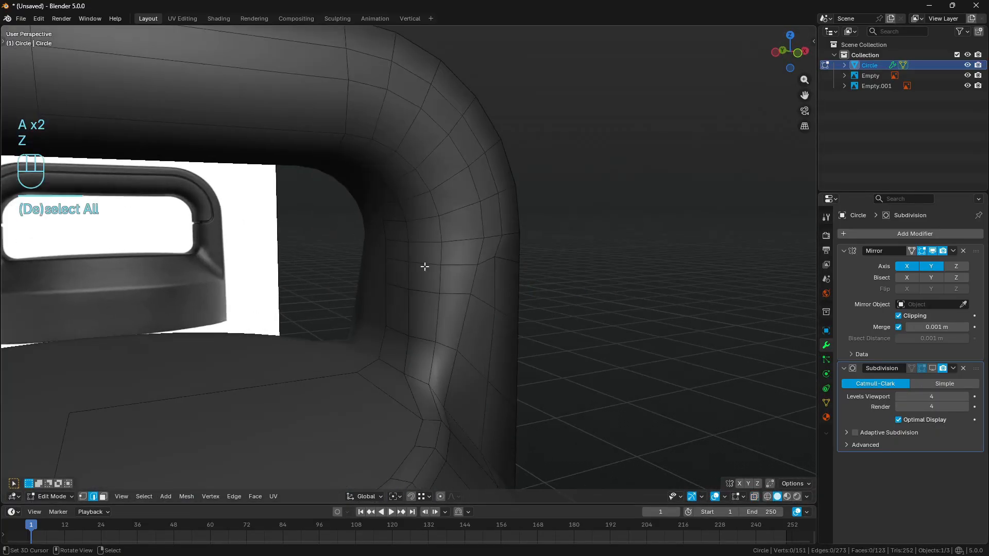
right_click(398, 261)
ctrl+right_click(499, 249)
shift+middle_drag(443, 209, 436, 245)
scroll(433, 237, down, 1)
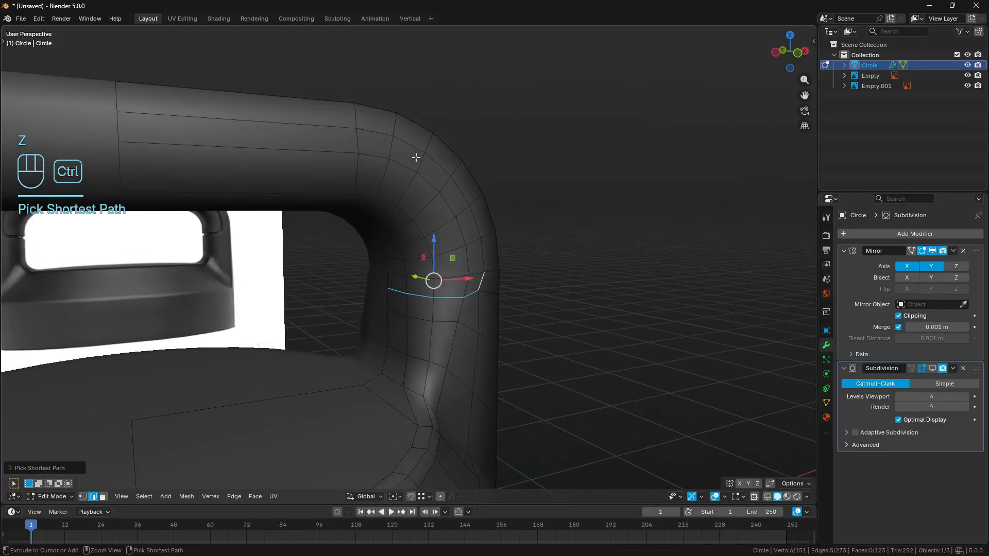
ctrl+right_click(414, 153)
ctrl+right_click(204, 133)
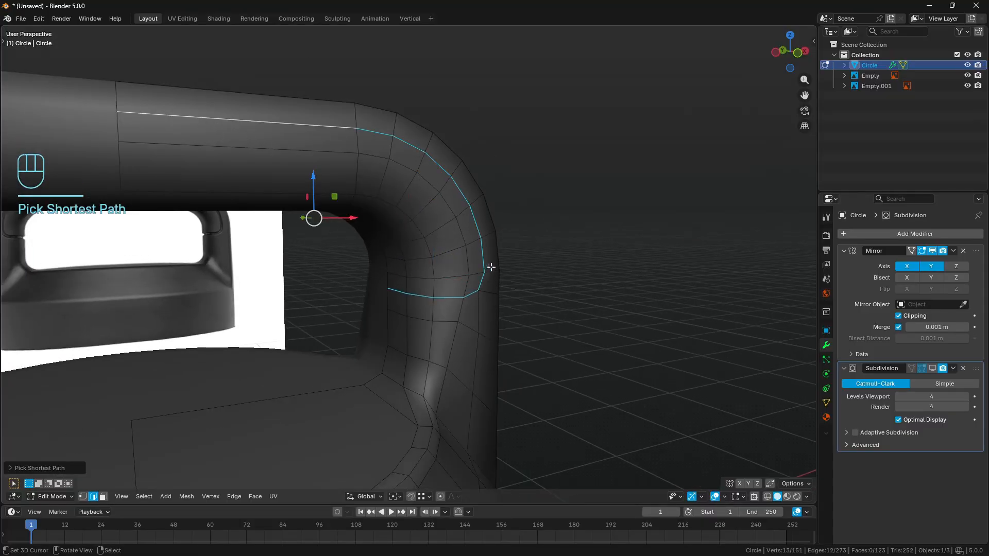
key(KP_1)
key(z)
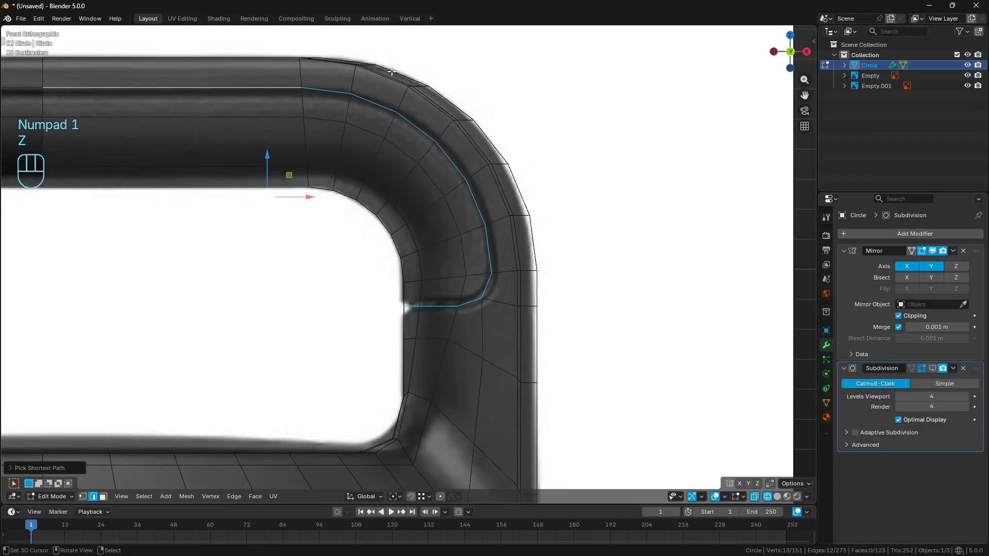
scroll(508, 274, up, 2)
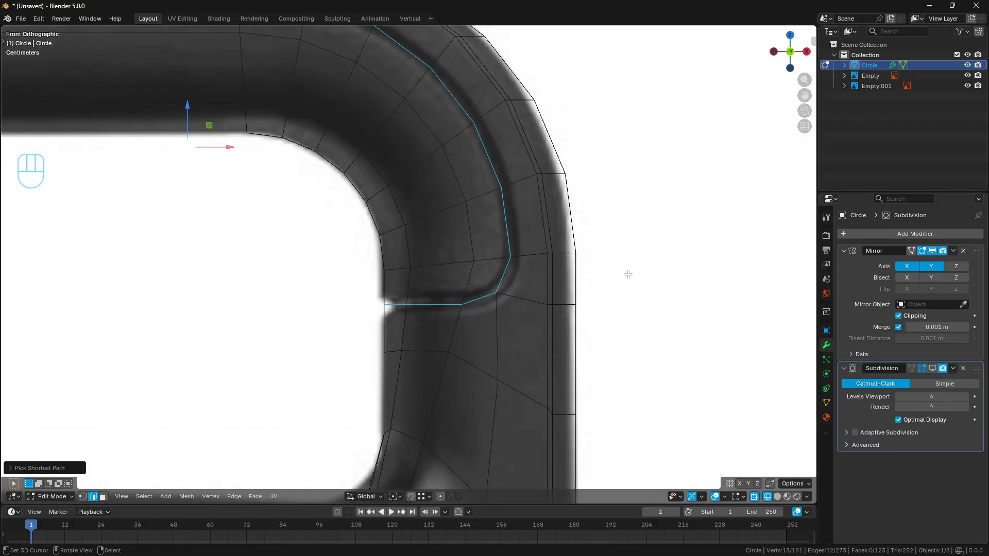
key(ctrl+b)
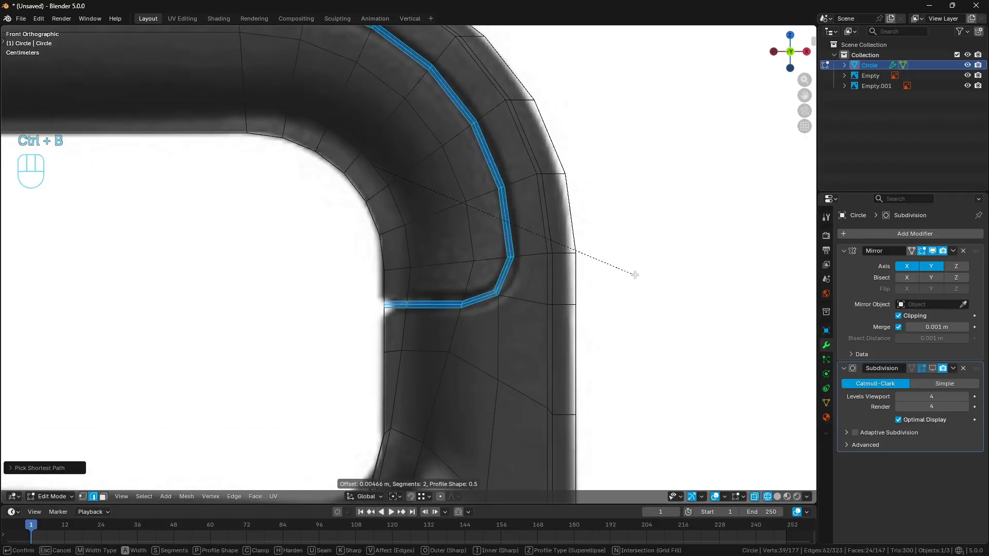
scroll(636, 275, down, 1)
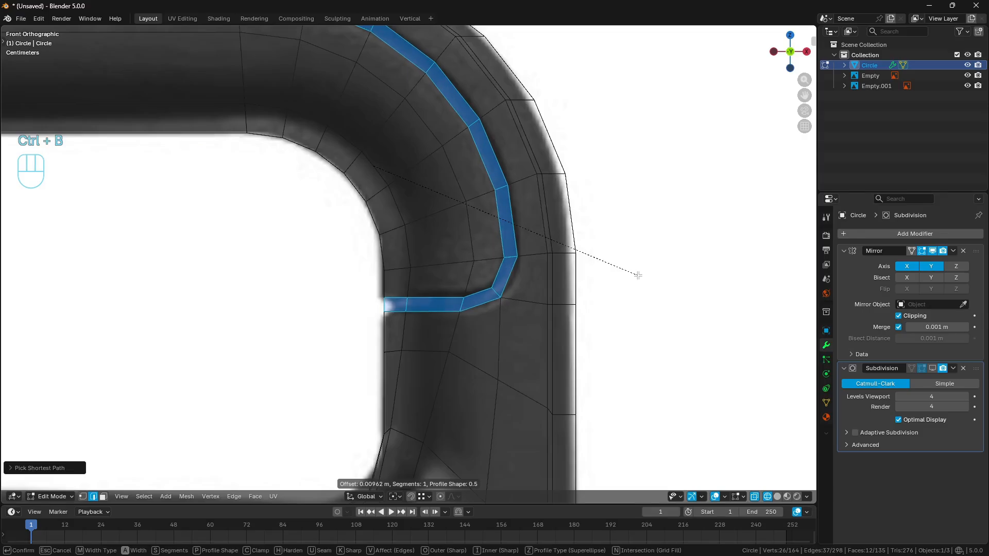
key(Return)
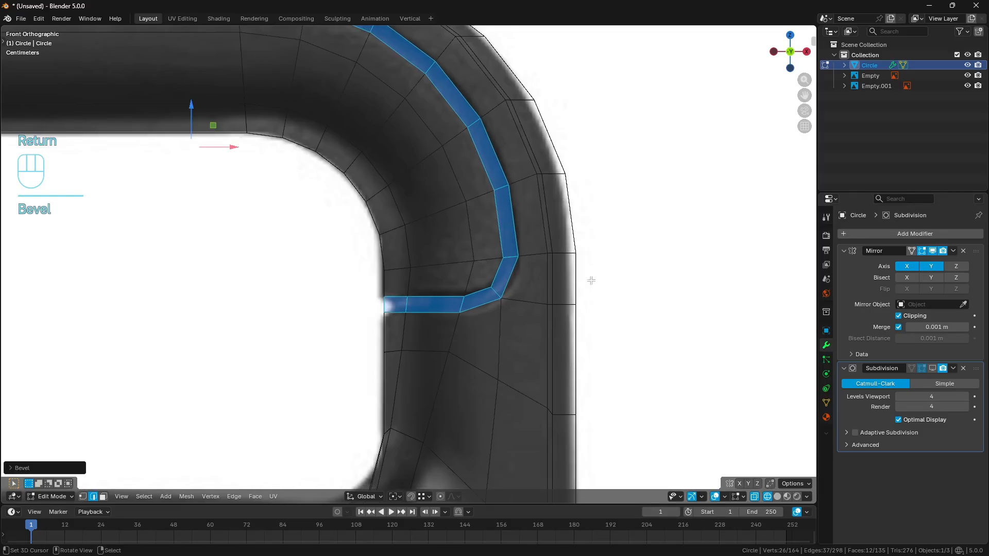
click(49, 469)
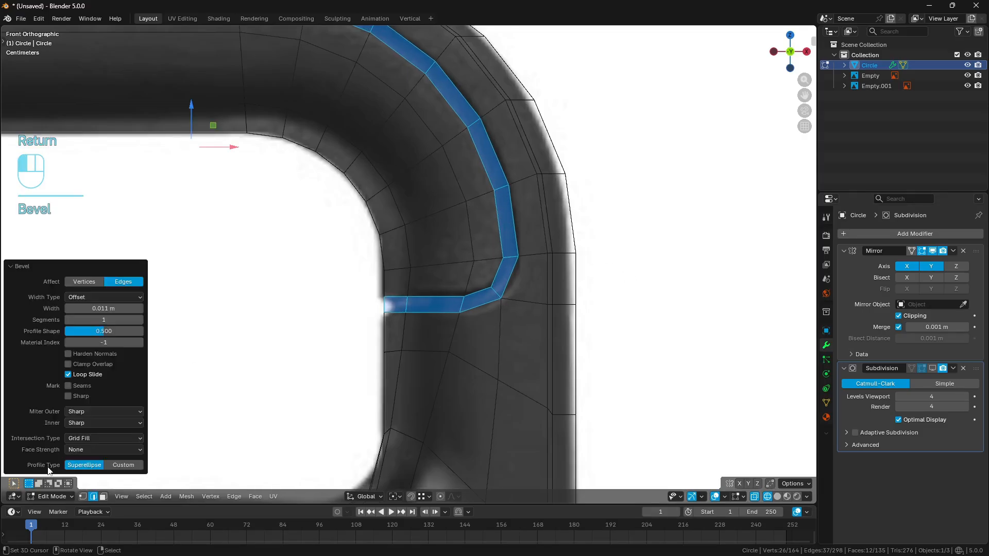
- Turn off Loop Slide for the seam bevel and collapse the bevel settings
click(68, 375)
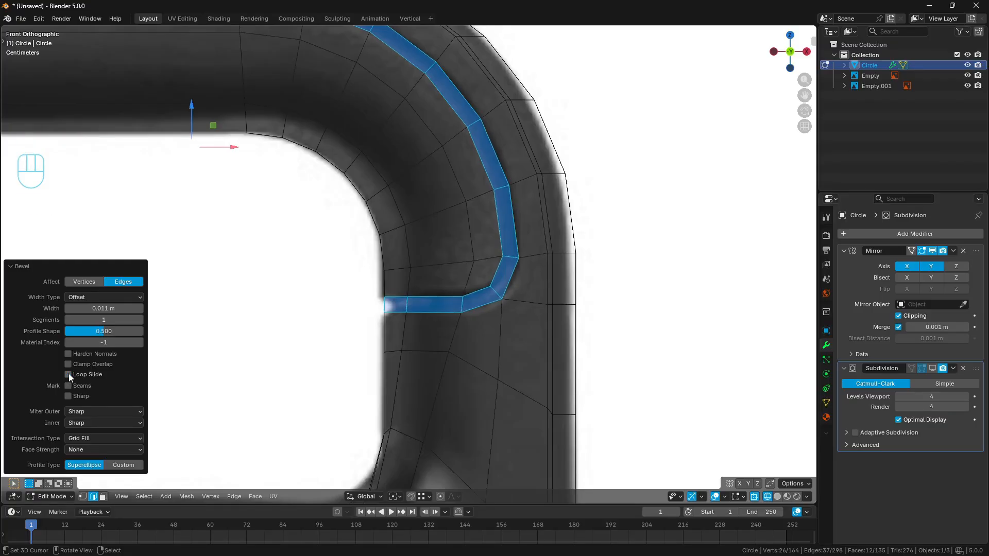
click(68, 375)
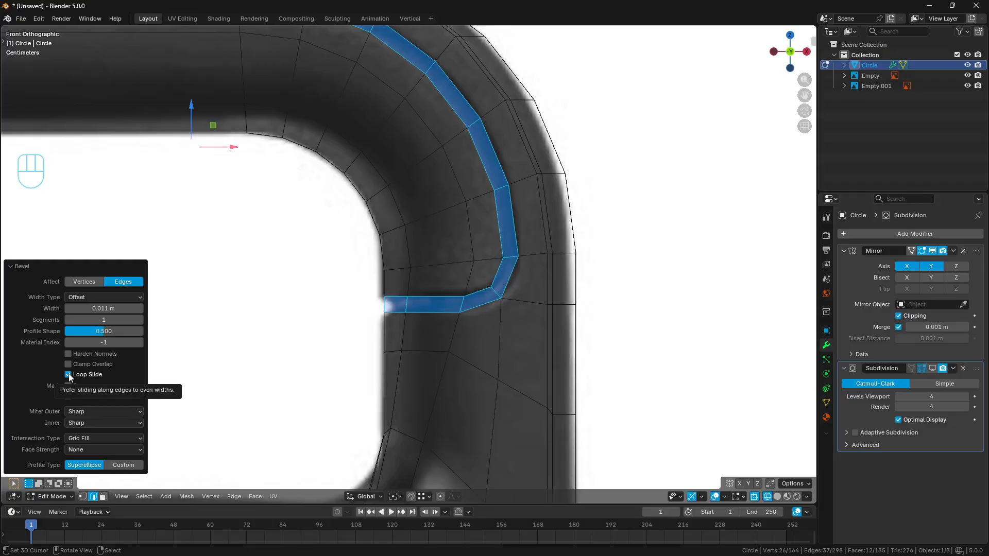
click(68, 374)
click(68, 375)
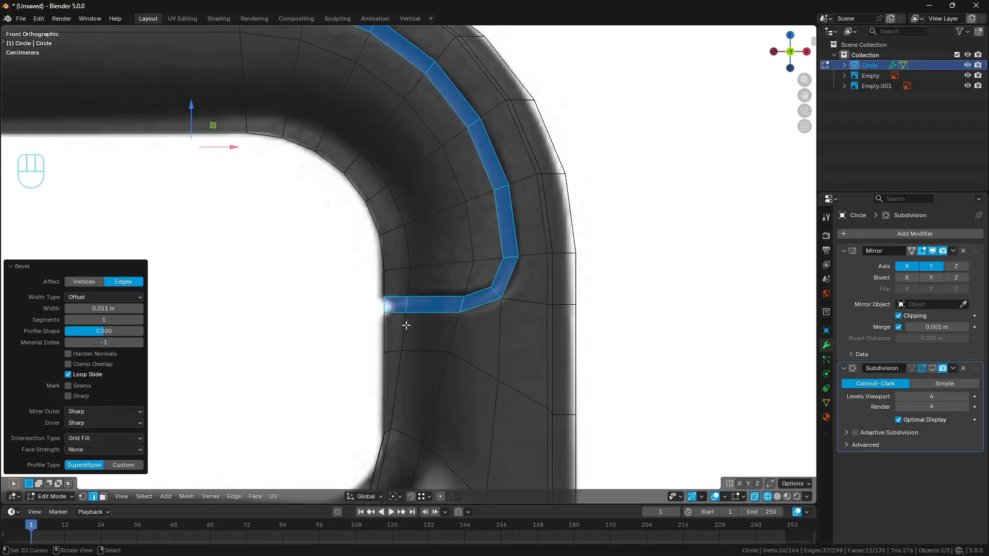
click(69, 375)
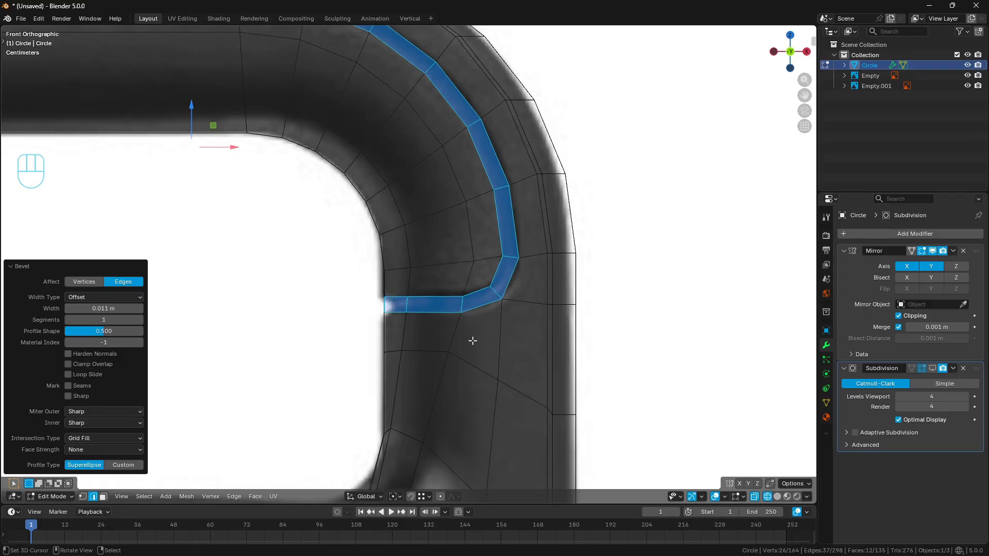
click(16, 267)
- In solid shading, extrude the bevelled seam faces inward along their normals by about 0.012 m
middle_drag(509, 283, 527, 306)
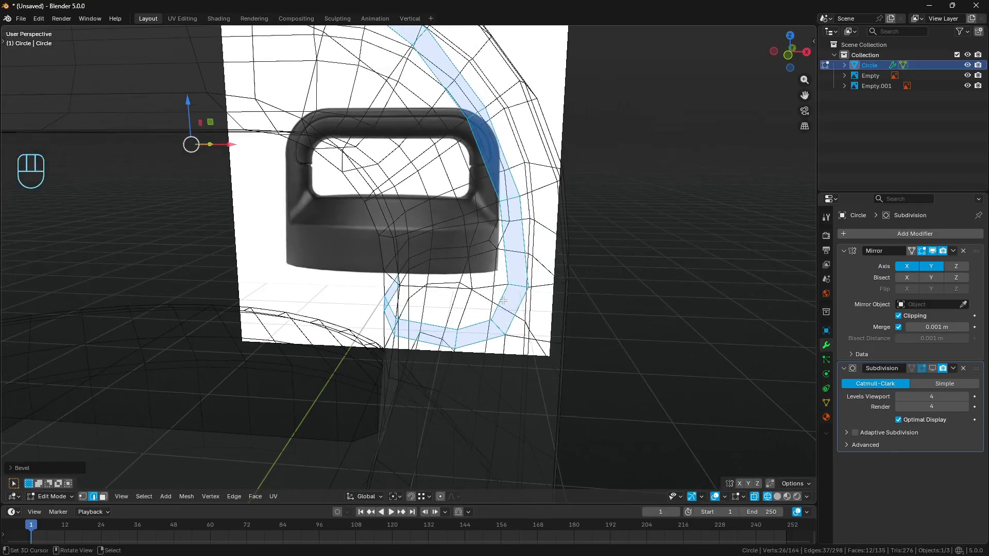
key(z)
click(574, 307)
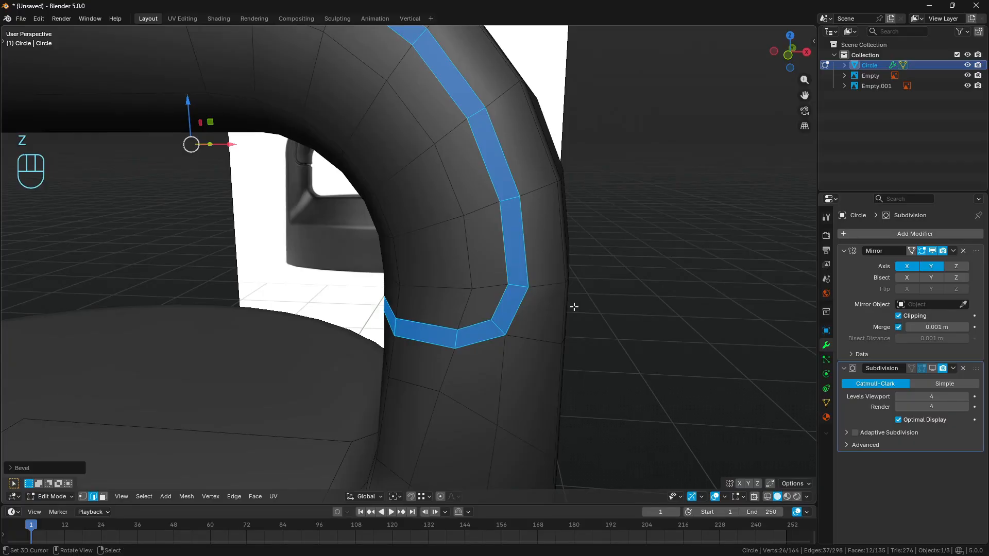
middle_drag(573, 307, 567, 320)
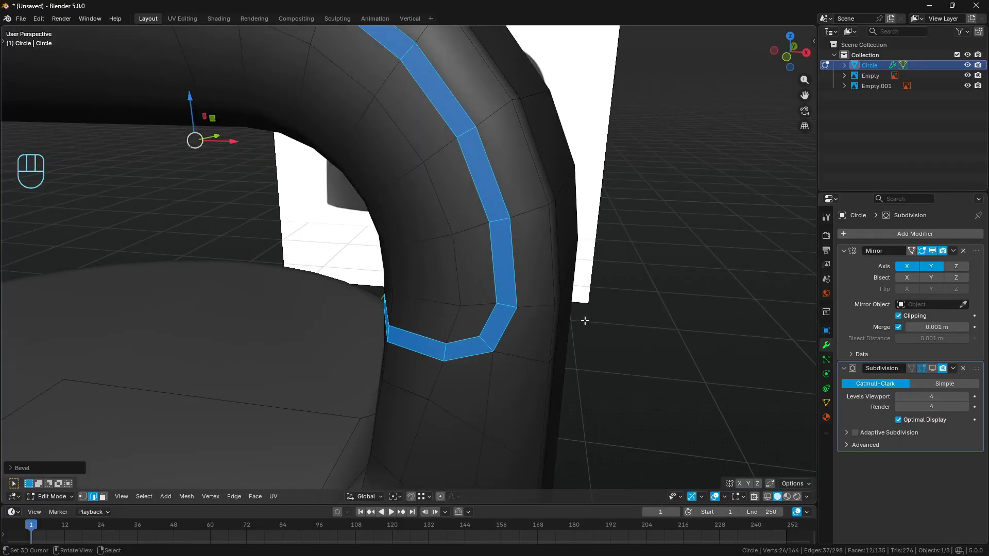
key(alt+e)
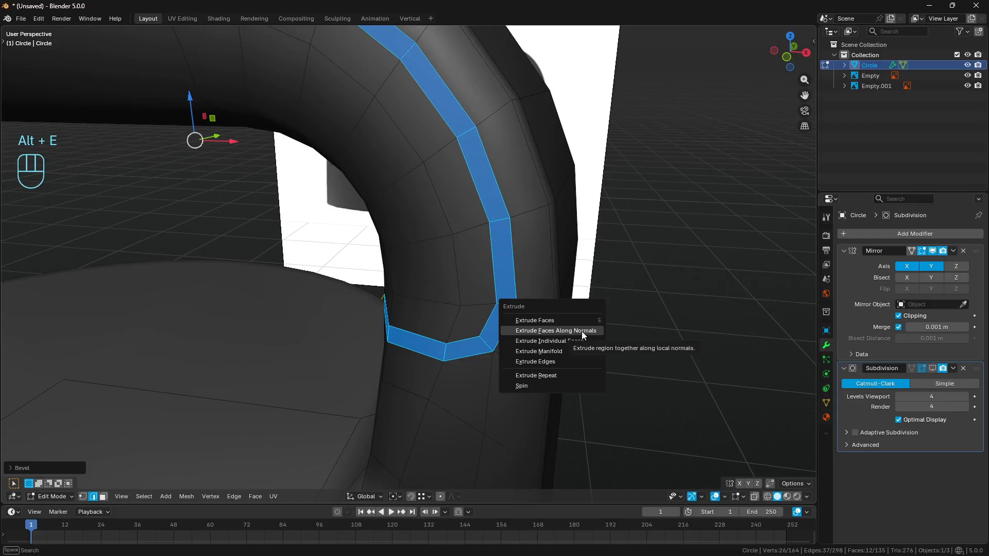
click(582, 332)
key(shift)
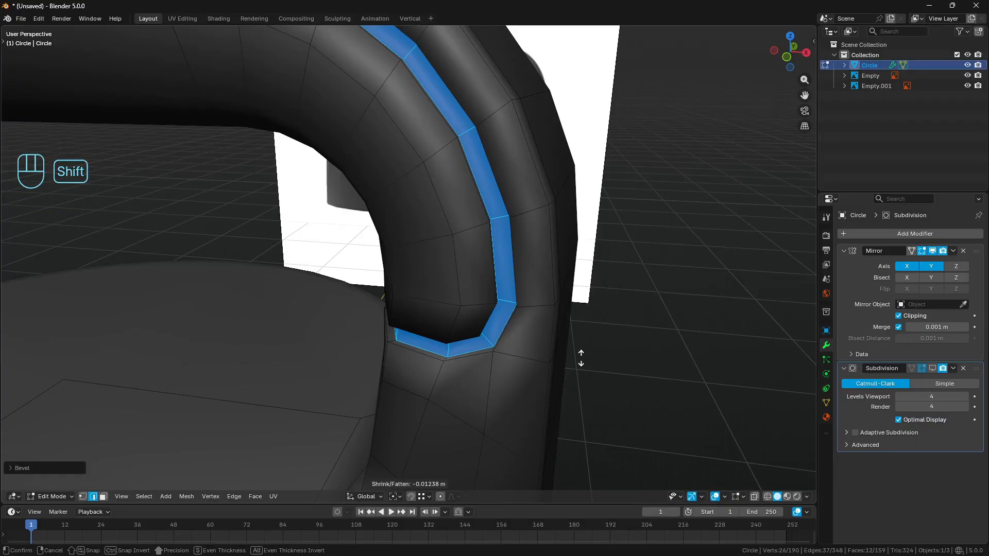
key(shift+Return)
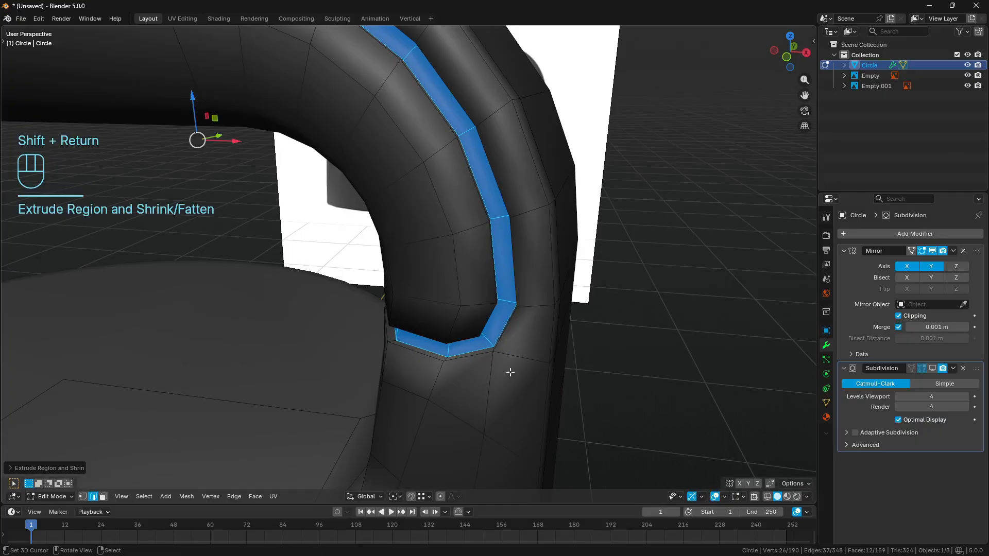
- Clear the selection and mark the groove's side wall at the lower corner with temporary annotation strokes
middle_drag(510, 371, 429, 306)
key(a)
key(a)
key(d)
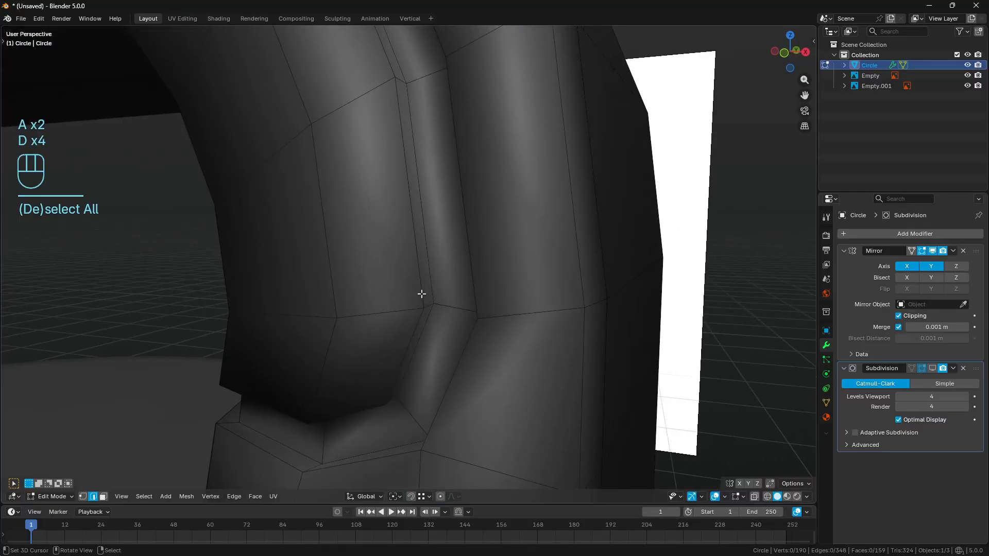
drag(426, 292, 433, 294)
mouse_move(371, 290)
right_down()
mouse_move(362, 289)
mouse_move(424, 293)
right_up()
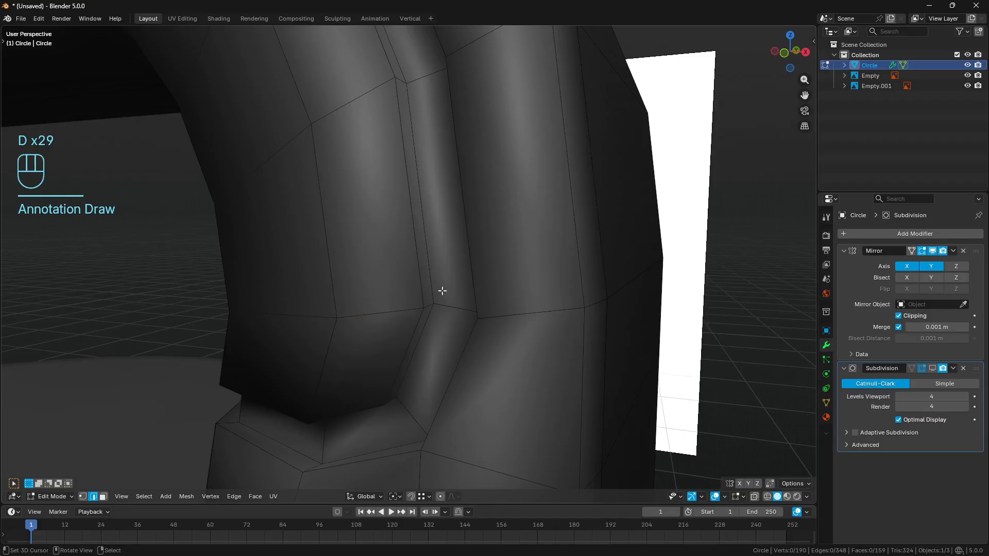
- Cut four evenly spaced edge loops along the groove floor and dissolve the two middle ones
key(ctrl)
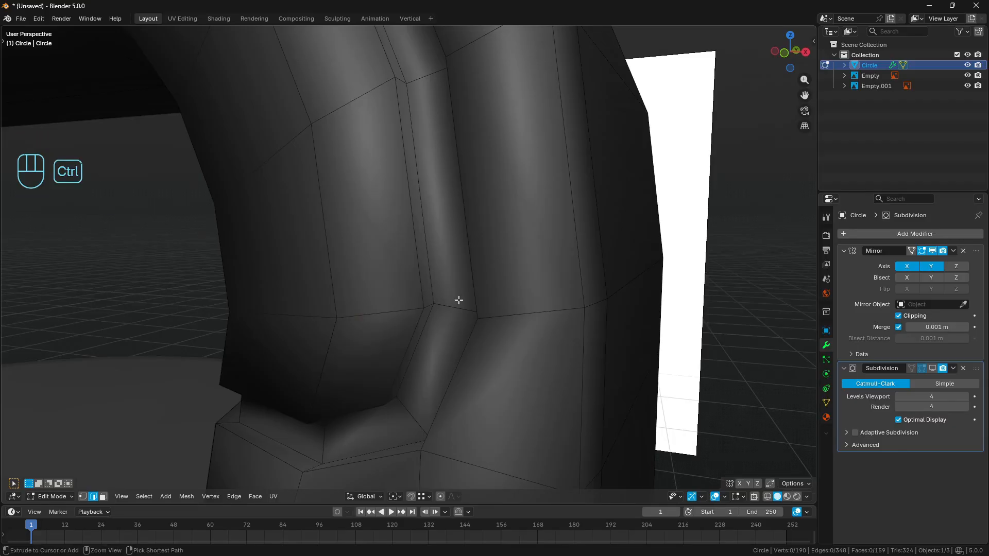
key(ctrl+r)
scroll(454, 305, up, 3)
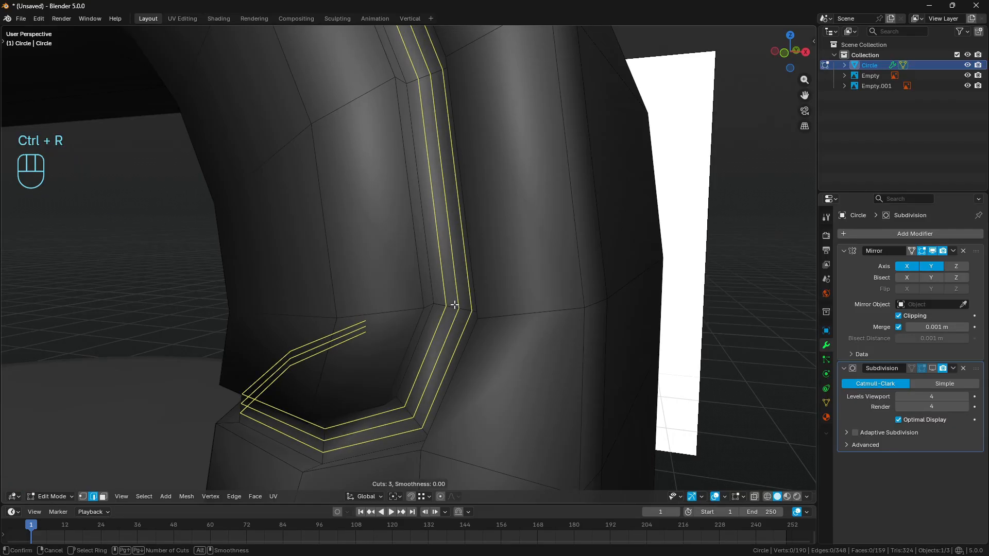
key(Return)
key(a)
key(a)
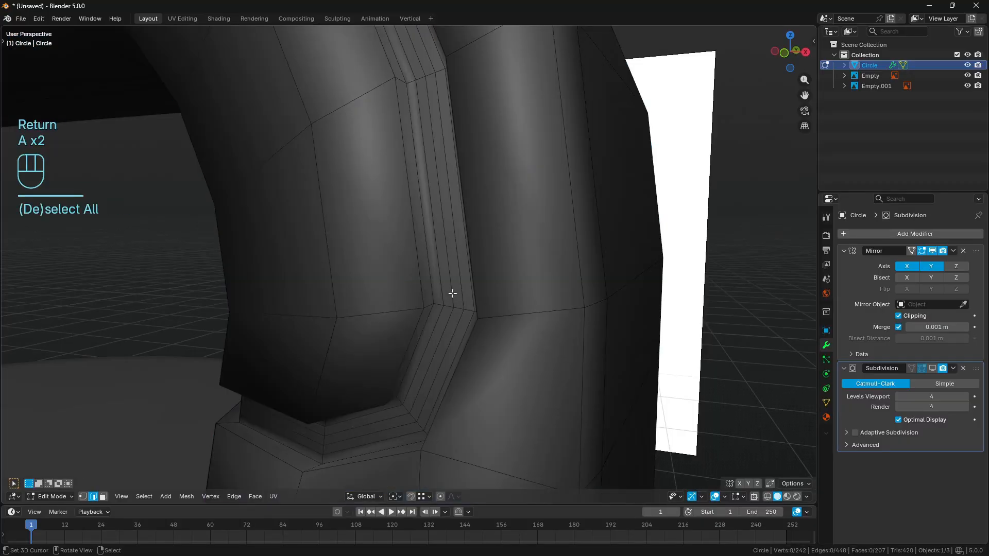
alt+click(451, 294)
alt+shift+click(447, 379)
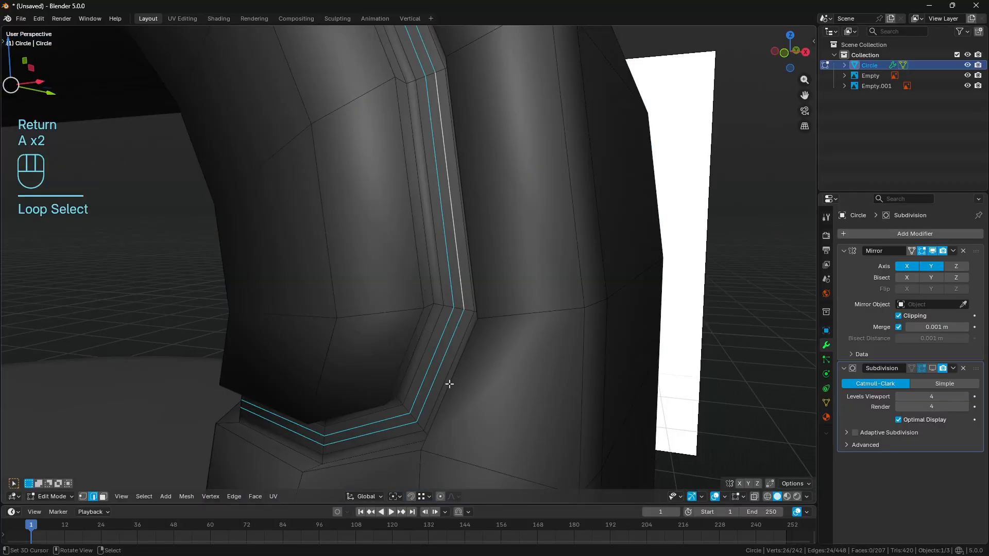
key(ctrl+x)
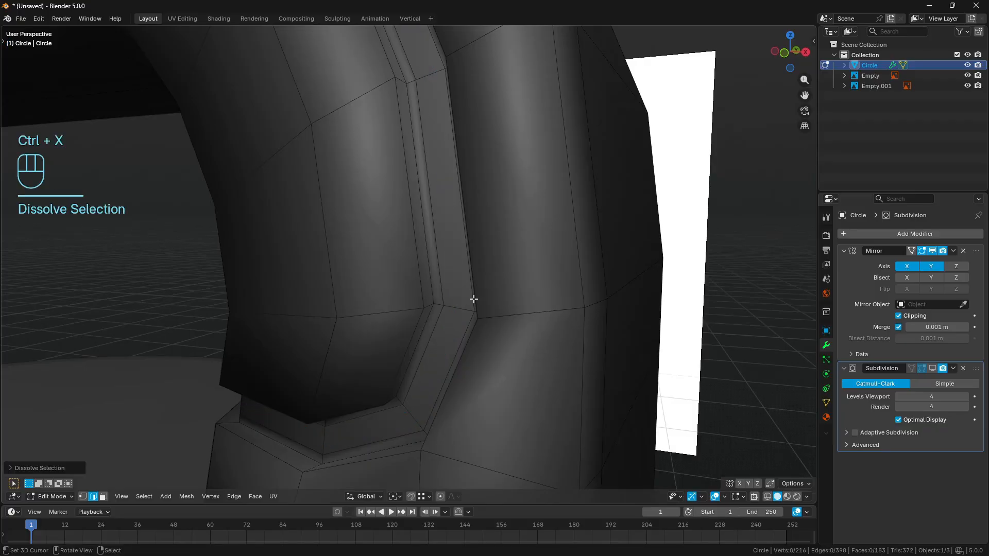
- Dissolve the two remaining support loops beside the groove walls, trying the result with undo and redo
alt+click(443, 294)
middle_drag(444, 292, 543, 249)
alt+shift+click(630, 283)
key(ctrl+x)
key(ctrl+z)
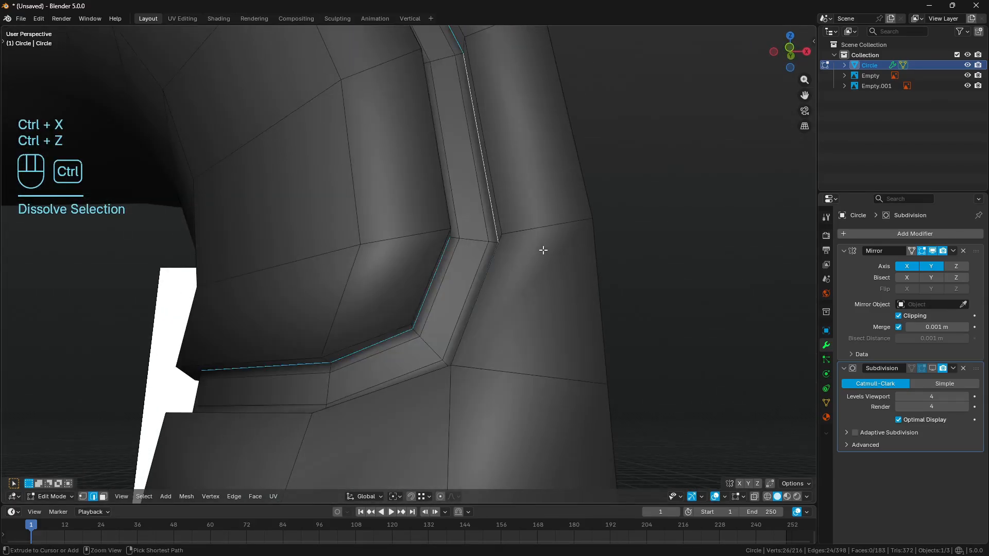
key(shift+ctrl+z)
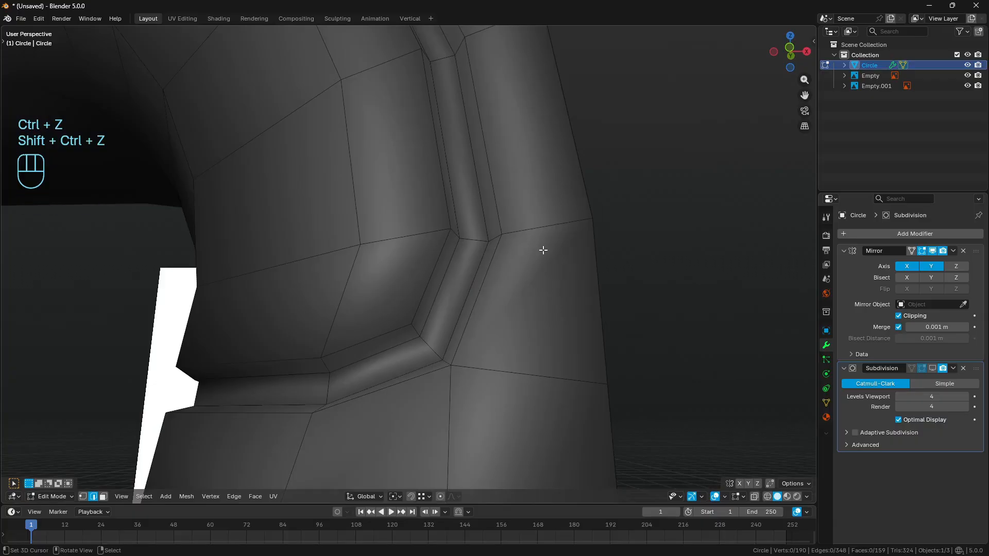
- In face mode, highlight the face loops forming the groove's side walls, and clear the selection
key(3)
alt+click(448, 360)
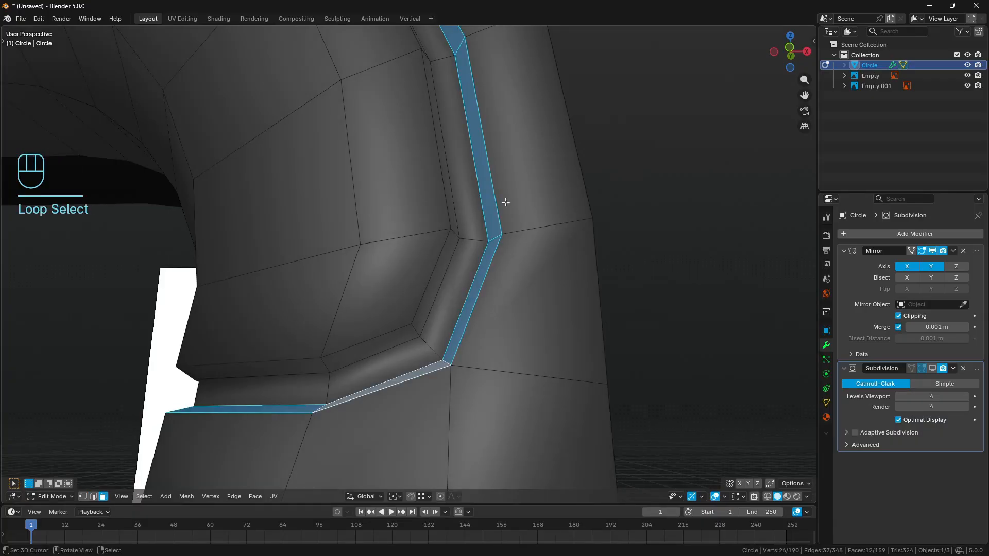
alt+shift+click(453, 233)
key(a)
key(a)
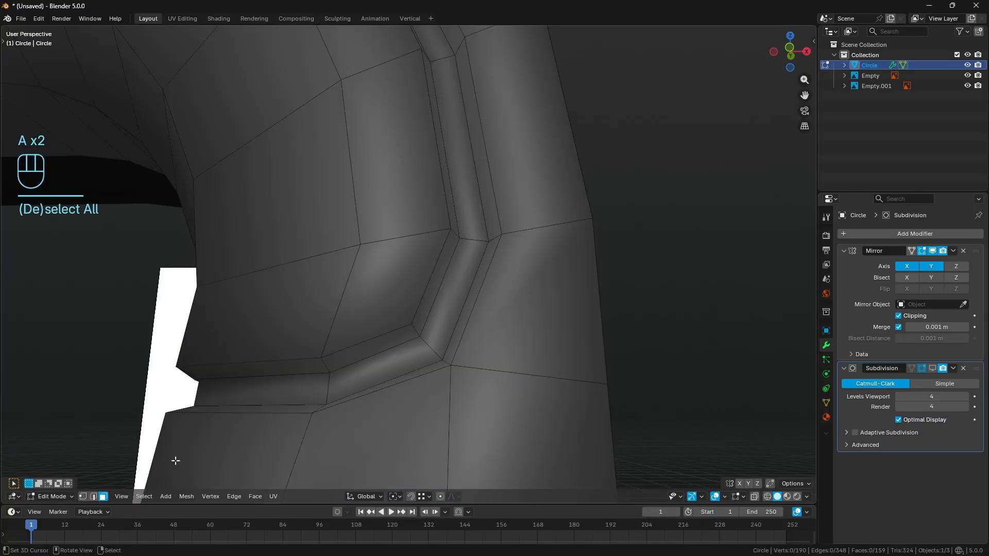
- Crease the groove's four lengthwise edge loops, along the rims and floor of both walls, and clear the selection
click(93, 496)
alt+click(384, 334)
alt+shift+right_click(428, 309)
alt+shift+right_click(426, 307)
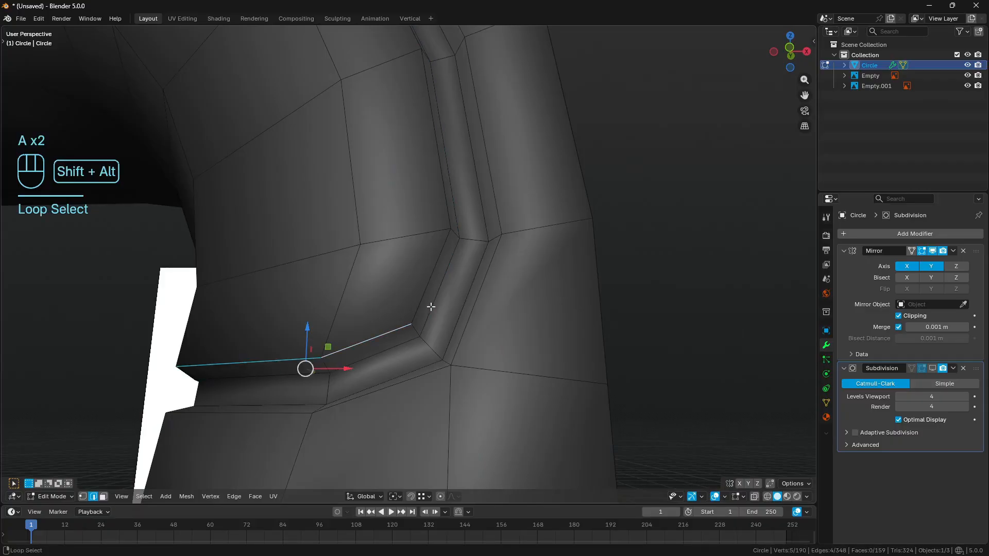
alt+shift+right_click(431, 308)
alt+shift+right_click(420, 309)
alt+shift+right_click(458, 332)
alt+shift+click(427, 372)
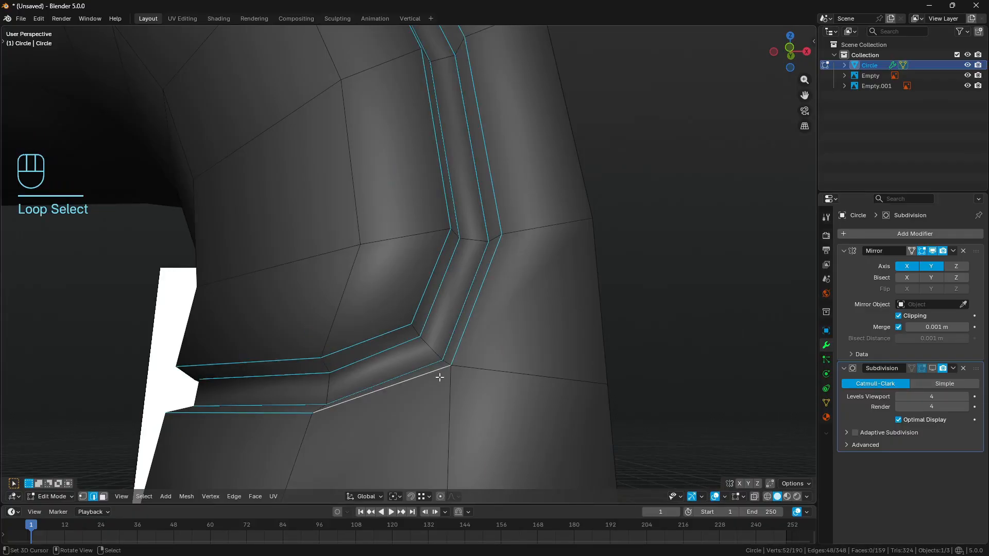
key(shift+e)
key(KP_5)
key(KP_5)
key(Return)
key(a)
key(a)
- Show the Subdivision modifier's smoothing in the viewport, leave edit mode, and clear the object selection
middle_drag(441, 375, 496, 373)
scroll(497, 373, up, 1)
click(932, 368)
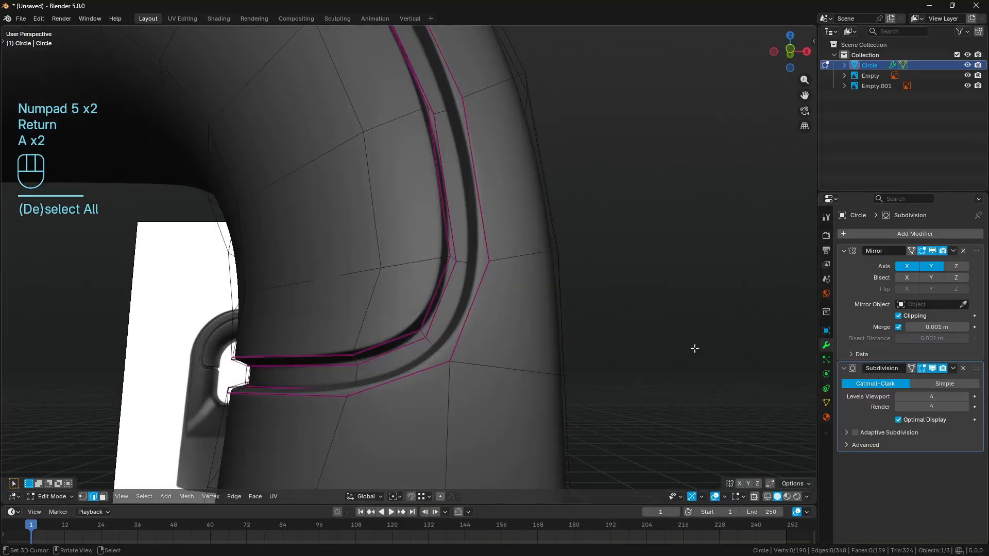
key(Tab)
scroll(501, 344, down, 2)
key(a)
key(a)
- In front wireframe view, trace the groove's lower corner with an annotation to compare it with the reference, and return to solid shading
key(KP_1)
key(z)
click(360, 351)
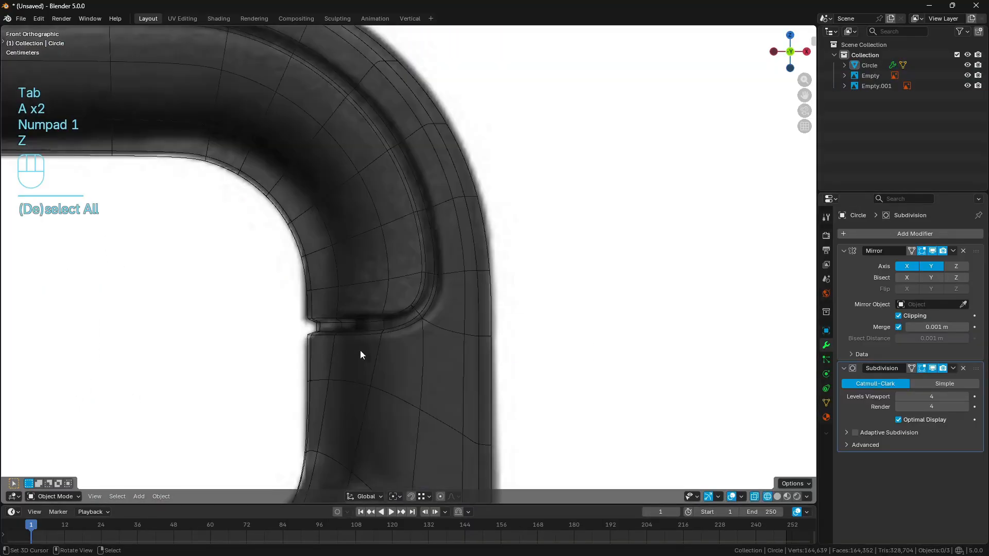
key(d)
mouse_move(365, 339)
mouse_down()
mouse_move(385, 337)
mouse_move(429, 294)
mouse_move(432, 246)
mouse_up()
key(z)
shift+middle_drag(424, 349, 426, 318)
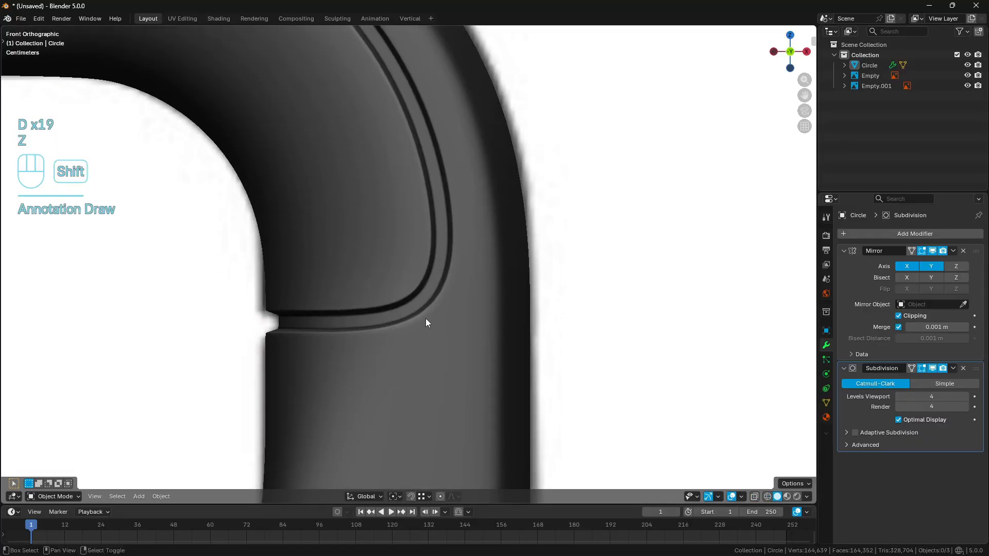
- Edit the handle with subdivision hidden, and slide the edges crossing the groove's horizontal stretch toward its lower corner
right_click(425, 320)
key(Tab)
scroll(445, 351, up, 3)
shift+middle_drag(445, 351, 456, 335)
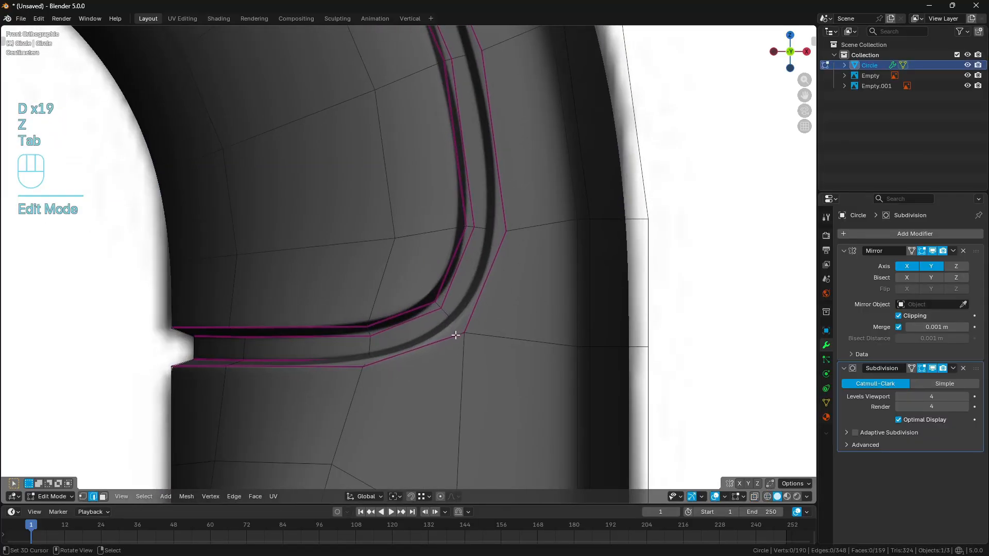
click(932, 368)
click(371, 330)
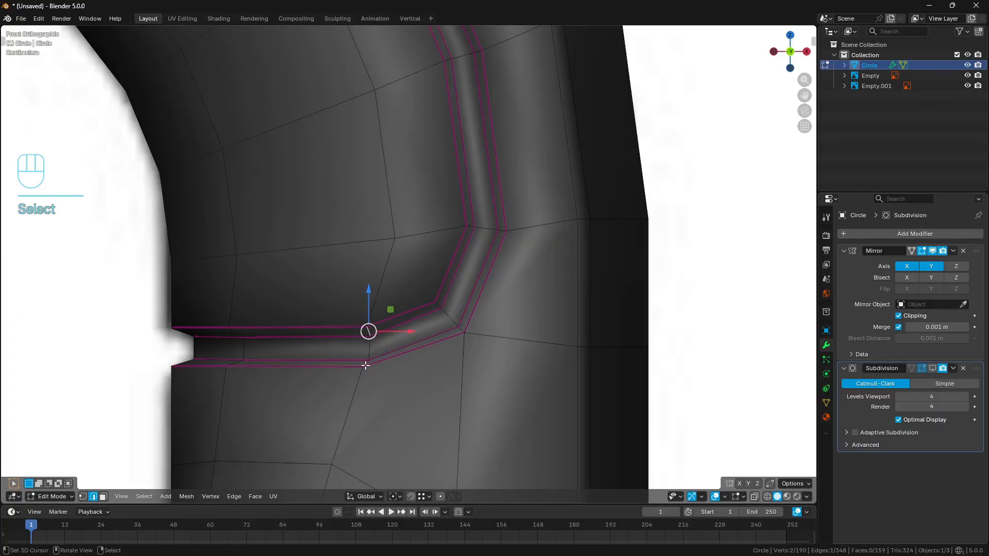
ctrl+click(415, 348)
key(g)
key(g)
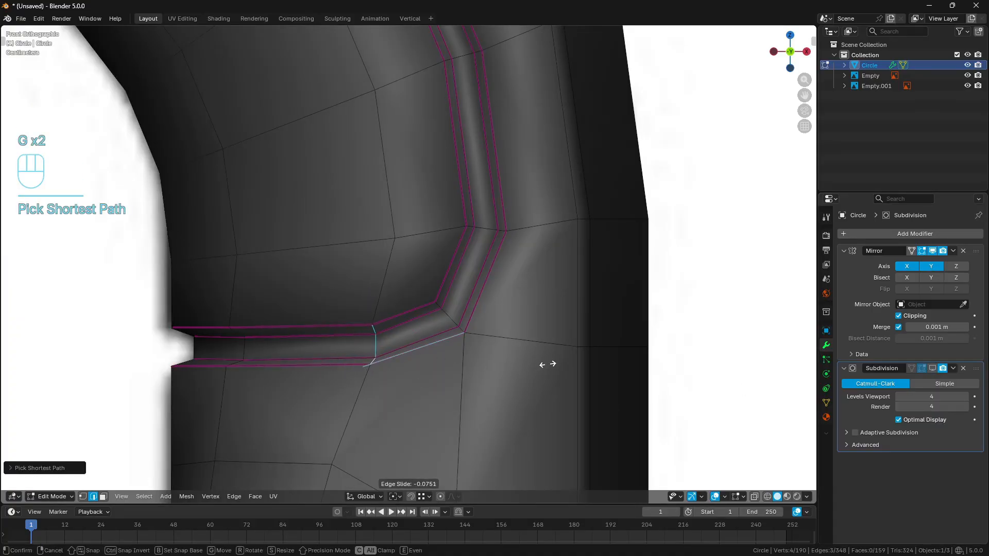
key(Return)
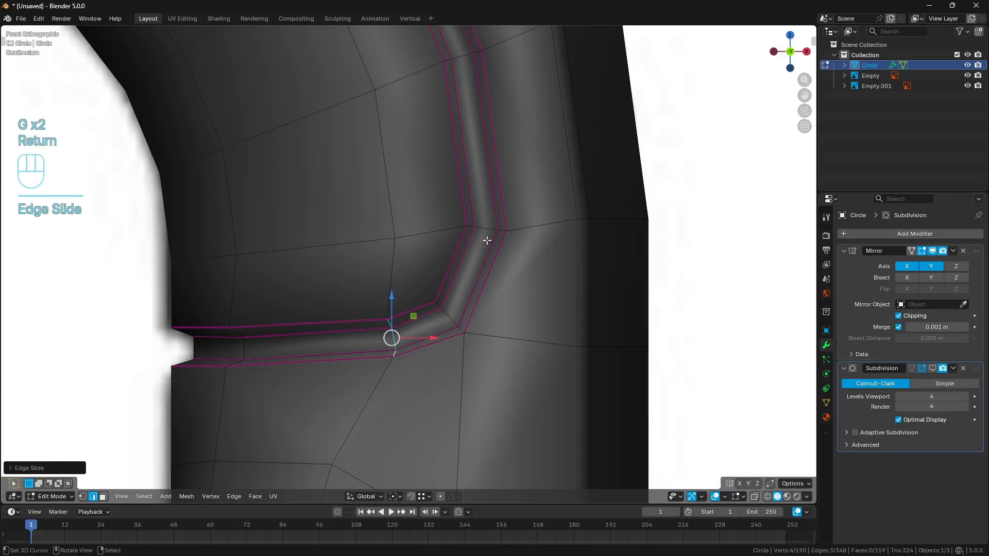
- Slide the edges crossing the groove just above its lower corner down toward the corner, and clear the selection
ctrl+click(467, 227)
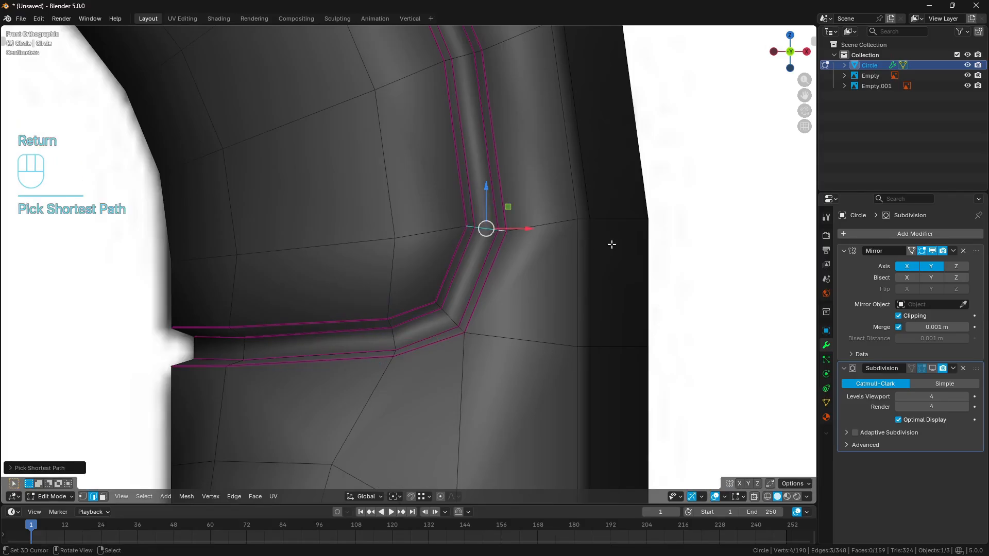
key(g)
key(g)
key(Return)
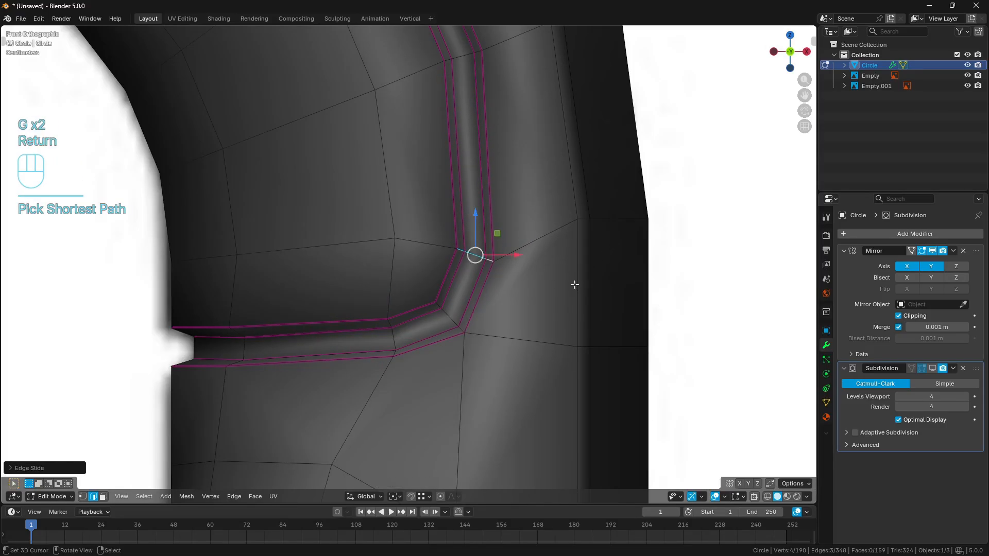
key(a)
key(a)
- View the smoothed groove in object mode and mark its lower corner with an annotation to check the curve
key(Tab)
key(a)
key(a)
key(z)
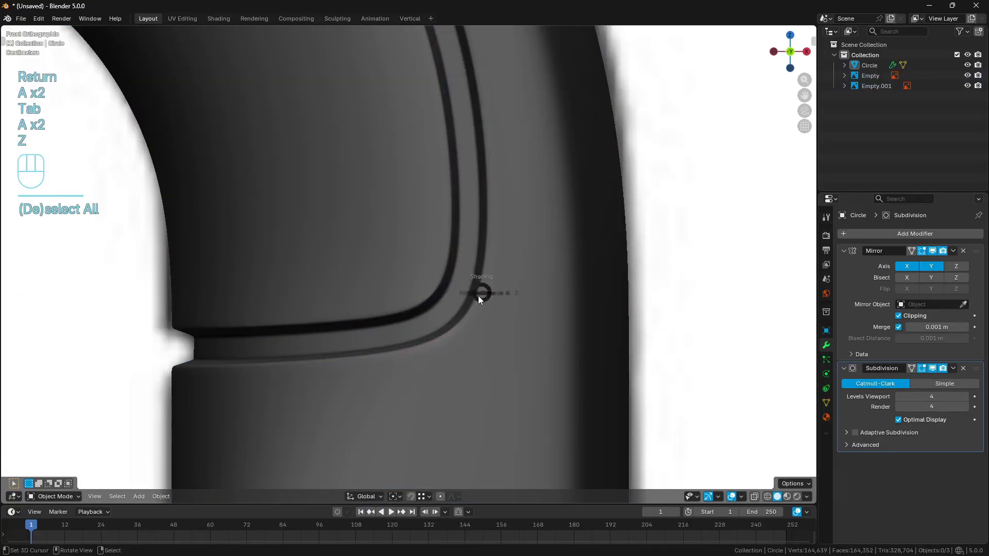
key(z)
scroll(530, 335, down, 4)
scroll(530, 336, up, 4)
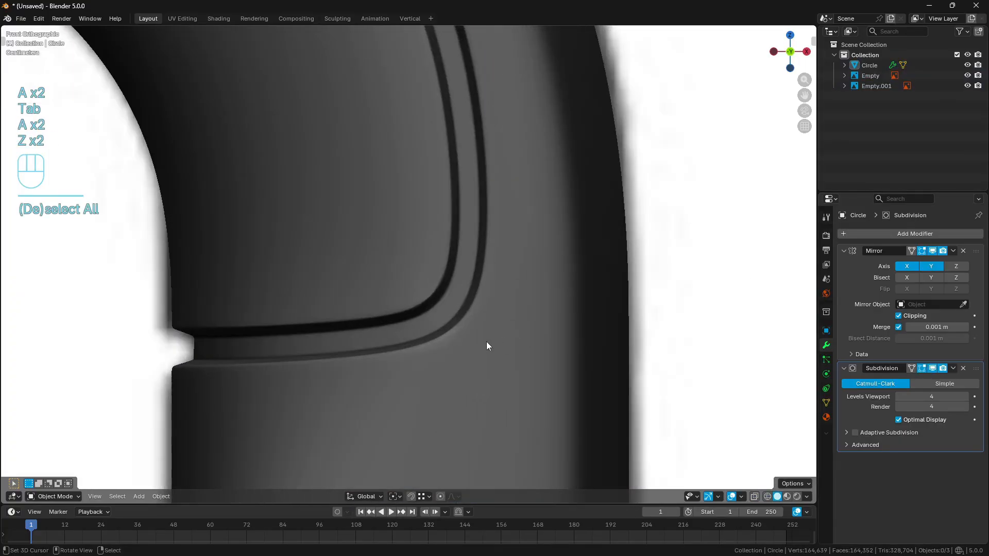
key(d)
key(d)
key(d)
drag(452, 333, 465, 324)
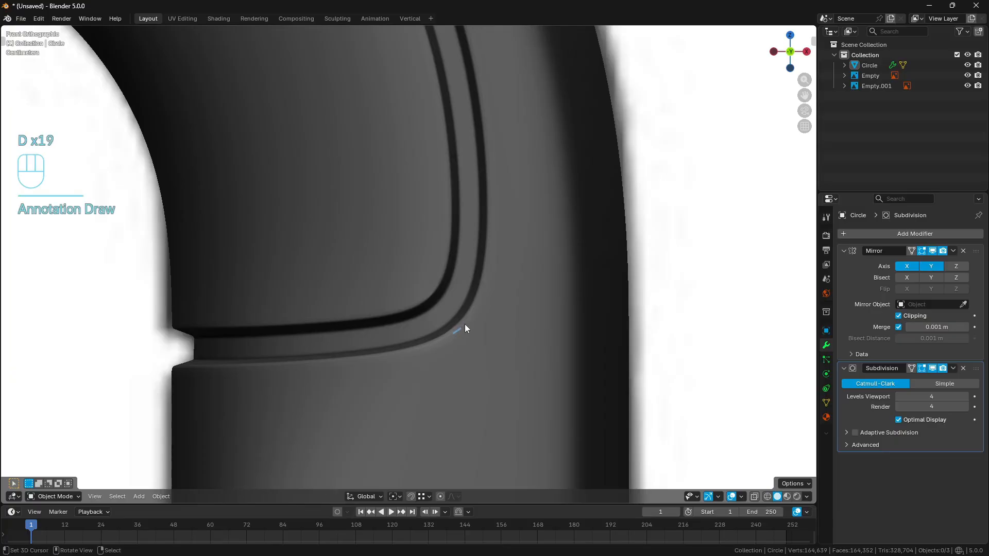
- With subdivision hidden in edit mode, subdivide the edges bordering the groove's outer side, from its horizontal stretch around the bend to the handle's top
click(465, 341)
key(Tab)
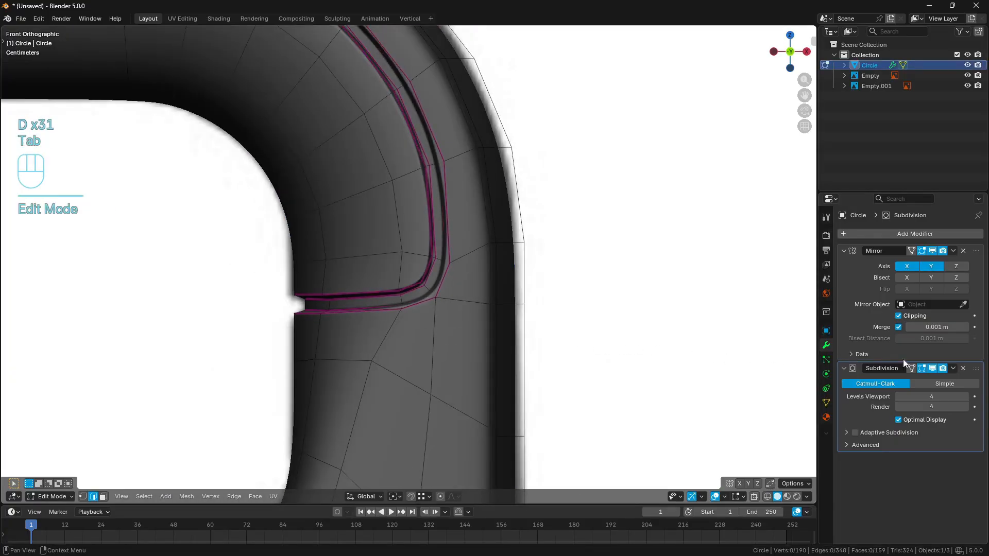
click(932, 368)
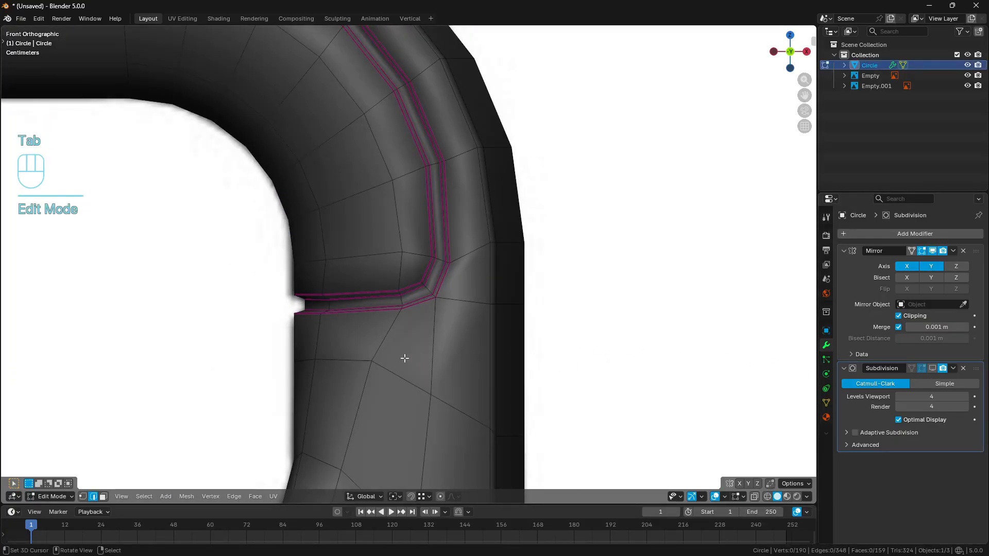
middle_drag(405, 358, 291, 364)
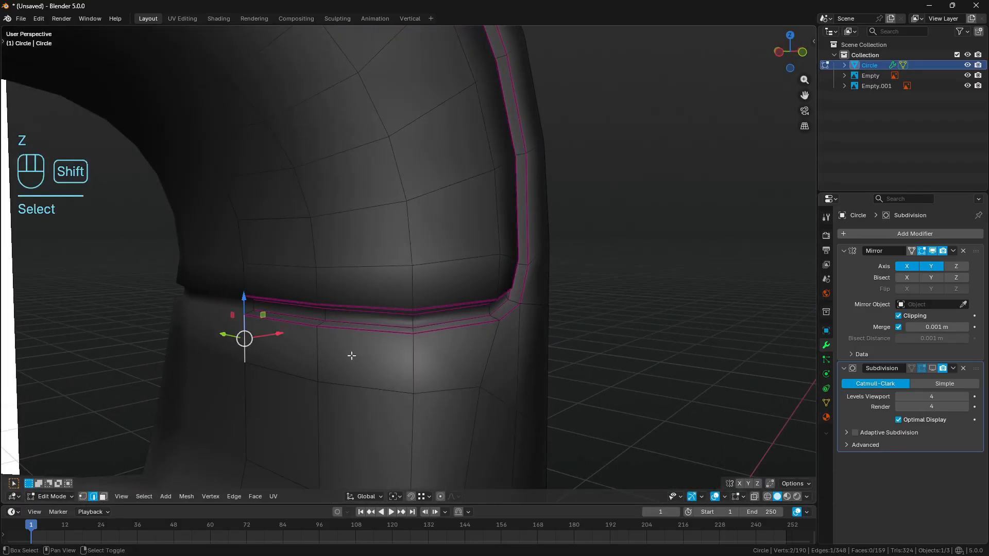
shift+click(329, 358)
middle_drag(499, 358, 481, 357)
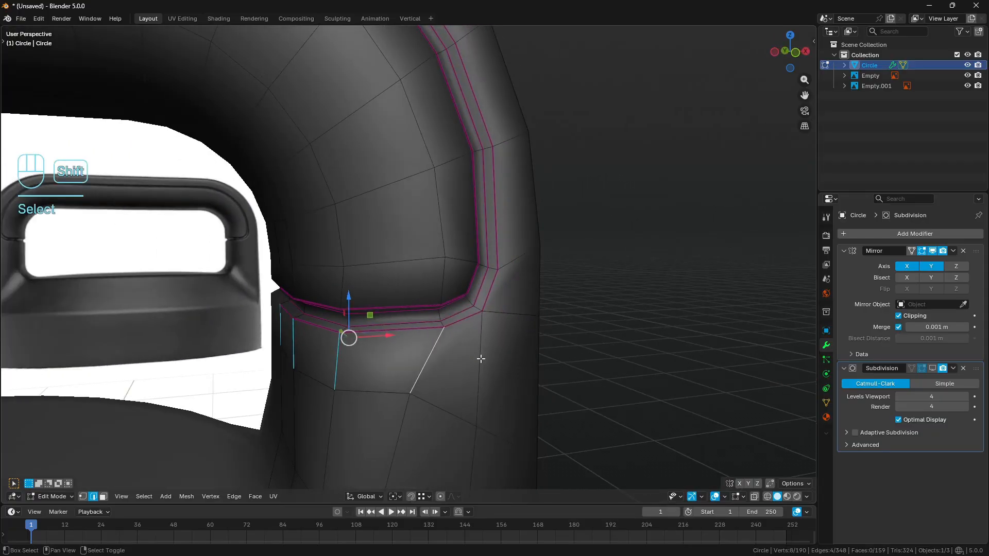
shift+click(481, 357)
shift+click(508, 315)
shift+click(521, 266)
scroll(517, 266, down, 4)
middle_drag(515, 263, 467, 237)
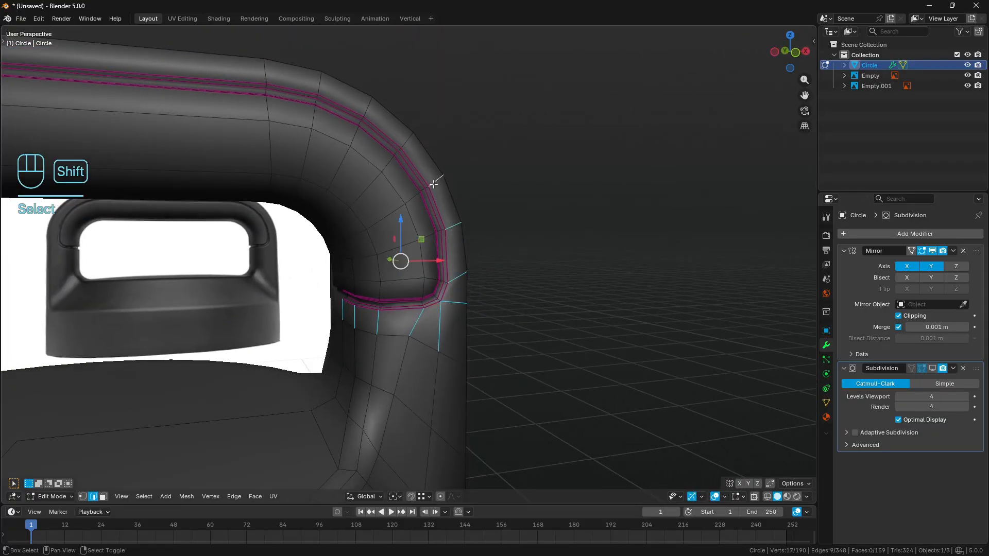
middle_drag(346, 110, 365, 130)
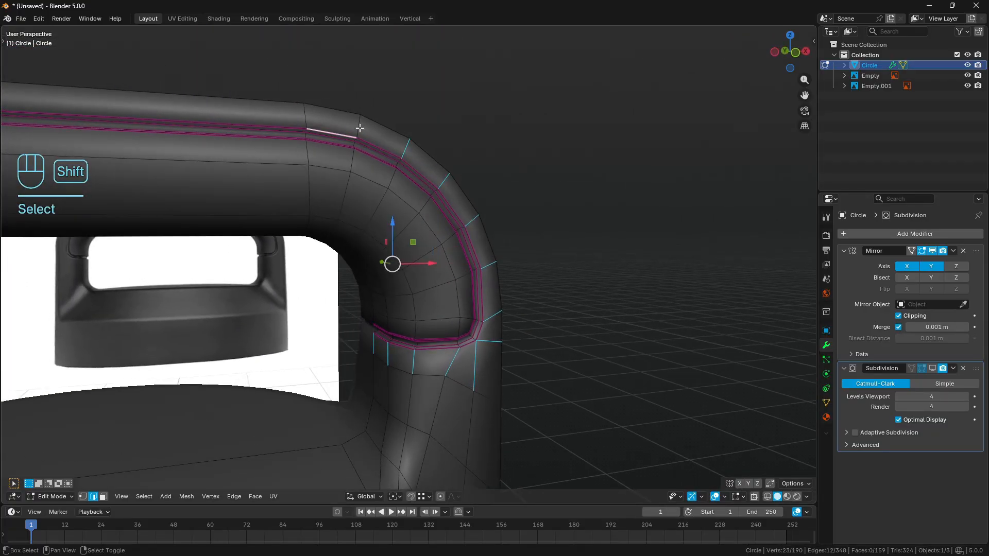
key(ctrl+z)
shift+click(361, 127)
shift+click(308, 121)
middle_drag(307, 121, 463, 164)
scroll(463, 164, down, 2)
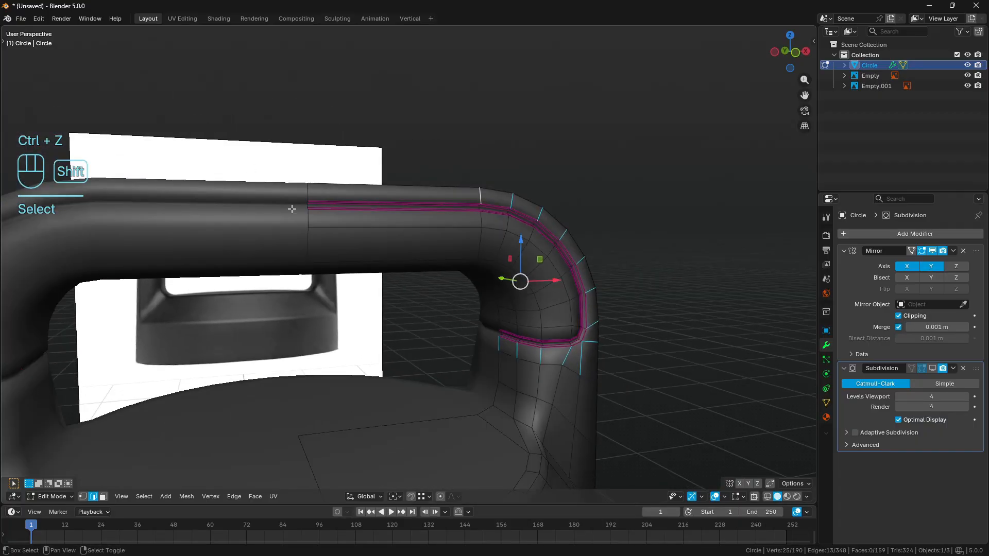
shift+click(292, 209)
scroll(292, 209, up, 3)
key(q)
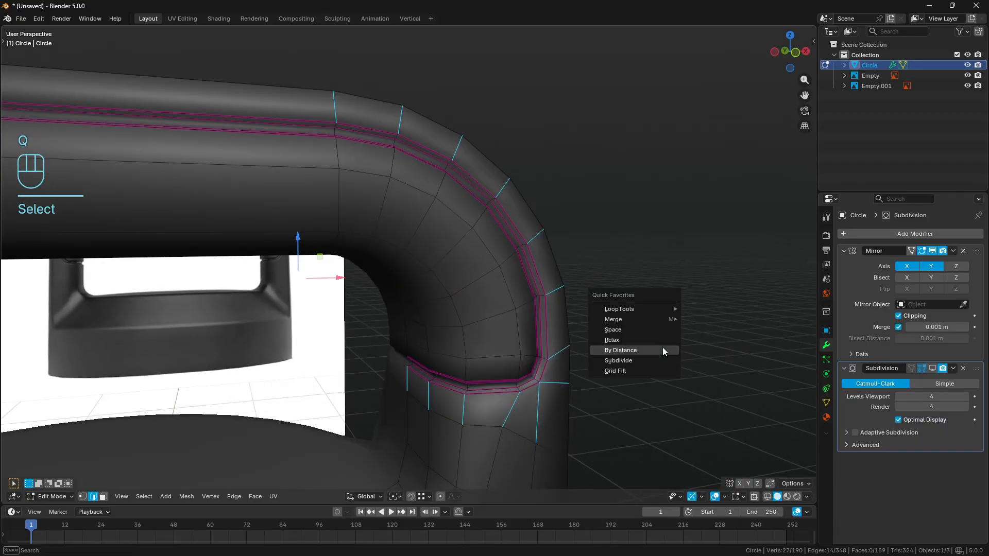
click(663, 360)
- Merge the diagonal edge just outside the groove's lower corner at its center, and clear the selection
scroll(663, 366, up, 2)
shift+middle_drag(663, 367, 546, 320)
right_click(487, 374)
shift+middle_drag(540, 384, 499, 283)
key(q)
mouse_move(650, 251)
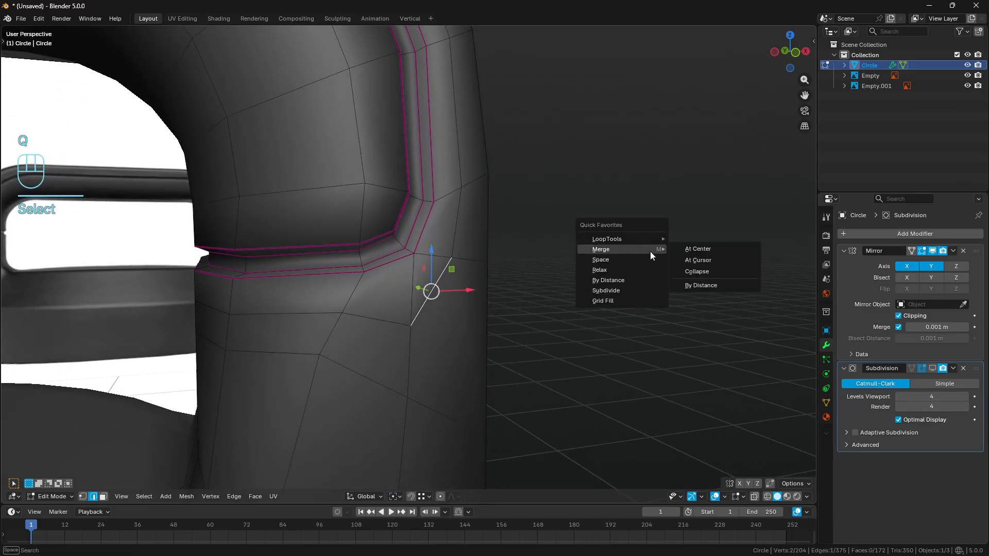
click(716, 249)
key(a)
- Show the subdivision and examine the smoothed groove corner and the whole lid in object mode from several angles
key(a)
middle_drag(669, 269, 590, 291)
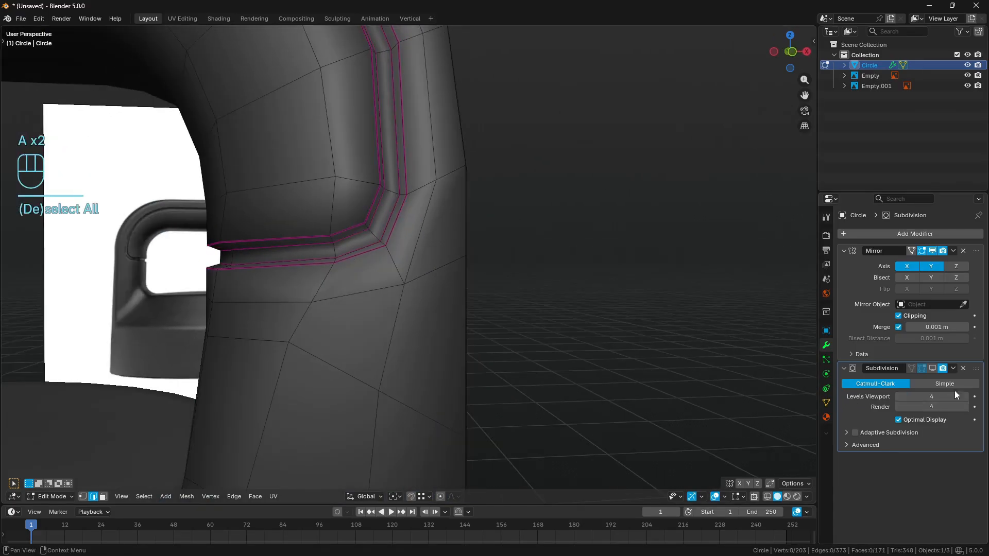
click(932, 368)
key(a)
key(a)
key(Tab)
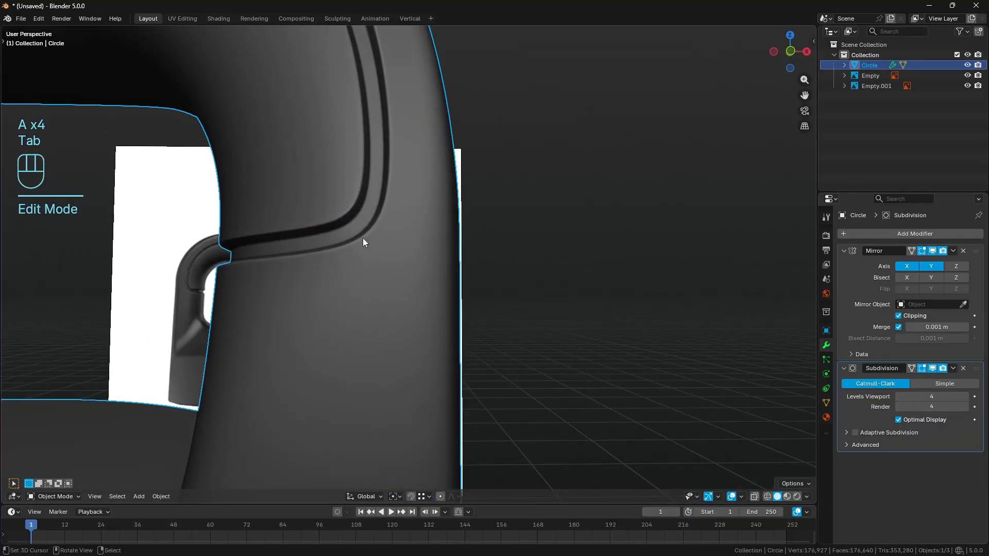
mouse_move(387, 258)
middle_down()
mouse_move(436, 253)
mouse_move(416, 244)
mouse_move(403, 252)
middle_up()
scroll(433, 225, down, 3)
scroll(425, 313, down, 5)
key(a)
key(a)
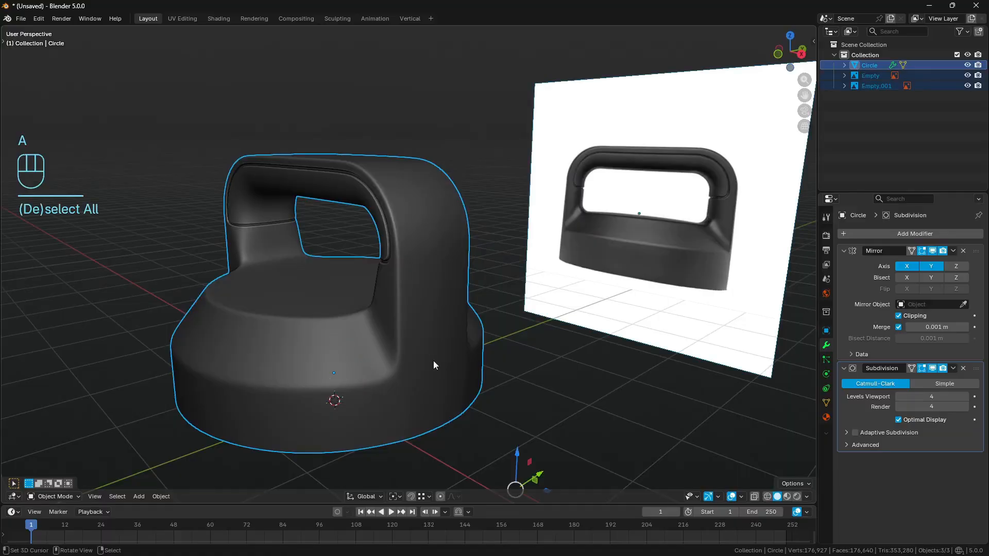
scroll(434, 360, up, 6)
middle_drag(456, 354, 403, 334)
shift+middle_drag(499, 379, 493, 328)
- With subdivision hidden, slide the edge path along the slanted shoulder and up the handle's side toward the base's upper rim by about 0.67, evenly
click(396, 329)
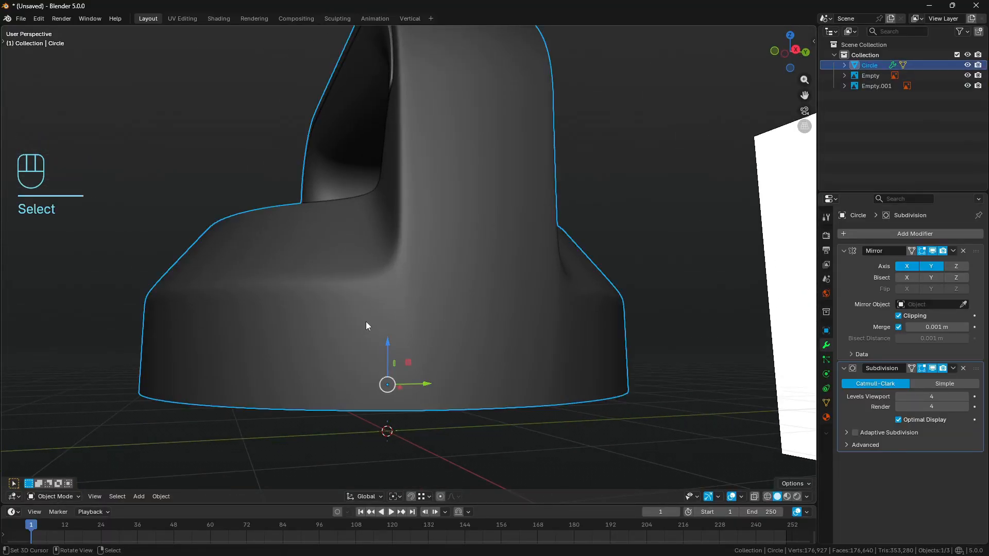
key(Tab)
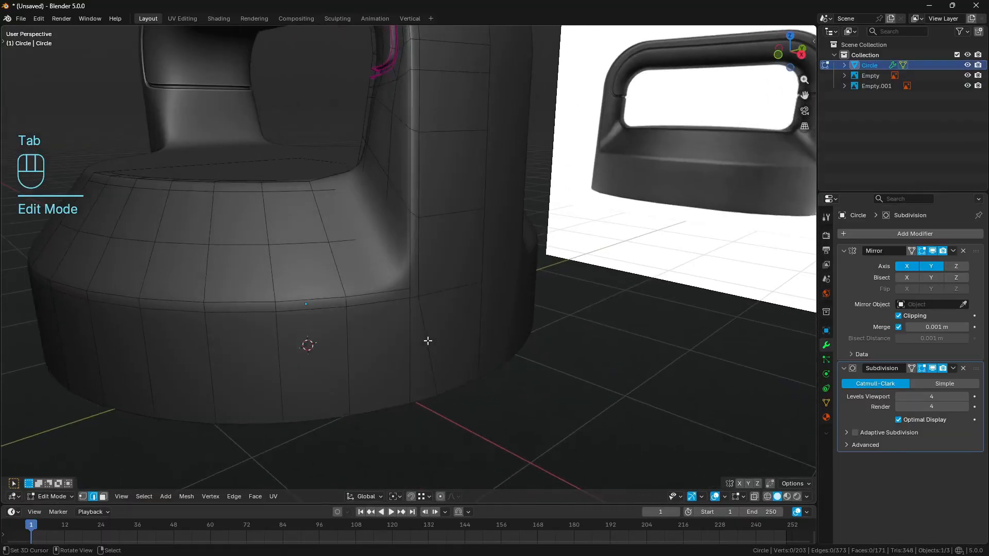
key(a)
key(a)
click(933, 369)
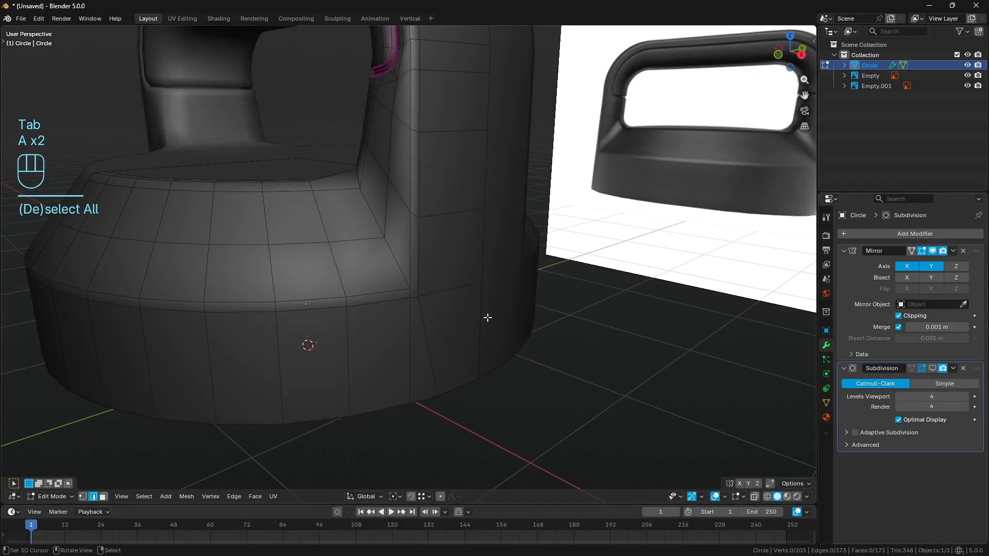
middle_drag(463, 301, 473, 311)
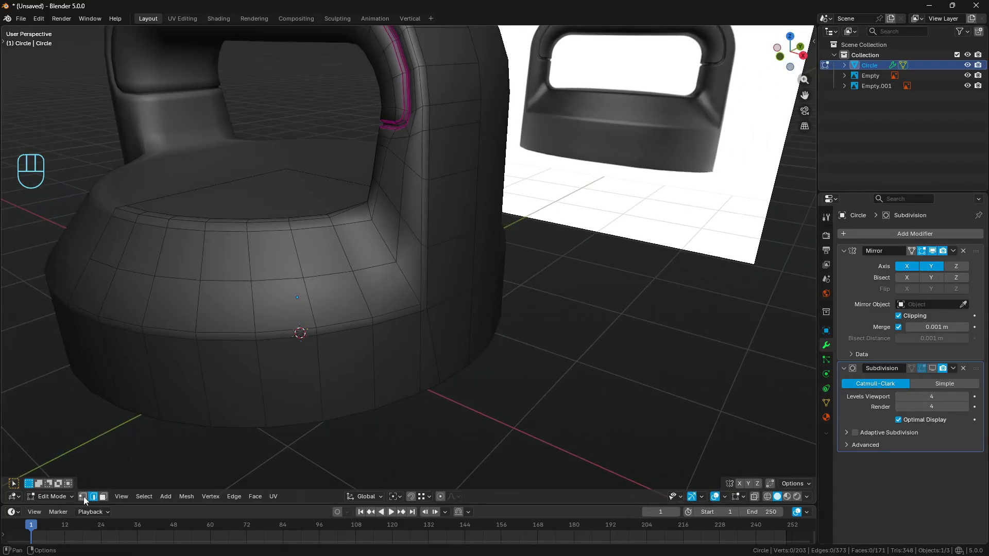
click(406, 159)
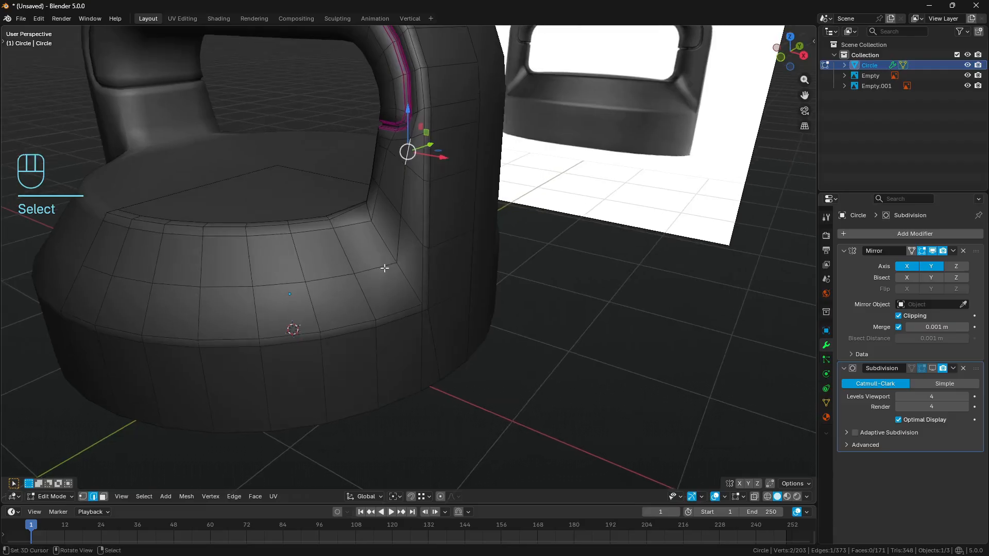
ctrl+click(97, 271)
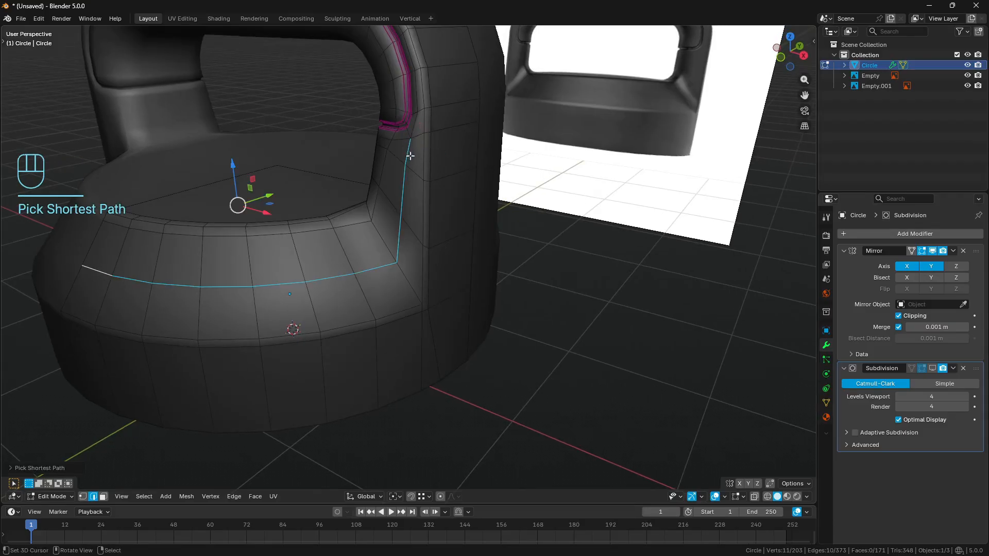
shift+right_click(410, 155)
middle_drag(406, 140, 448, 179)
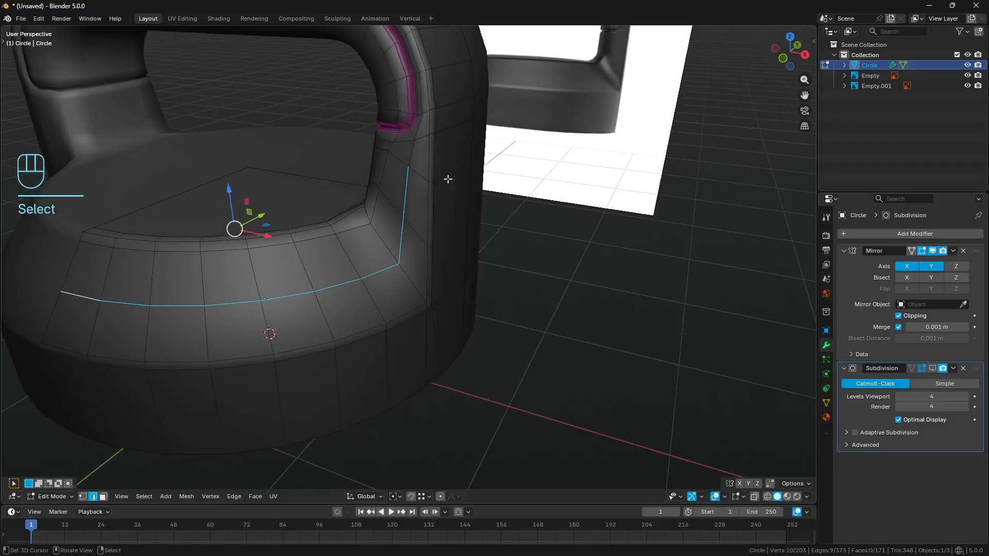
key(g)
key(g)
key(e)
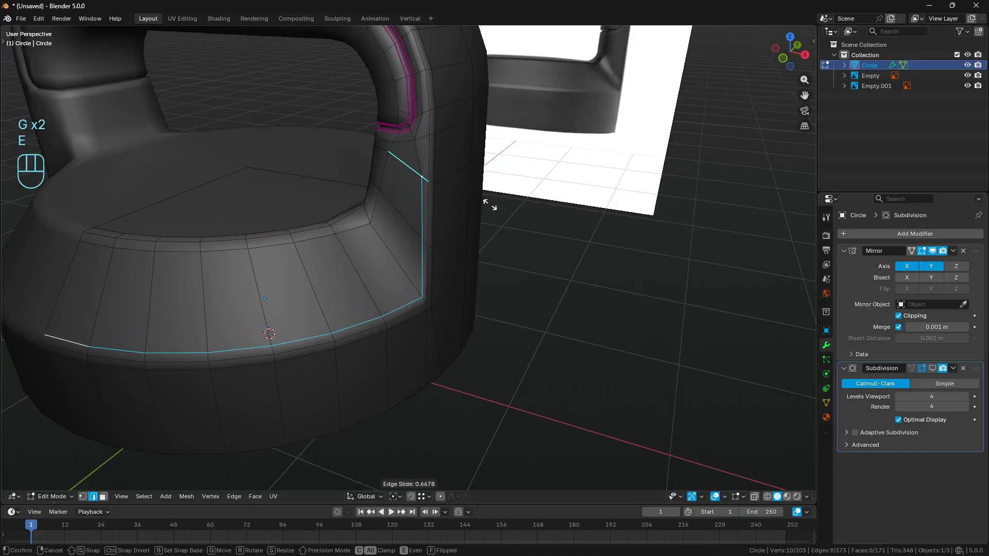
key(Return)
middle_drag(490, 205, 599, 299)
key(a)
key(a)
- Show the subdivision and check in object mode how the handle blends into the base
click(932, 368)
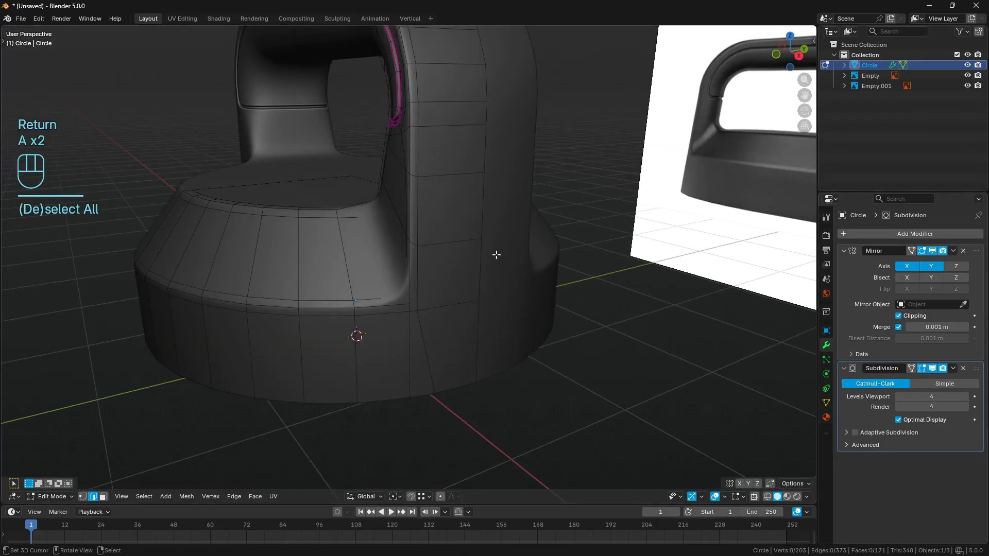
middle_drag(496, 254, 531, 264)
key(Tab)
middle_drag(352, 320, 434, 272)
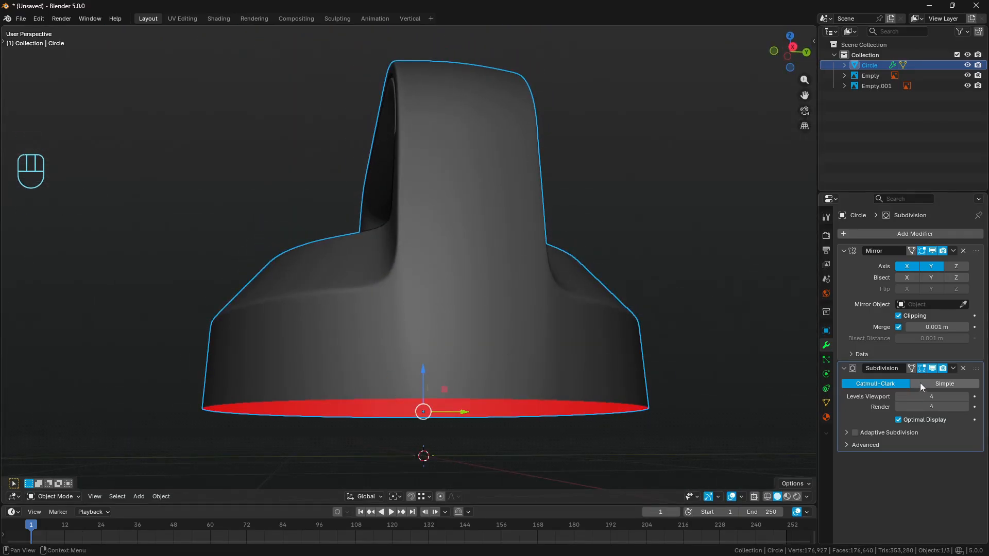
- With subdivision hidden, relax the upper and bottom edge loops of the base's vertical wall, and clear the selection
click(932, 368)
key(Tab)
middle_drag(463, 309, 486, 366)
key(a)
key(a)
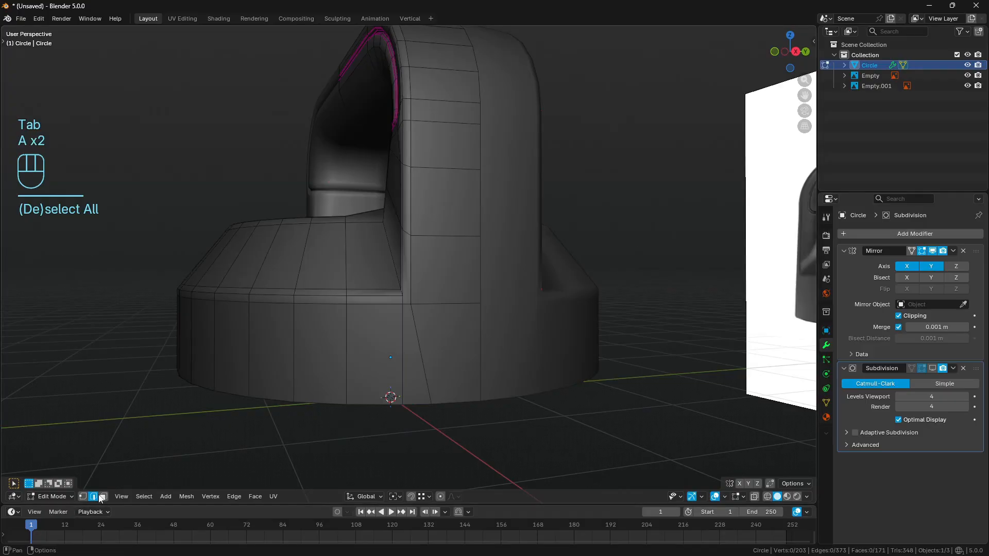
alt+click(377, 305)
middle_drag(452, 382, 393, 400)
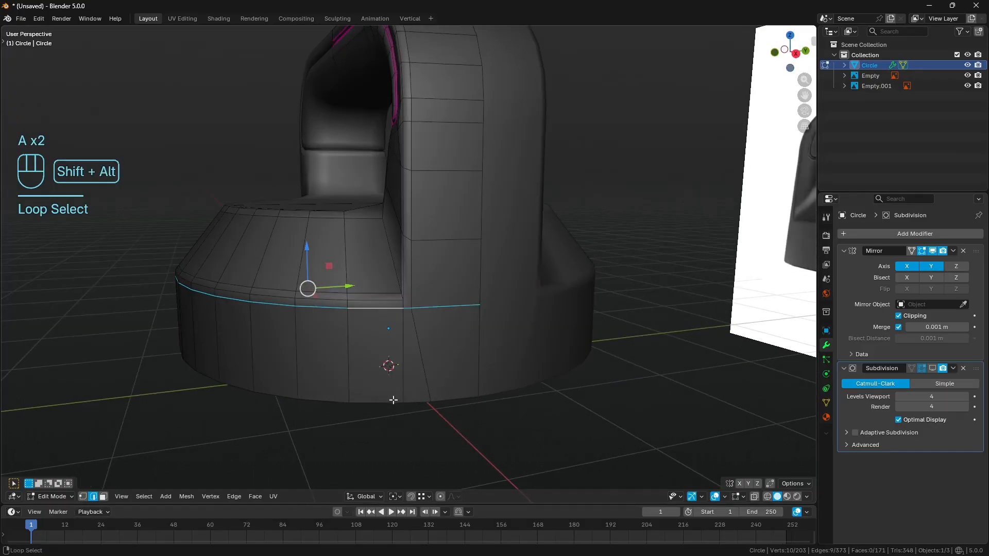
alt+shift+click(393, 400)
key(q)
click(567, 354)
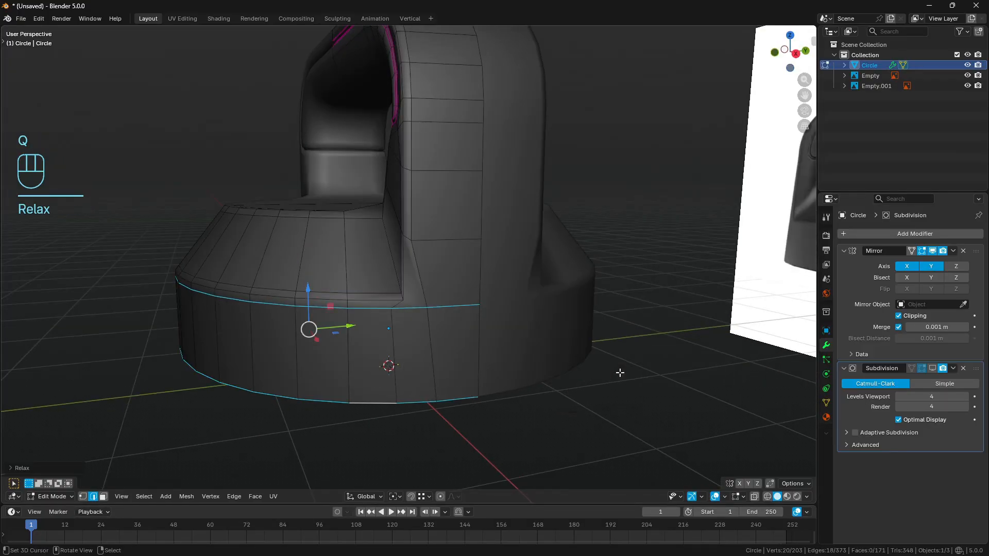
key(a)
key(a)
- Show the subdivision on the editing cage, disable Optimal Display, and set the viewport and render levels to 1
middle_drag(539, 340, 550, 340)
scroll(551, 340, up, 1)
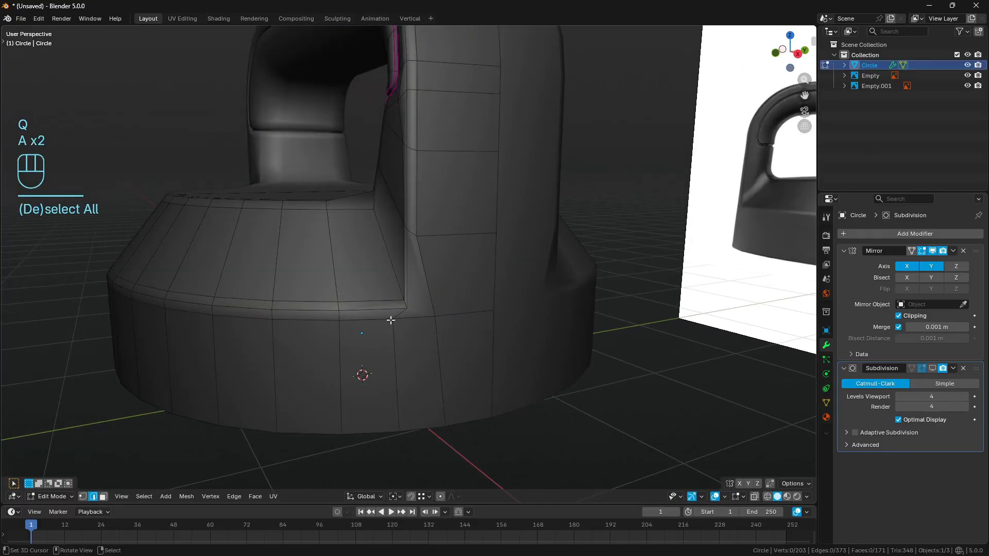
click(912, 368)
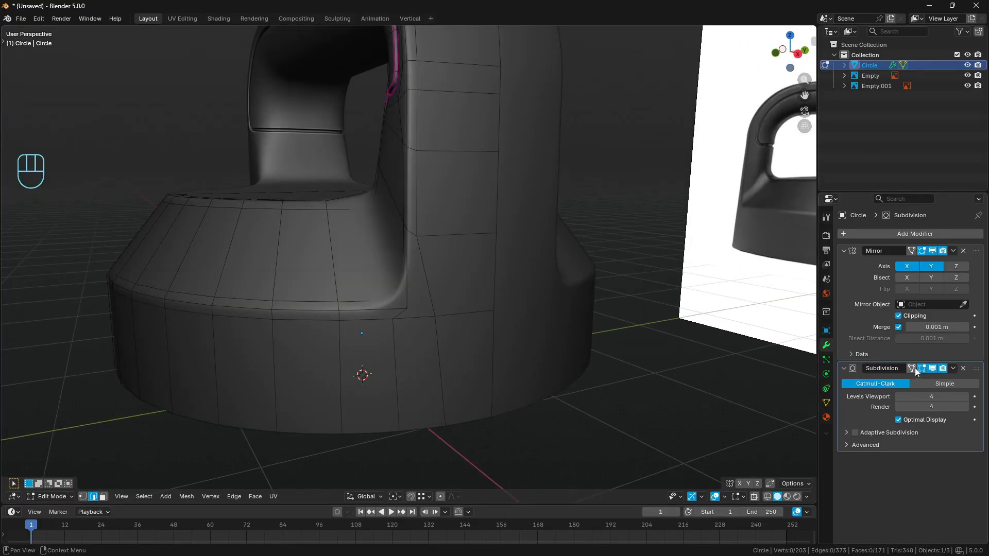
click(898, 419)
click(931, 397)
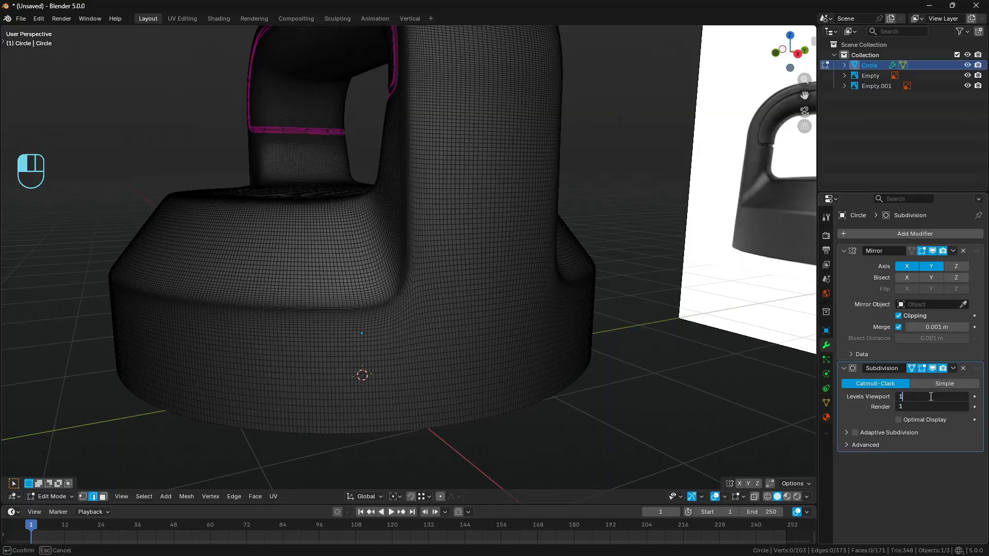
text(1)
key(Return)
key(a)
key(a)
key(Tab)
key(Tab)
middle_drag(416, 319, 431, 306)
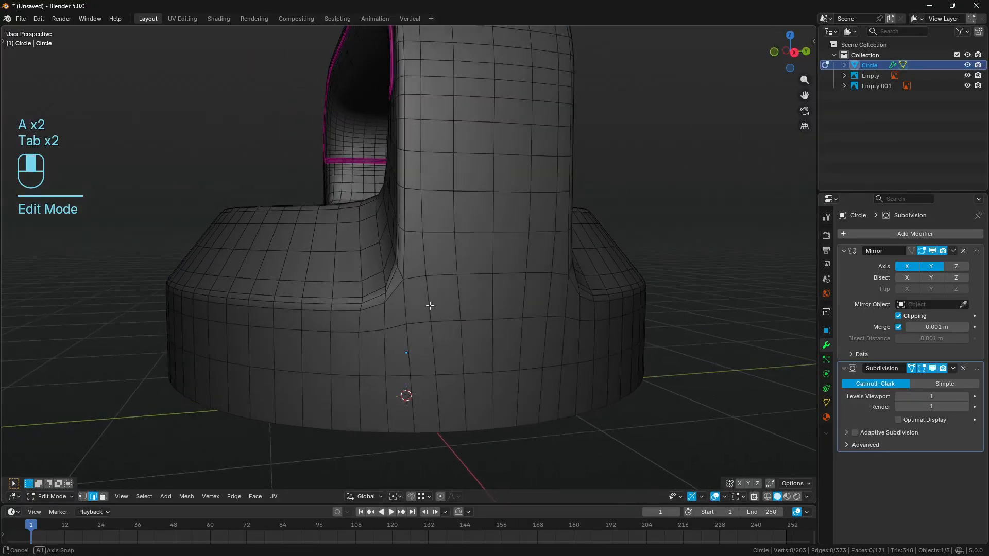
- Trace the mesh flow where the handle's outer side meets the base wall with temporary annotations, and erase them
key(a)
key(a)
right_drag(405, 281, 429, 317)
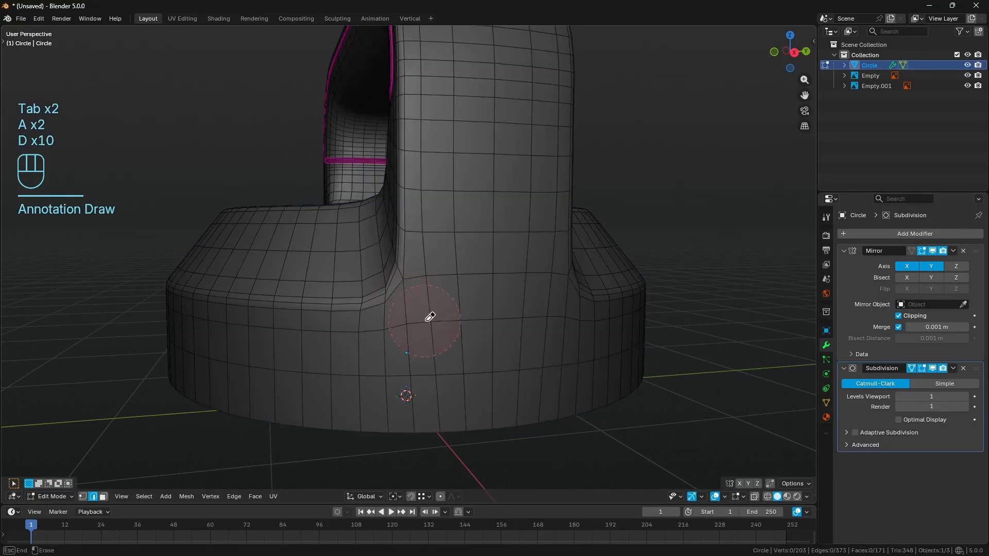
middle_drag(370, 304, 386, 306)
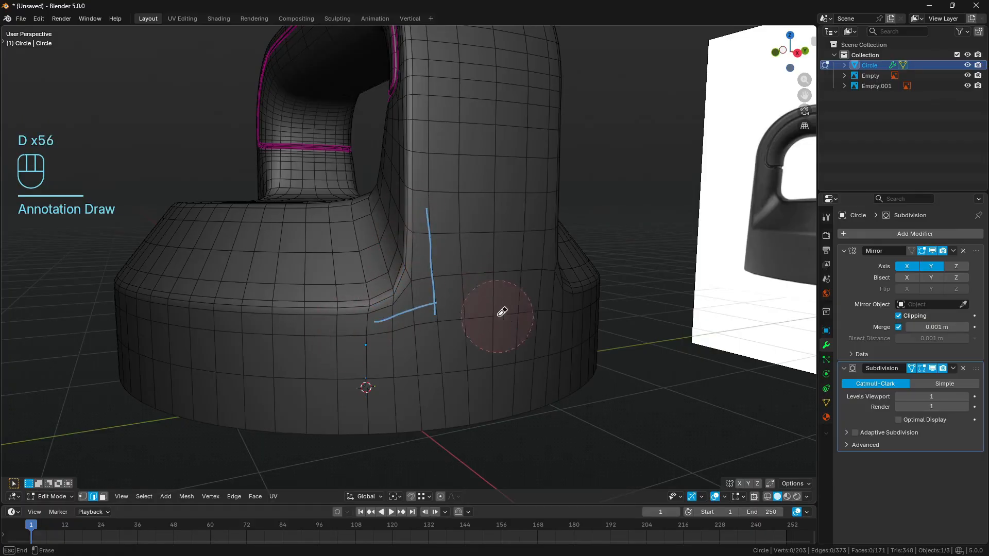
- Apply the Mirror and Subdivision modifiers in object mode, and inspect the resulting mesh in edit mode
key(Tab)
key(ctrl+a)
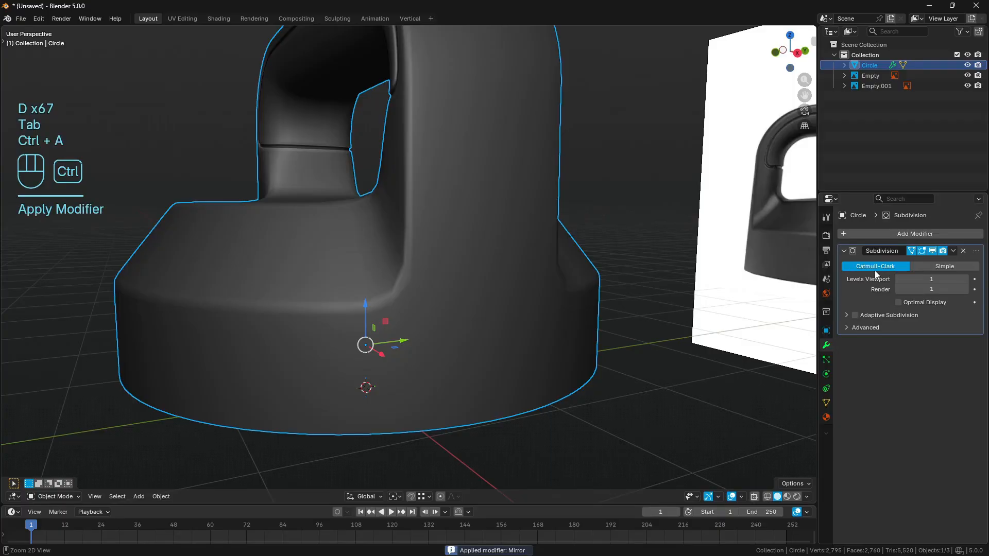
key(ctrl+a)
key(Tab)
middle_drag(576, 287, 475, 153)
key(a)
key(a)
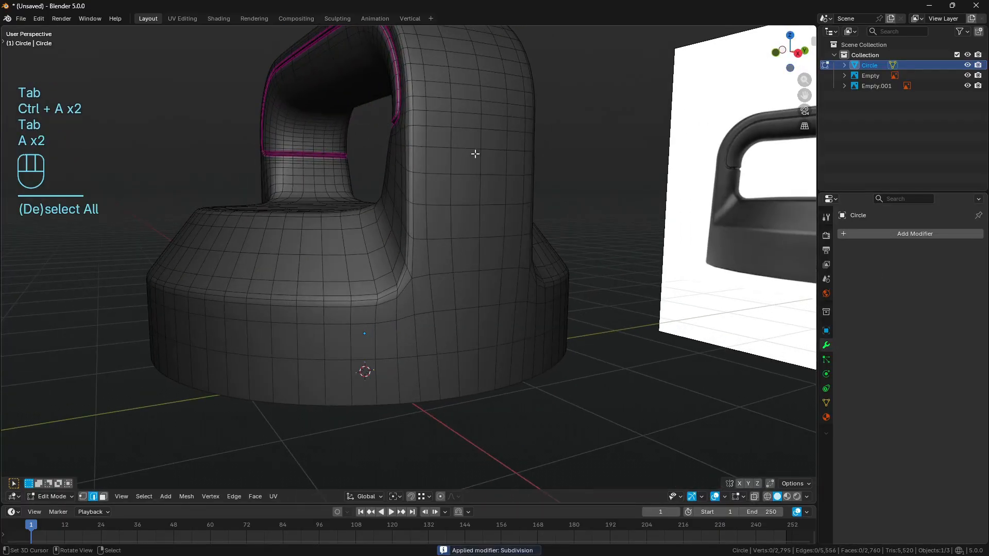
mouse_move(539, 251)
middle_down()
mouse_move(579, 243)
mouse_move(522, 249)
middle_up()
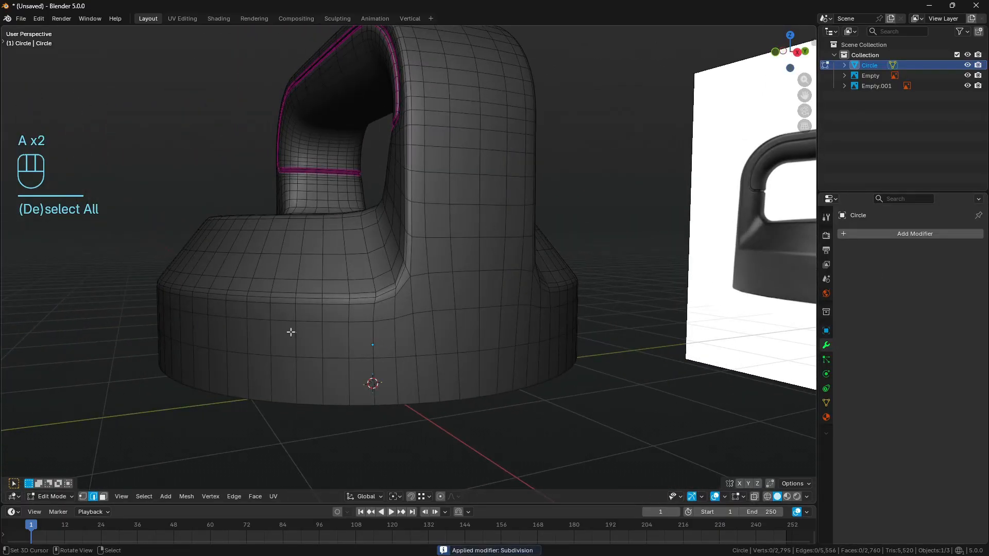
- Undo applying the Mirror and Subdivision modifiers, set the viewport and render subdivision levels to 4, and clear the selection
key(ctrl+z)
key(ctrl+z)
key(ctrl+z)
key(ctrl+z)
key(ctrl+z)
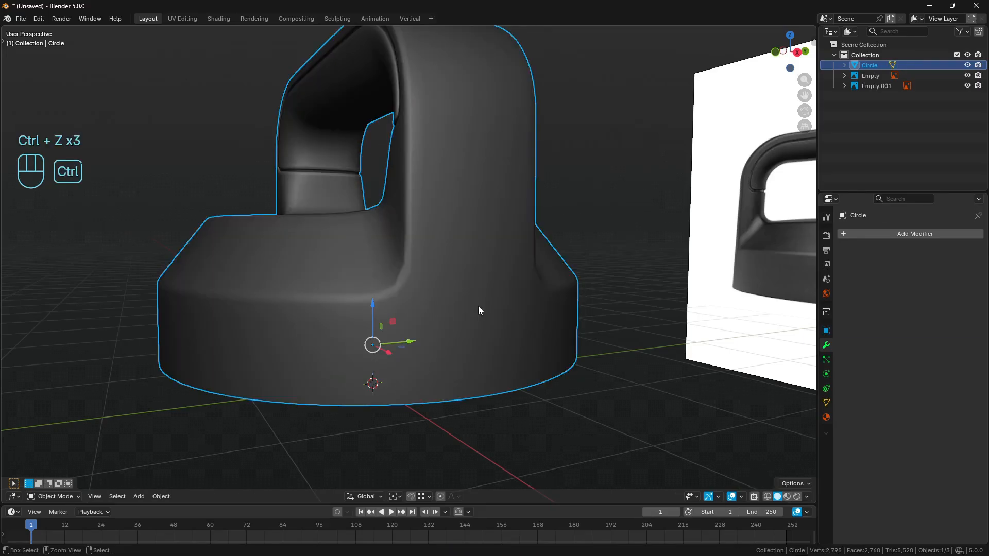
drag(930, 397, 931, 396)
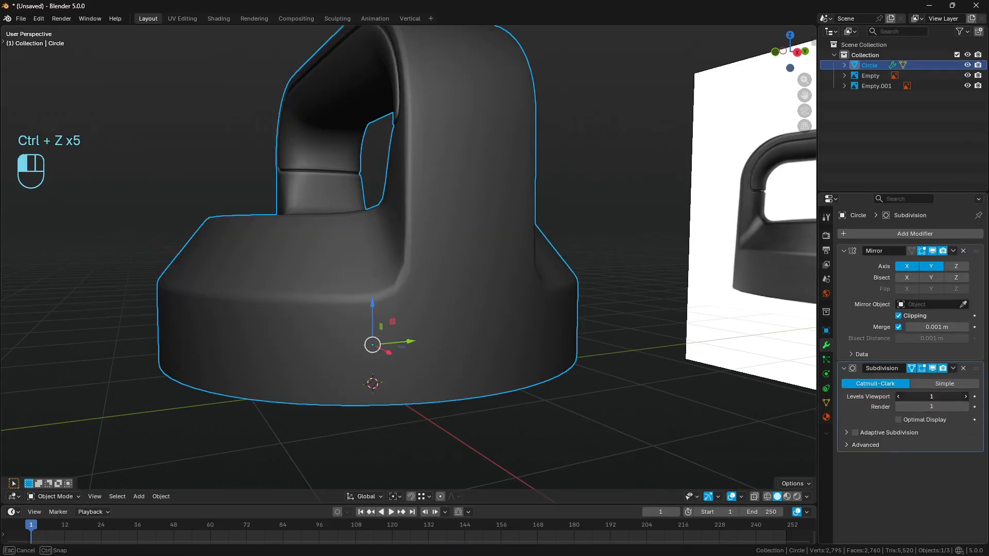
key(Return)
key(a)
key(a)
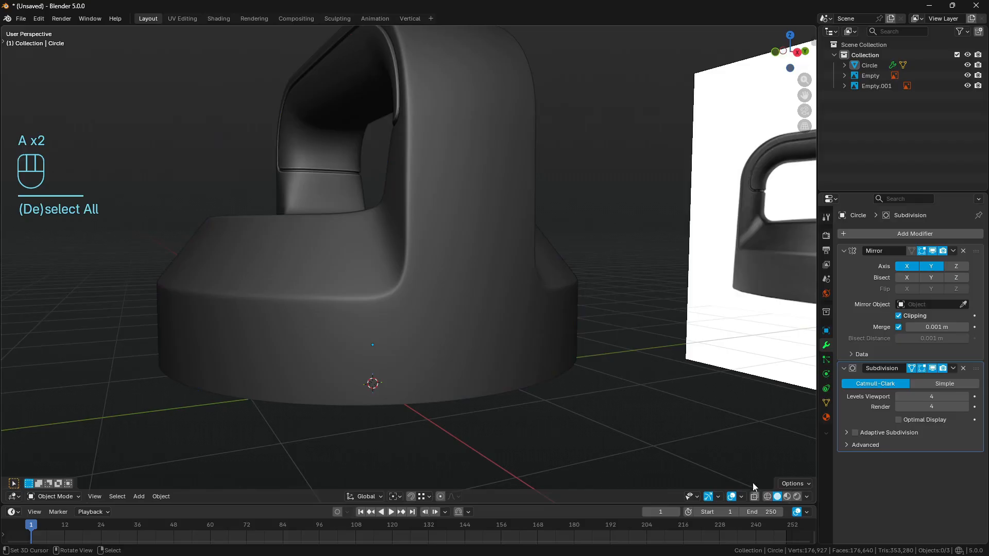
click(807, 497)
click(801, 240)
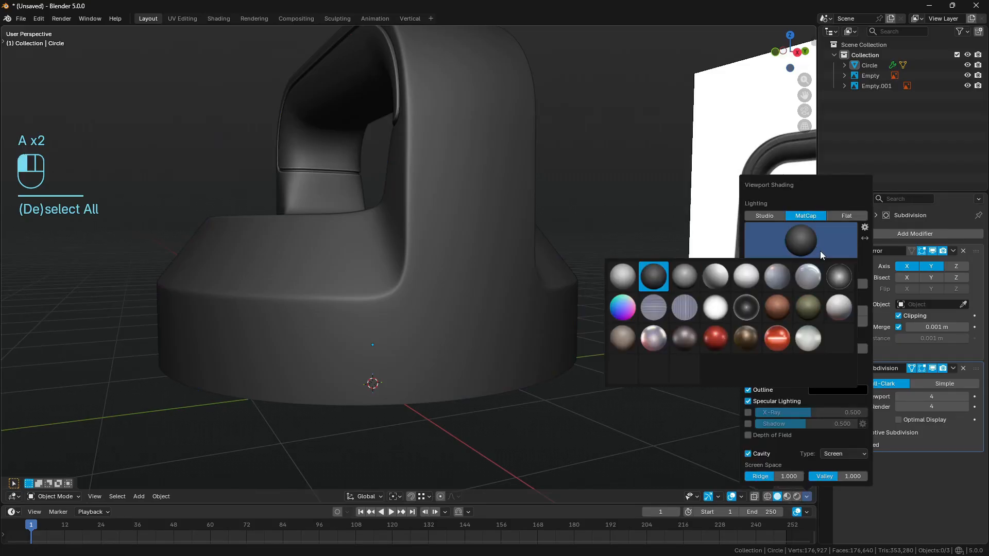
click(693, 316)
- View the whole lid beside the reference and mark the rounded crease where the handle meets the base with a temporary annotation
mouse_move(520, 323)
middle_down()
mouse_move(418, 313)
mouse_move(521, 320)
middle_up()
key(KP_Decimal)
key(a)
key(a)
mouse_move(373, 253)
middle_down()
mouse_move(492, 314)
mouse_move(636, 301)
mouse_move(406, 306)
mouse_move(481, 311)
mouse_move(512, 273)
mouse_move(496, 276)
mouse_move(504, 301)
mouse_move(518, 293)
mouse_move(459, 287)
middle_up()
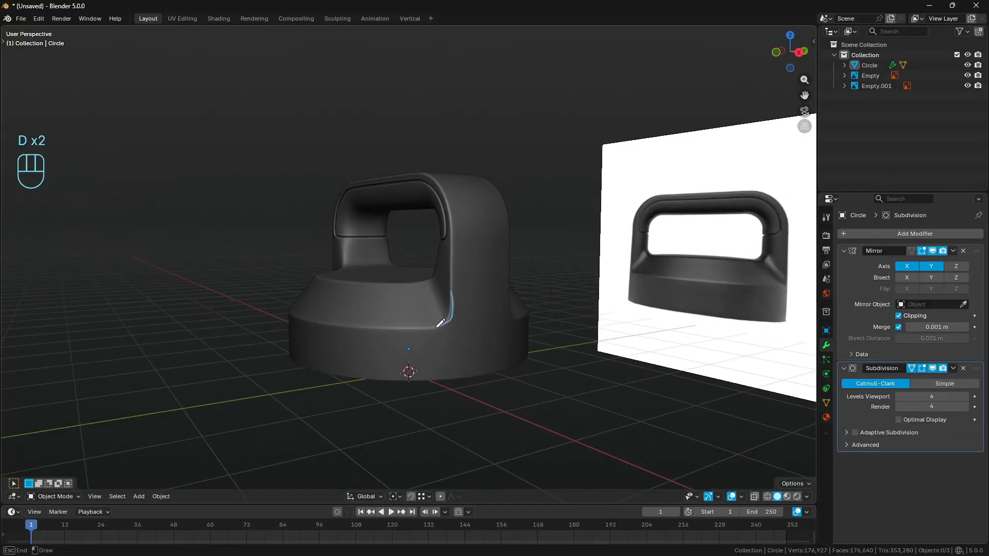
drag(440, 323, 430, 331)
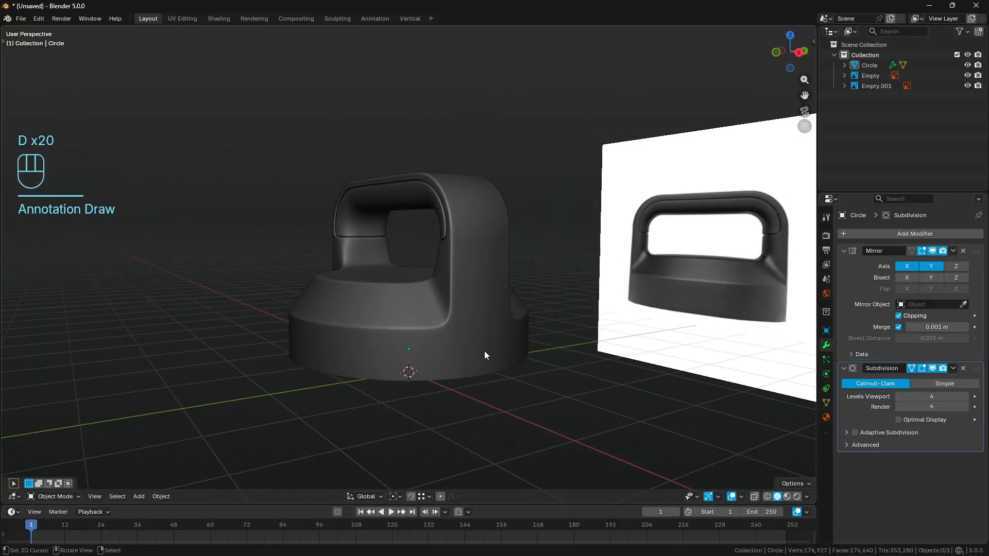